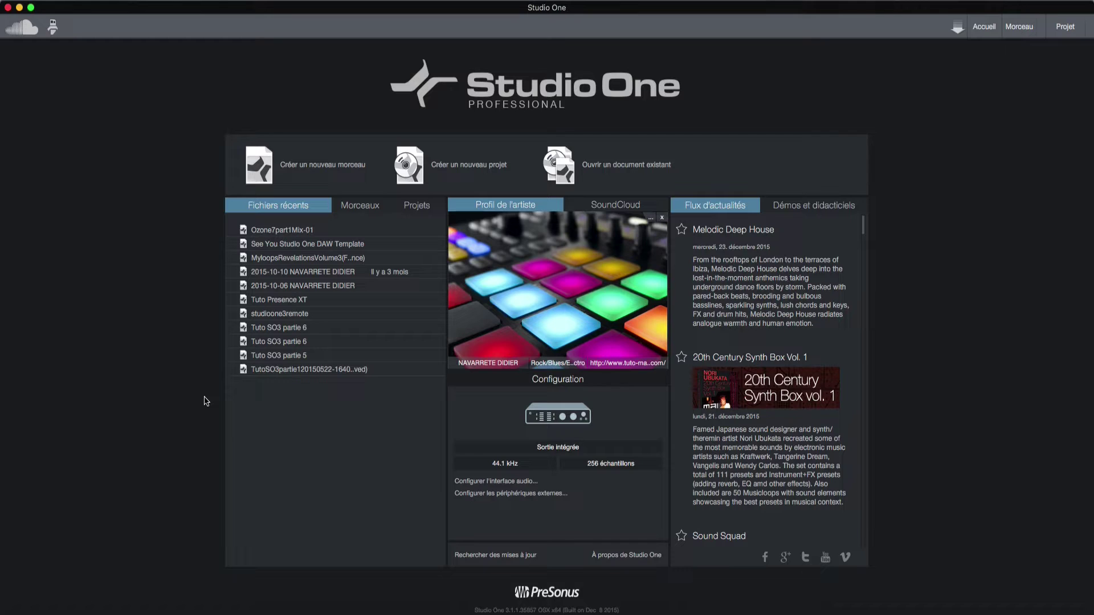
Step: Start a new empty song titled "43 years old" and store it in the desktop folder for the first song
left_click(316, 166)
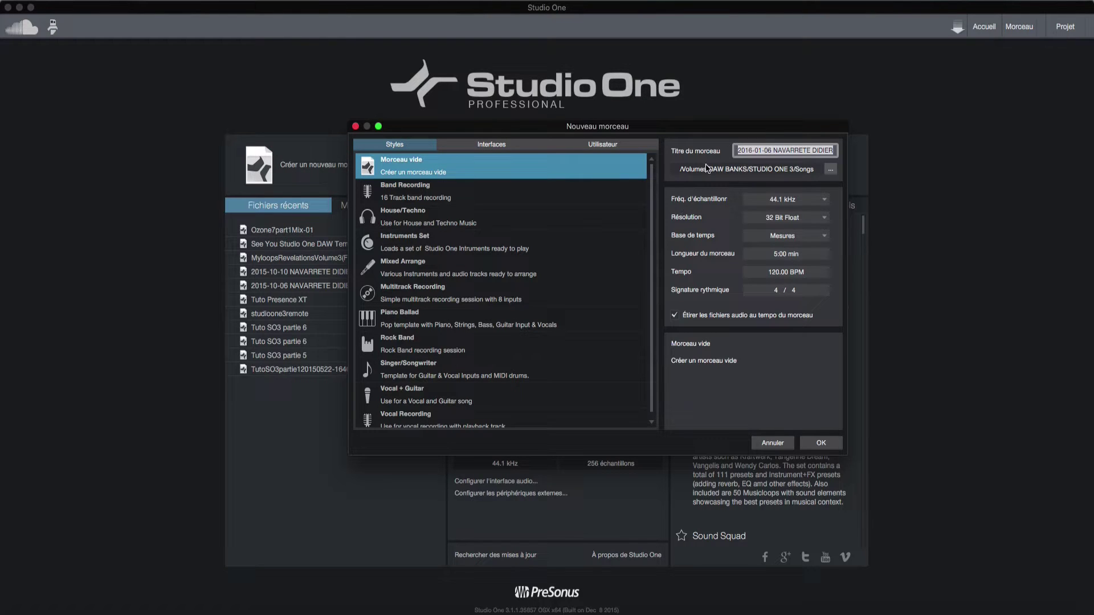
left_click(831, 171)
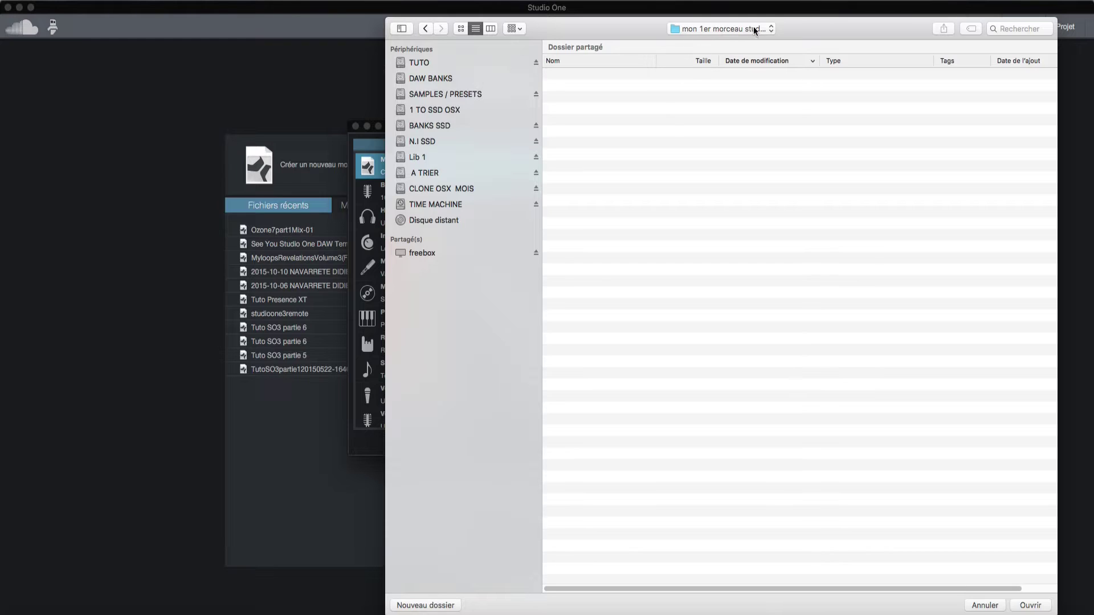
left_click(1032, 605)
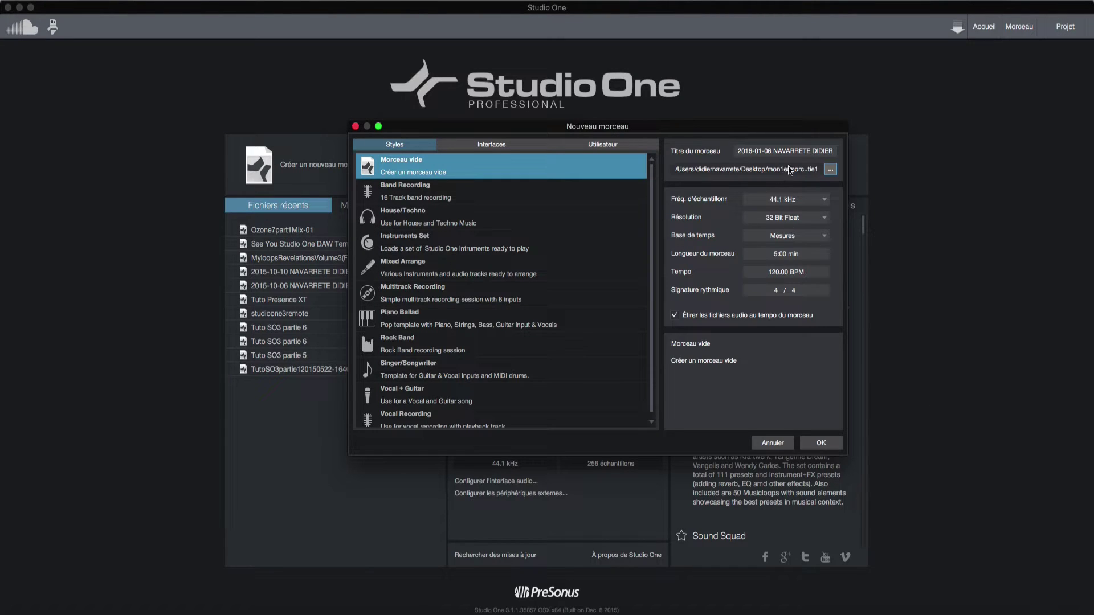
left_click(779, 149)
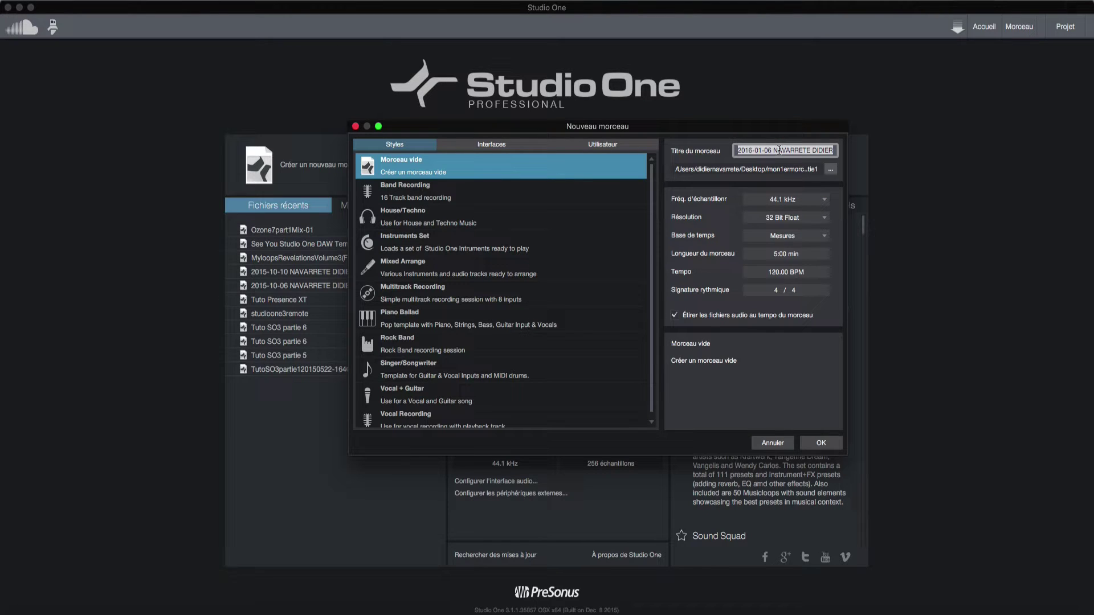
type("4")
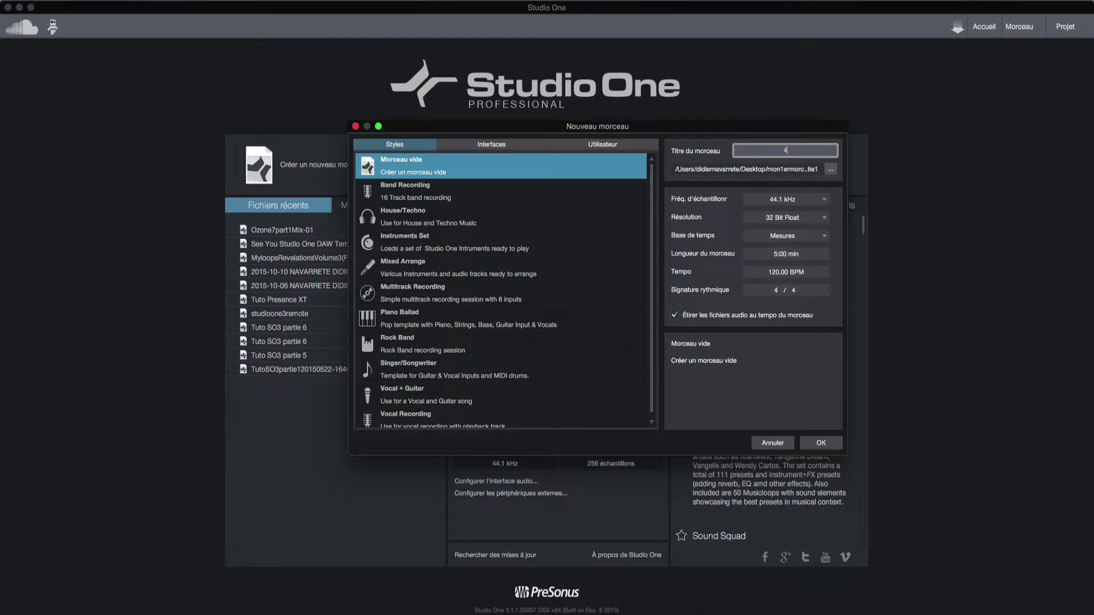
type("9 years")
type("old")
Step: Set the new song's tempo to 89 BPM and create the song
left_click(774, 277)
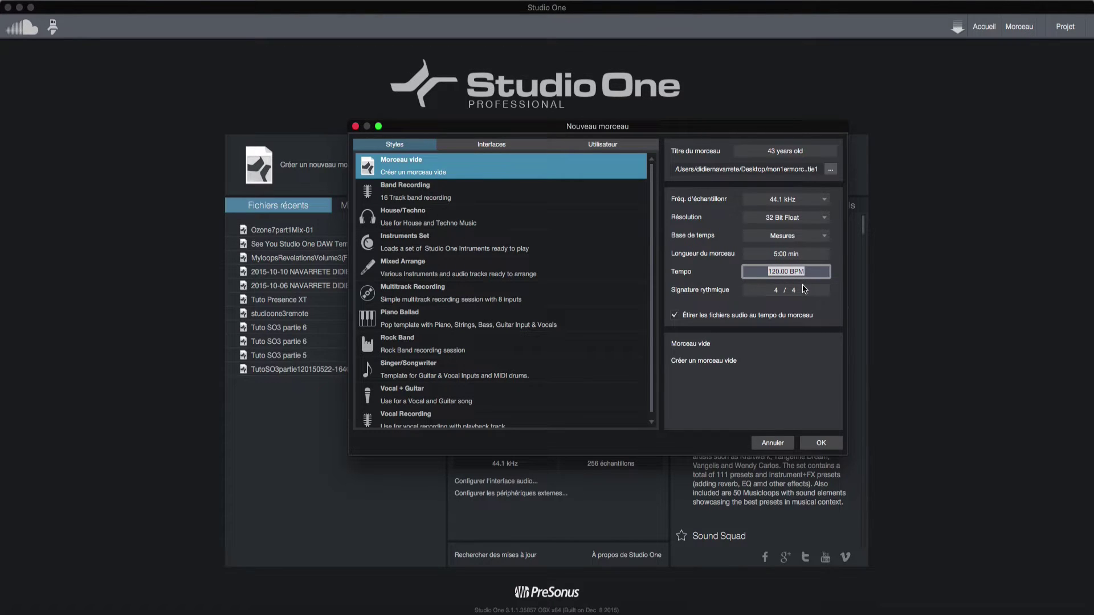
type("89")
key("Return")
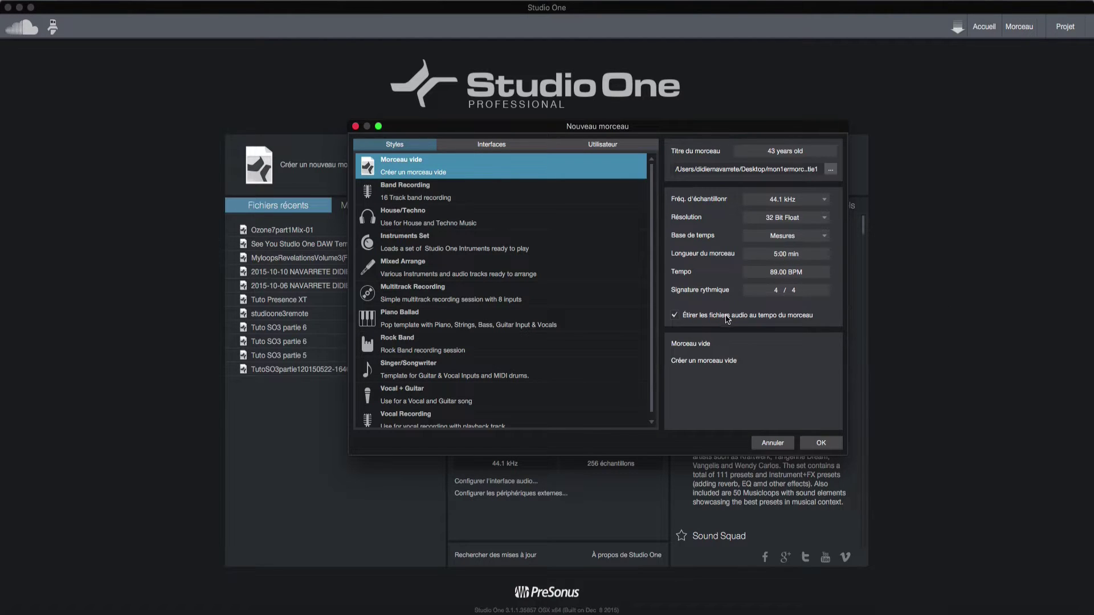
left_click(822, 443)
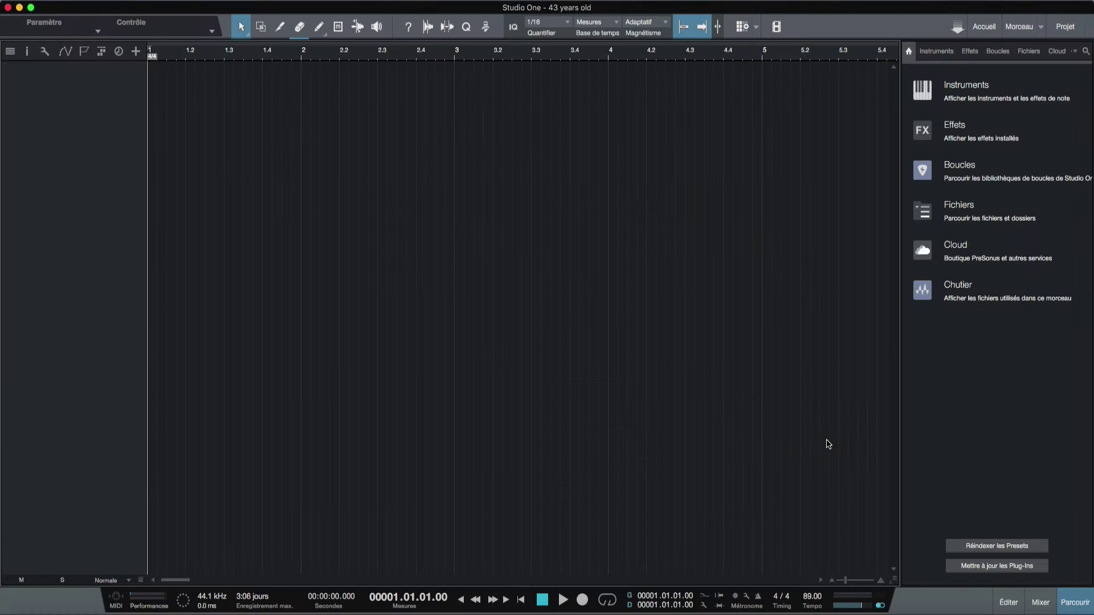
Step: Turn on input quantize (IQ) for recording
left_click(965, 384)
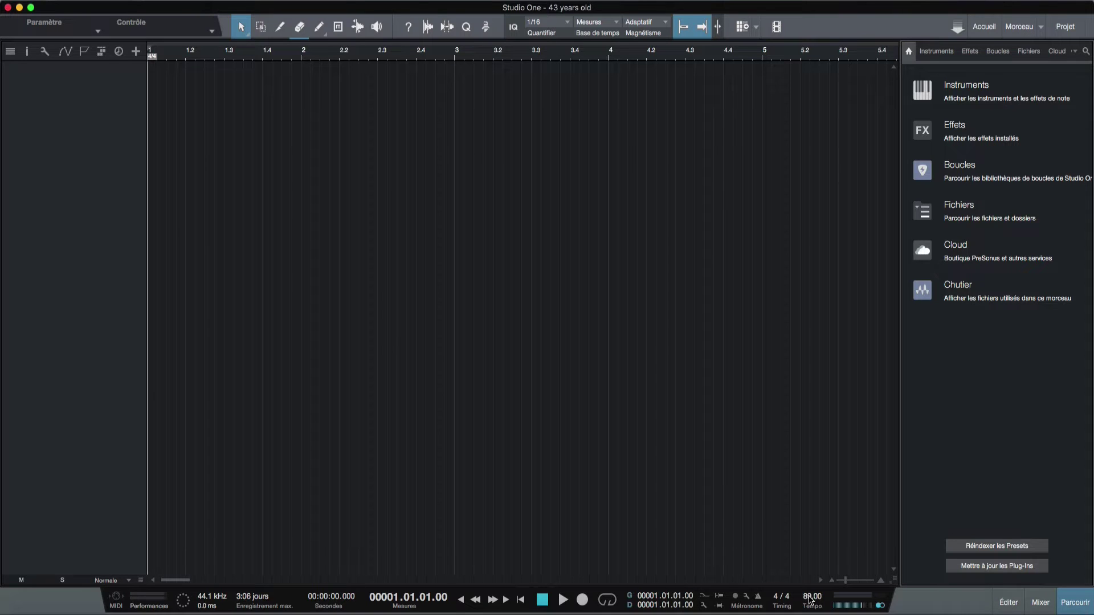
left_click(513, 28)
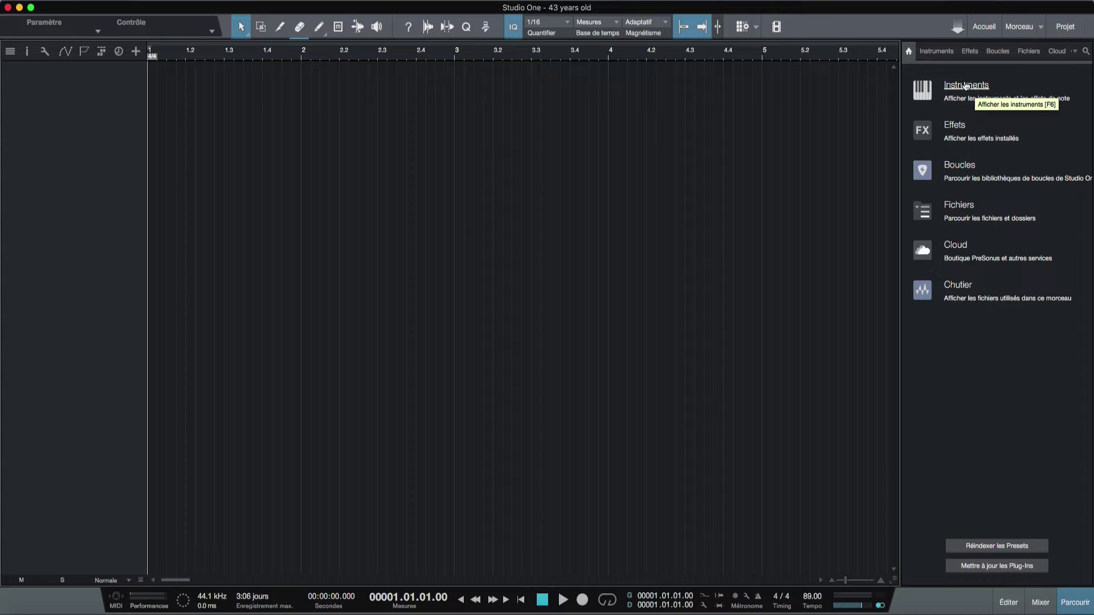
Step: Add an instrument track with the Impact preset MVP Loops AHT Kit 1 and close the instrument window
left_click(966, 86)
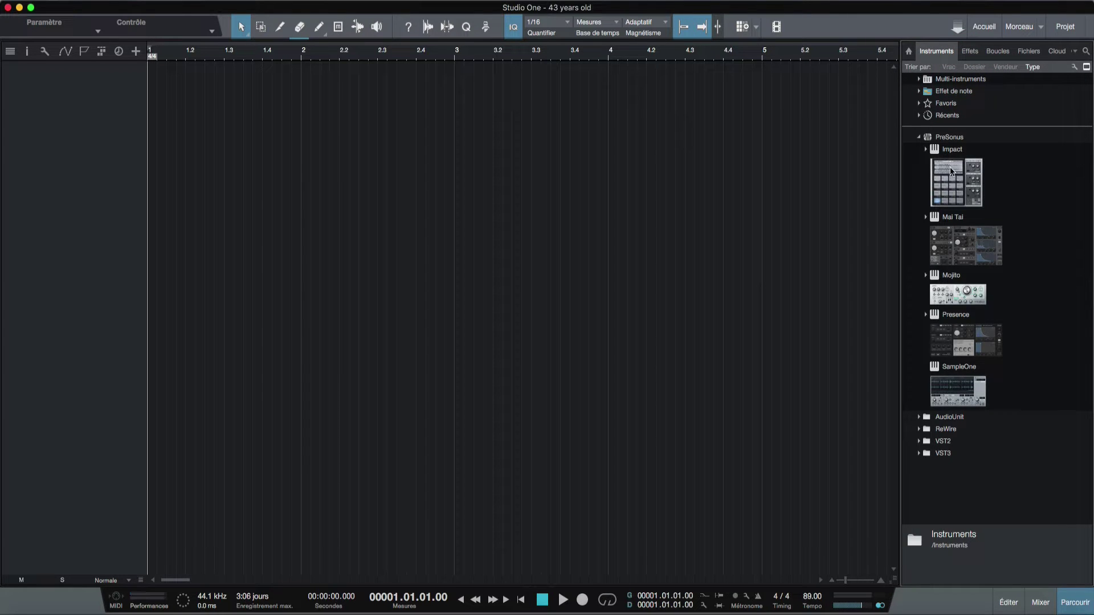
left_click(926, 151)
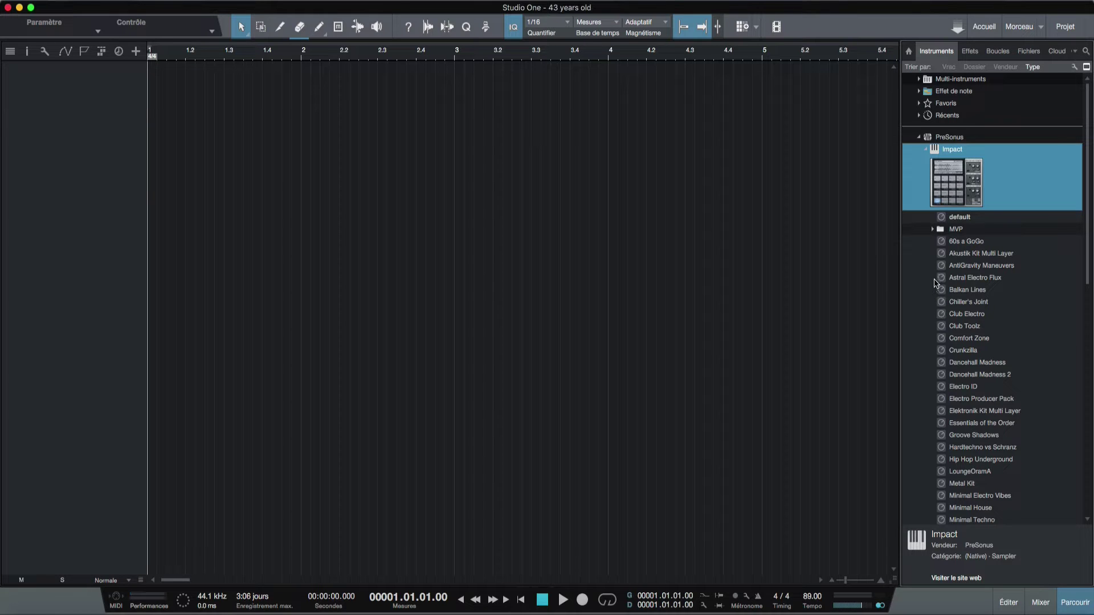
left_click(934, 229)
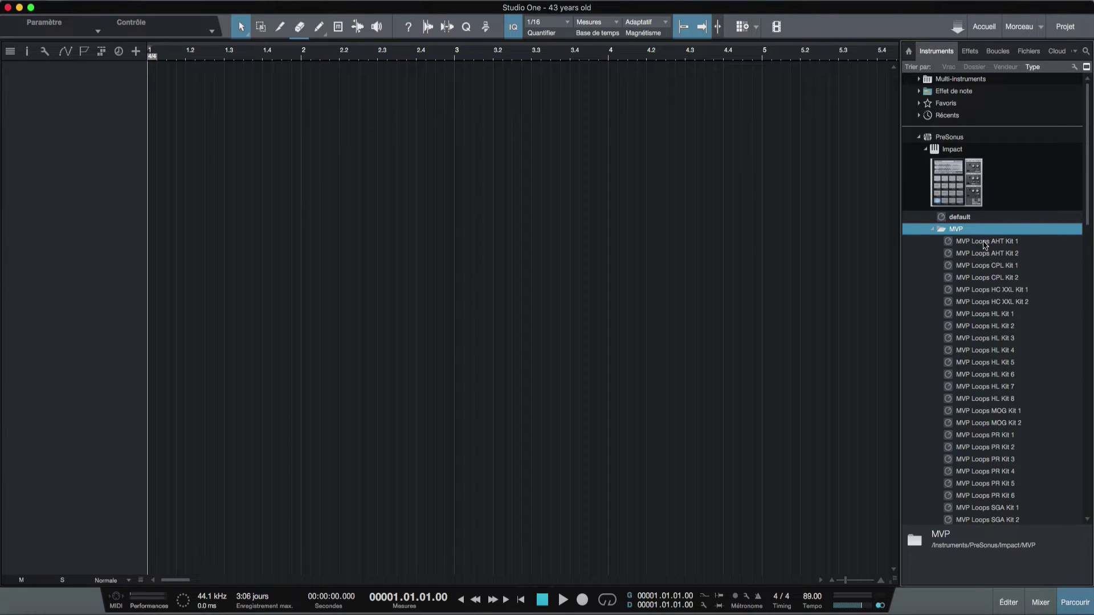
left_click_drag(985, 244, 164, 91)
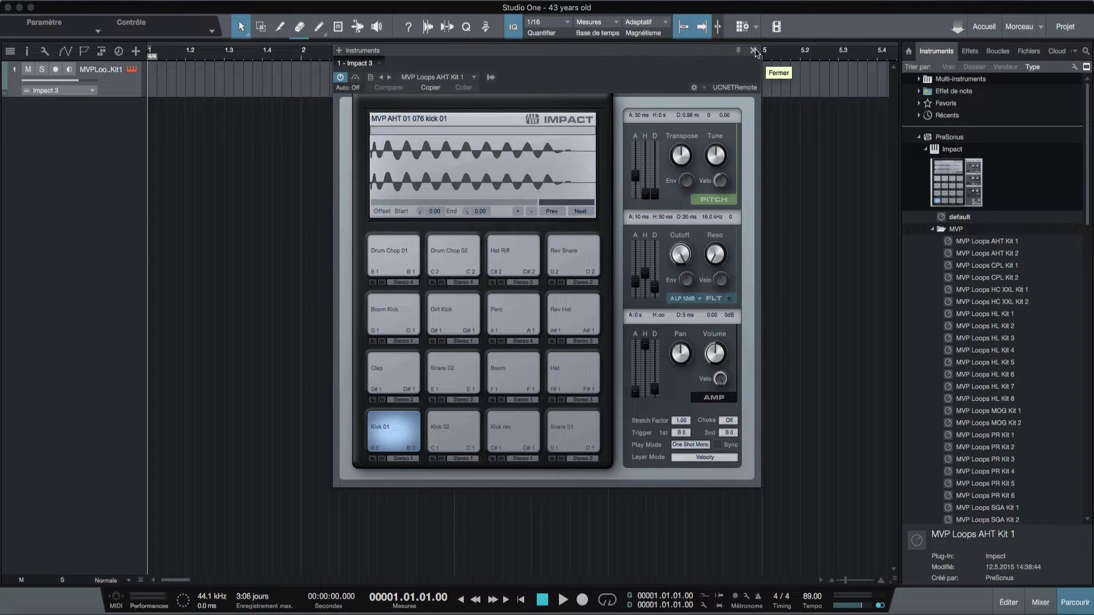
left_click(754, 50)
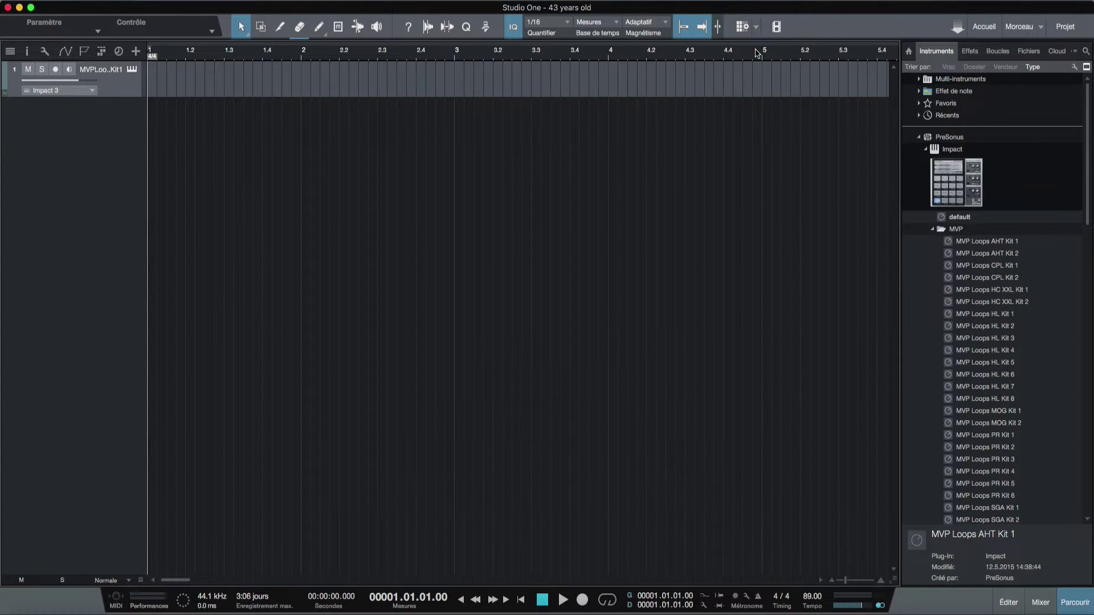
Step: Examine the Impact output channels in an enlarged mixer console and hide the console again
key("F3")
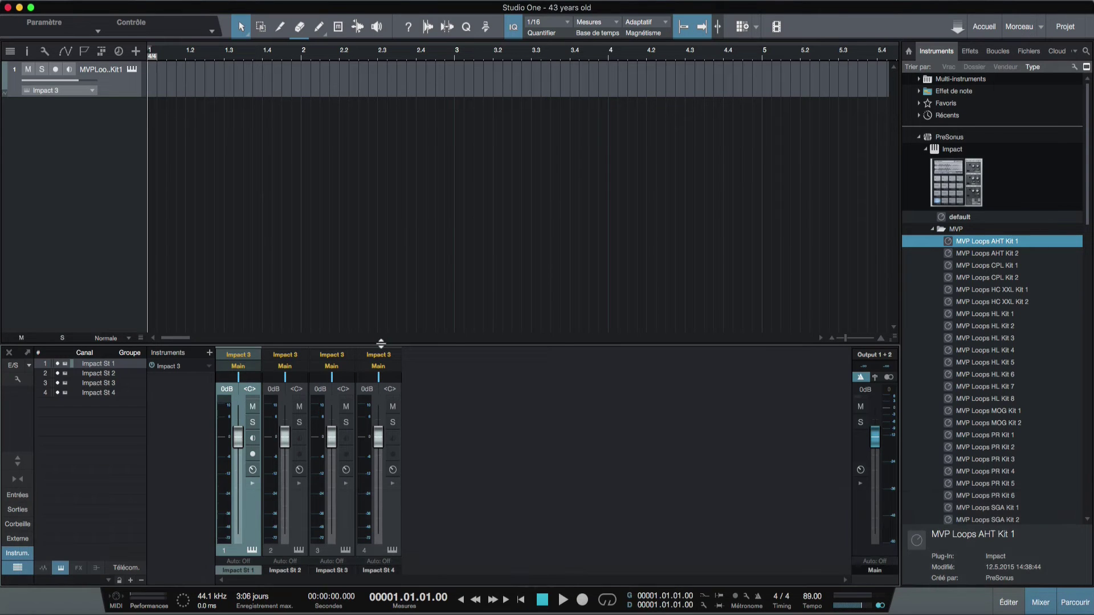
left_click_drag(381, 343, 381, 288)
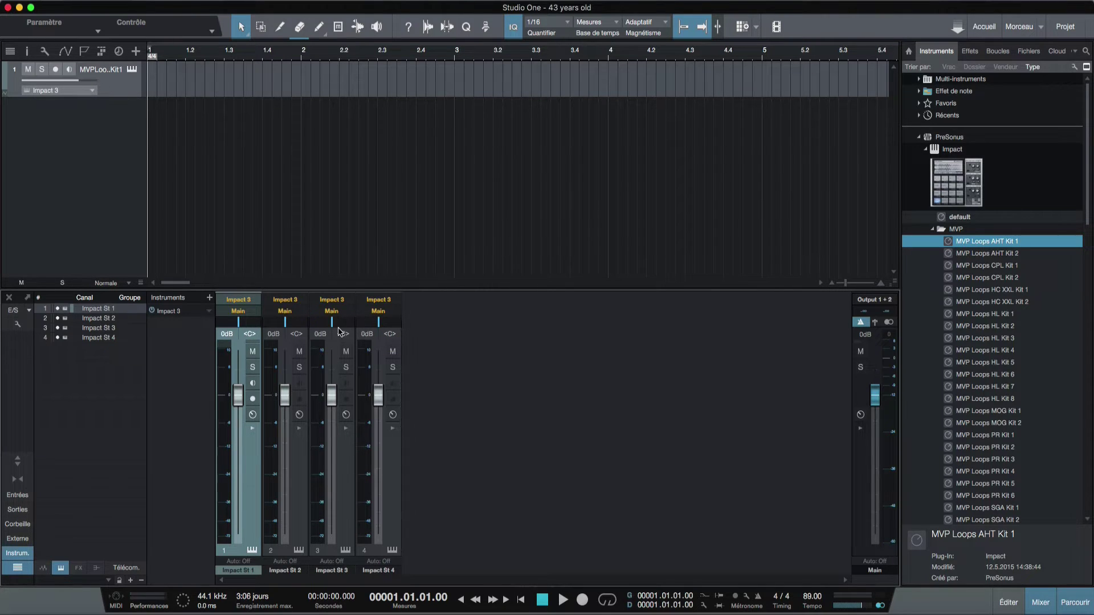
key("F3")
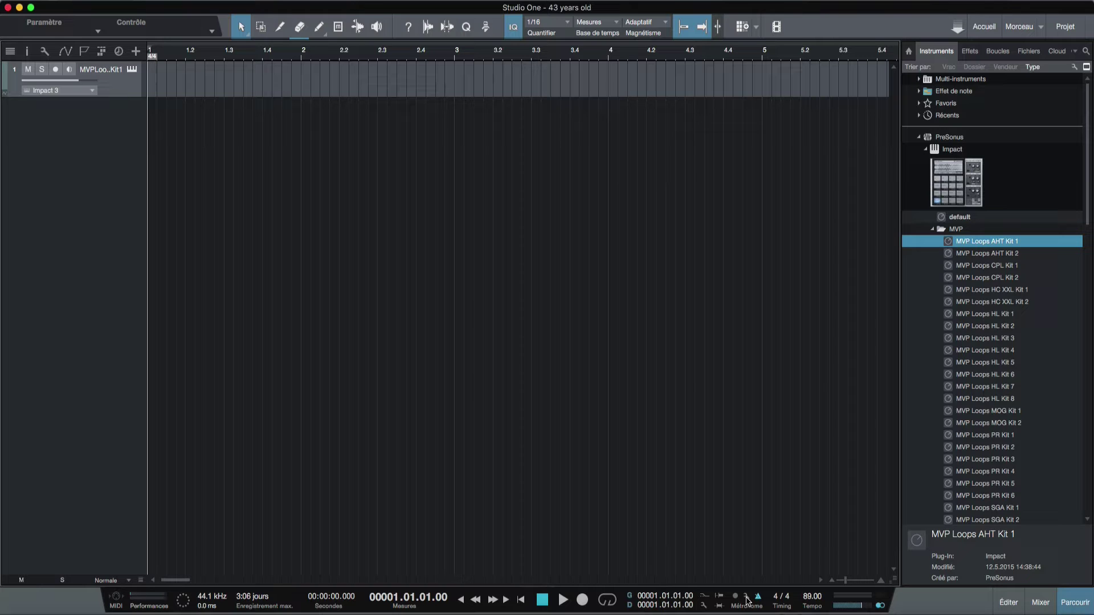
Step: Enable the metronome's precount and set it to 2 bars
left_click(746, 598)
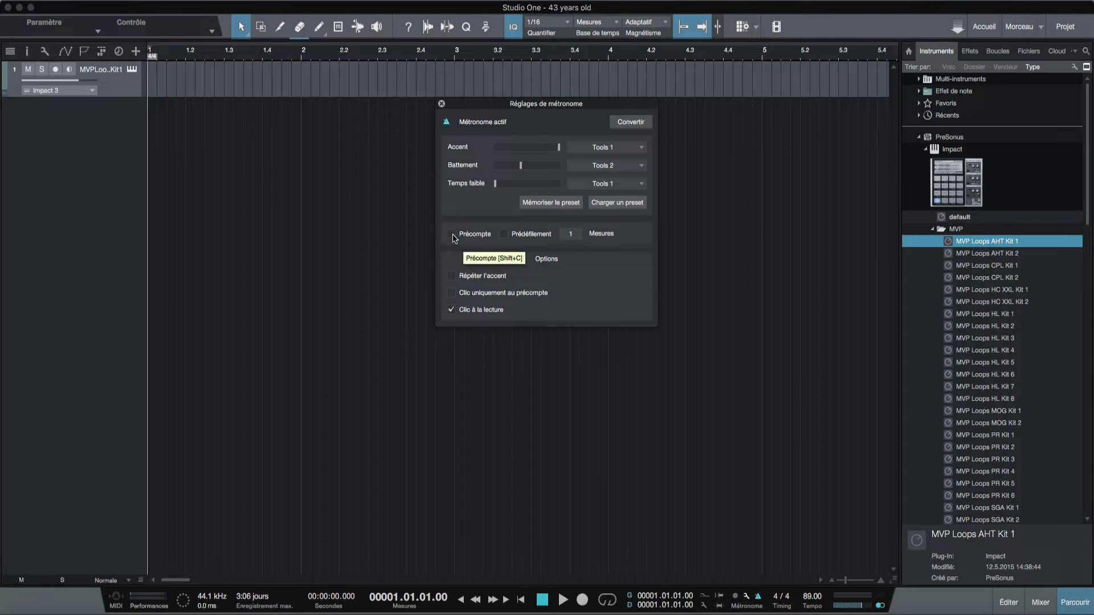
left_click(452, 235)
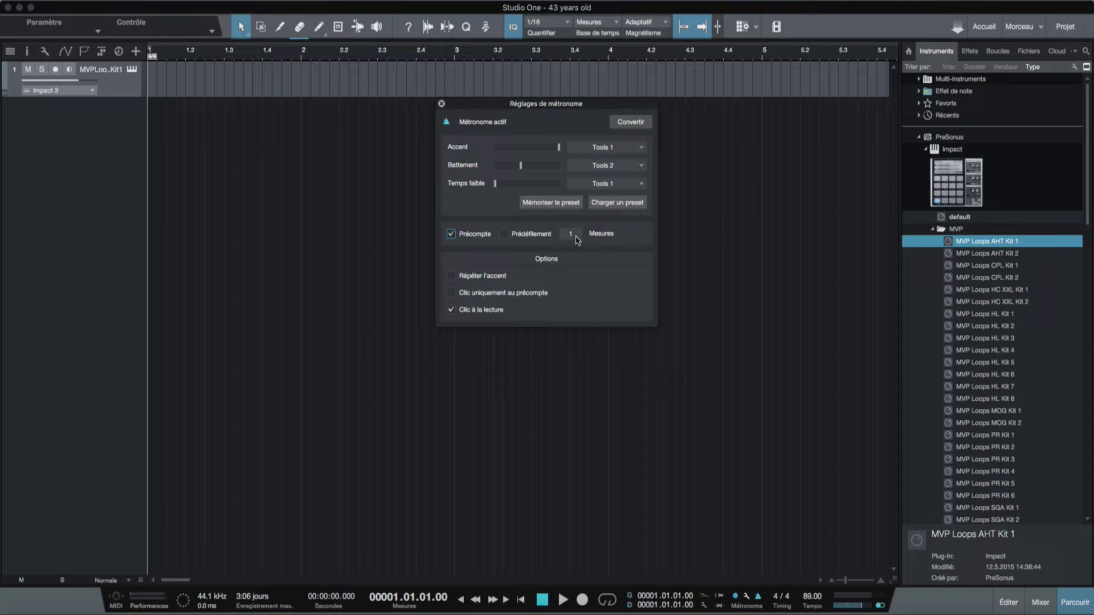
left_click(572, 231)
type("2")
key("Return")
left_click(442, 104)
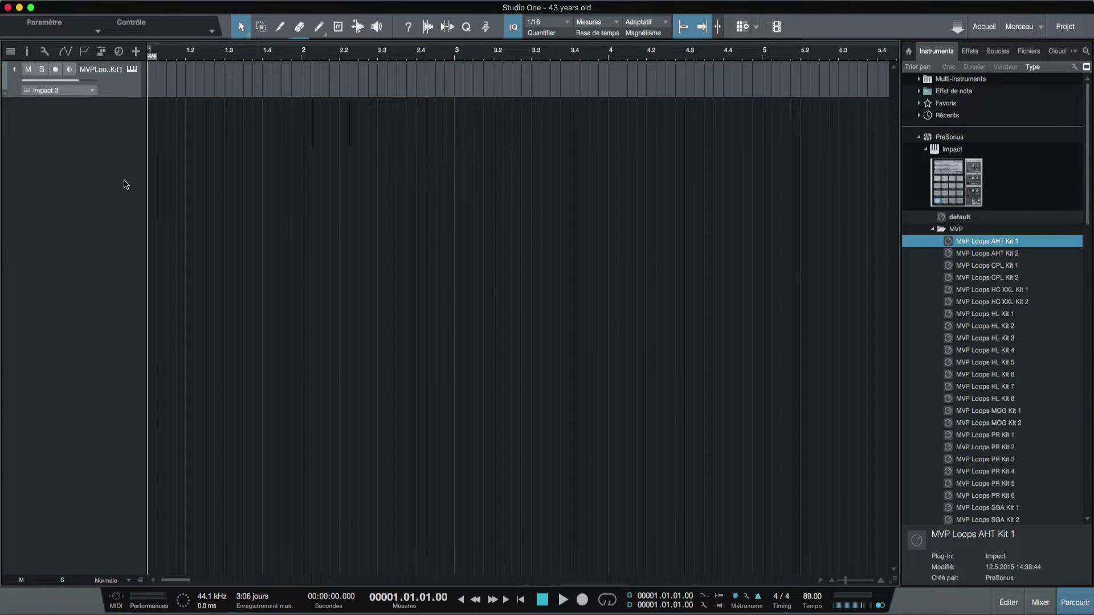
Step: Rename the Impact instrument track "Kick Drums" and colour it dark red
double_click(98, 70)
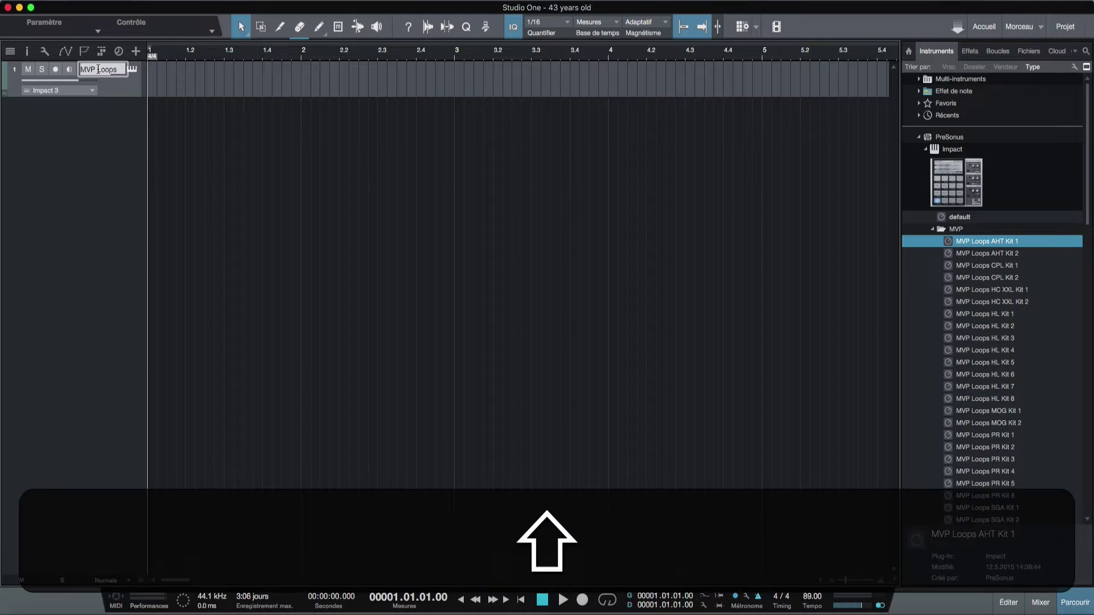
type("Kick ")
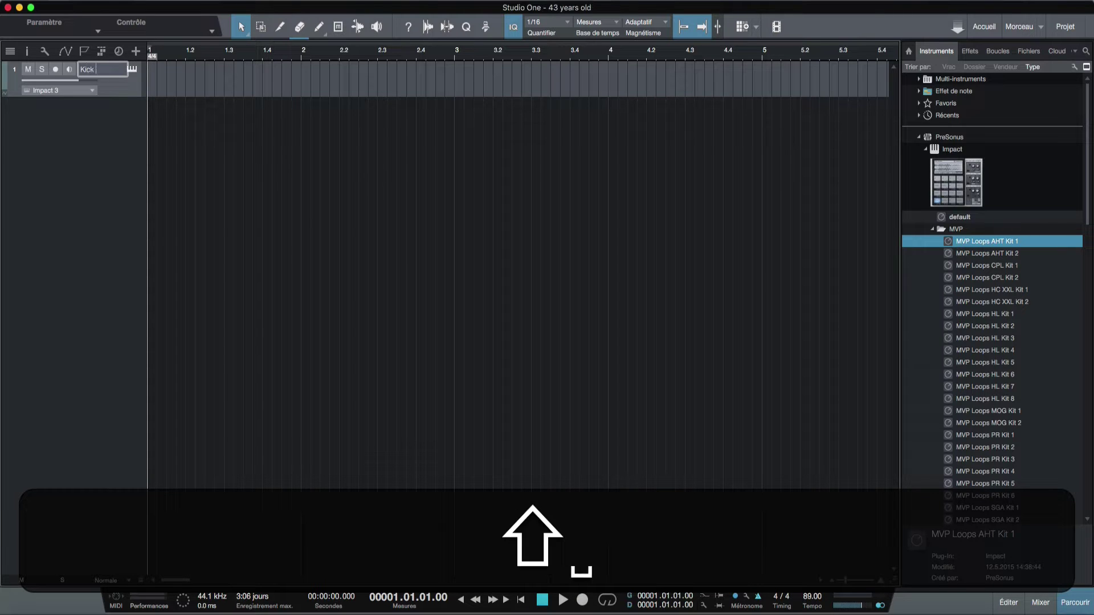
type("D")
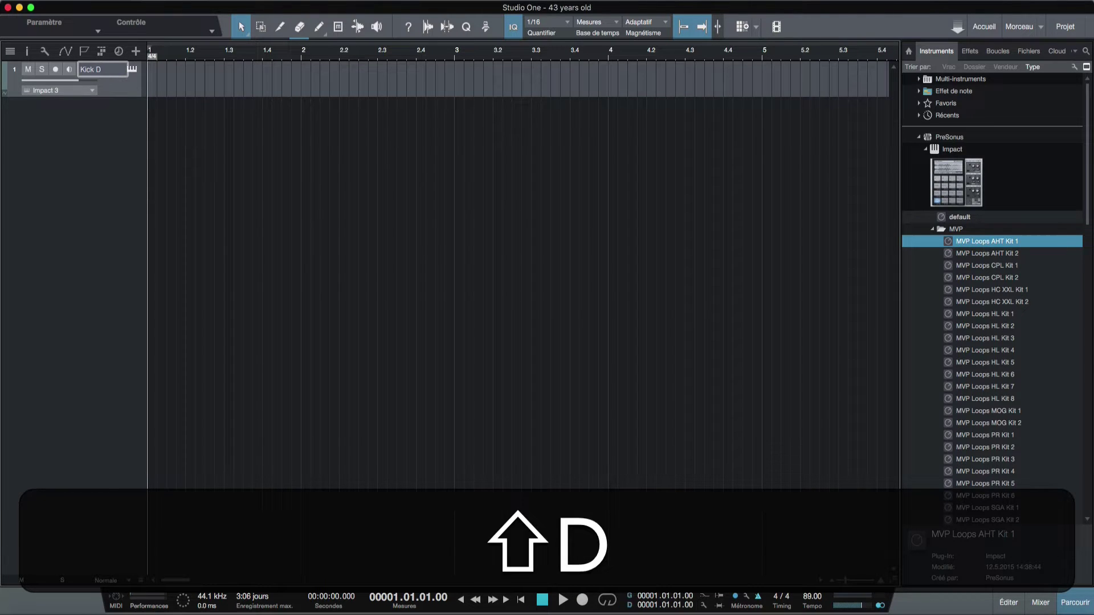
type("r")
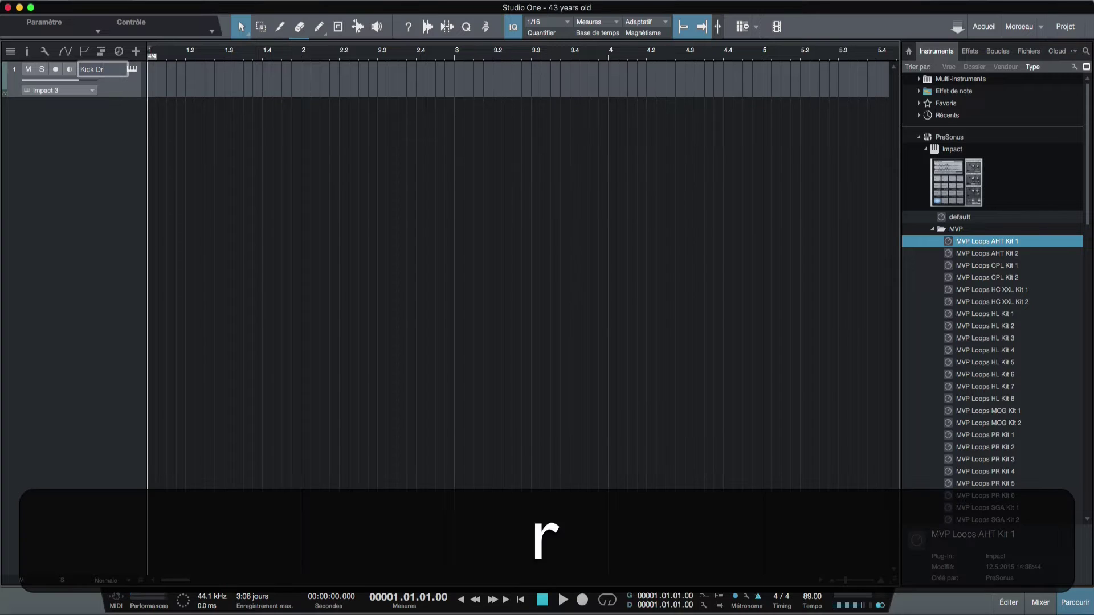
type("ms")
key("Return")
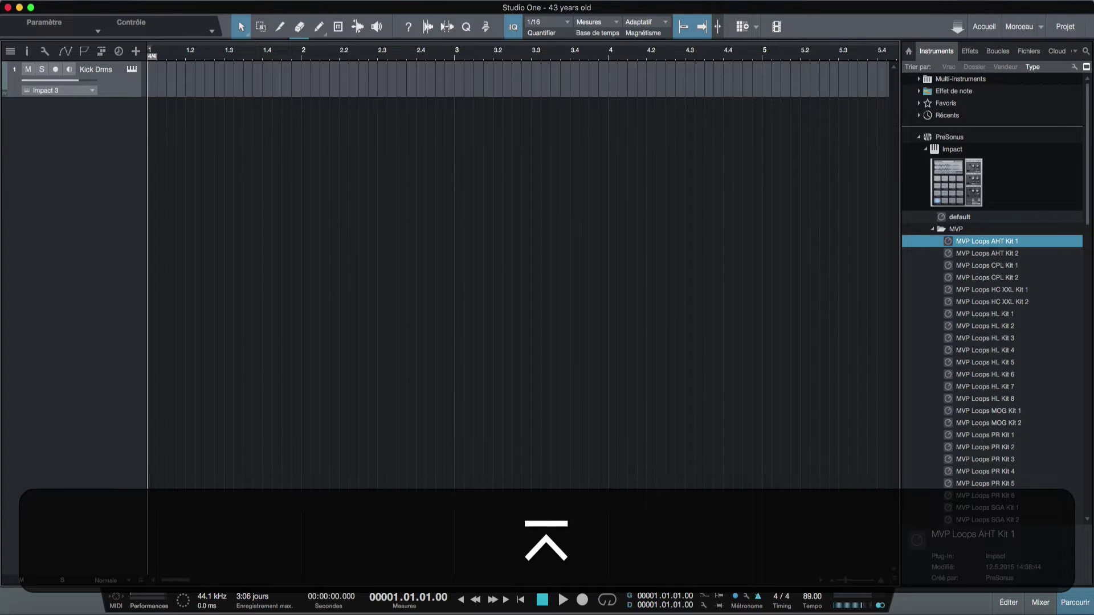
double_click(100, 71)
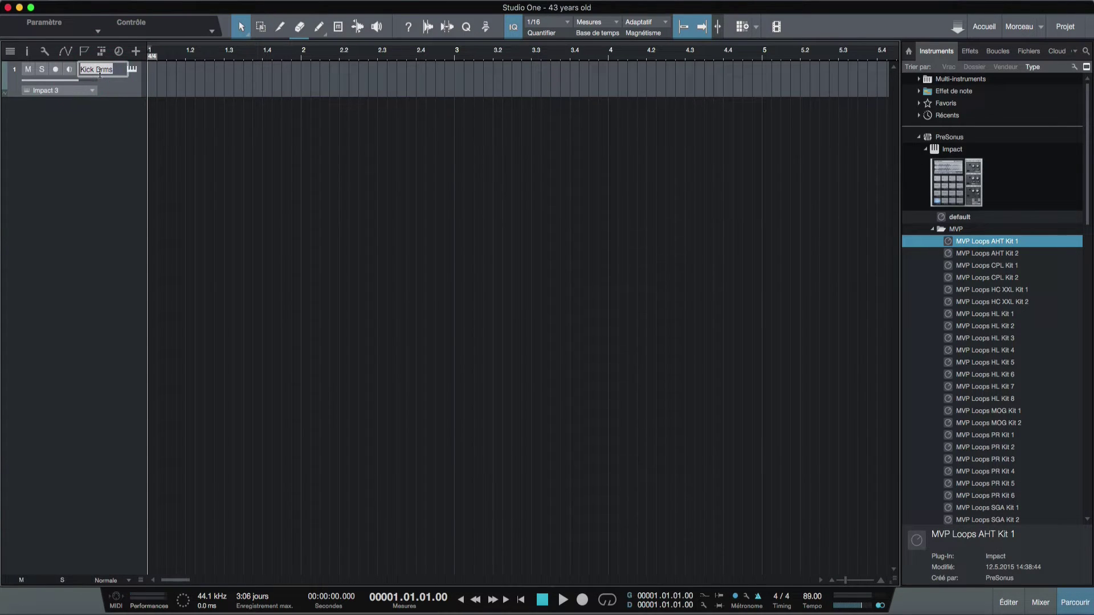
key("Right")
key("Left")
type("u")
key("Return")
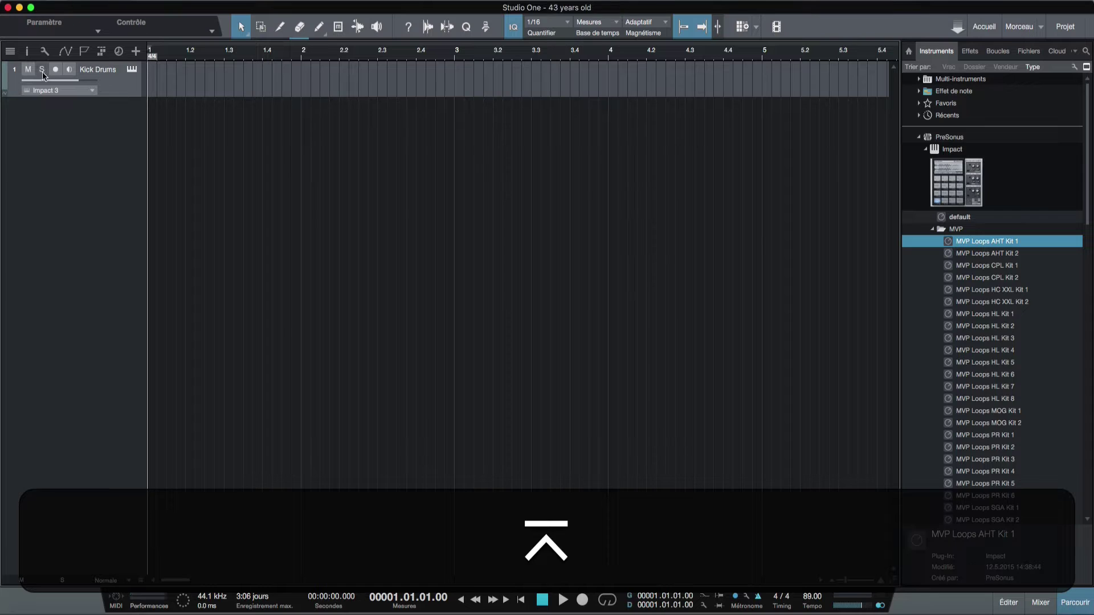
left_click(5, 80)
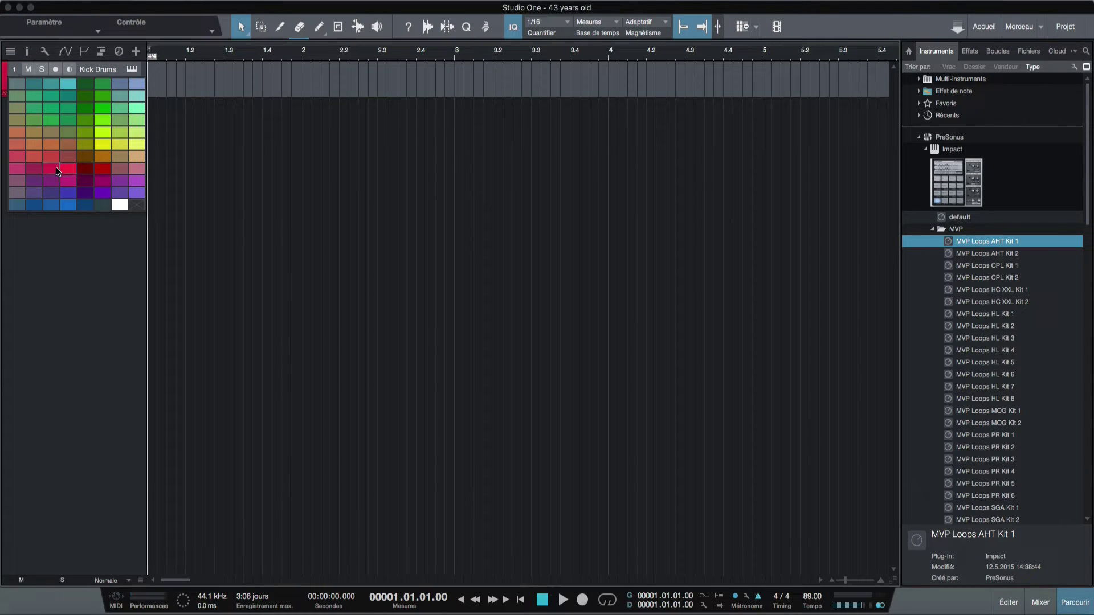
left_click(101, 170)
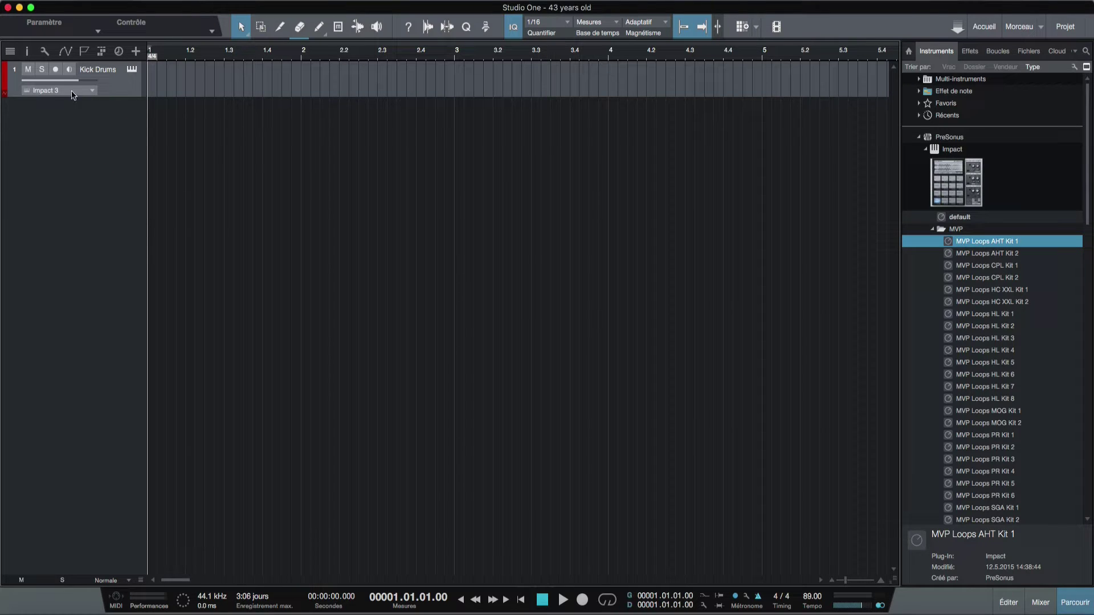
Step: Arm the Kick Drums track, record a four-bar kick pattern from bar 1, and disarm the track
left_click(70, 71)
left_click(55, 70)
left_click(582, 600)
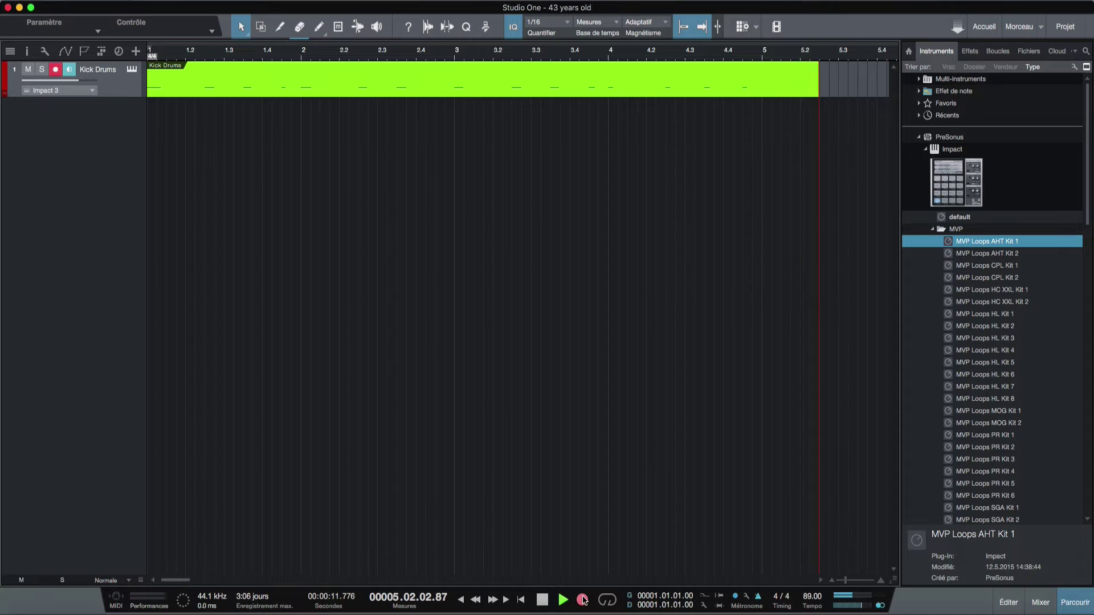
key("space")
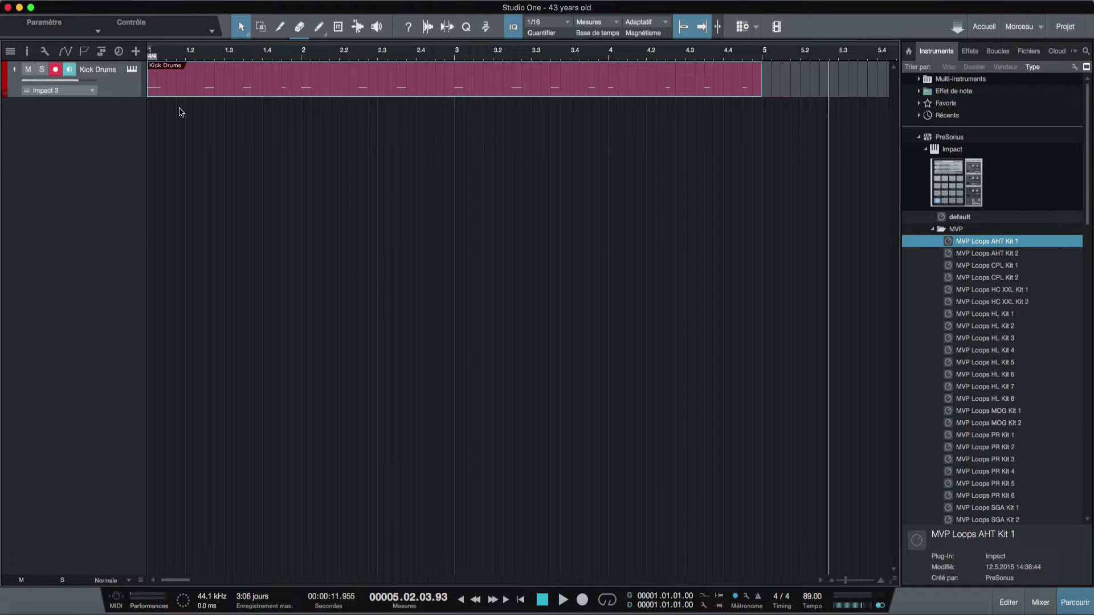
left_click(55, 70)
Step: Play back the recorded kick pattern from the start of the song to check it
key("comma")
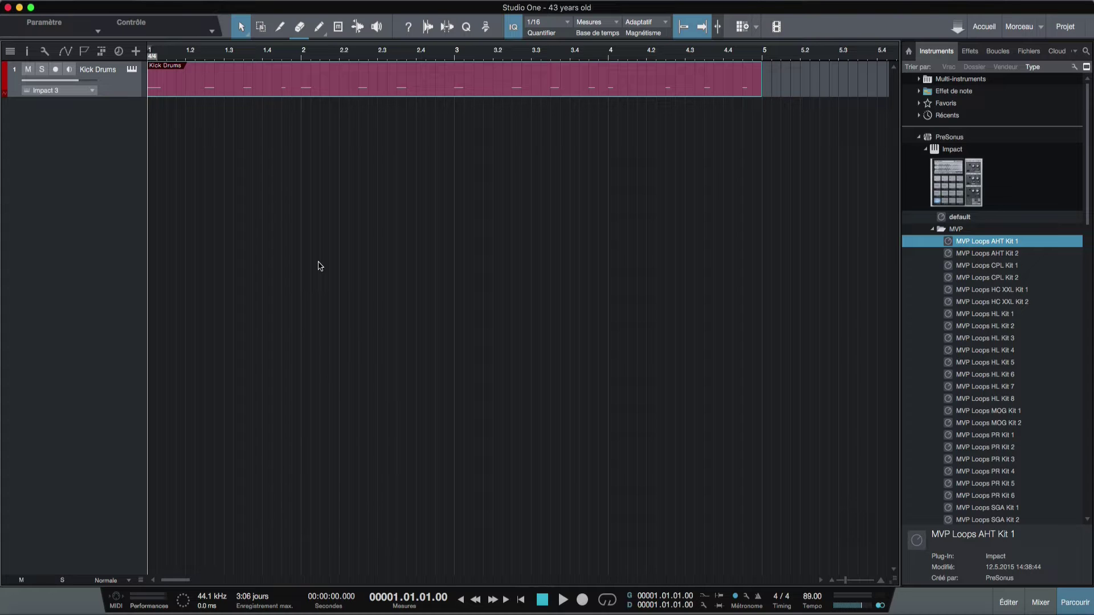
key("space")
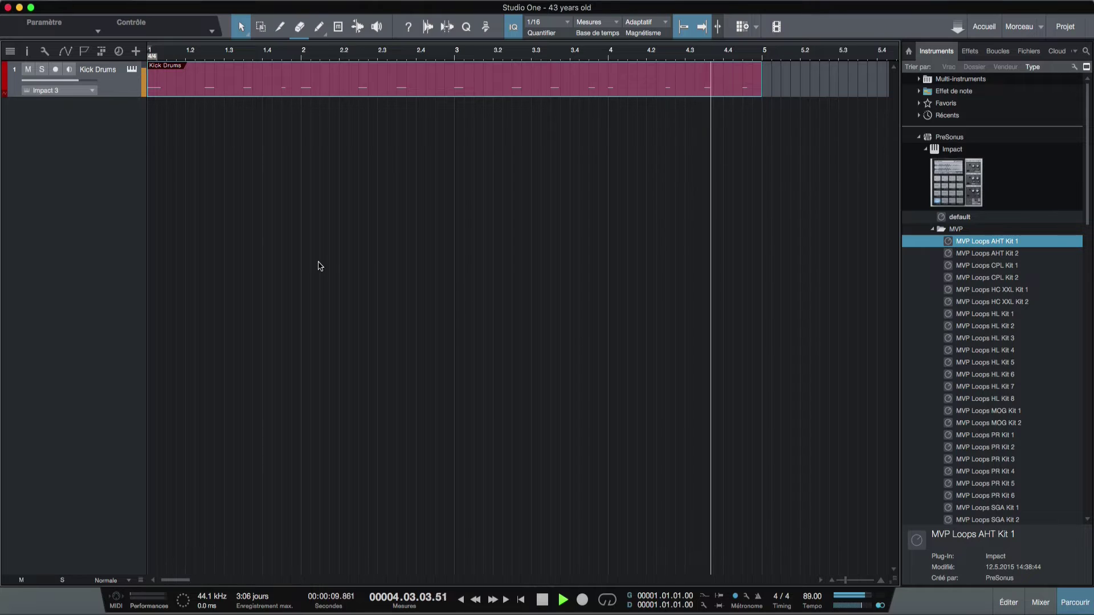
key("space")
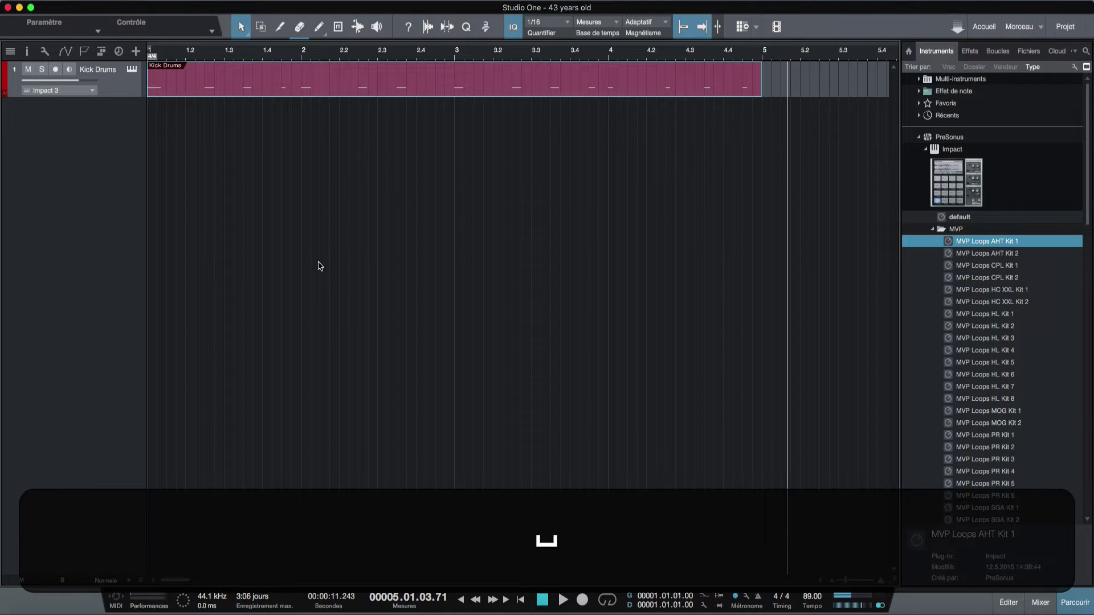
Step: Open the recorded Kick Drums pattern in the note editor and enlarge the editor to show more of the note grid
double_click(329, 86)
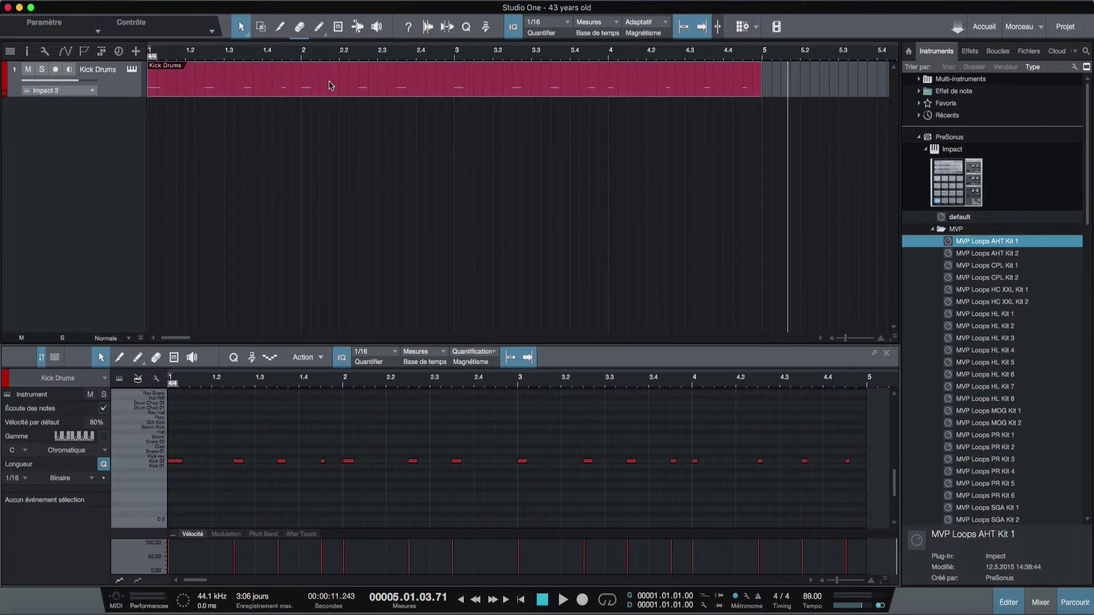
left_click_drag(421, 317, 411, 93)
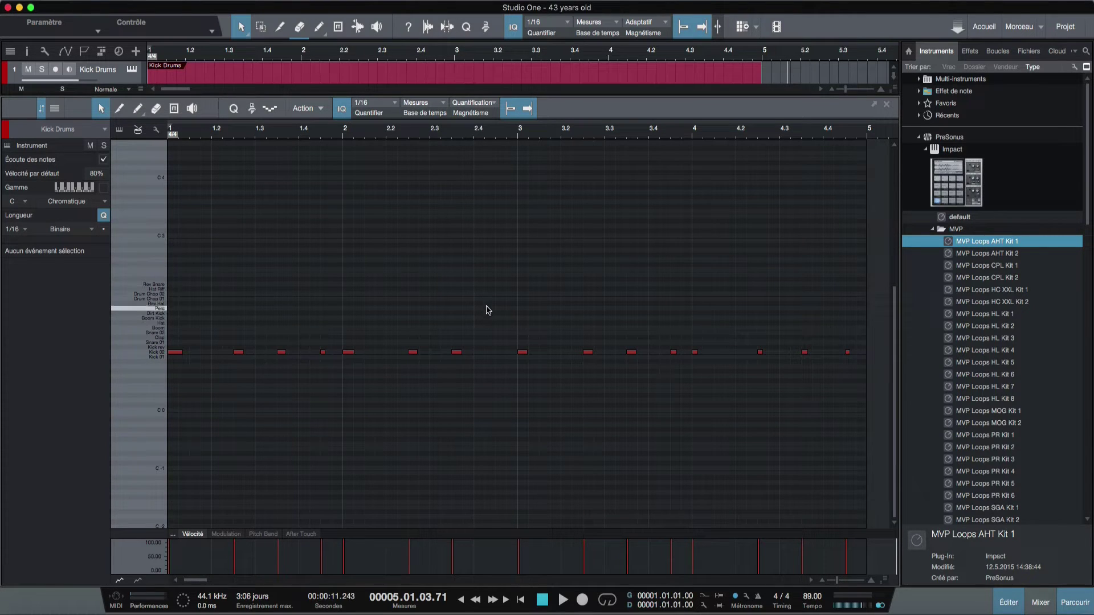
Step: Try a quantize value of 1/8, restore it to 1/16, and close the note editor
left_click(392, 103)
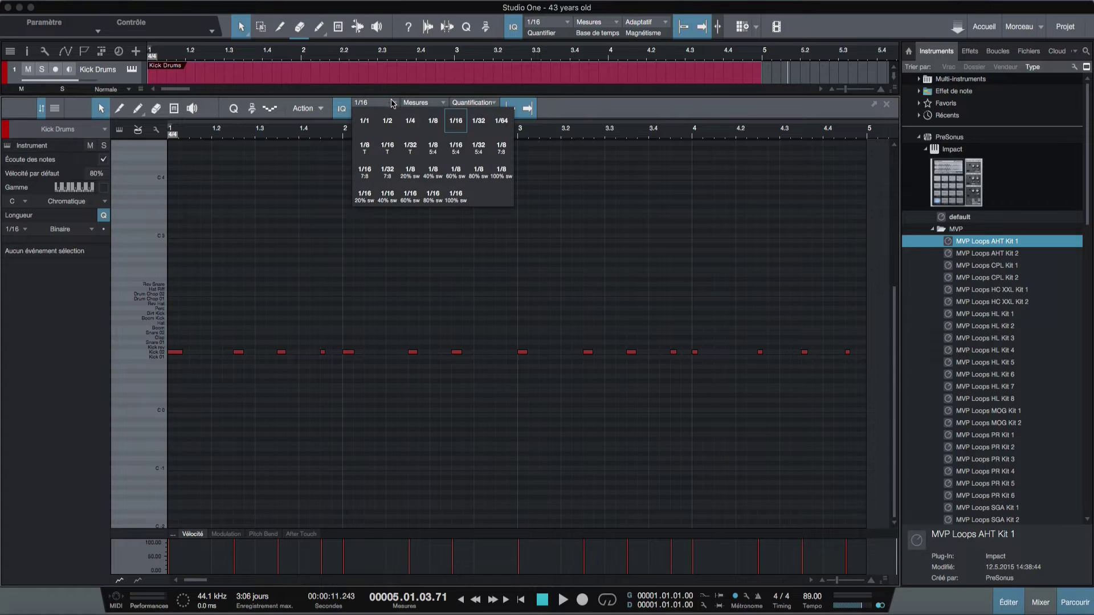
left_click(433, 121)
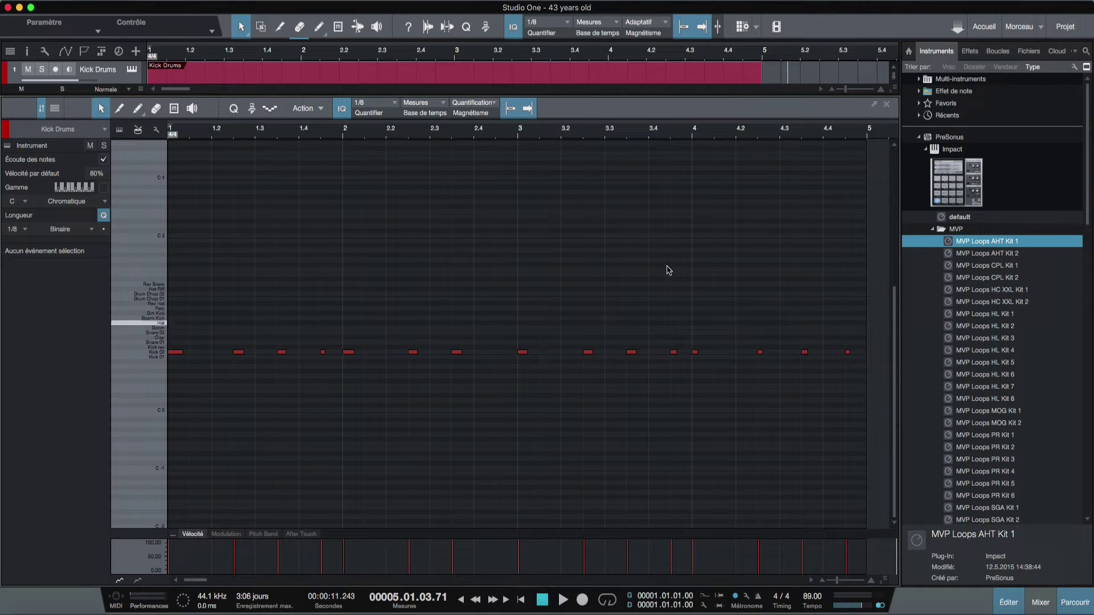
left_click(551, 28)
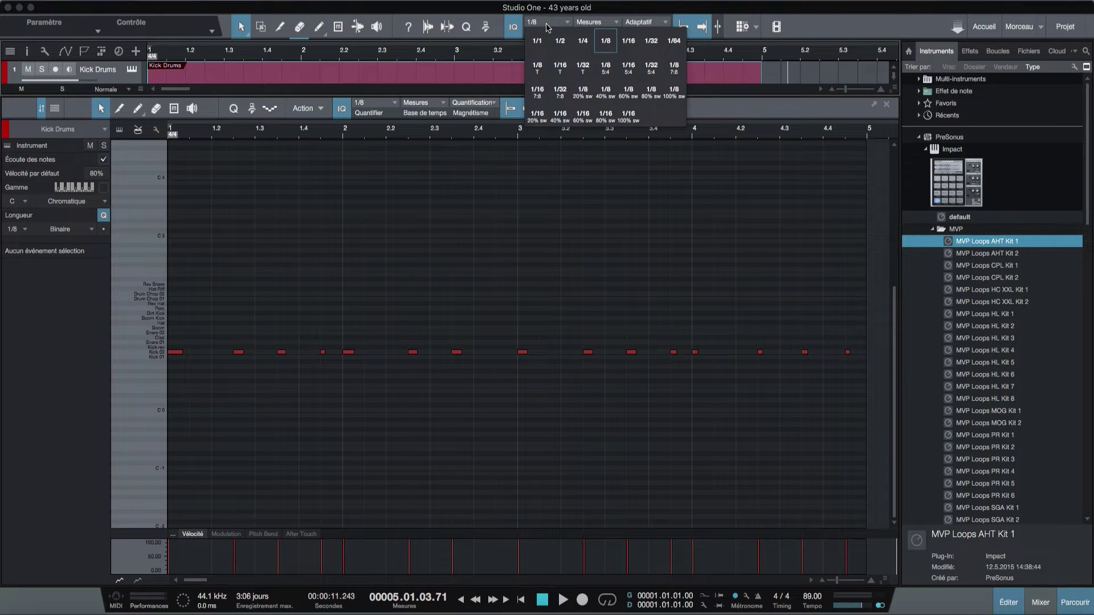
left_click(629, 41)
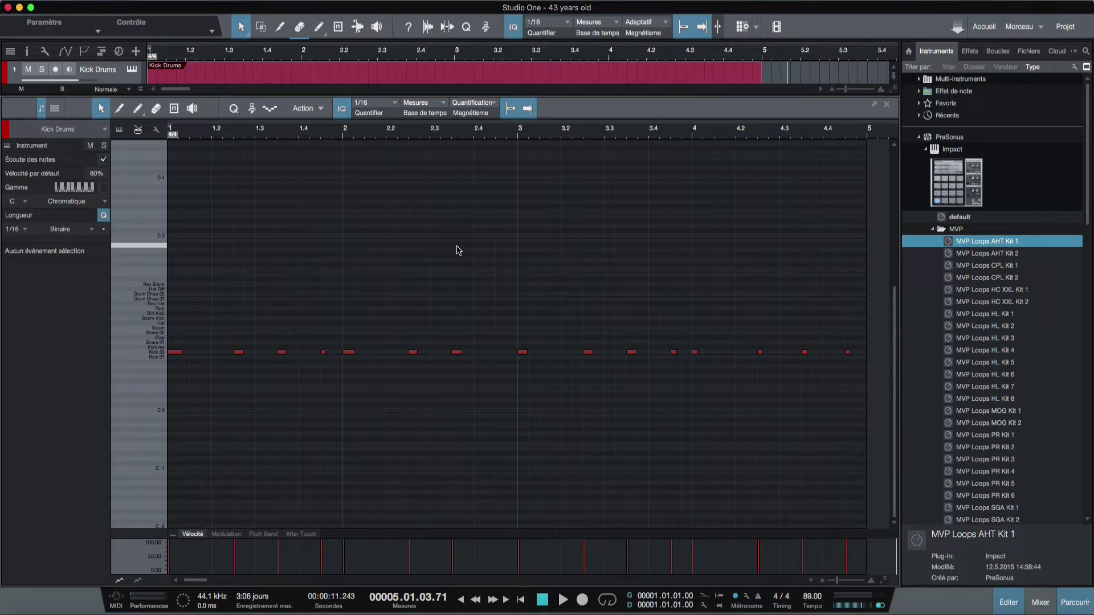
key("F2")
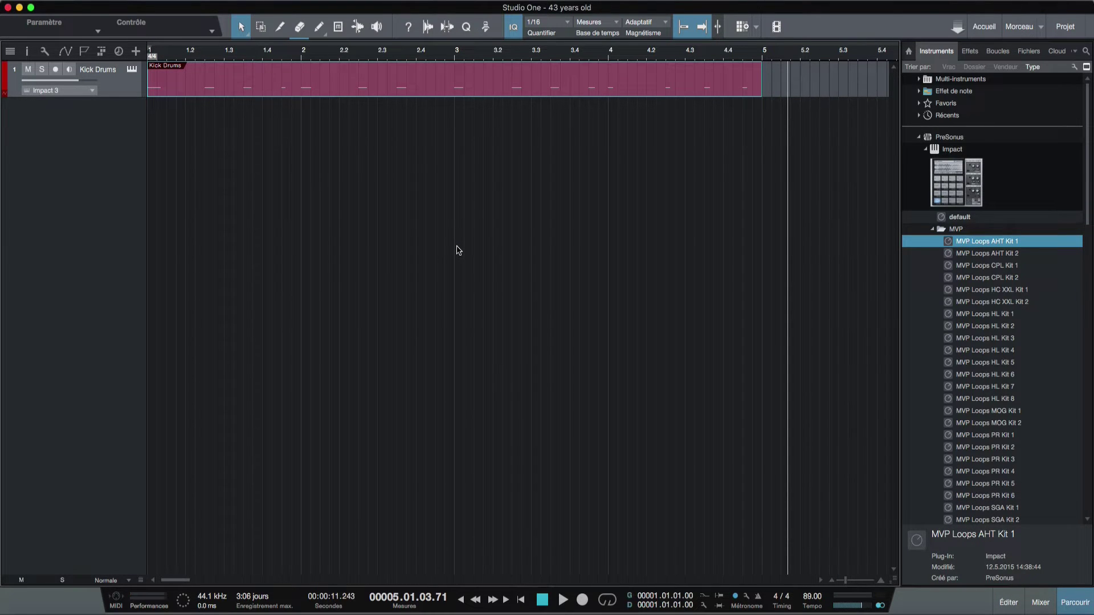
Step: Add an instrument track named "Snare Drums" that outputs to the existing Impact 3 instrument
key("t")
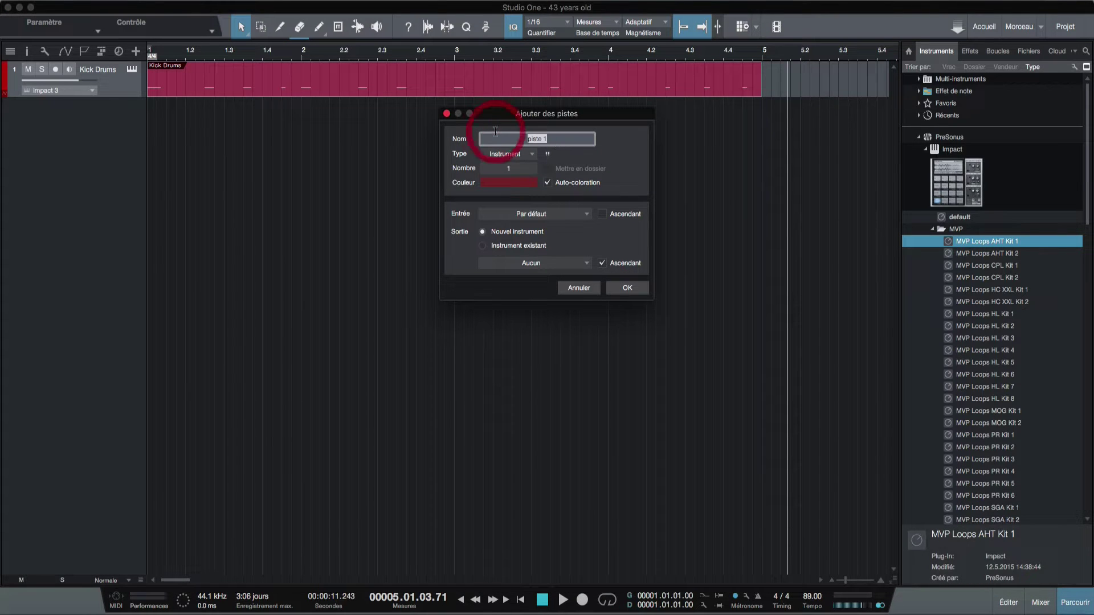
type("Snare")
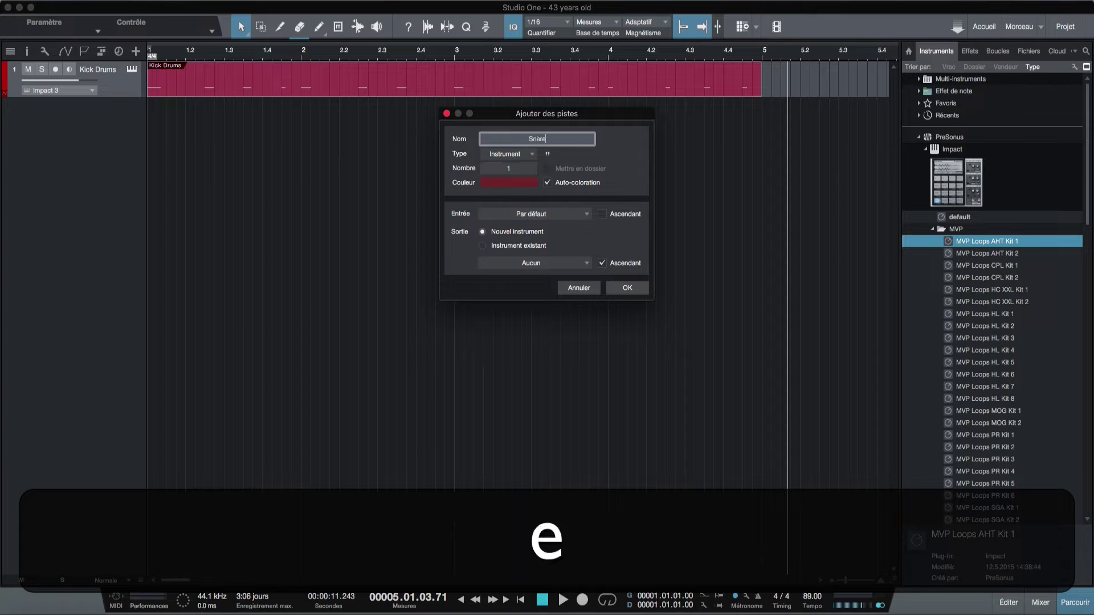
type(" Drums")
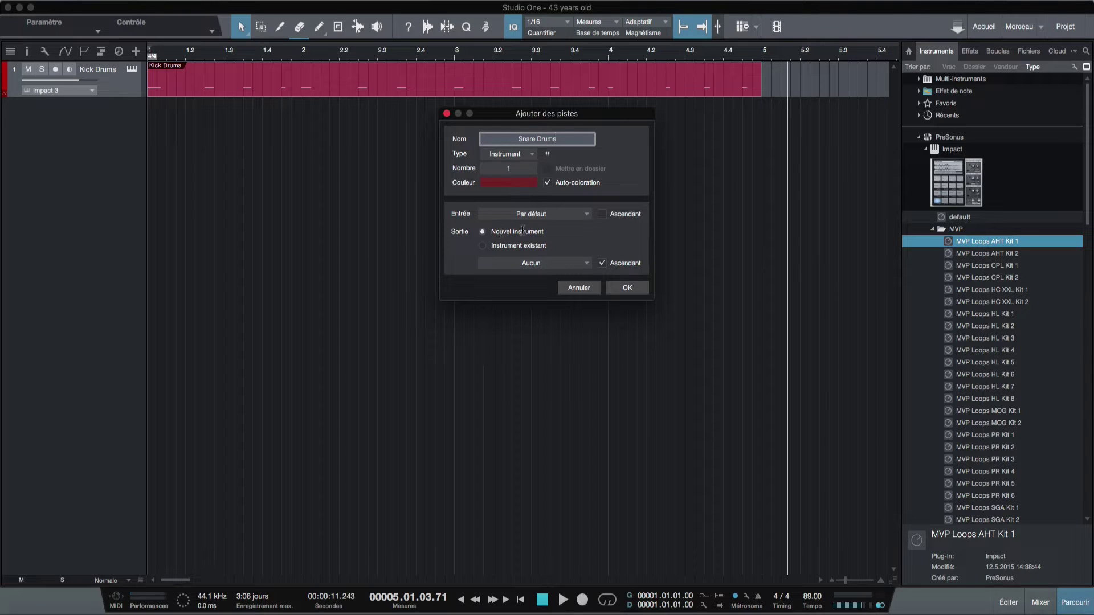
left_click(483, 245)
left_click(553, 264)
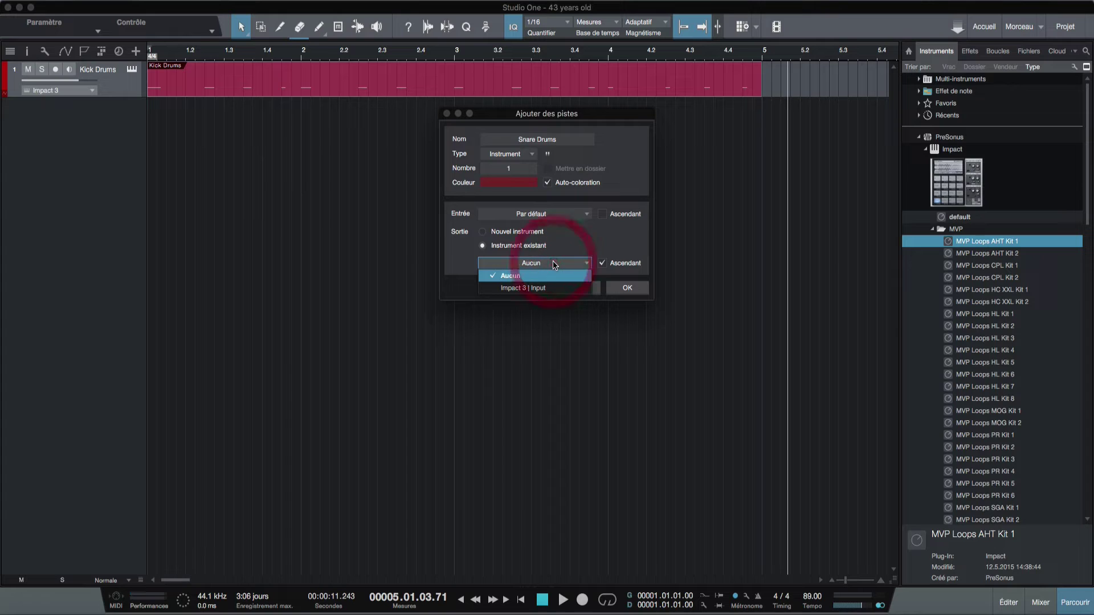
left_click(530, 288)
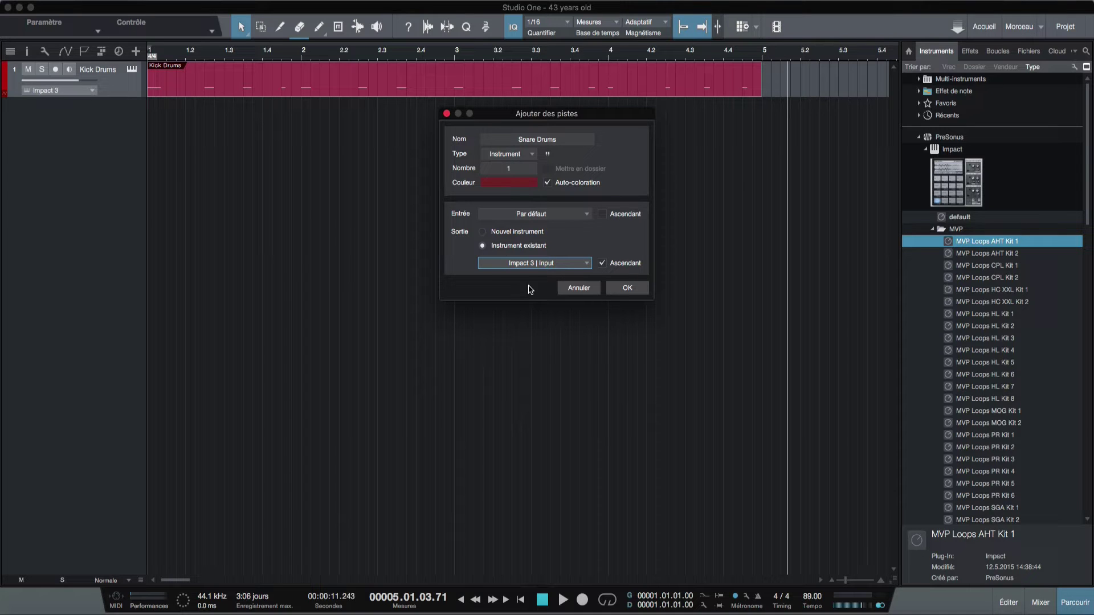
left_click(629, 288)
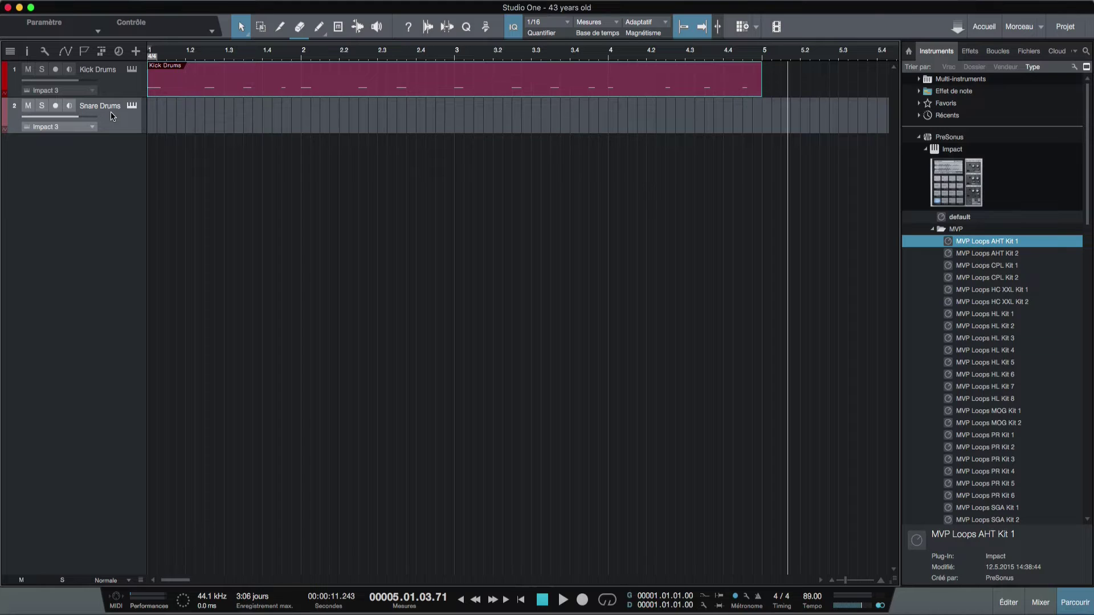
Step: Arm the Snare Drums track, record a four-bar snare pattern from bar 1 with the metronome on, and disarm the track
left_click(69, 107)
key("comma")
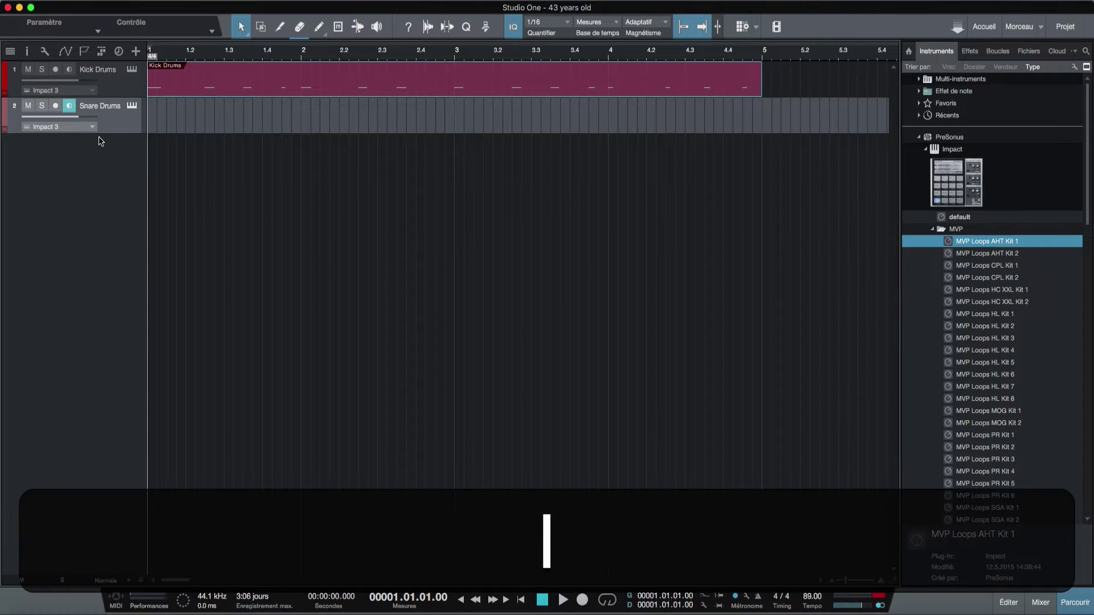
left_click(55, 105)
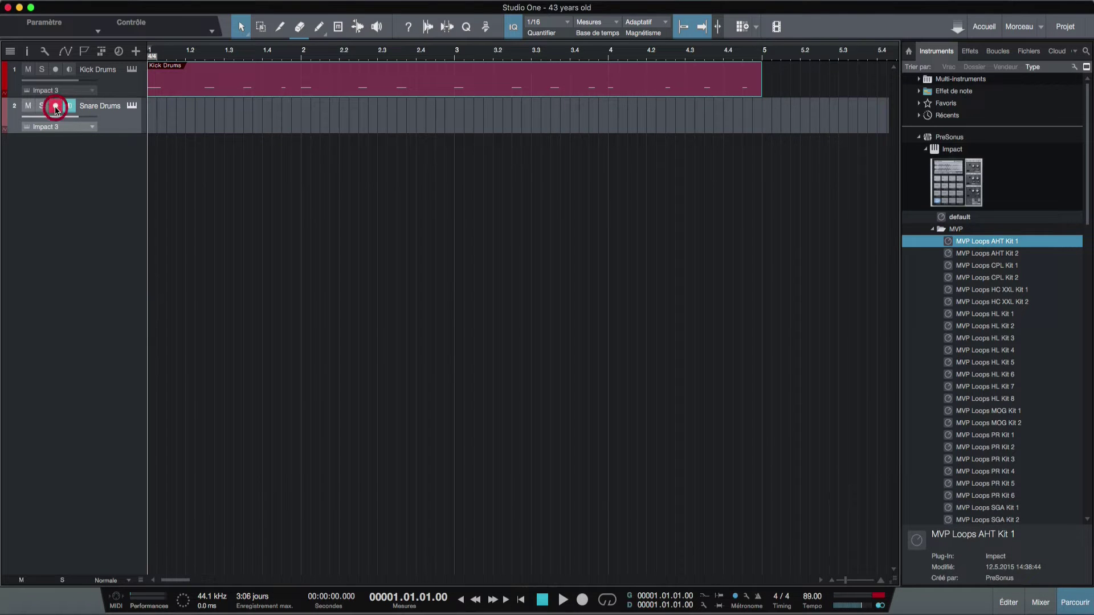
left_click(758, 596)
left_click(582, 600)
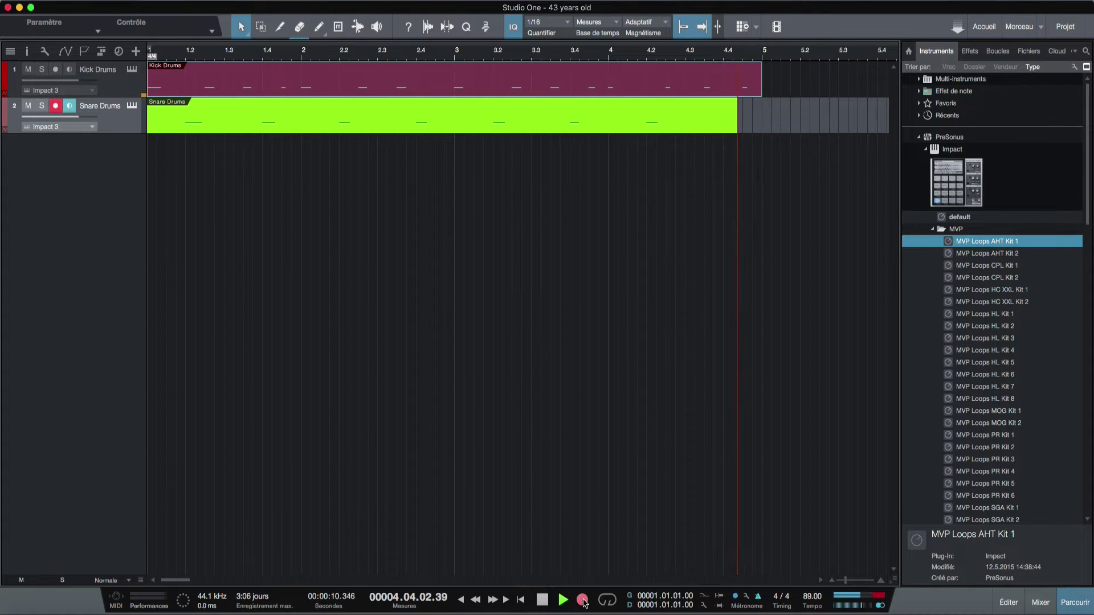
key("space")
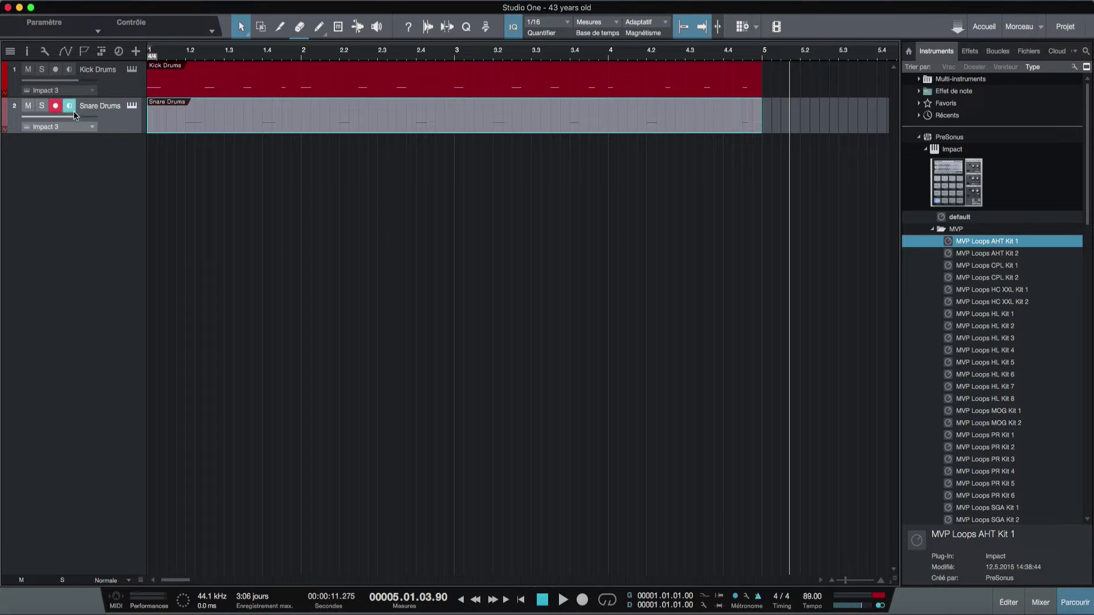
left_click(55, 105)
Step: Inspect the recorded snare notes in the note editor, and play both drum tracks from the start without the metronome
double_click(255, 111)
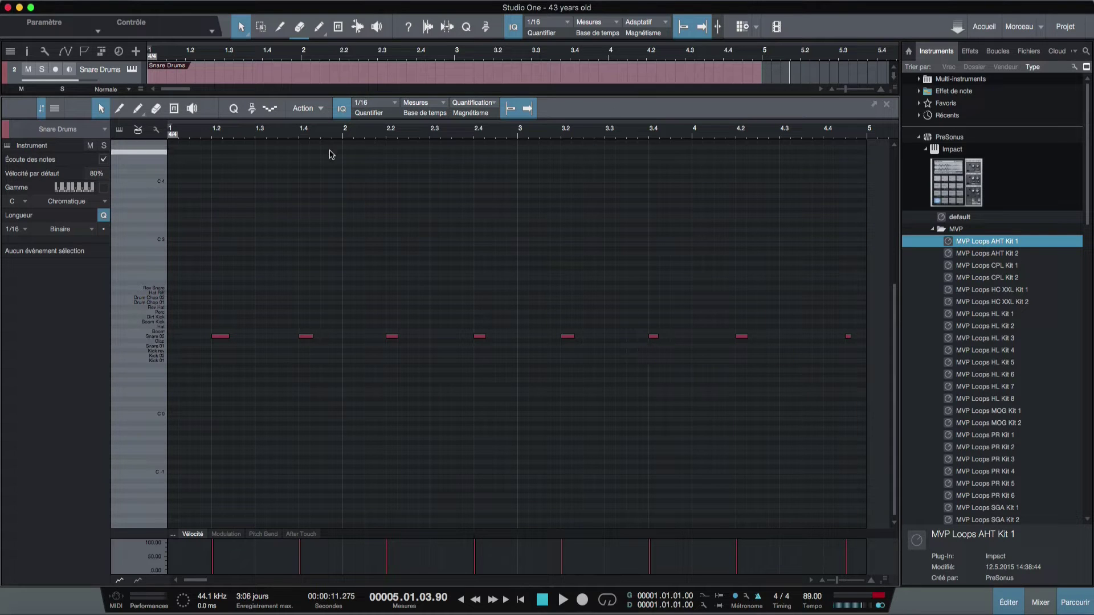
key("F2")
key("Home")
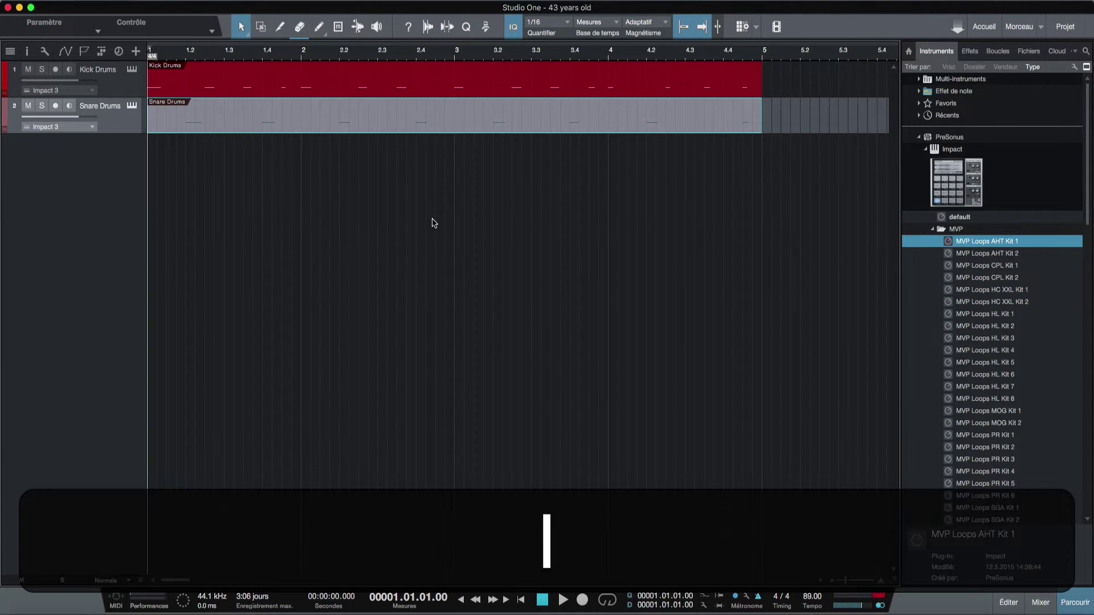
key("space")
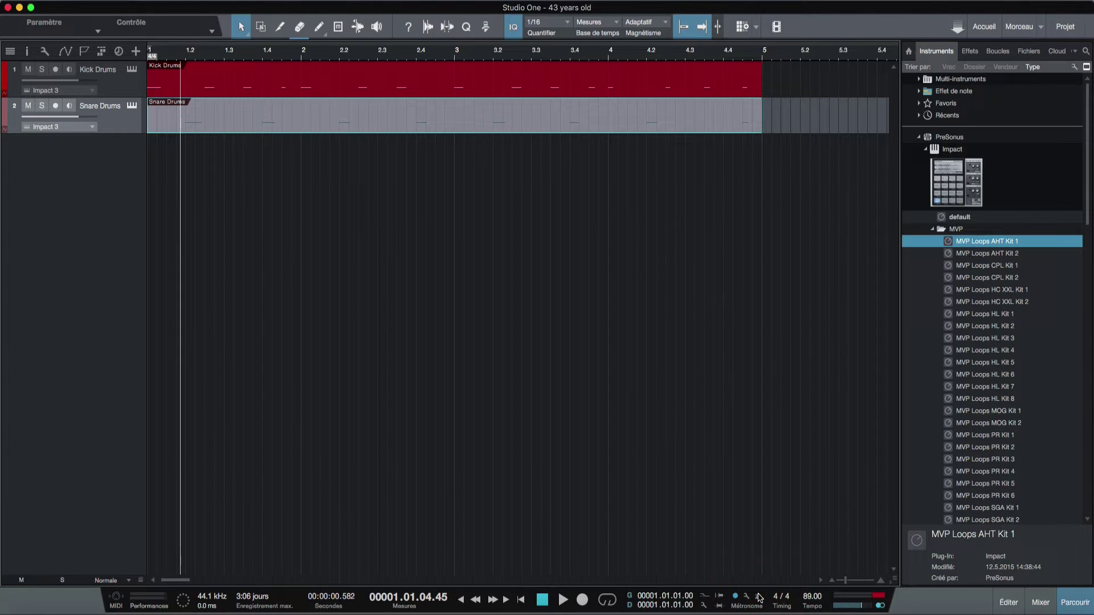
key("Home")
key("space")
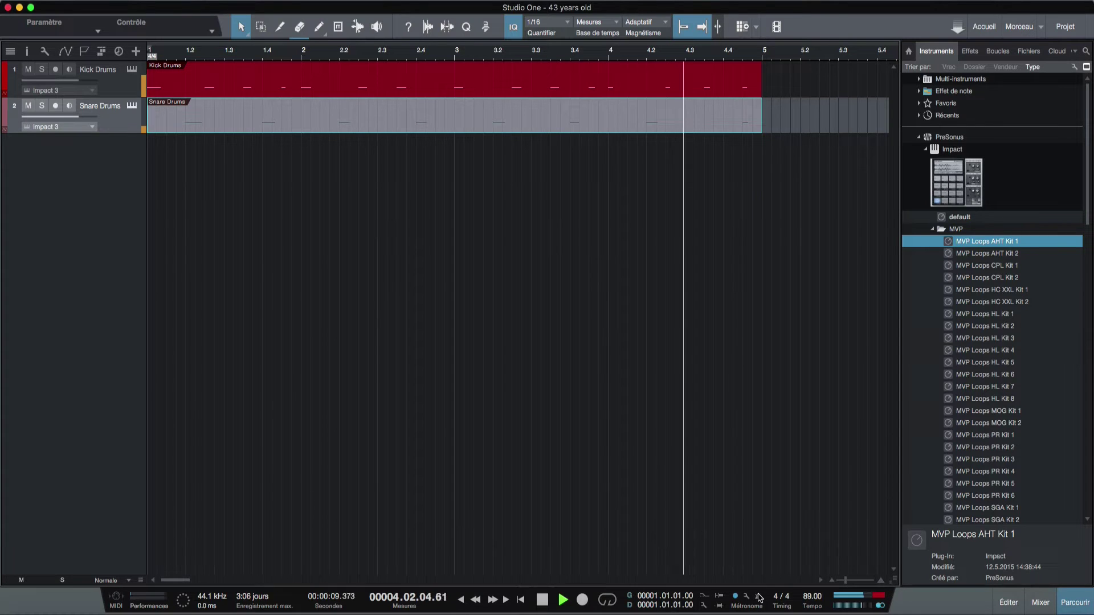
key("space")
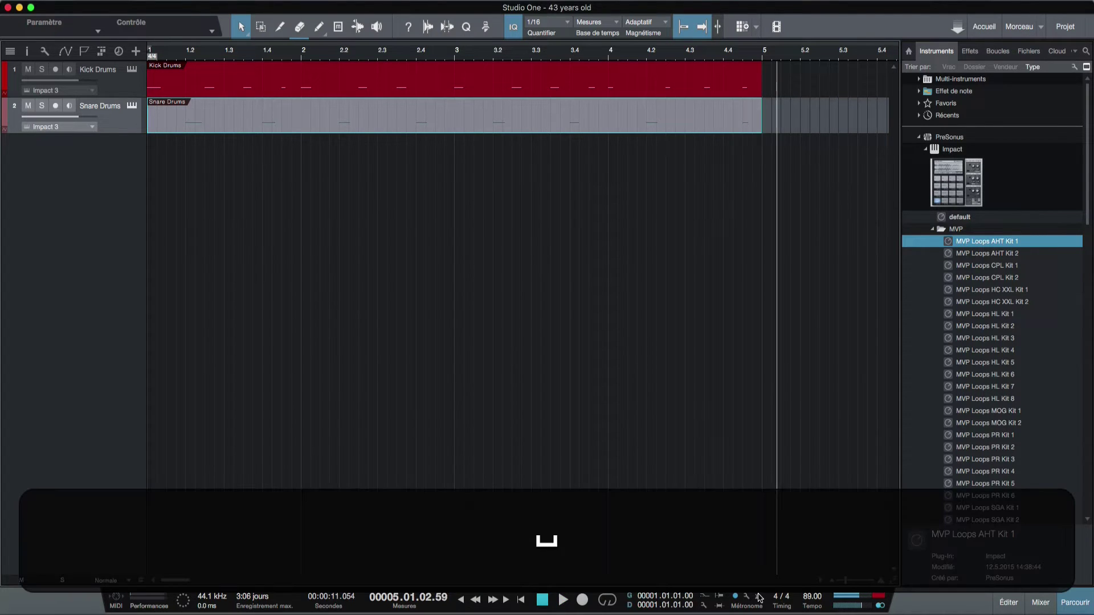
Step: Move the last note of the Snare Drums pattern to 4.4.1 in the note editor and close the editor
double_click(634, 125)
key("Right")
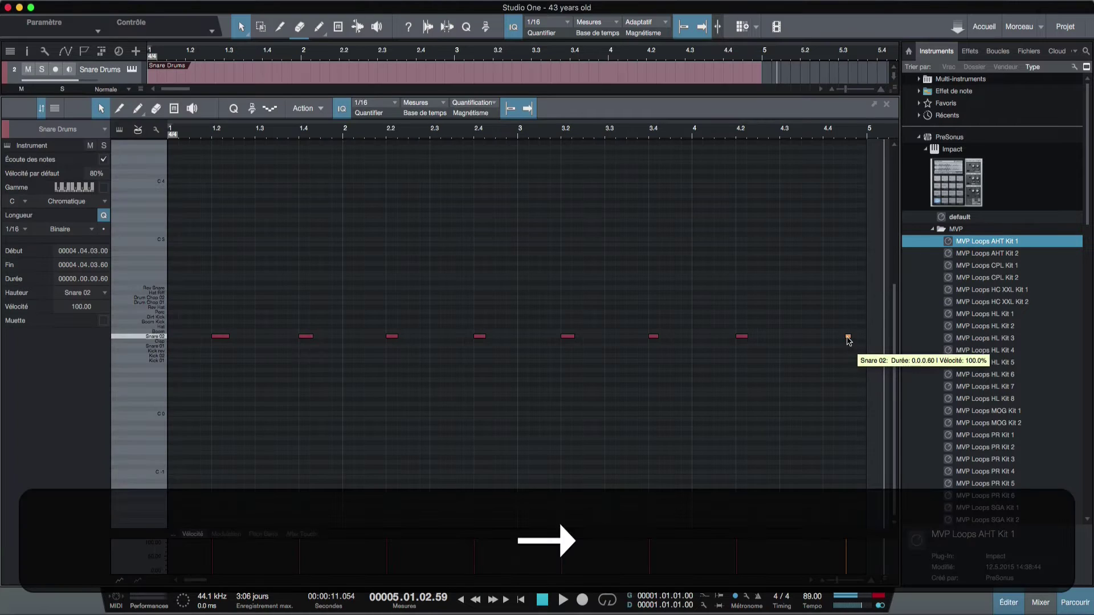
left_click_drag(845, 340, 826, 341)
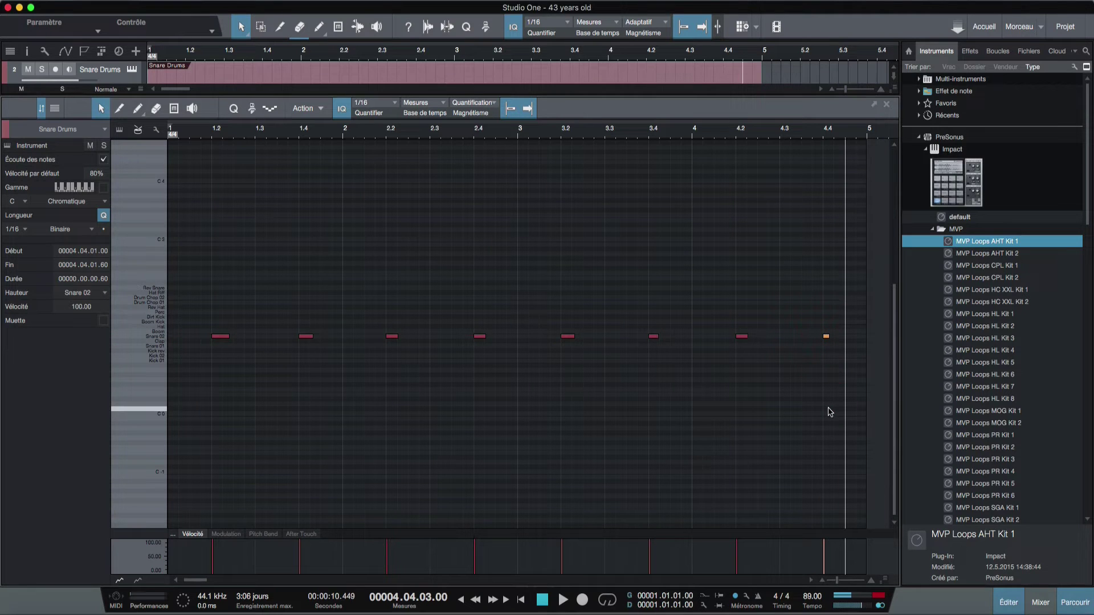
key("F2")
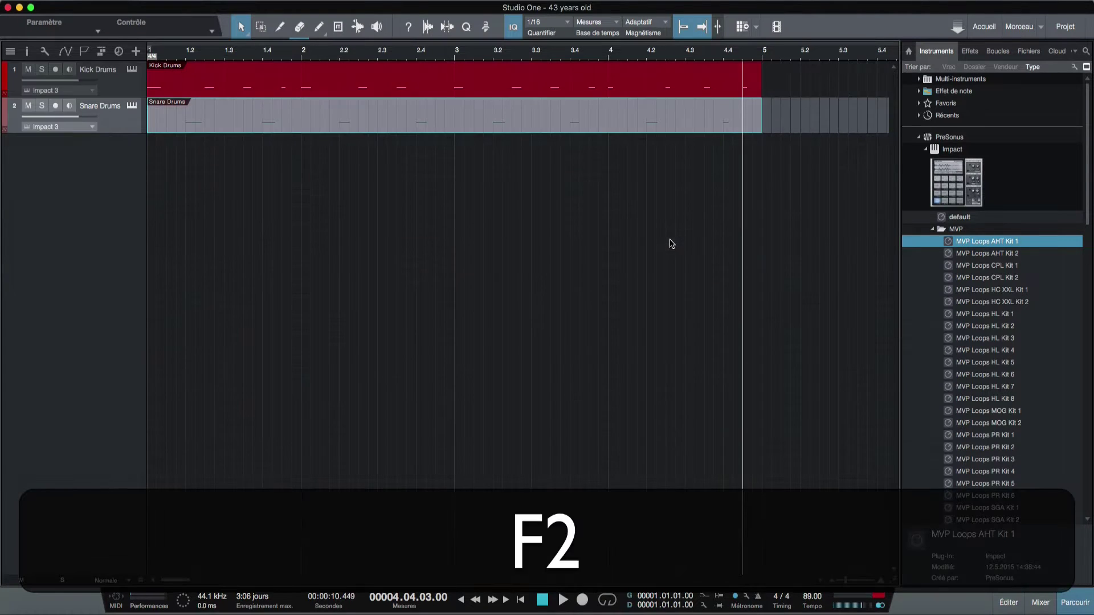
Step: Play back the kick and corrected snare patterns from the start of the song to check them
key("Return")
key("space")
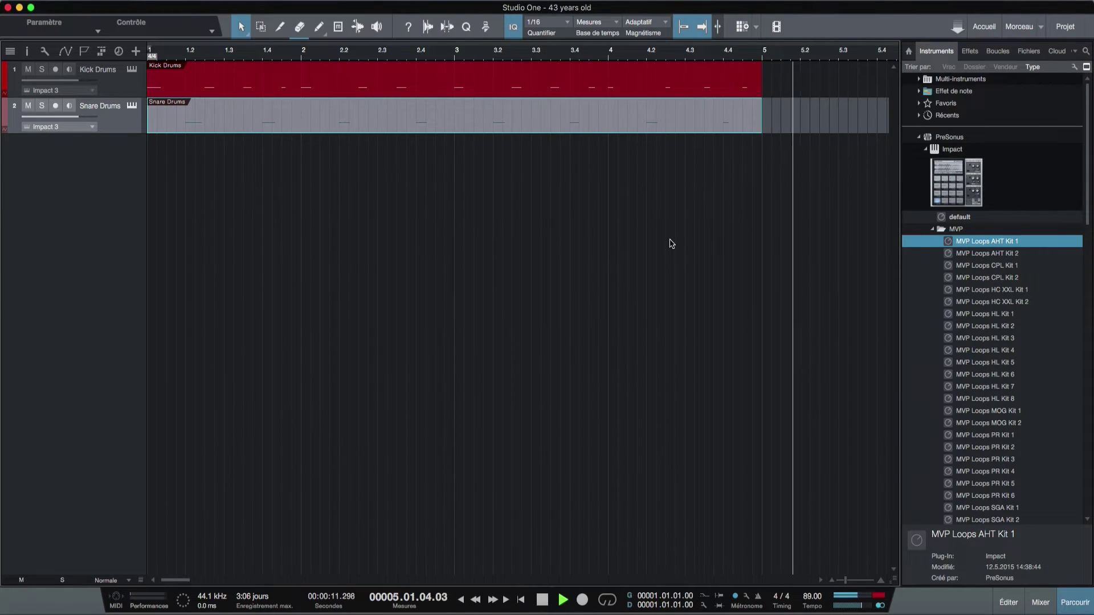
key("space")
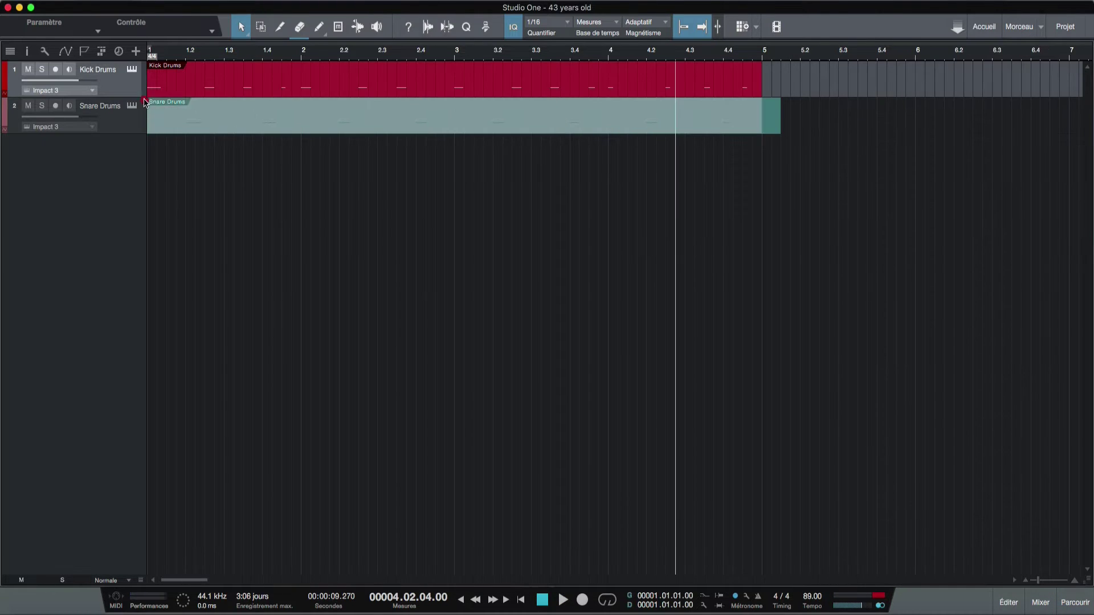
Step: Duplicate the kick and snare patterns together seven times so that both tracks are filled up to bar 33
key("super+a")
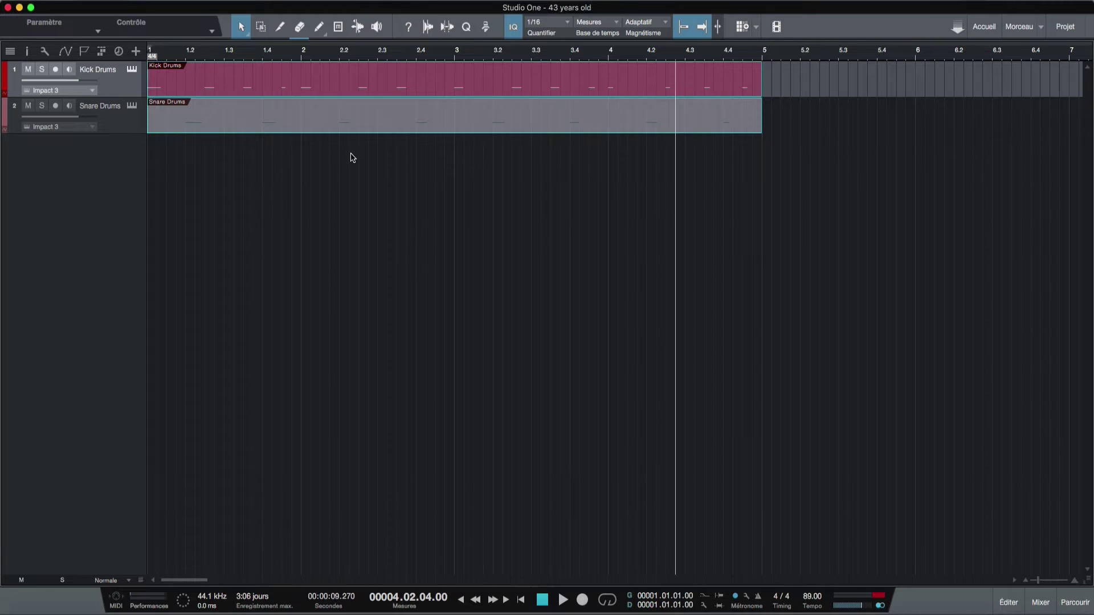
key("d")
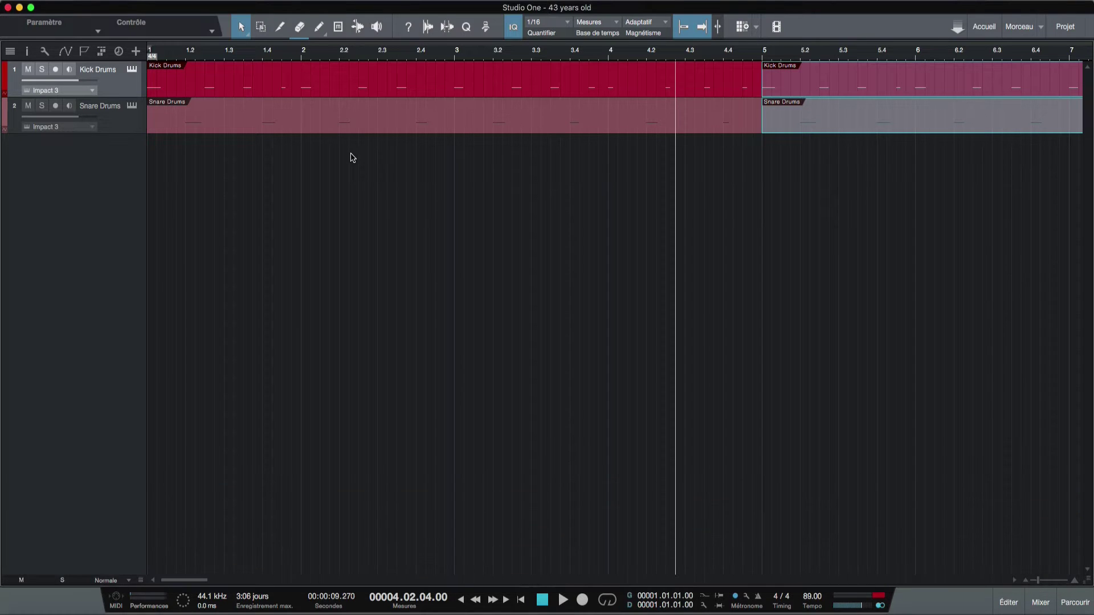
key("d")
key("d")
key("d")
key("d")
key("d")
key("d")
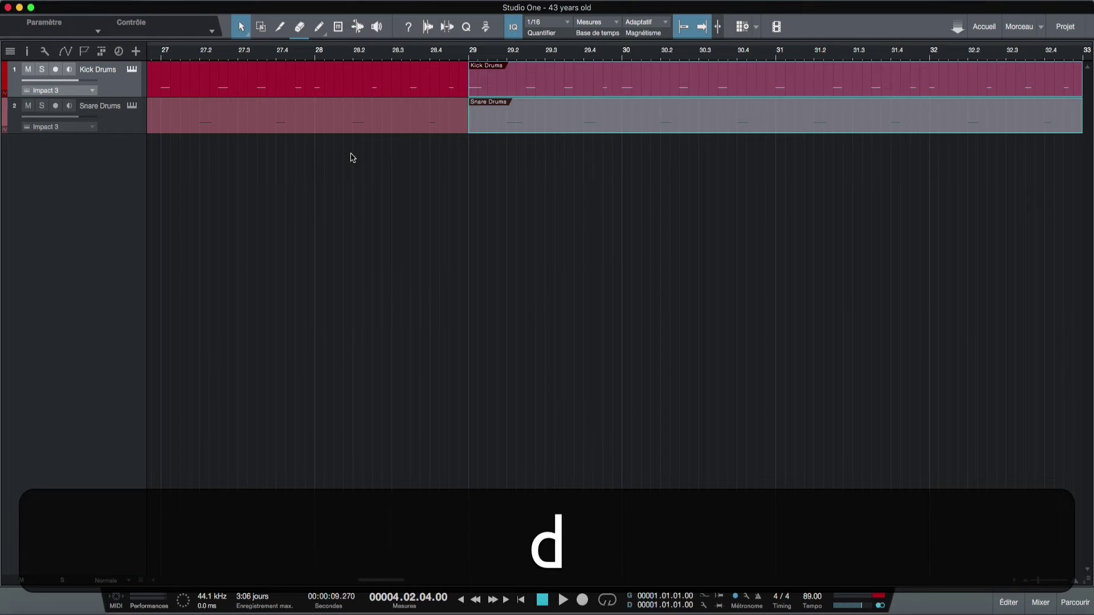
left_click_drag(420, 56, 415, 2)
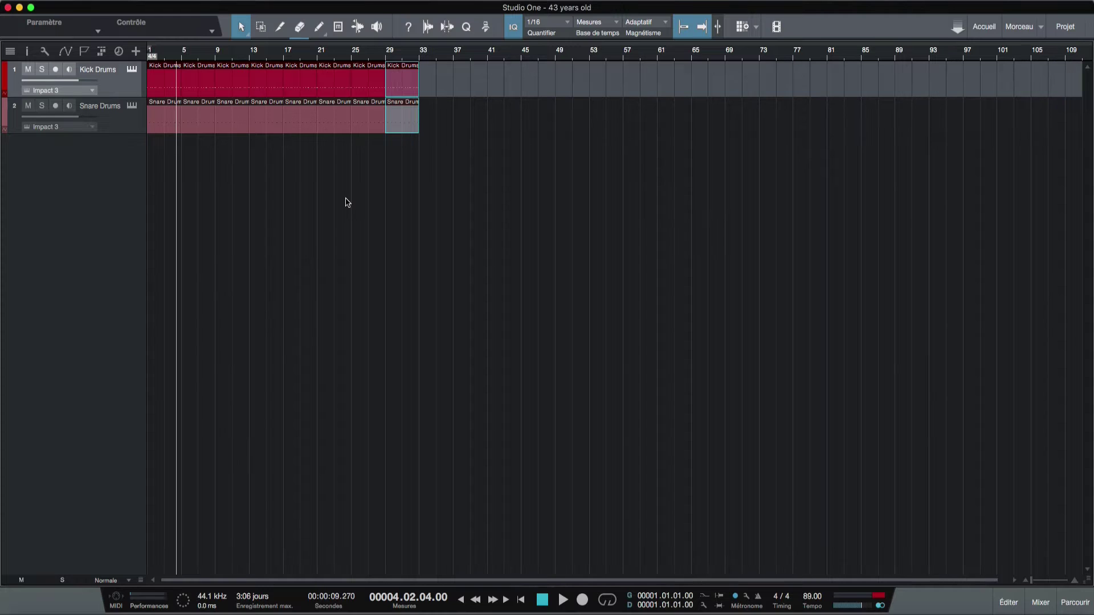
Step: Show the mixer and play the song from the start to check which Impact channels carry the drums
key("F3")
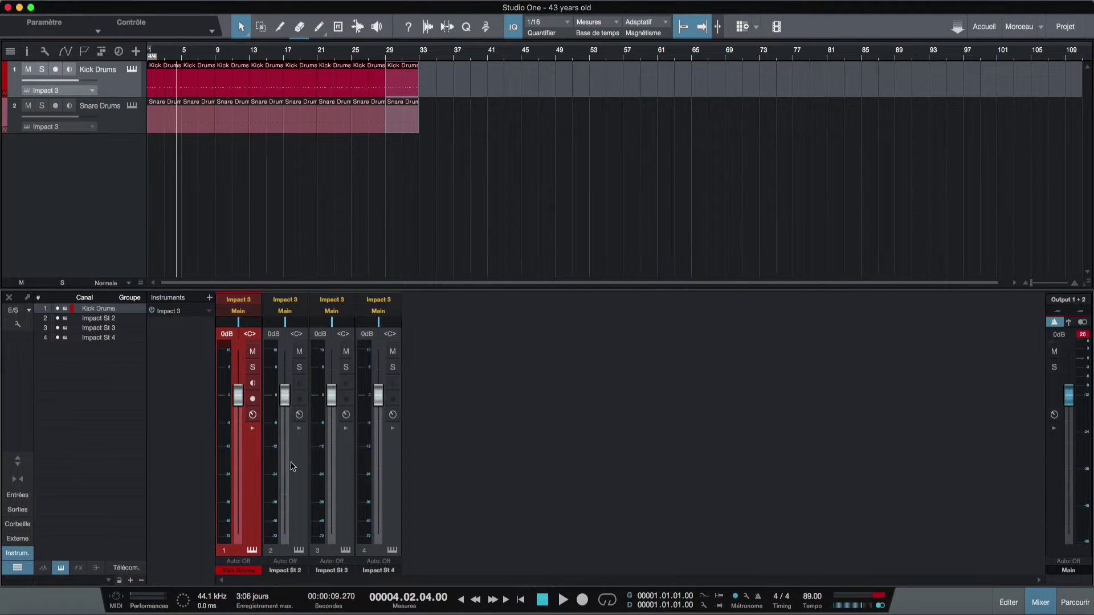
key("Home")
key("space")
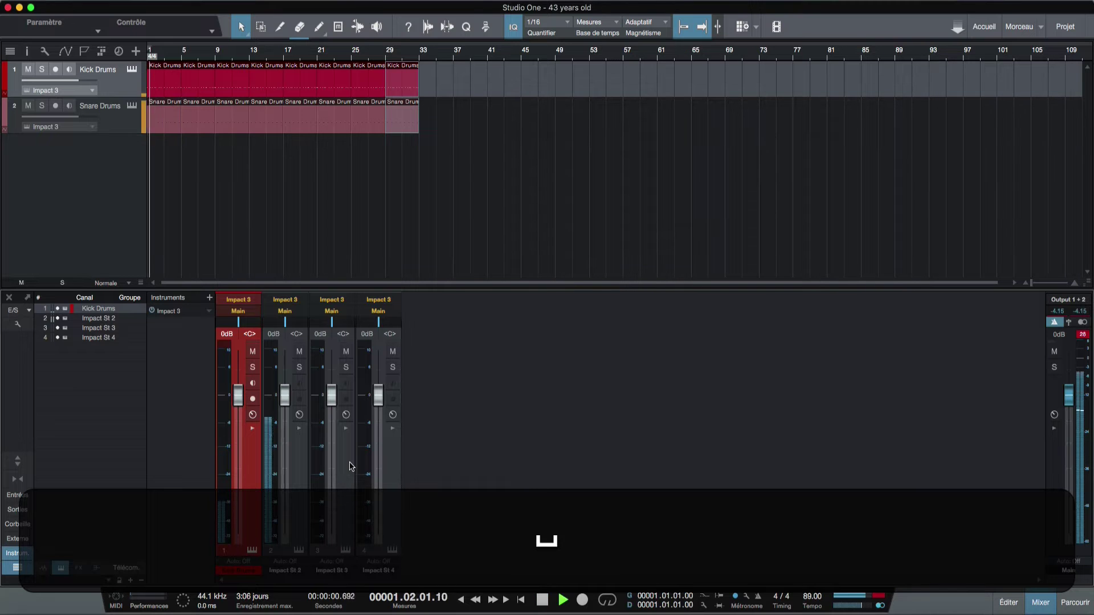
key("space")
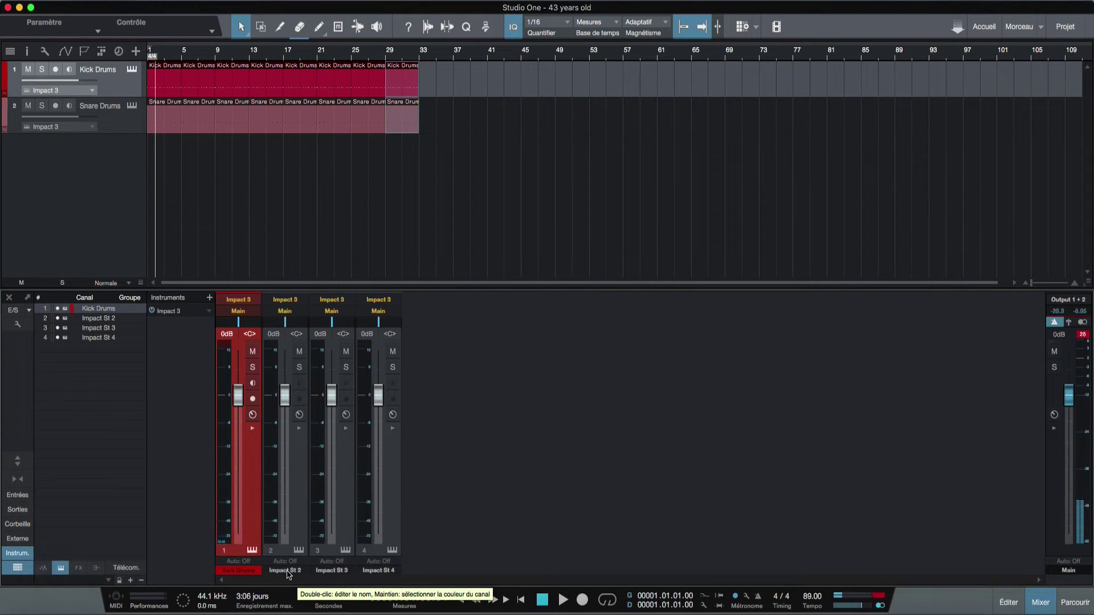
Step: Rename the Impact St 2 mixer channel as "Snare Drums" and colour it crimson pink
left_click(288, 571)
type("S")
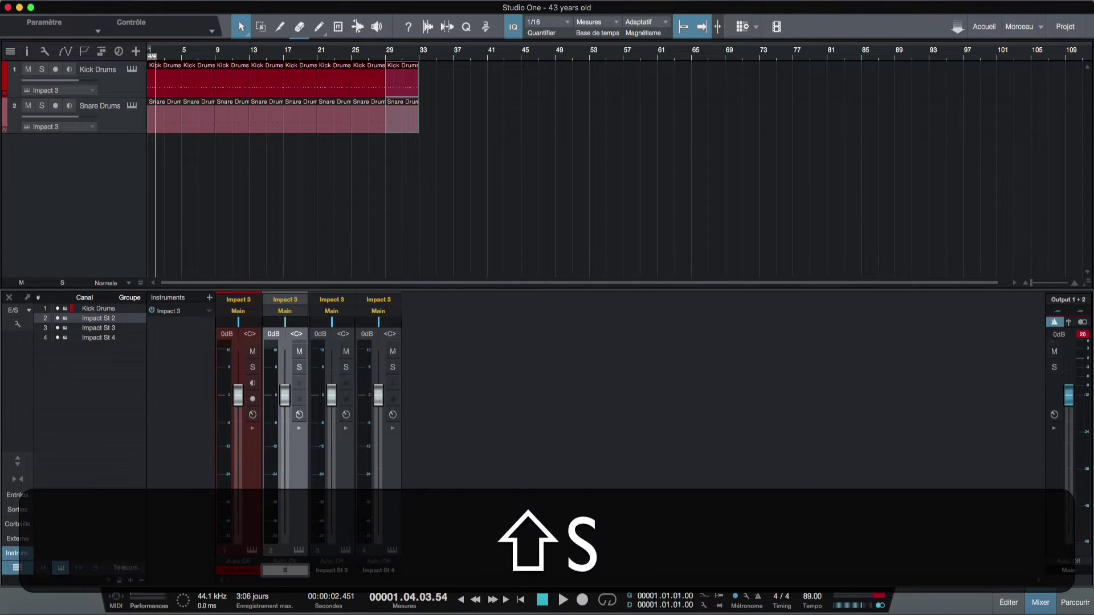
type("nare Drums")
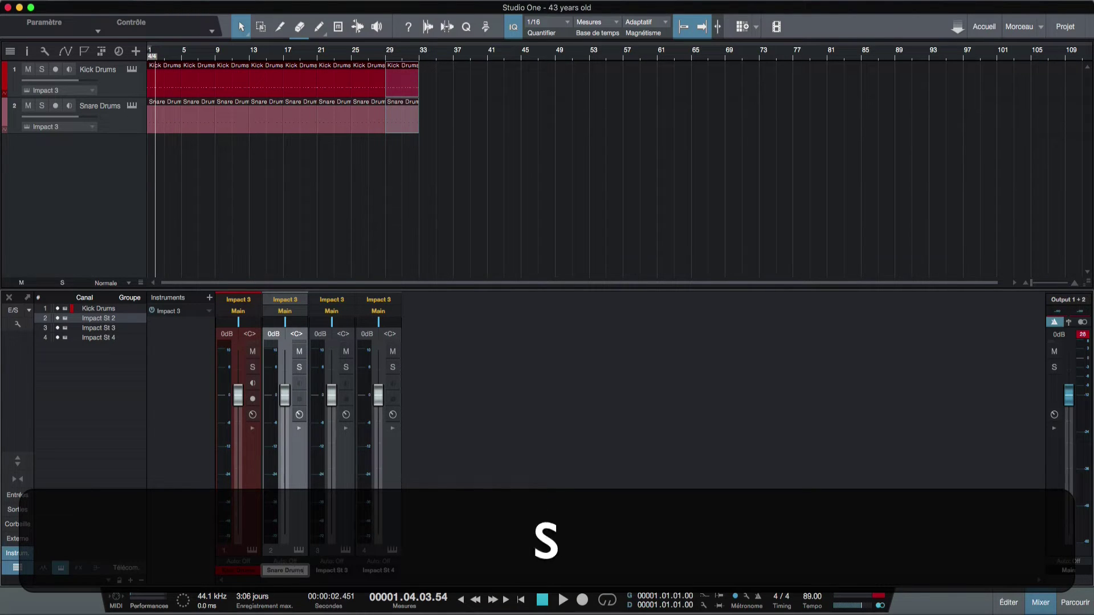
key("Return")
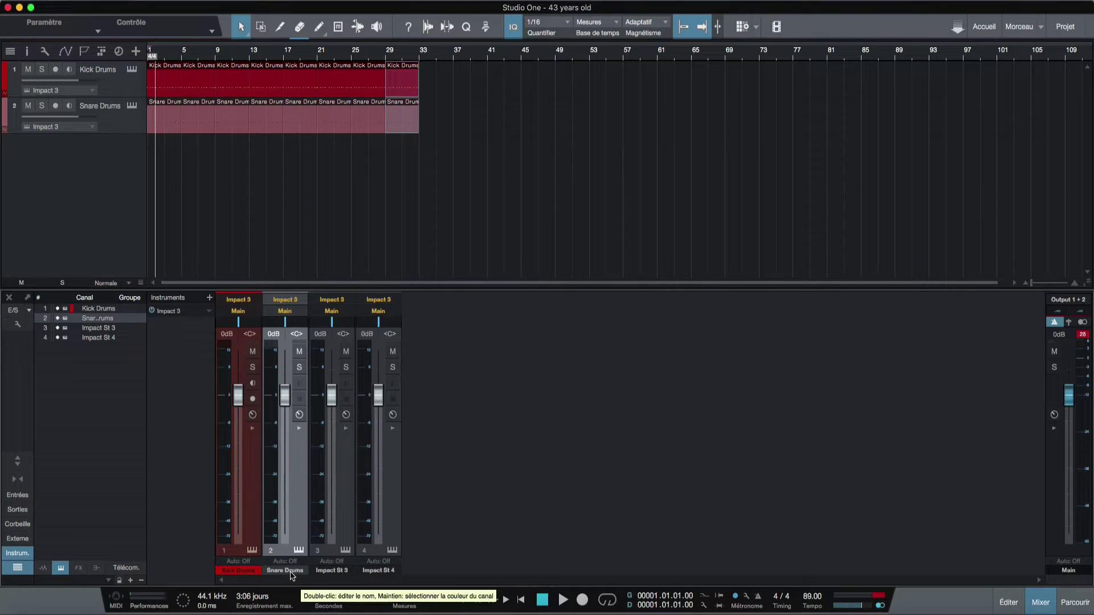
key("super")
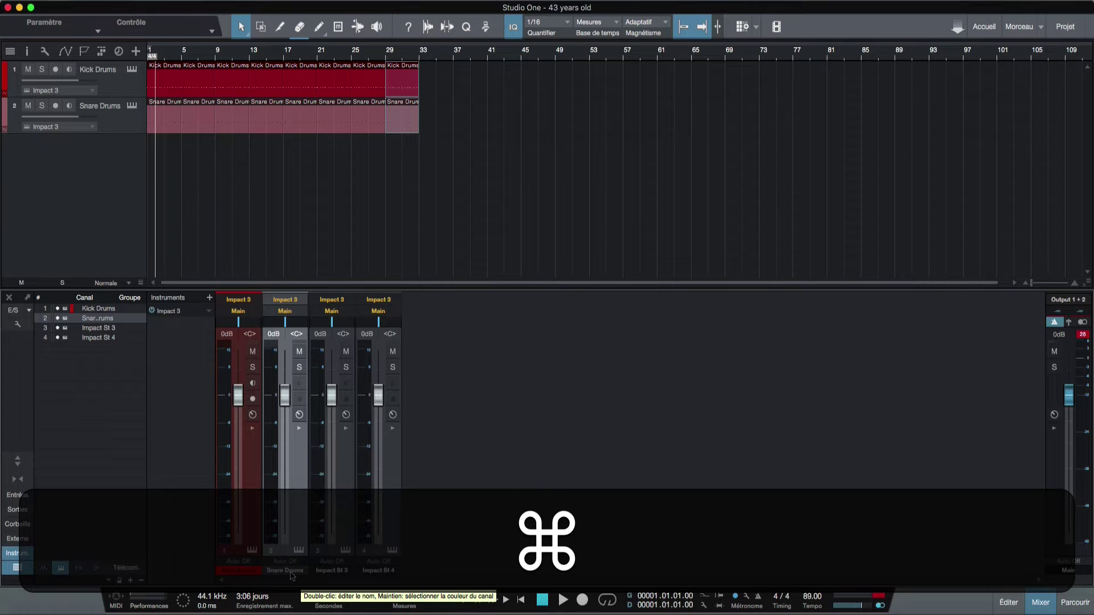
left_click_drag(291, 575, 352, 528)
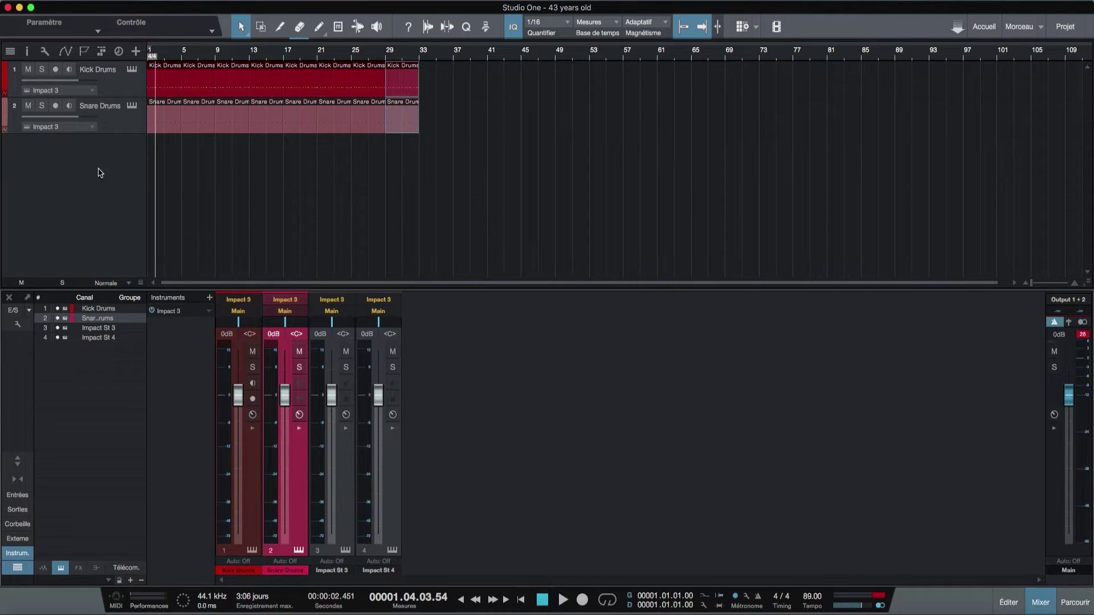
left_click(100, 195)
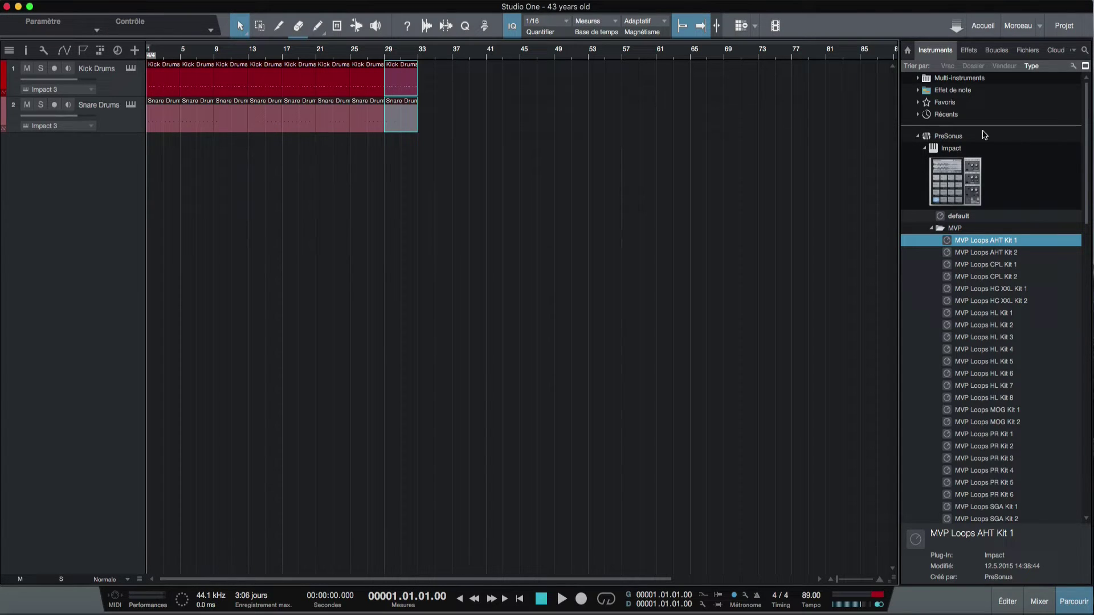
Step: Search the loop library for the Percussion tag and look through the audio loops found
left_click(1001, 55)
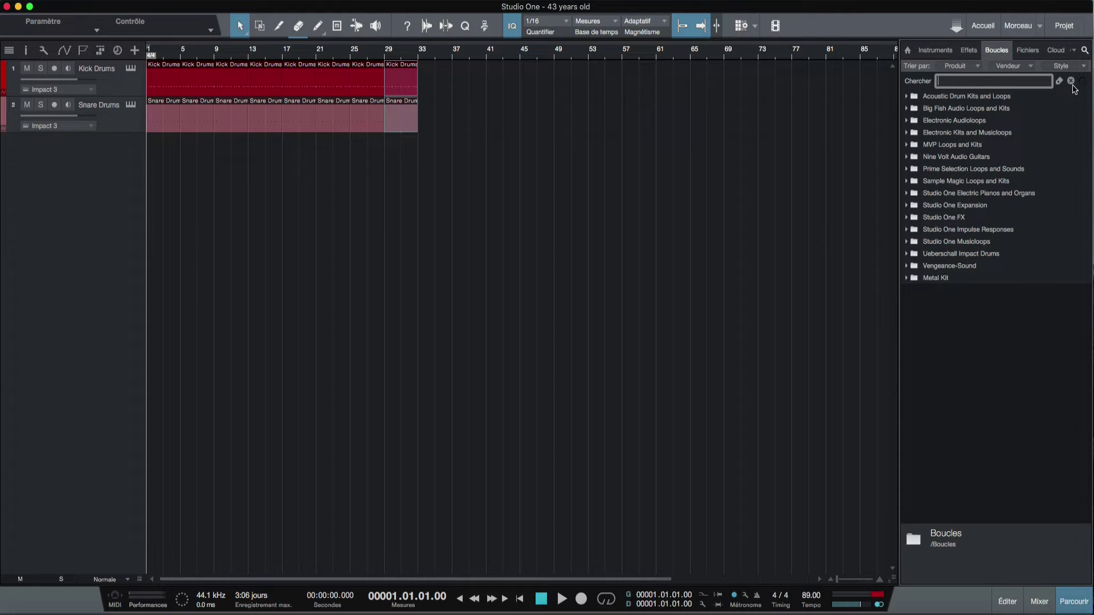
left_click(1085, 50)
left_click(1085, 50)
type("perc")
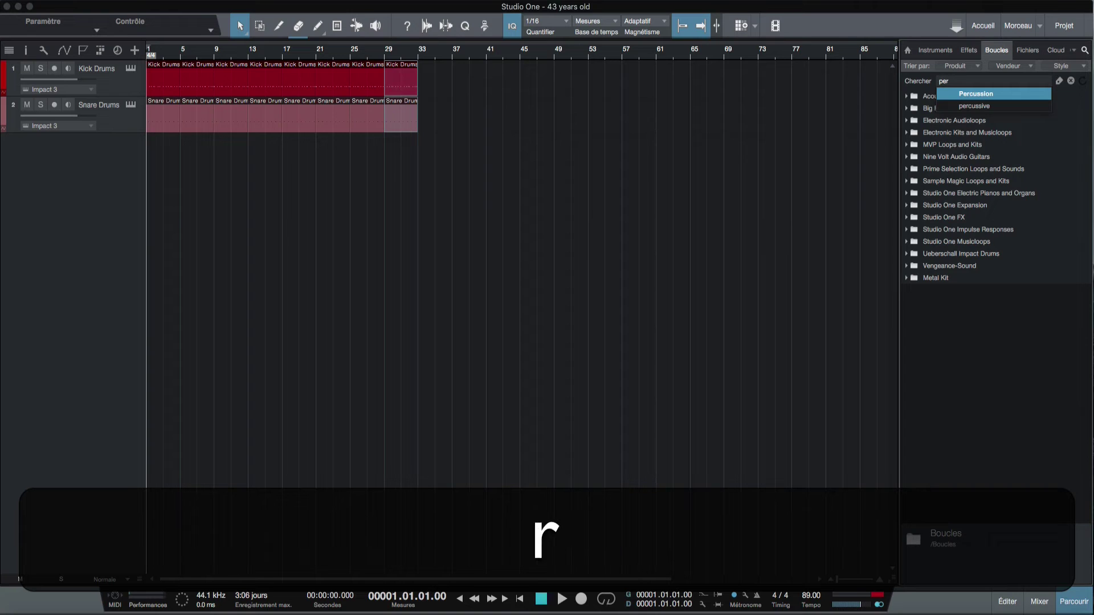
left_click(980, 95)
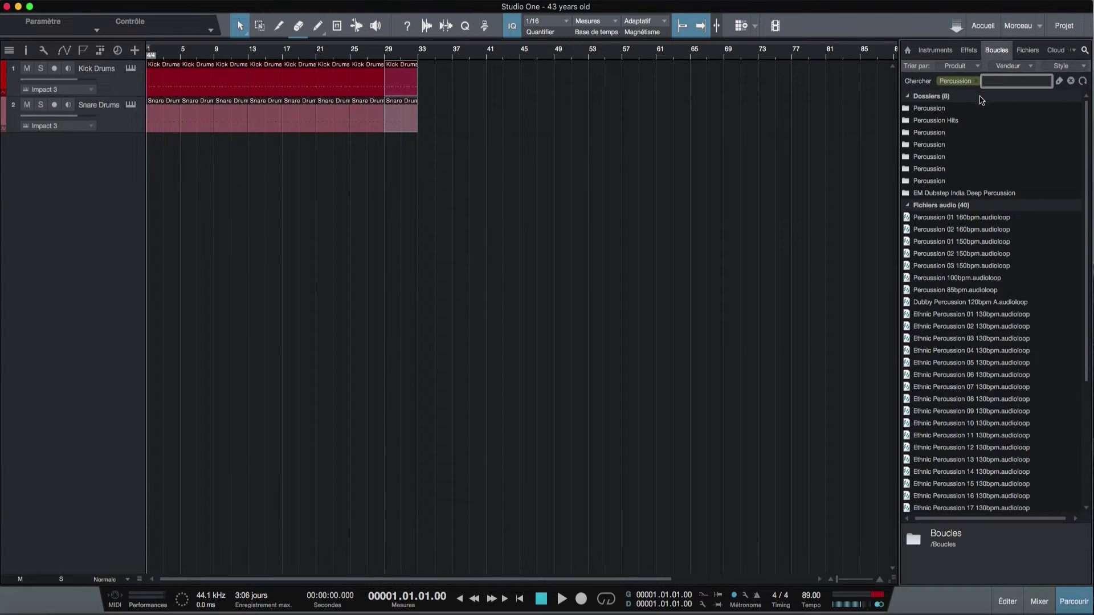
scroll(967, 362, "down", 3)
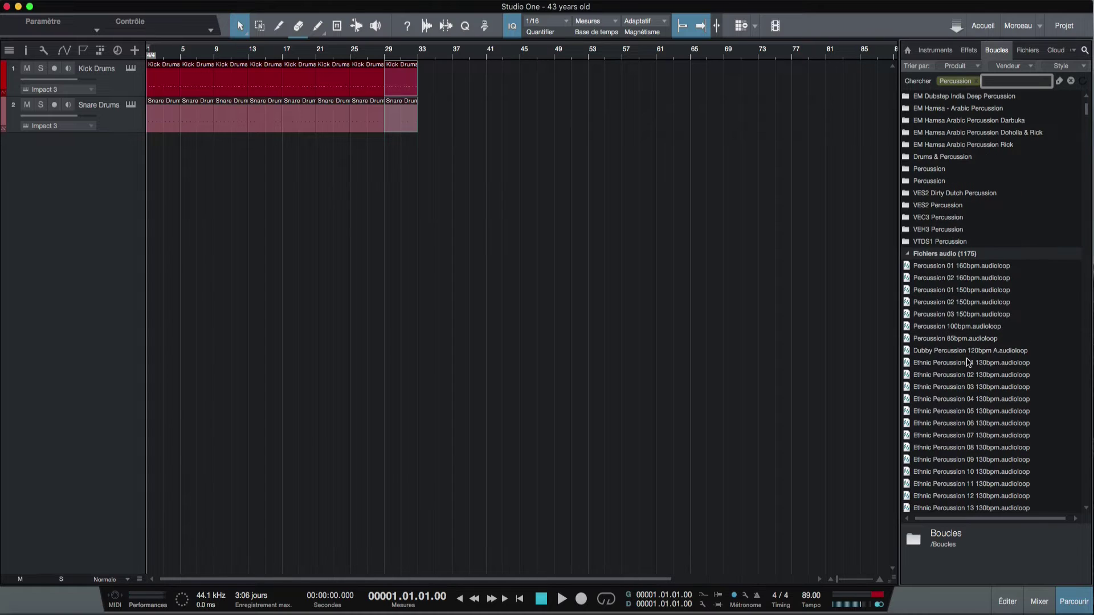
scroll(968, 362, "down", 2)
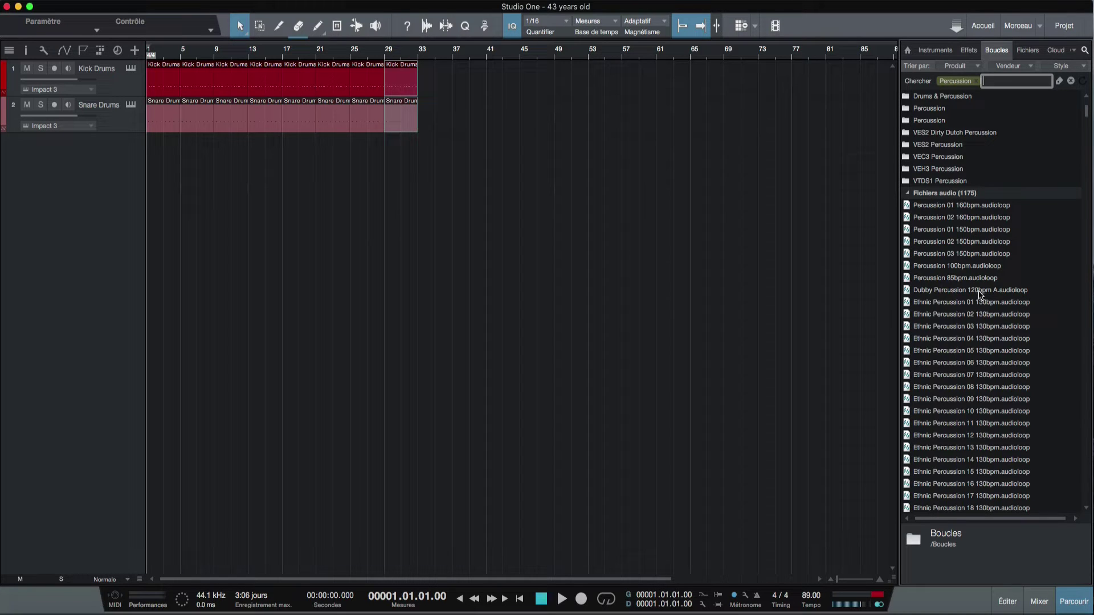
scroll(996, 444, "down", 3)
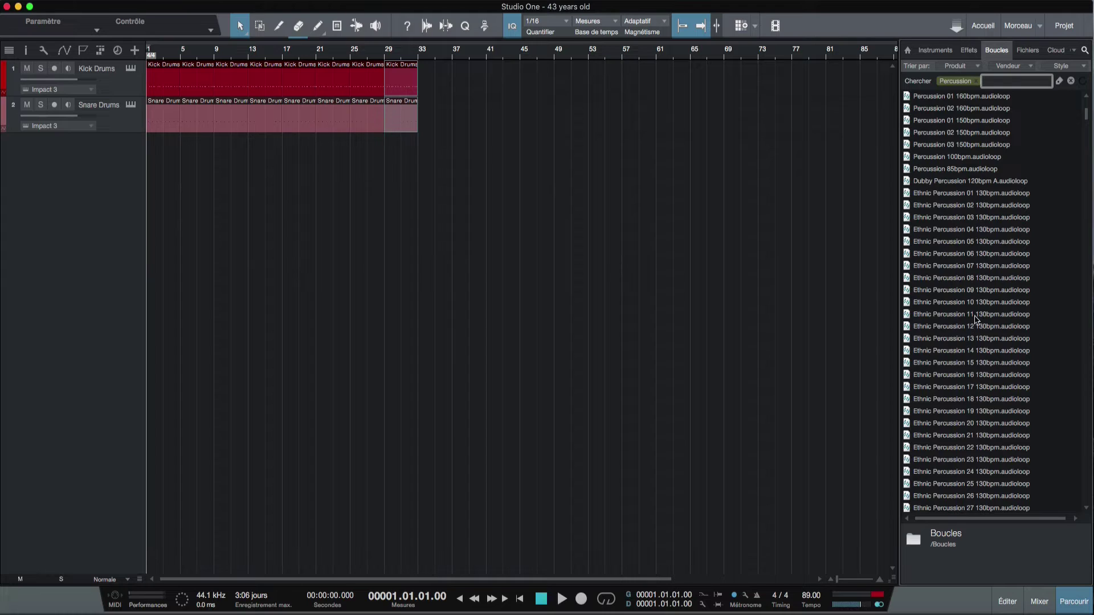
scroll(979, 325, "up", 1)
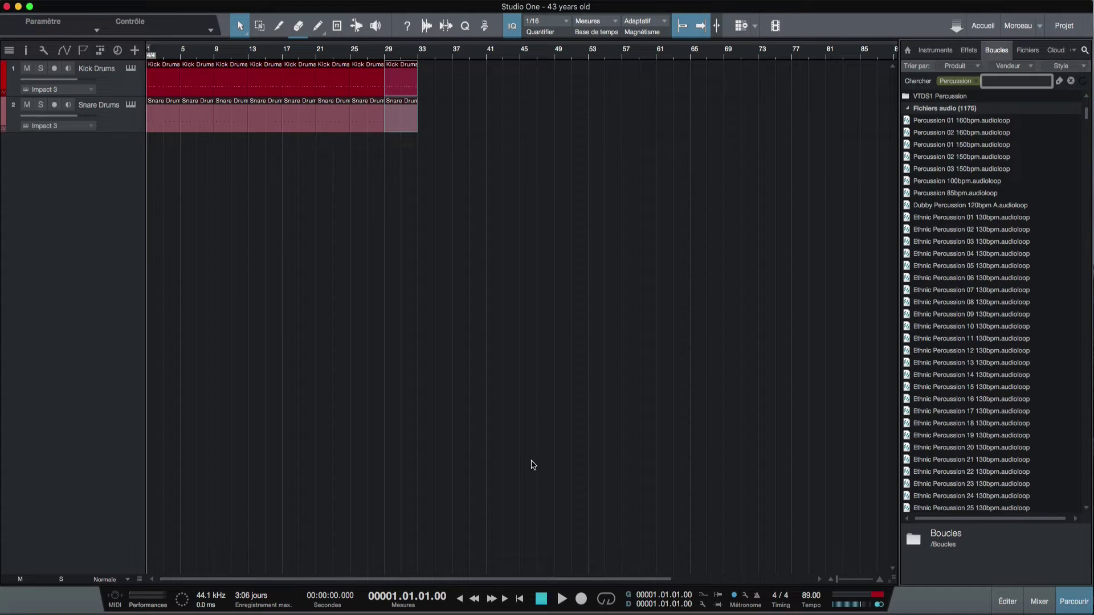
Step: Play the song from the start and preview the Ethnic Percussion 01 130bpm loop along with it at the song's tempo
left_click(520, 598)
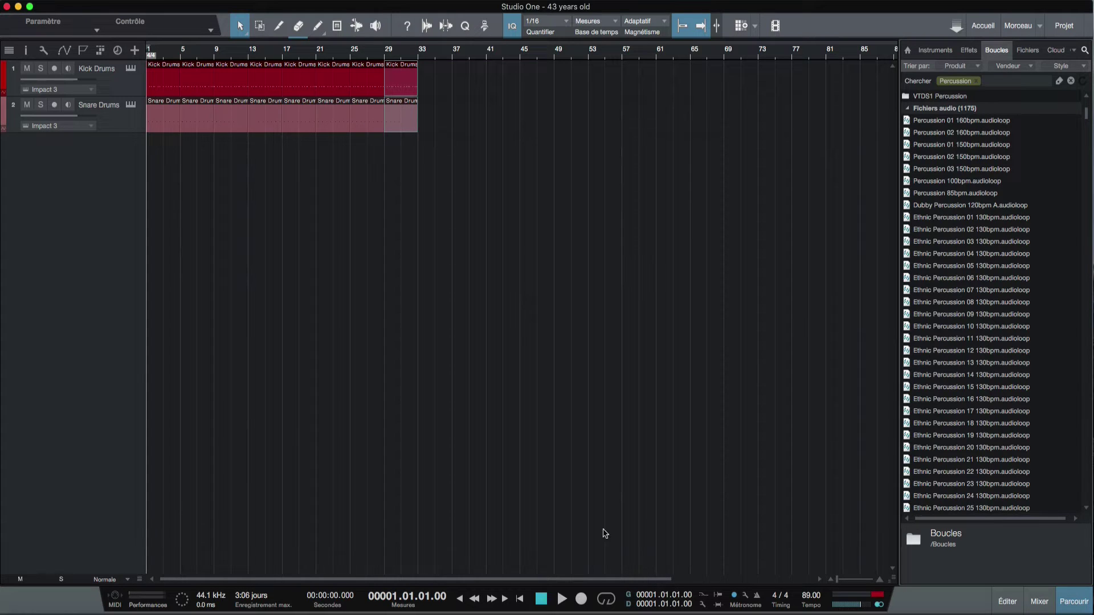
left_click(562, 601)
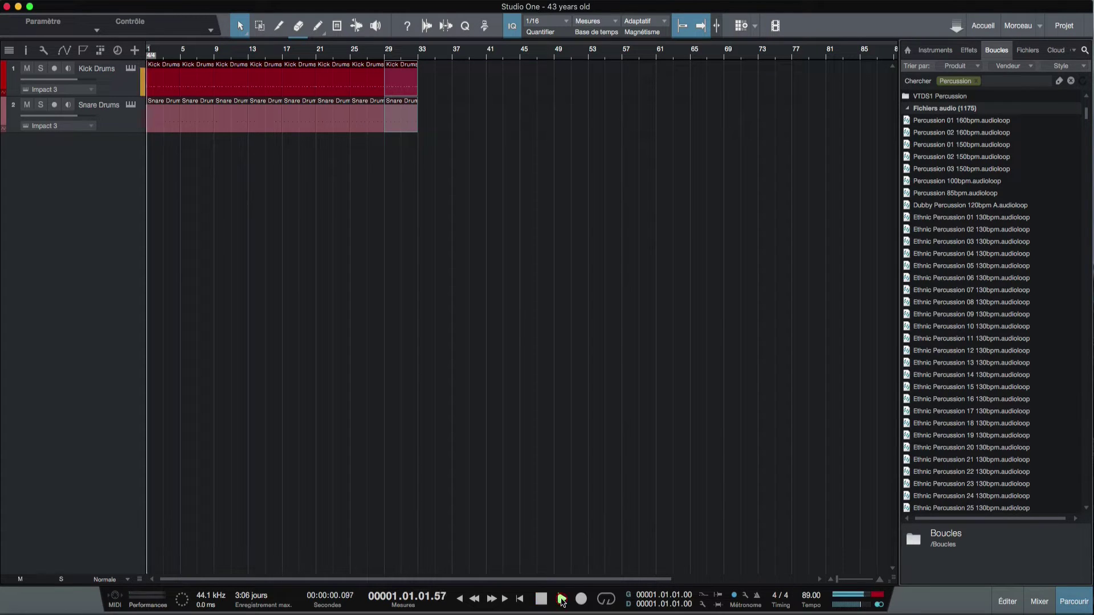
left_click(972, 217)
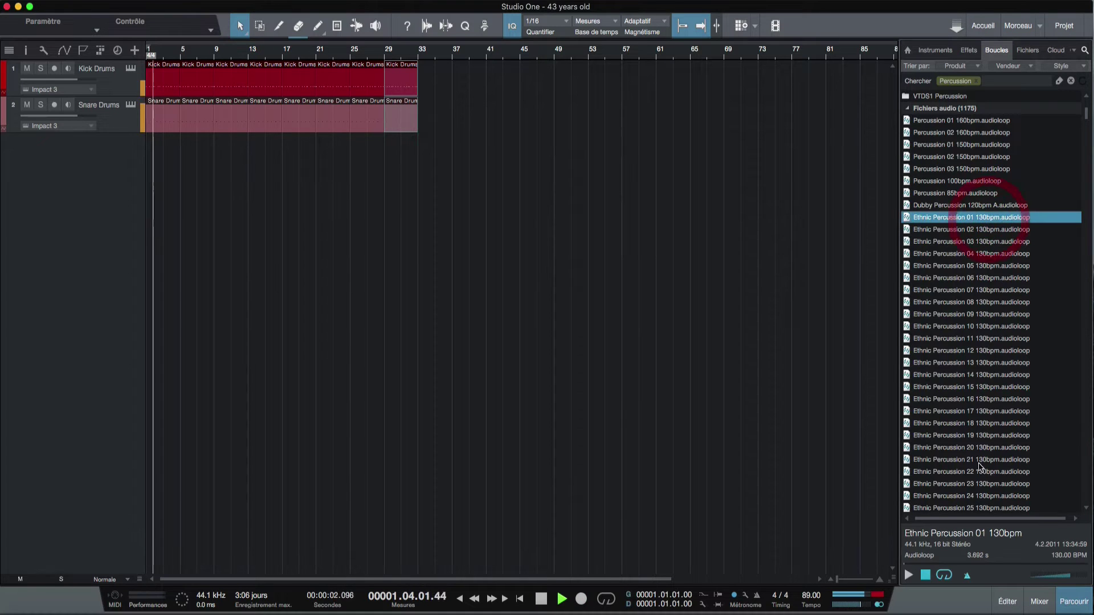
left_click(967, 577)
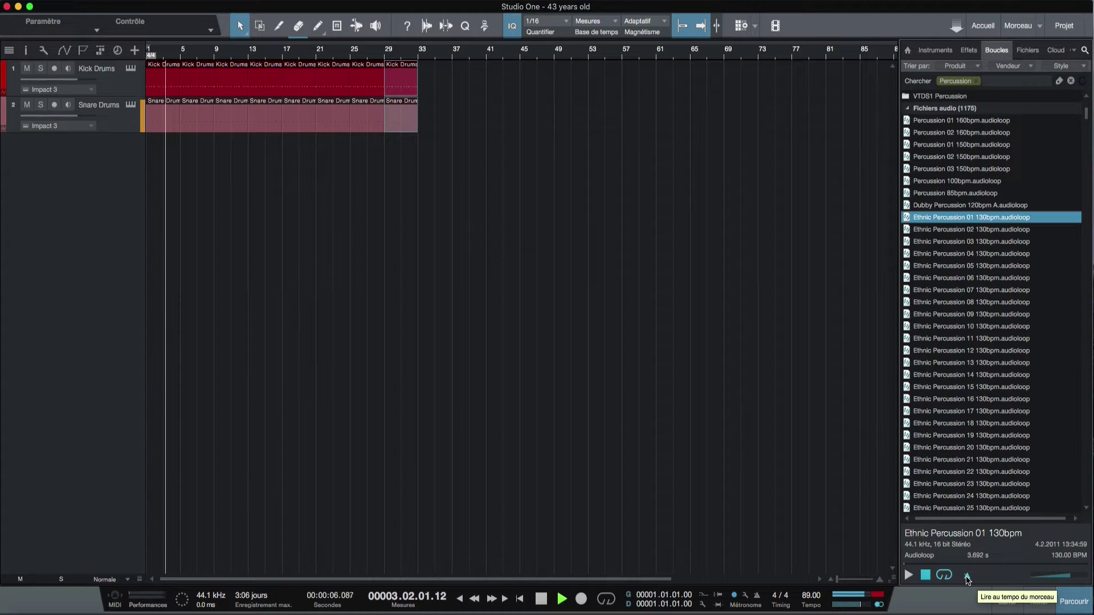
left_click(909, 576)
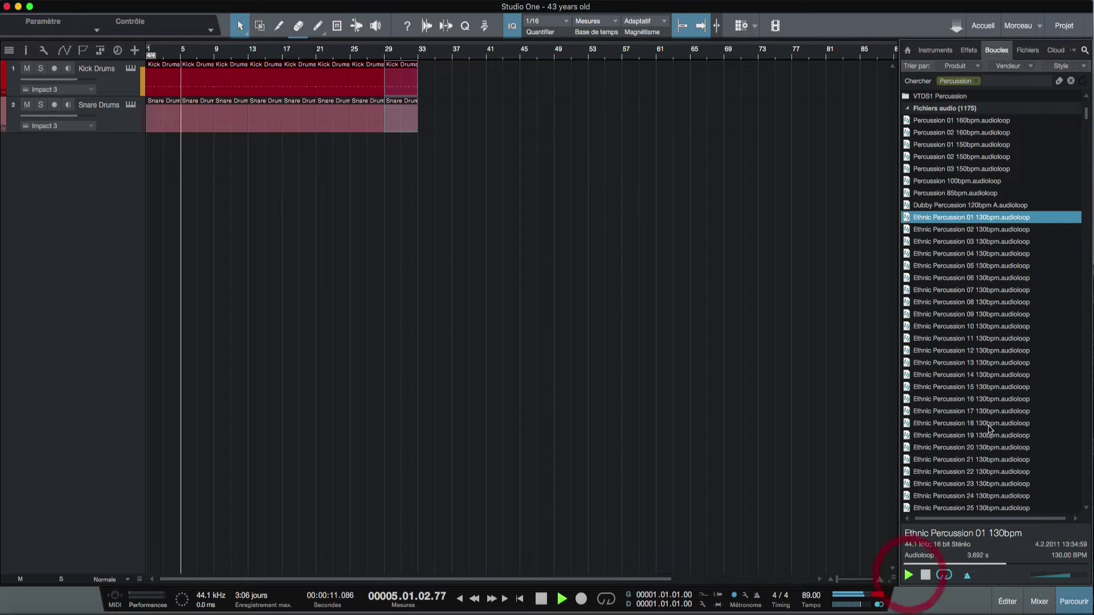
Step: Preview the Ethnic Percussion 02 to 06 130bpm loops one after another over the playing drums, ending with playback stopped
left_click(989, 230)
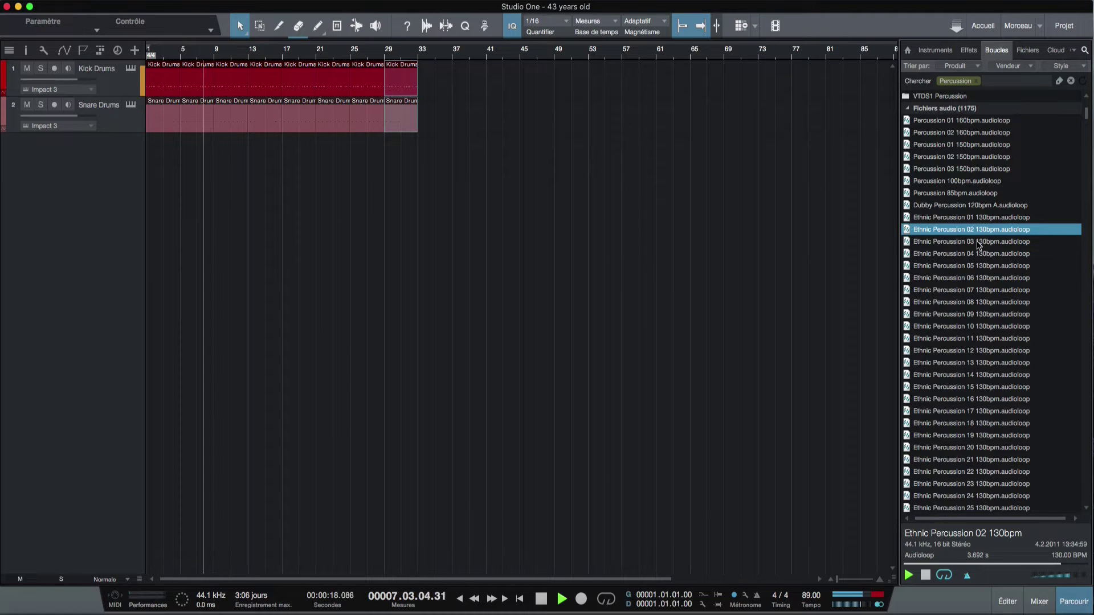
left_click(978, 244)
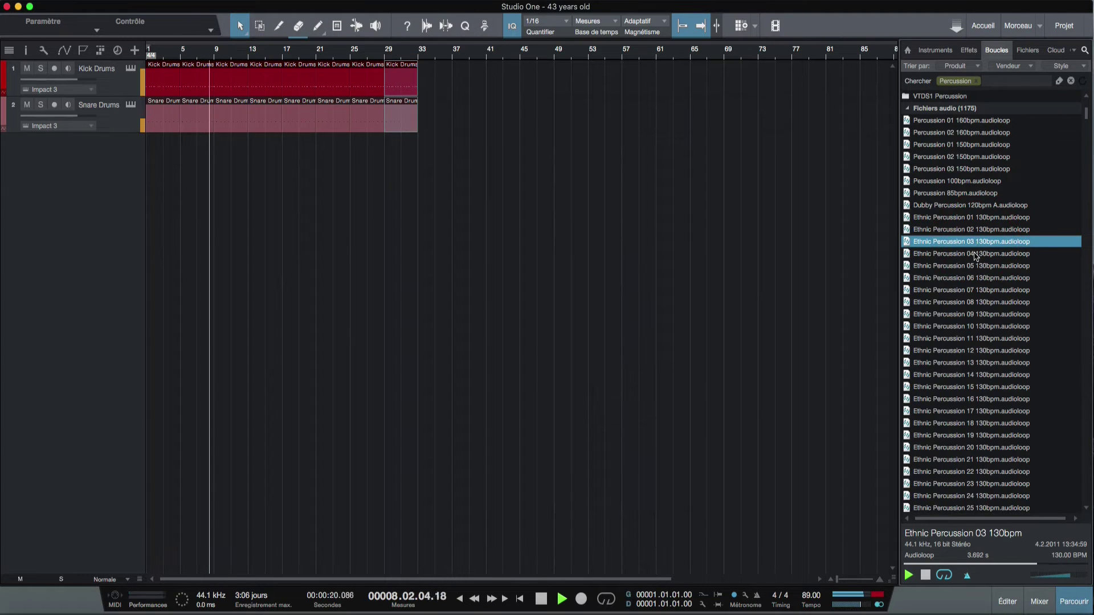
left_click(976, 254)
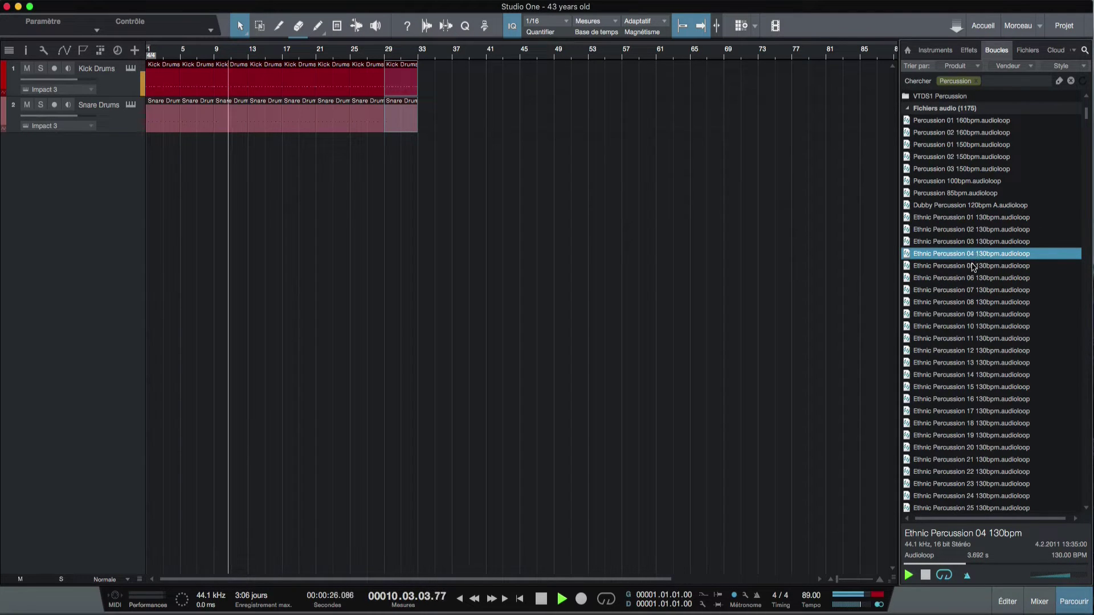
left_click(973, 266)
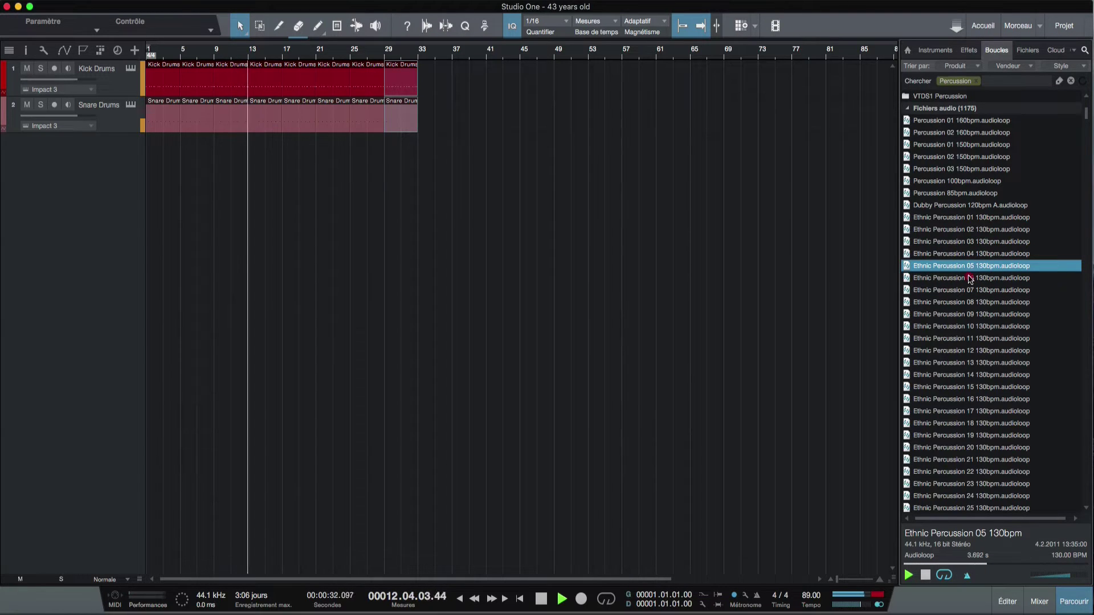
left_click(970, 278)
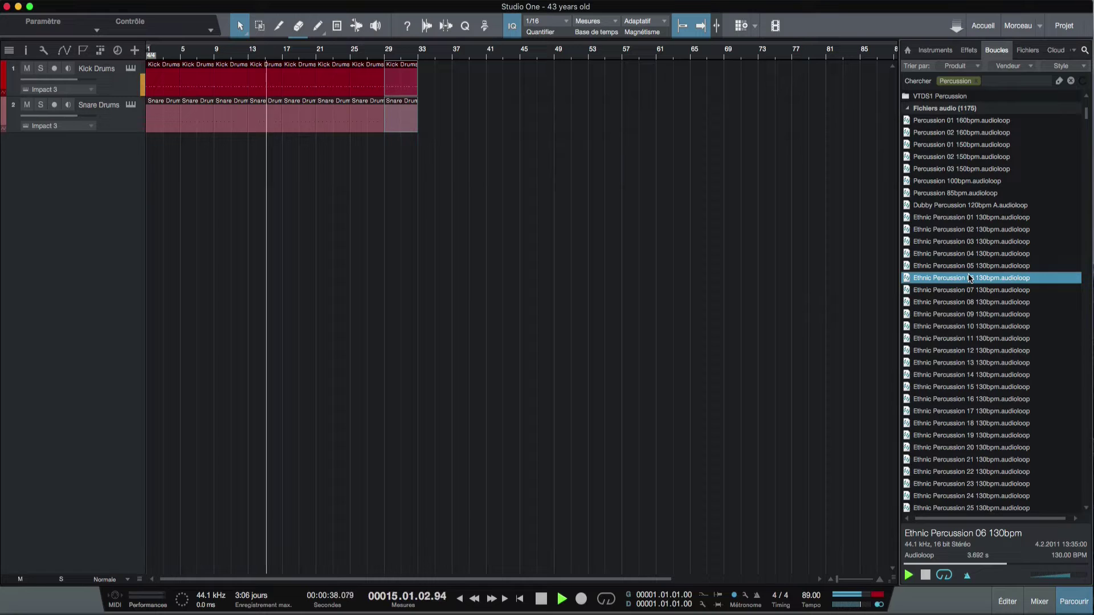
key("space")
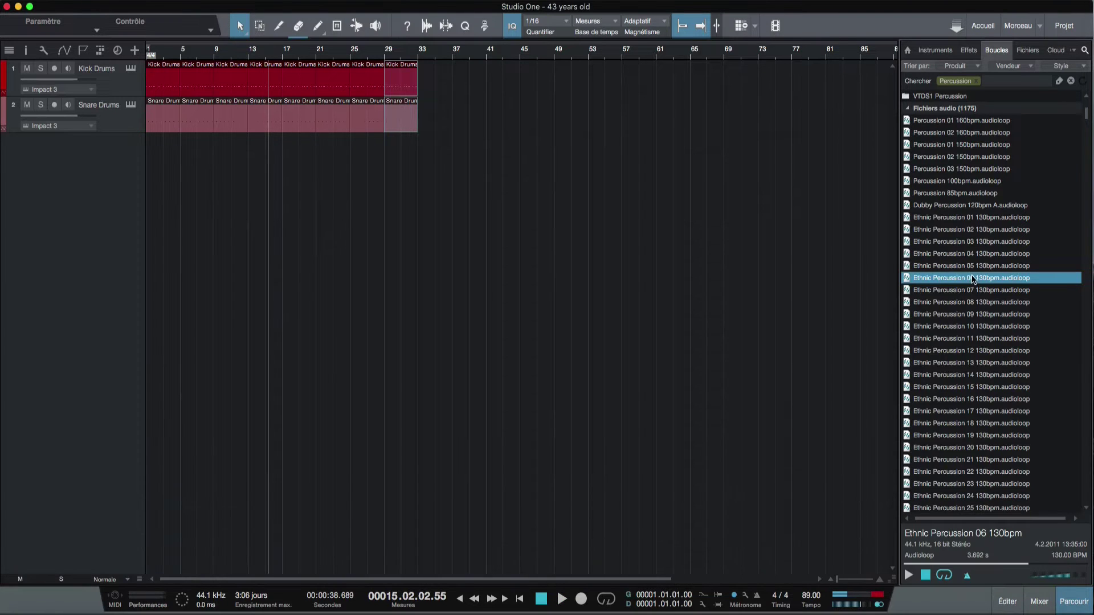
Step: Place the Ethnic Percussion 06 130bpm loop on a new track at bar 1 and duplicate it up to bar 33
left_click_drag(972, 279, 165, 153)
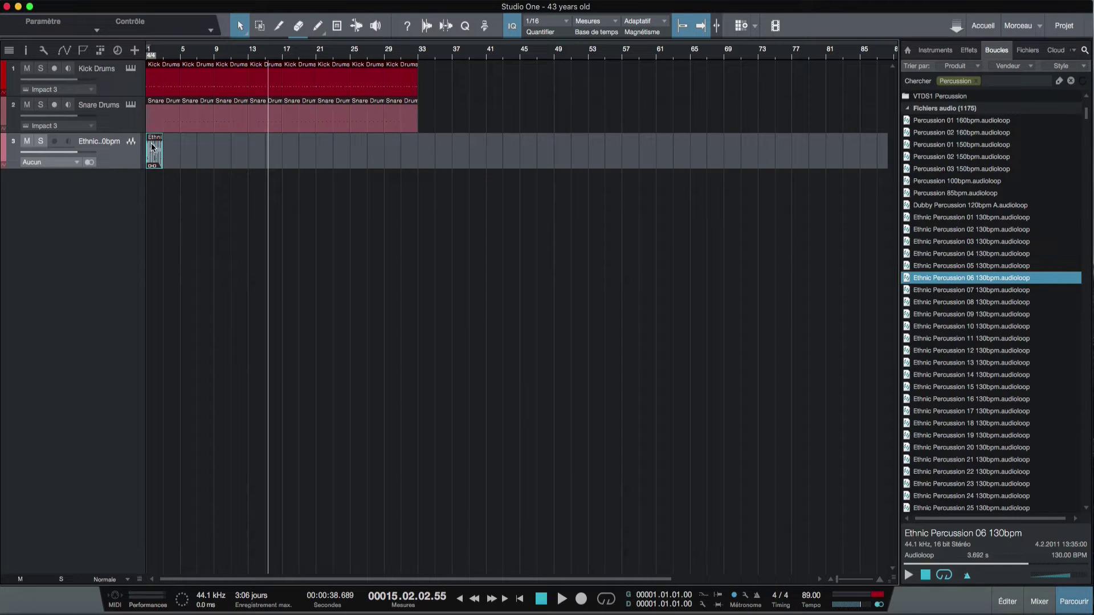
left_click(152, 142)
key("d")
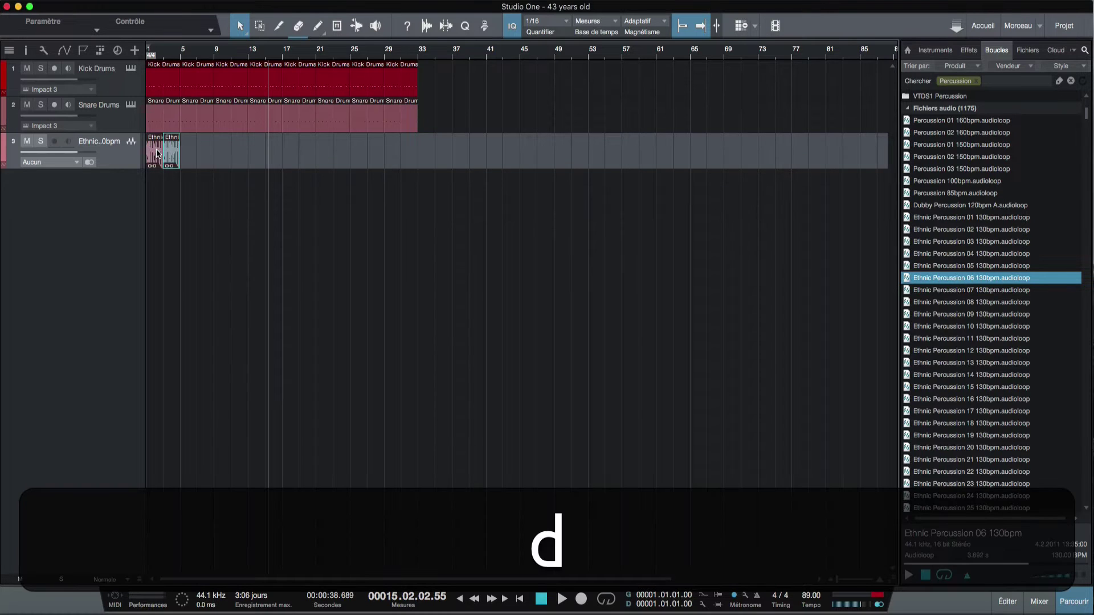
key("d")
key("d")
key("d")
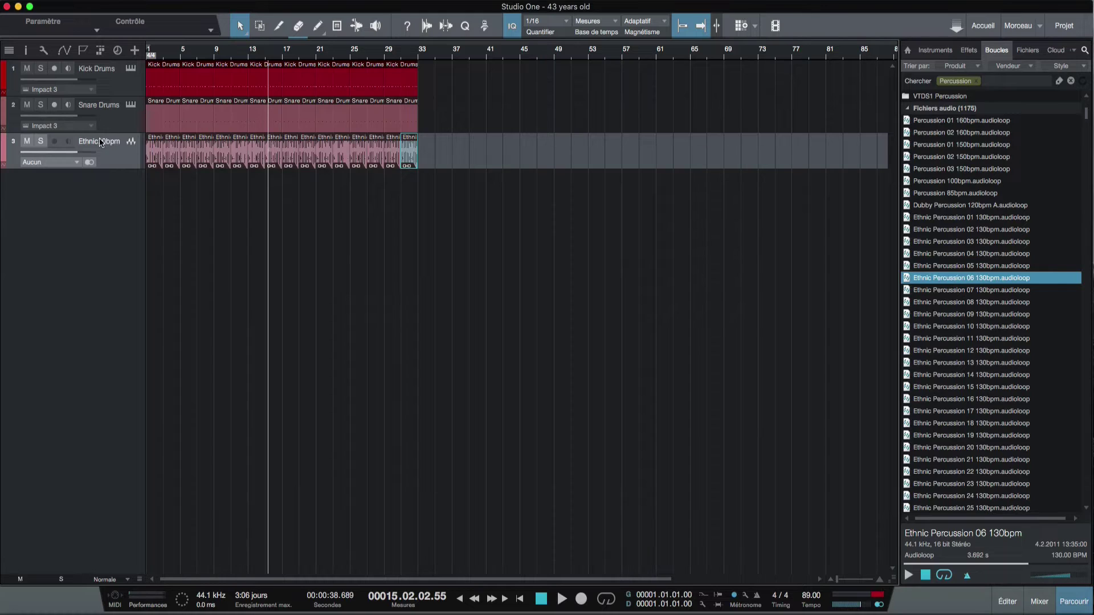
Step: Rename the percussion loop track as "Perc Drums" and colour it purple
double_click(100, 141)
key("BackSpace")
type("Per")
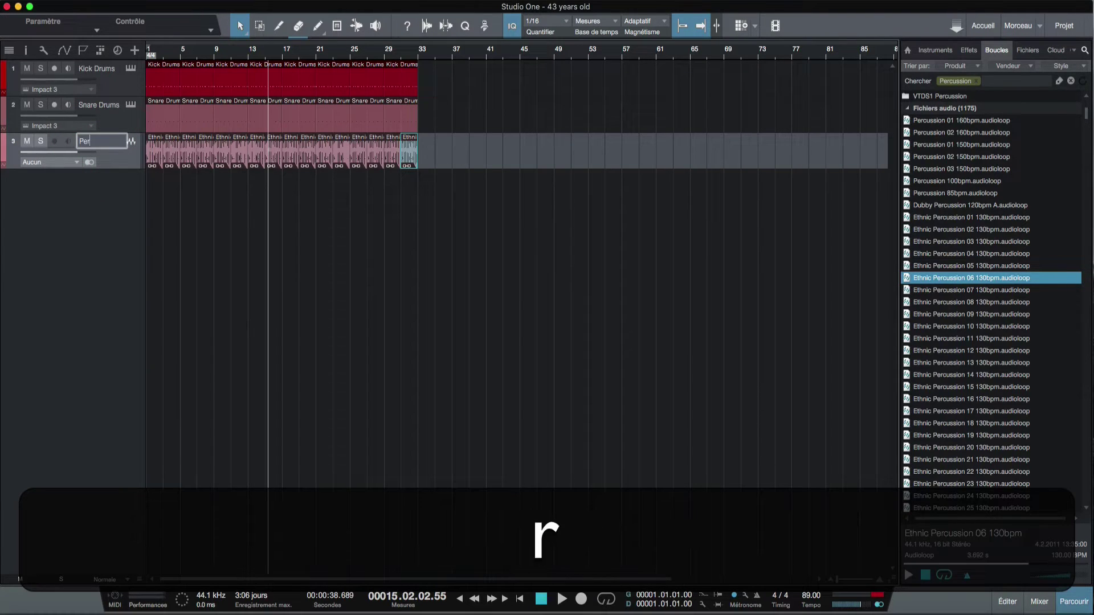
type("c D")
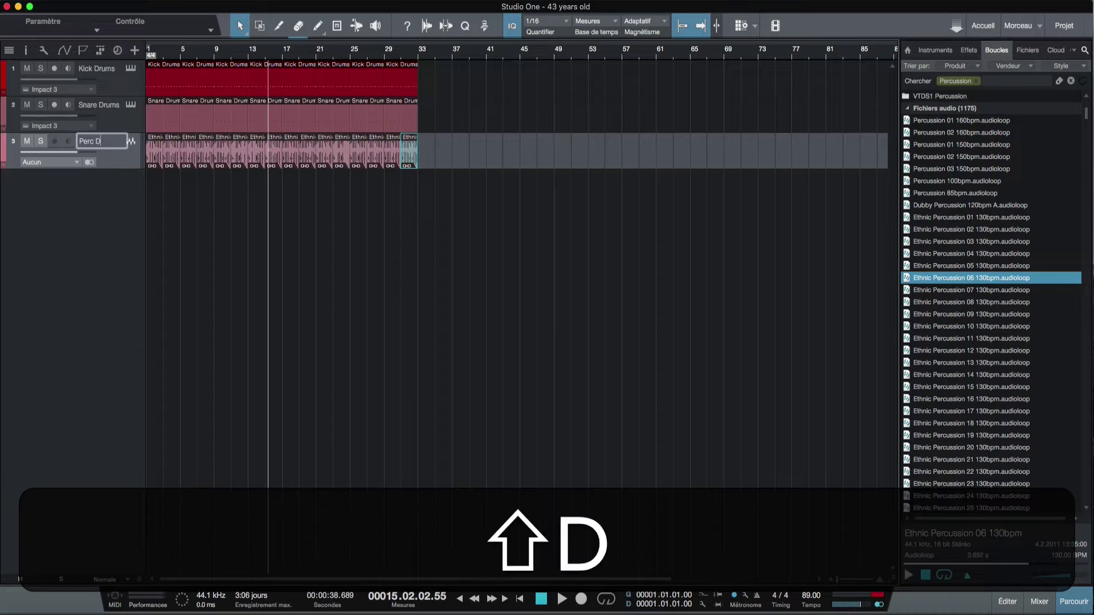
type("rums")
key("Return")
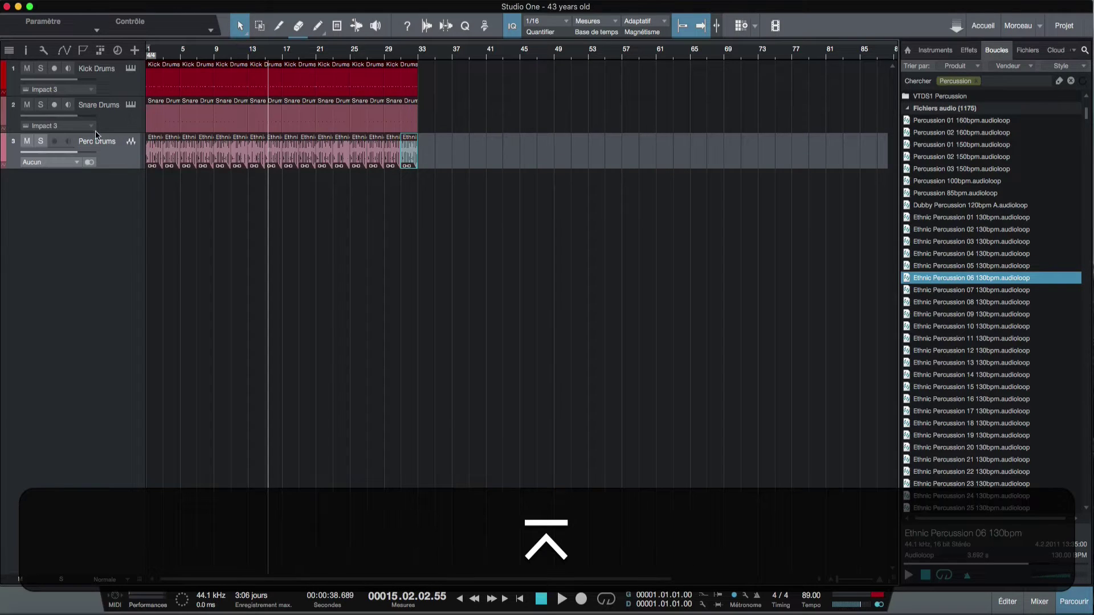
left_click(2, 161)
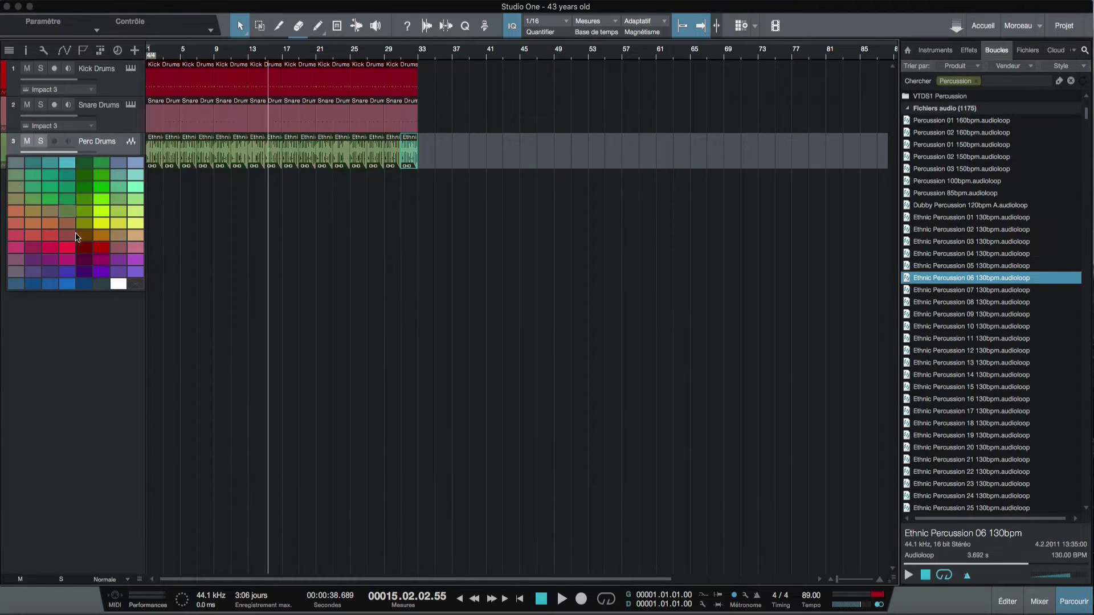
left_click(115, 260)
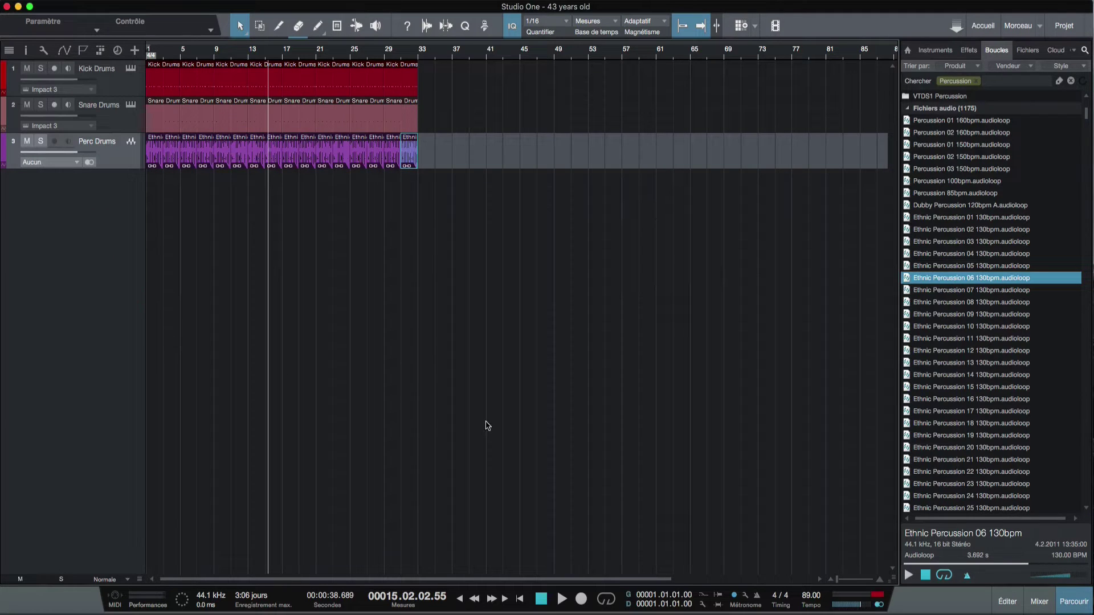
Step: Play the first few bars of the song from the start to hear the percussion together with the kick and snare
key("Return")
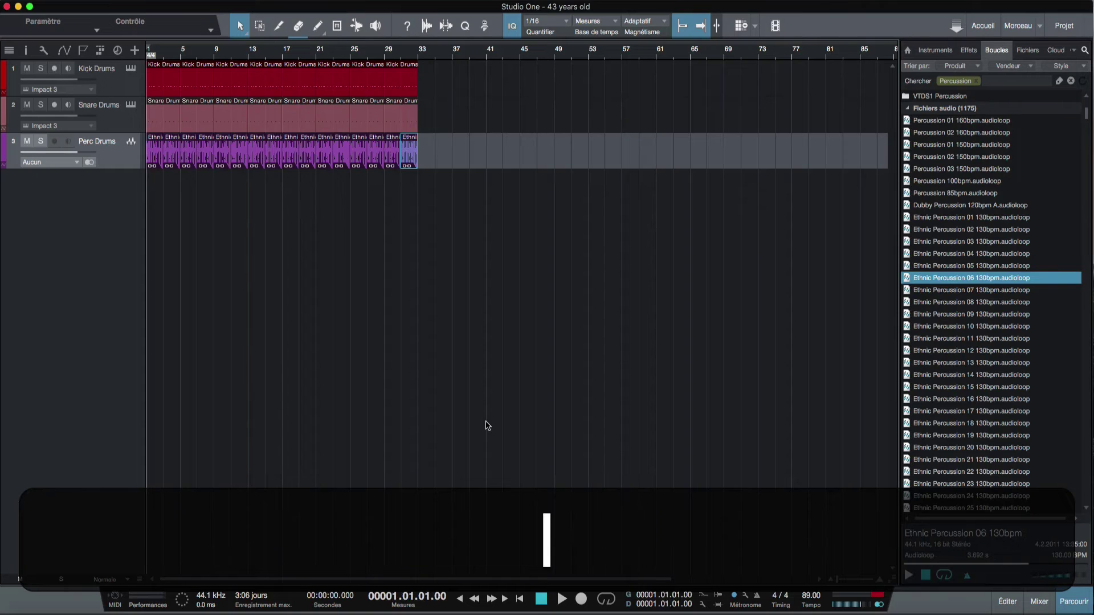
key("space")
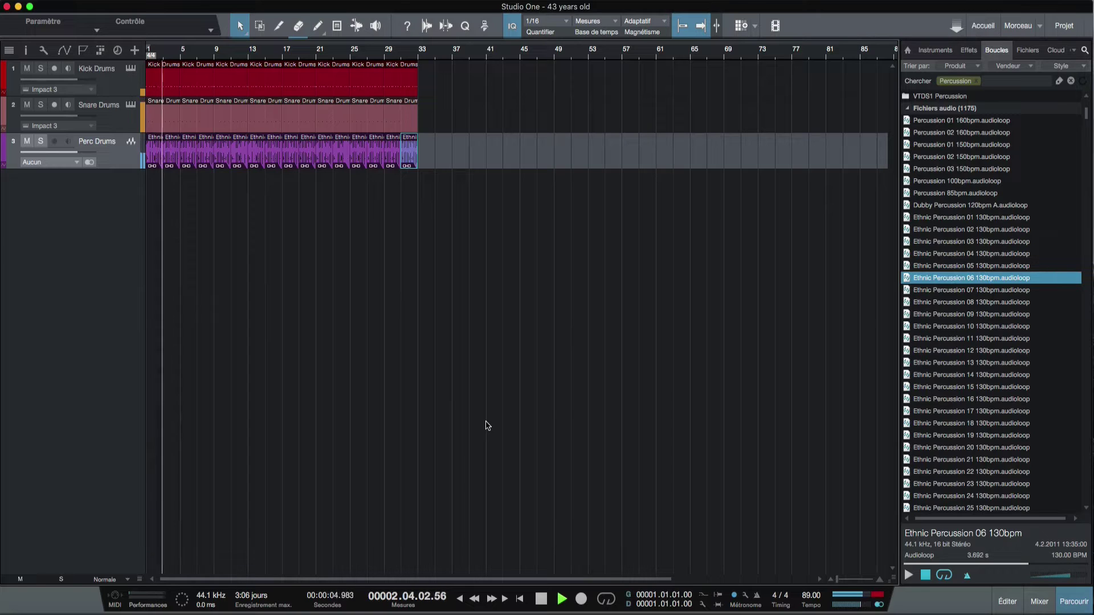
key("space")
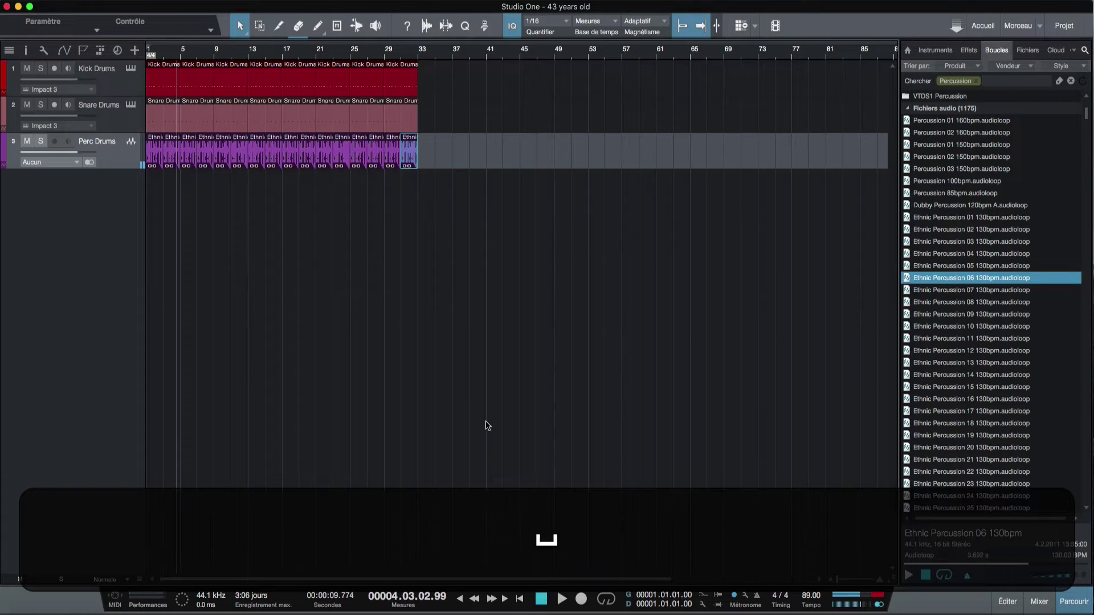
Step: Lower the Perc Drums channel to -6.1 dB in the mixer during playback, briefly soloing it to check, and stop playback
key("F3")
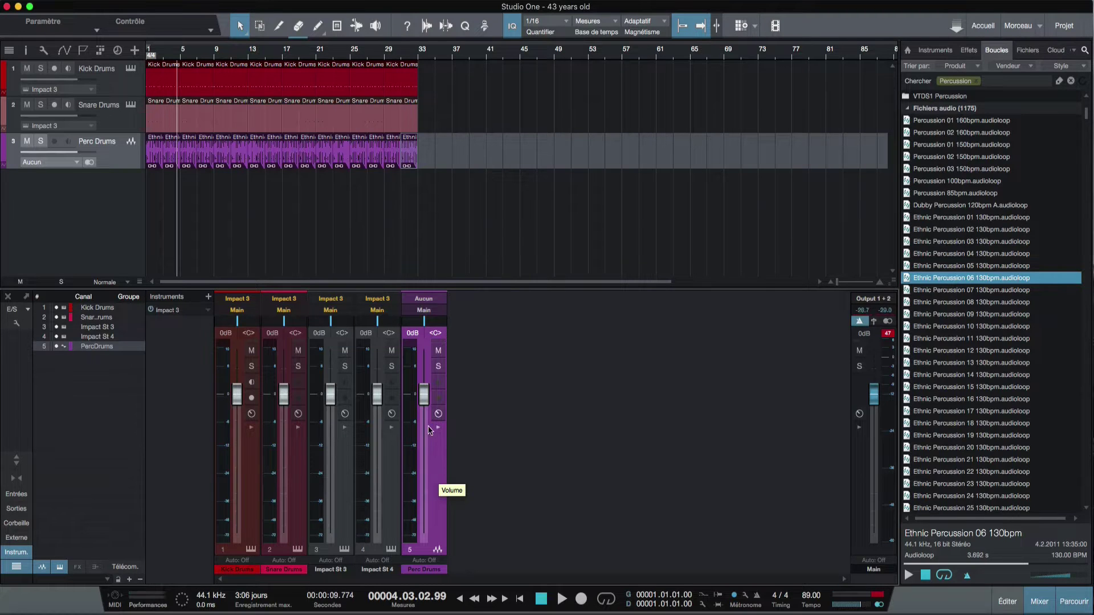
key("space")
left_click_drag(423, 394, 423, 425)
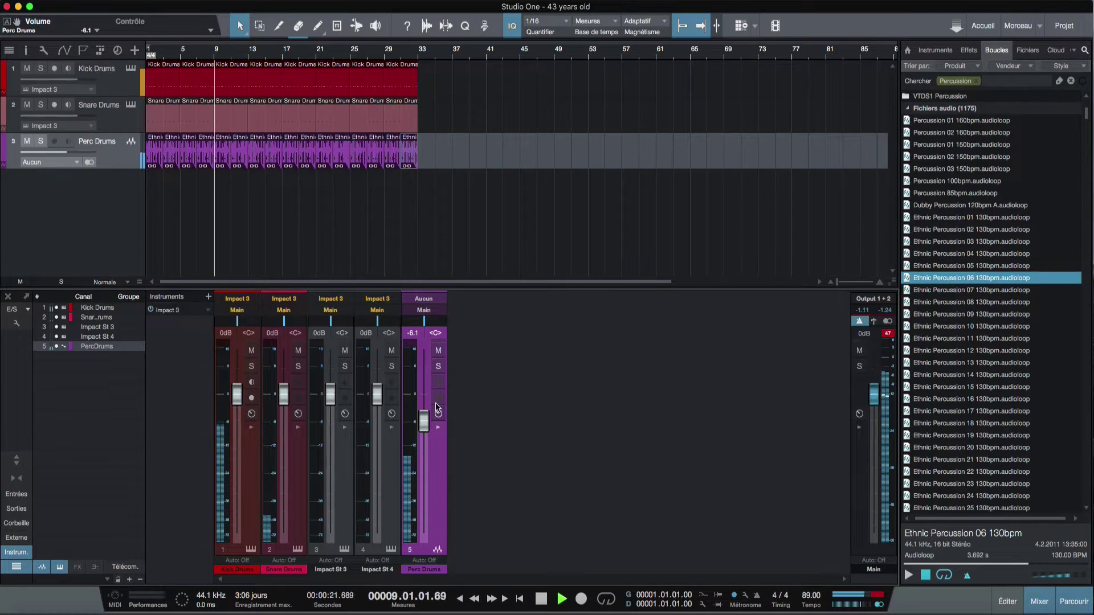
left_click(438, 367)
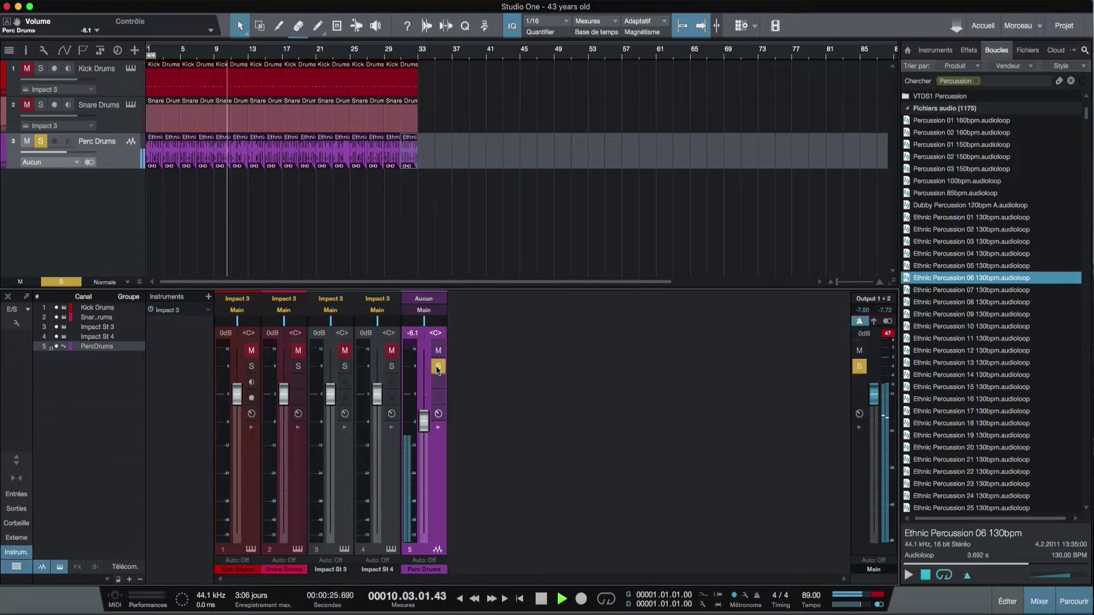
left_click(439, 367)
key("space")
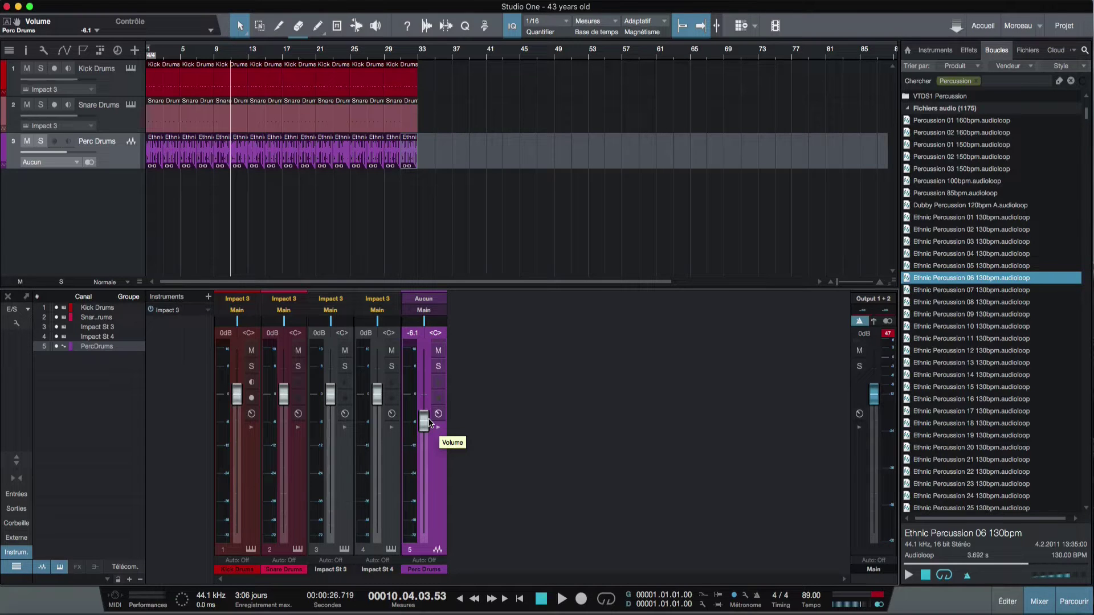
Step: Insert the PreSonus Beat Delay effect on the Kick Drums channel in the mixer
left_click(98, 74)
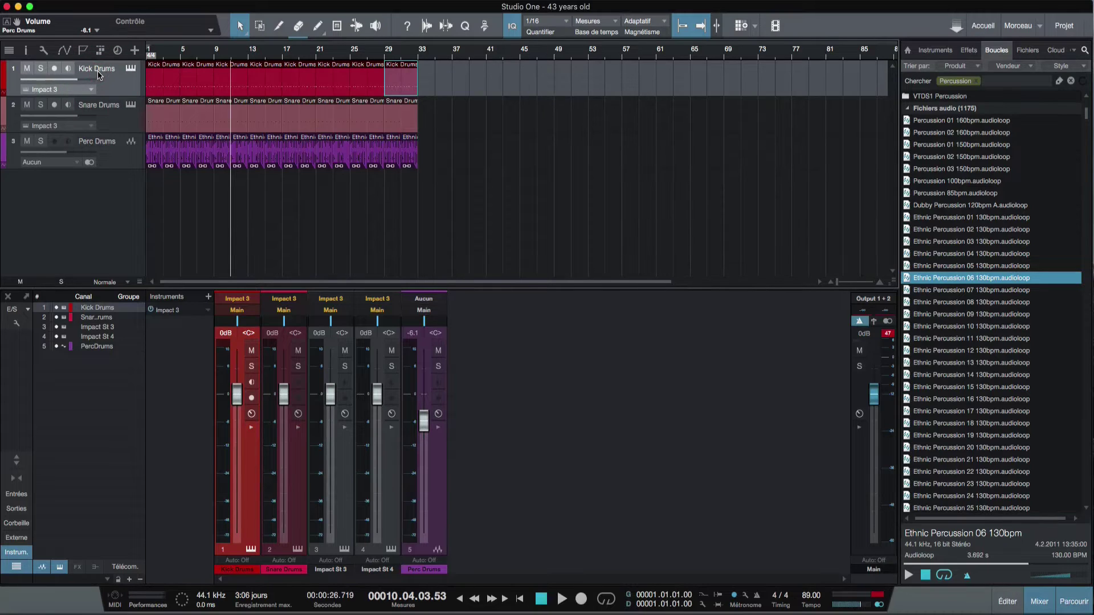
key("F3")
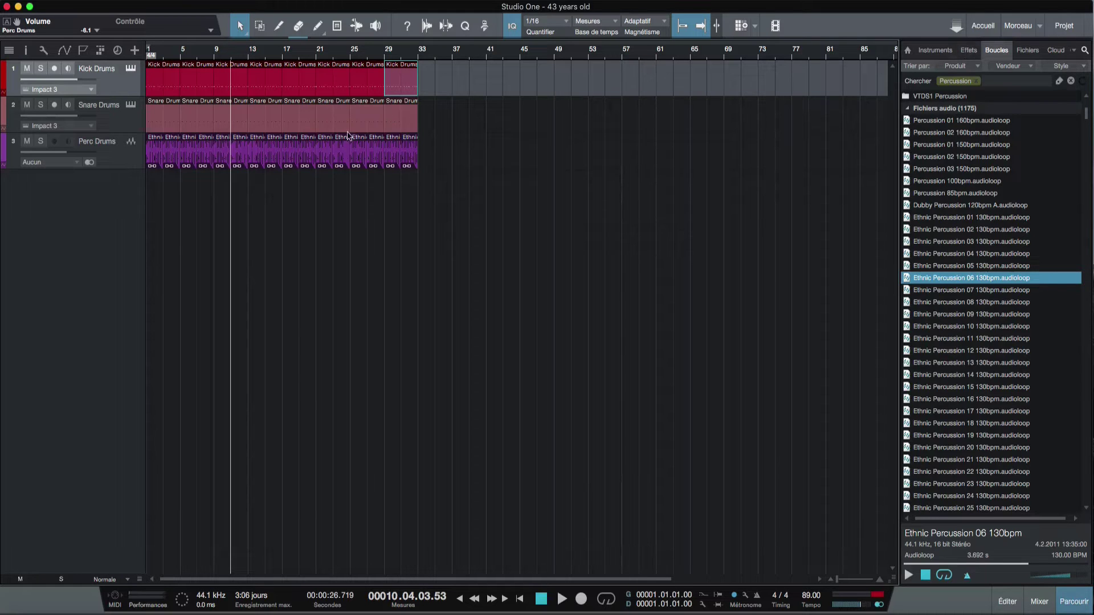
key("F3")
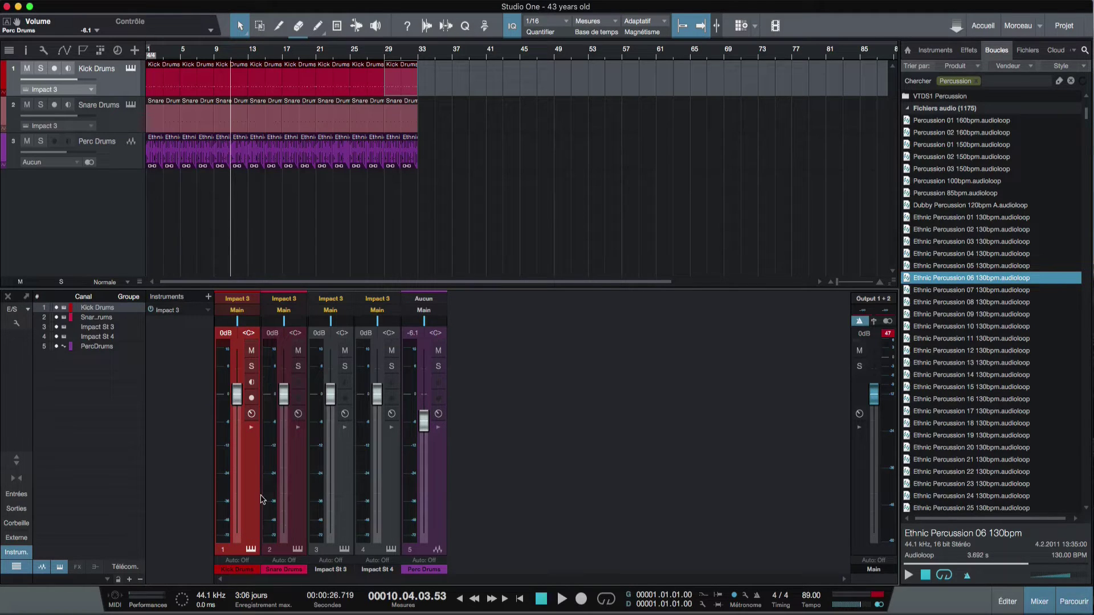
left_click(251, 428)
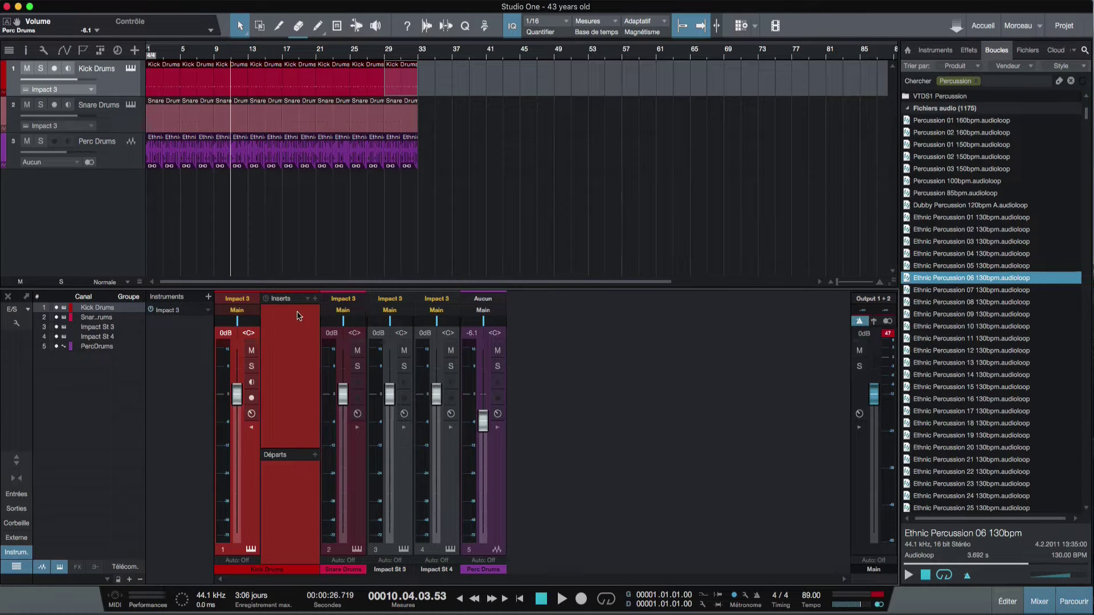
left_click(313, 300)
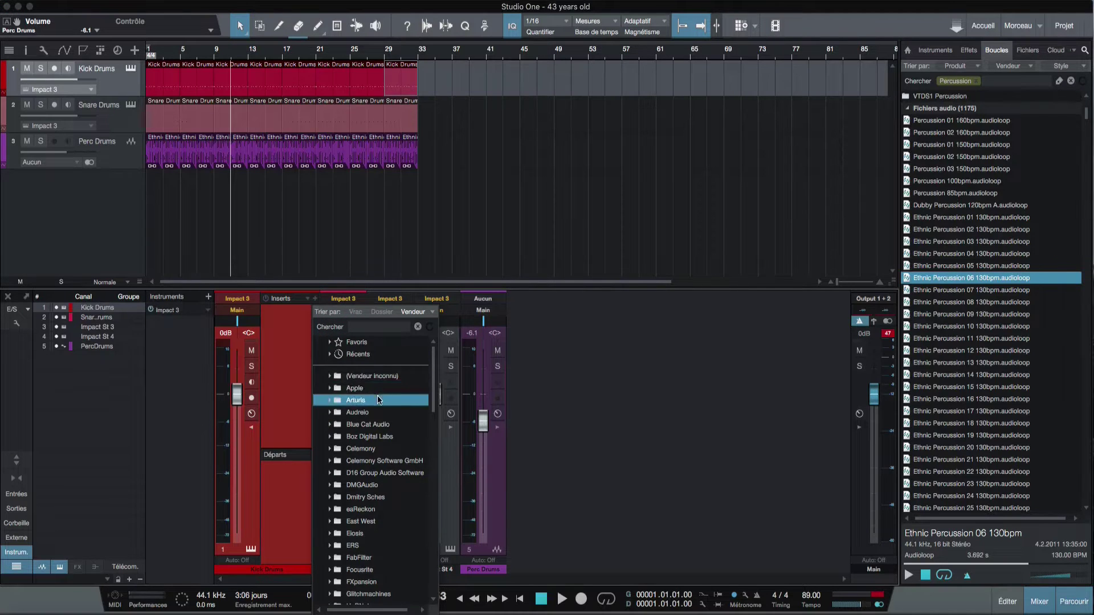
scroll(378, 401, "down", 10)
scroll(378, 401, "down", 5)
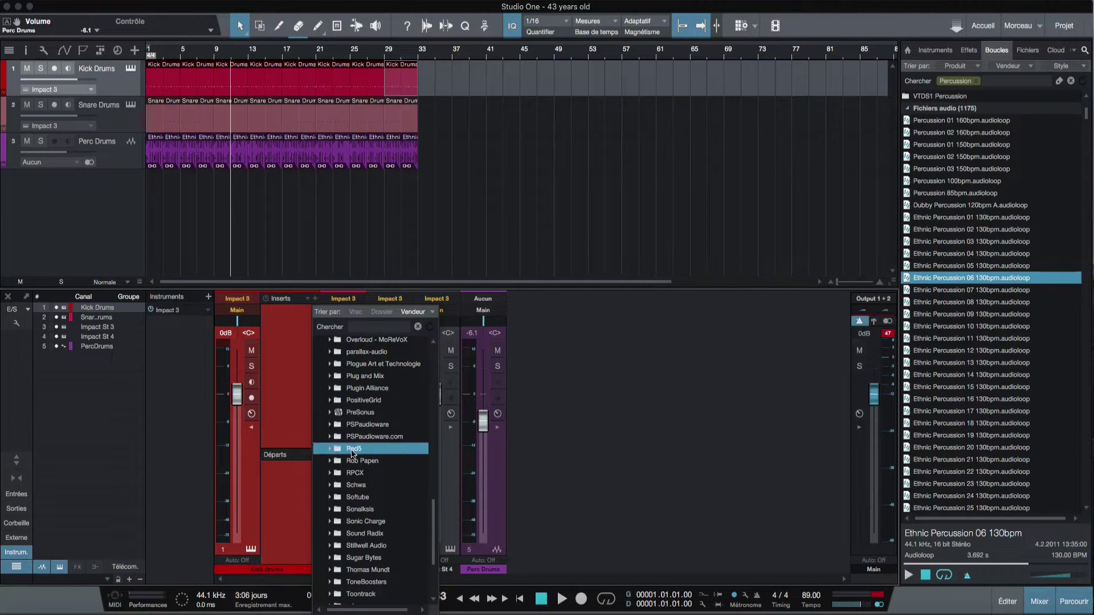
left_click(324, 416)
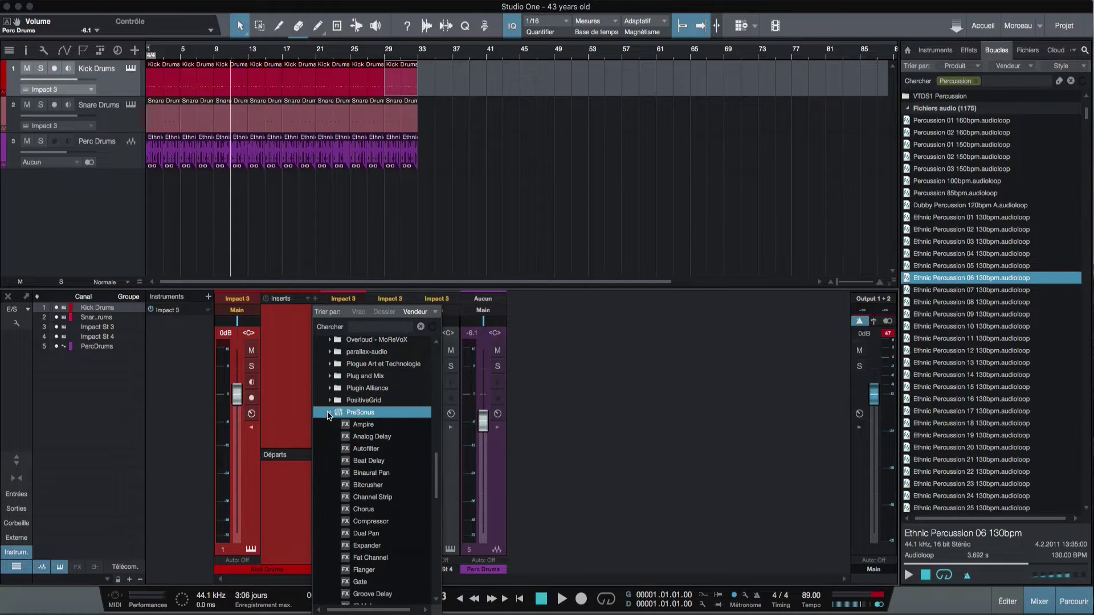
scroll(375, 433, "down", 1)
scroll(375, 433, "down", 3)
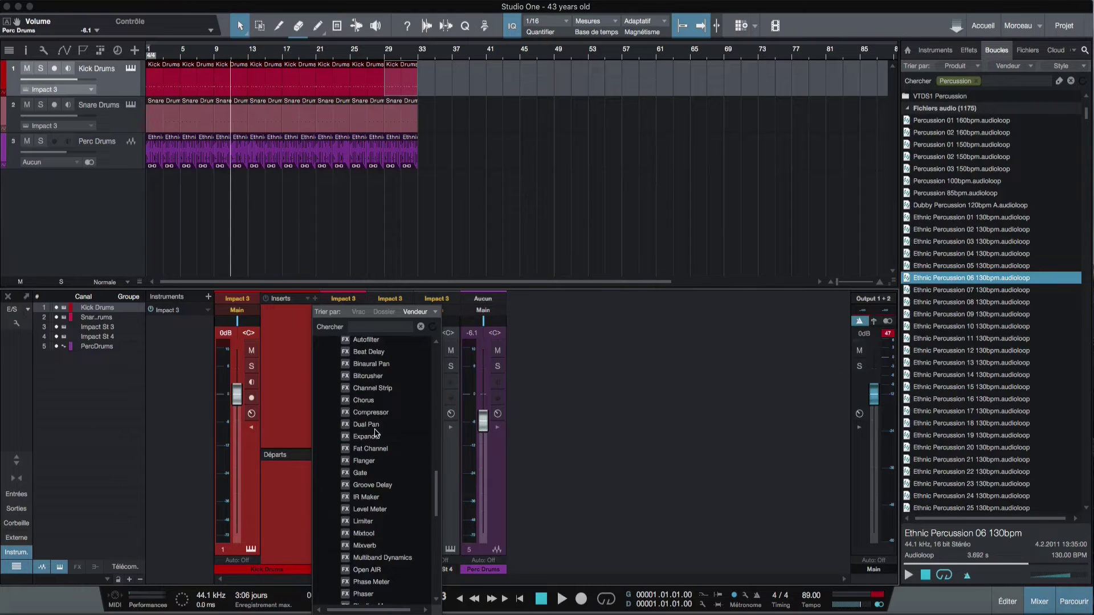
left_click(376, 435)
left_click(392, 450)
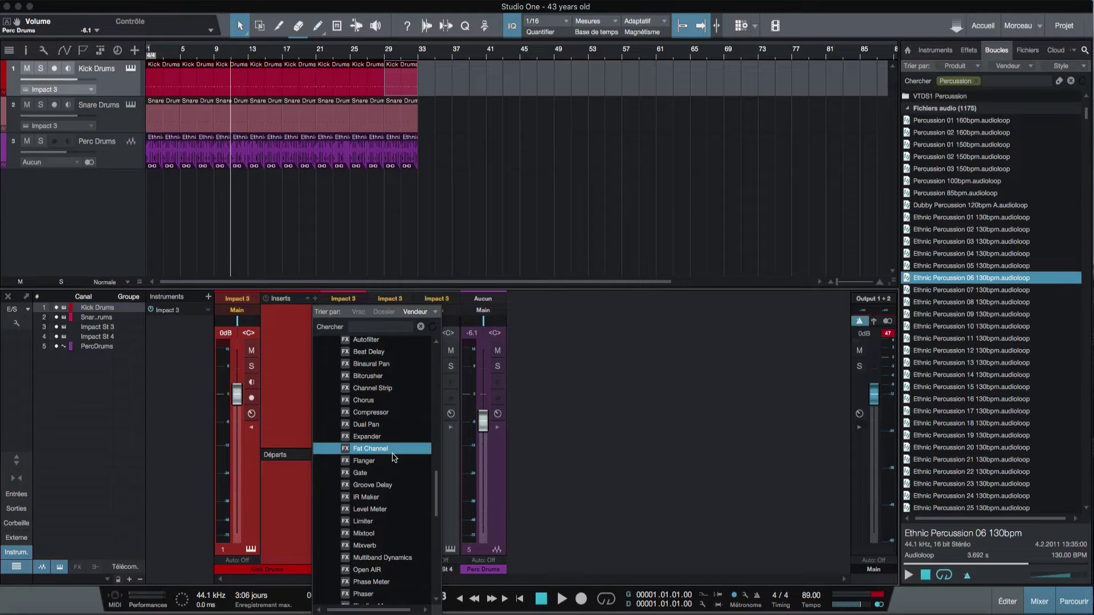
double_click(360, 352)
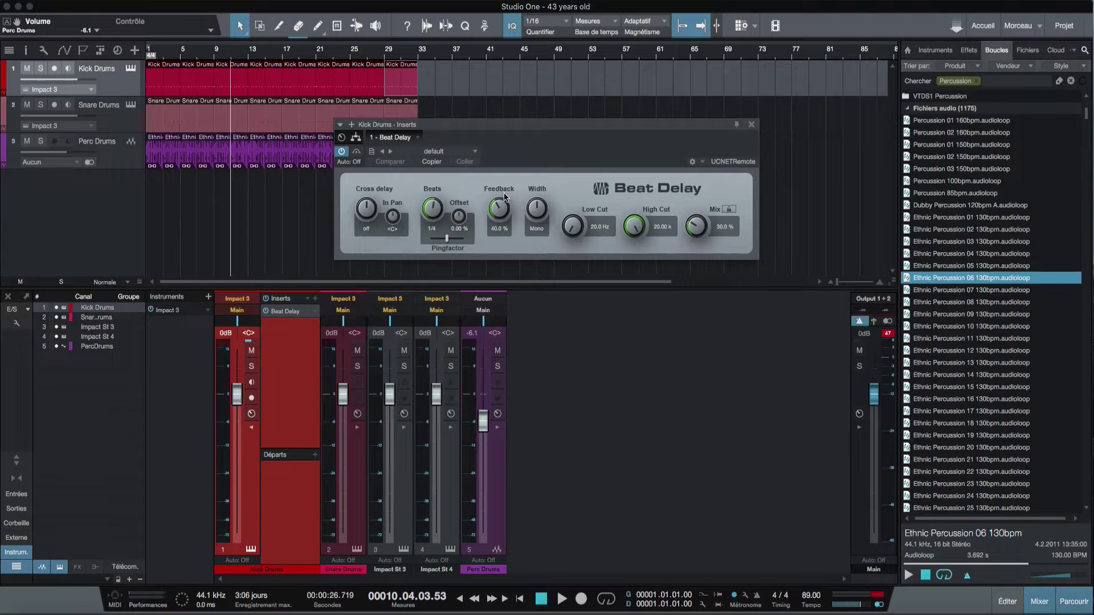
Step: Solo the kick from the song start and set Beat Delay's mix to 10% and feedback to about 8%, comparing with the effect bypassed
left_click(253, 369)
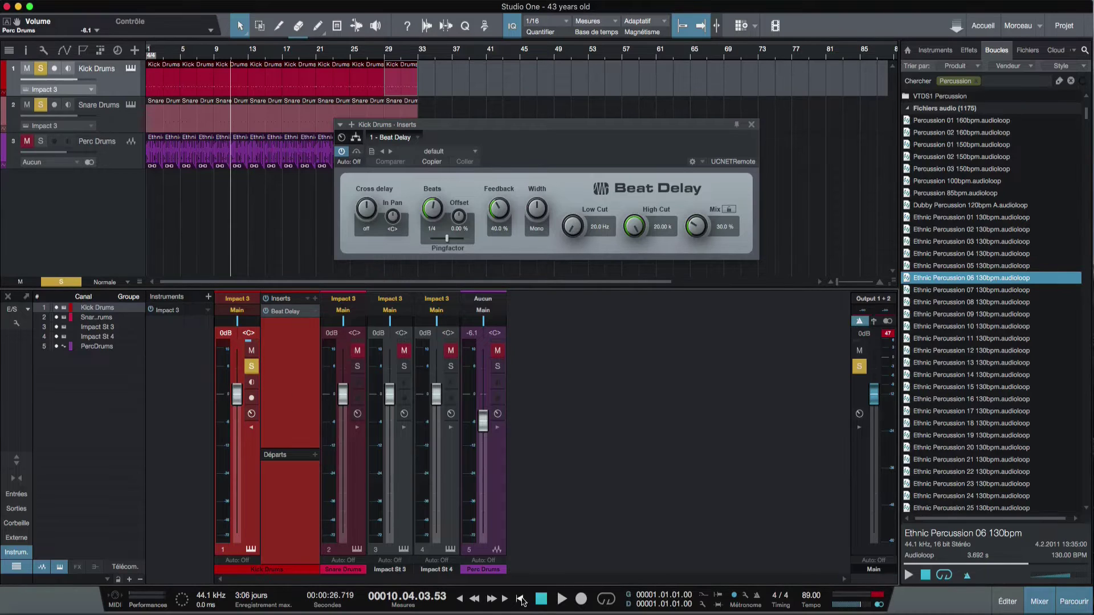
left_click(522, 600)
key("space")
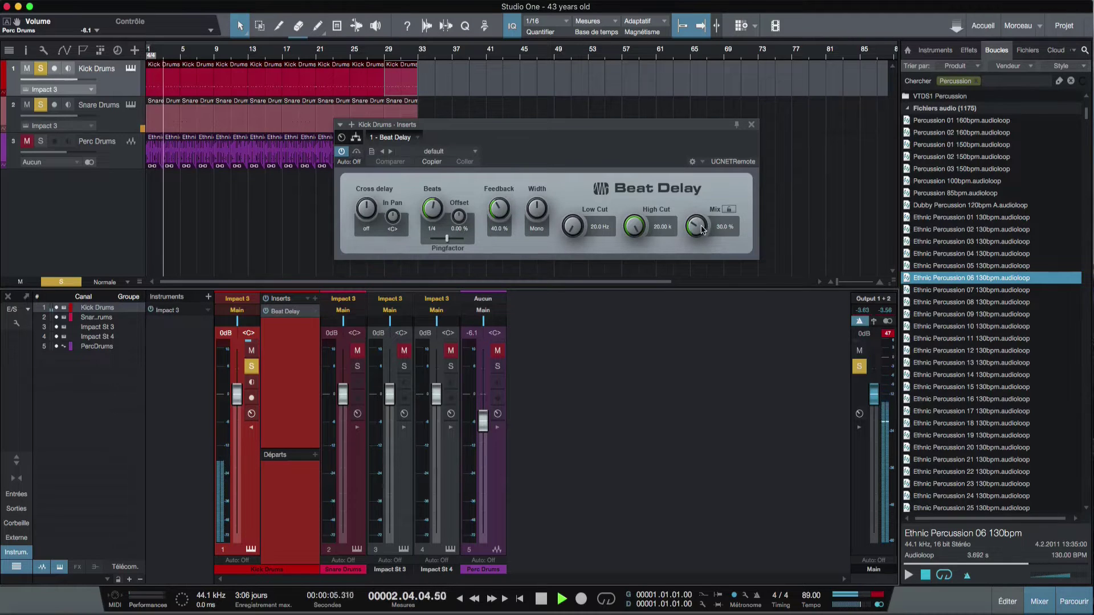
left_click_drag(702, 229, 697, 251)
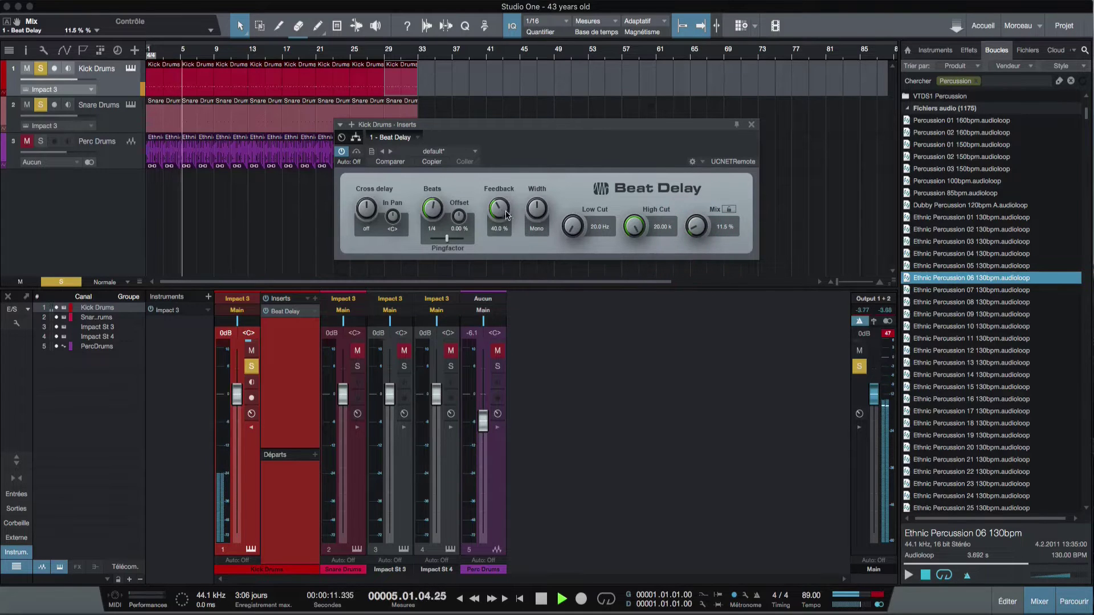
left_click_drag(502, 214, 501, 243)
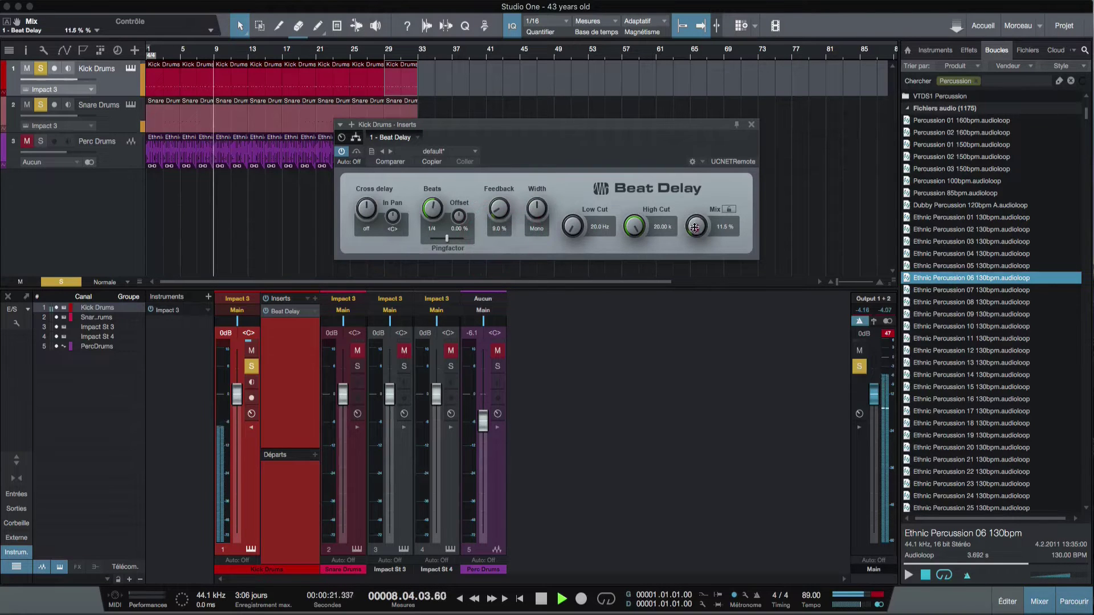
left_click_drag(696, 227, 697, 229)
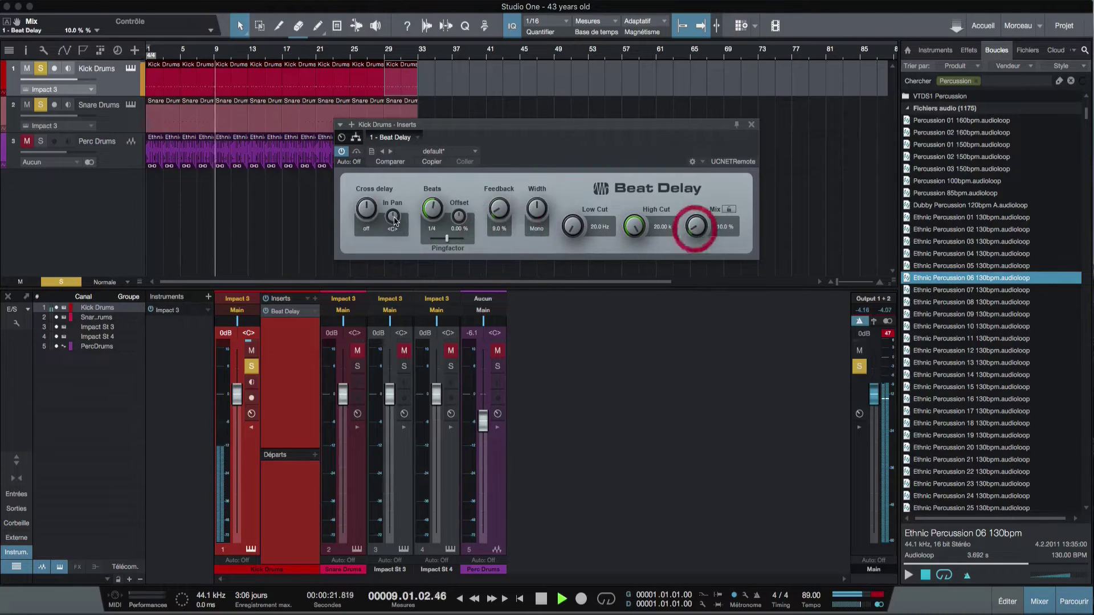
left_click(341, 151)
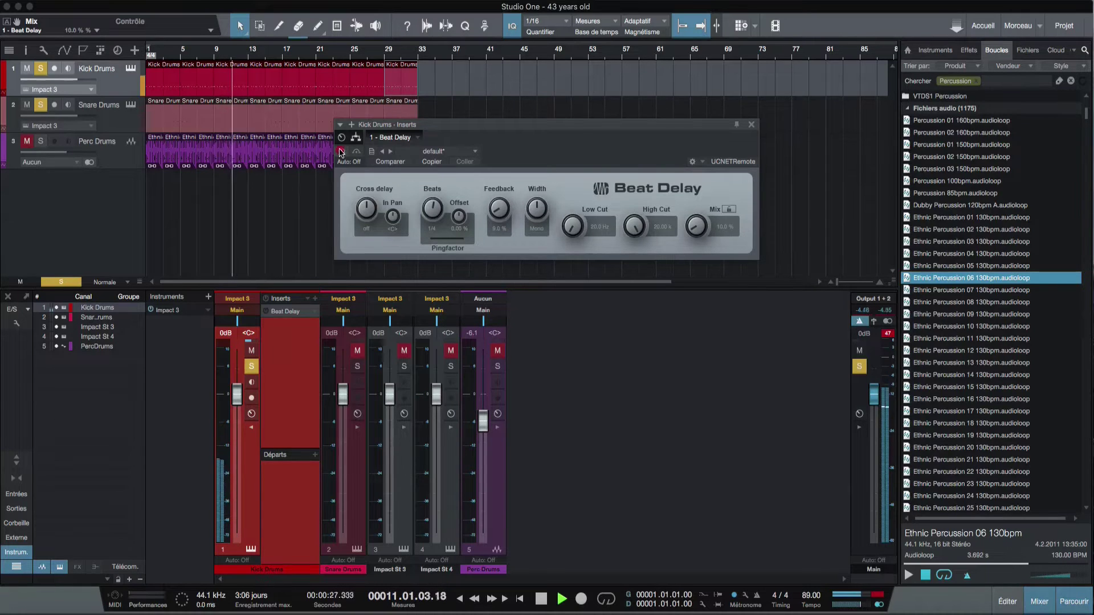
left_click(341, 151)
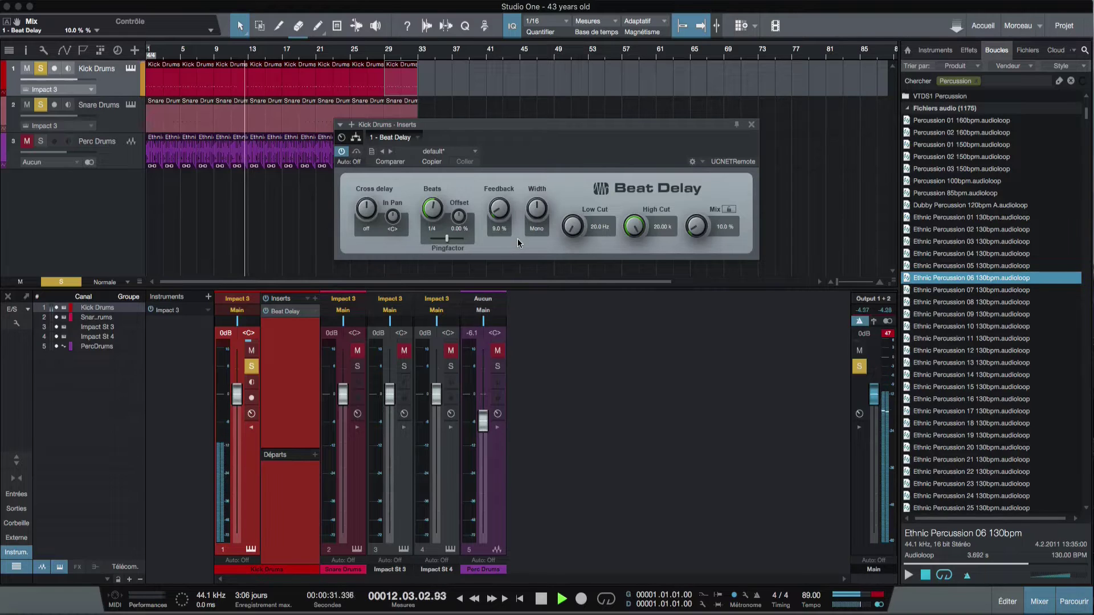
Step: Unsolo the kick and lower the Perc Drums channel to -6.8 dB and the Snare Drums channel to -1.8 dB
left_click(252, 367)
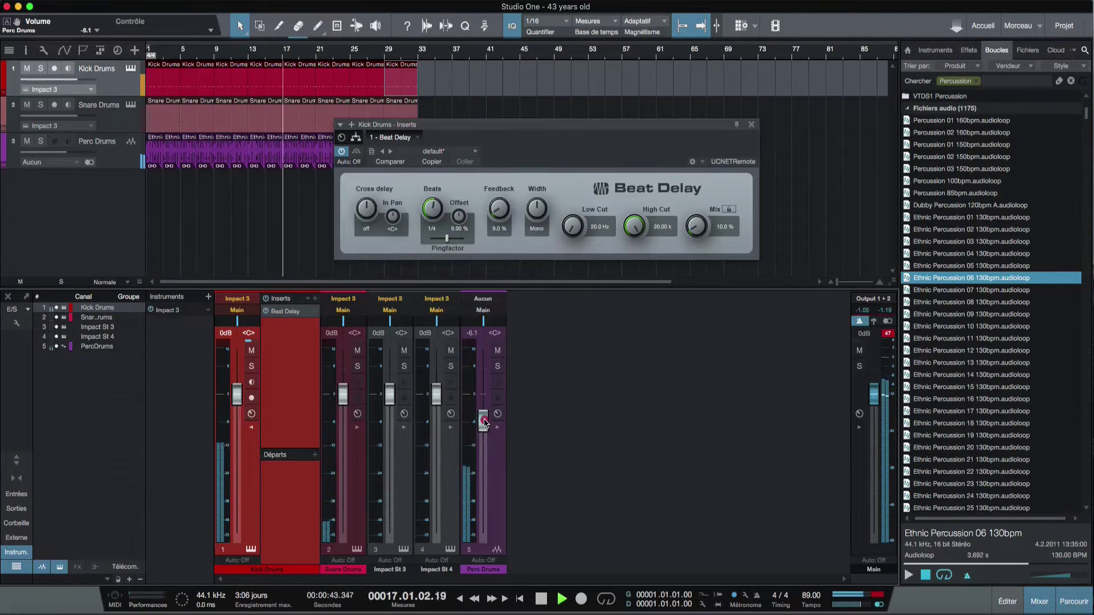
left_click_drag(484, 423, 484, 428)
left_click_drag(342, 399, 342, 407)
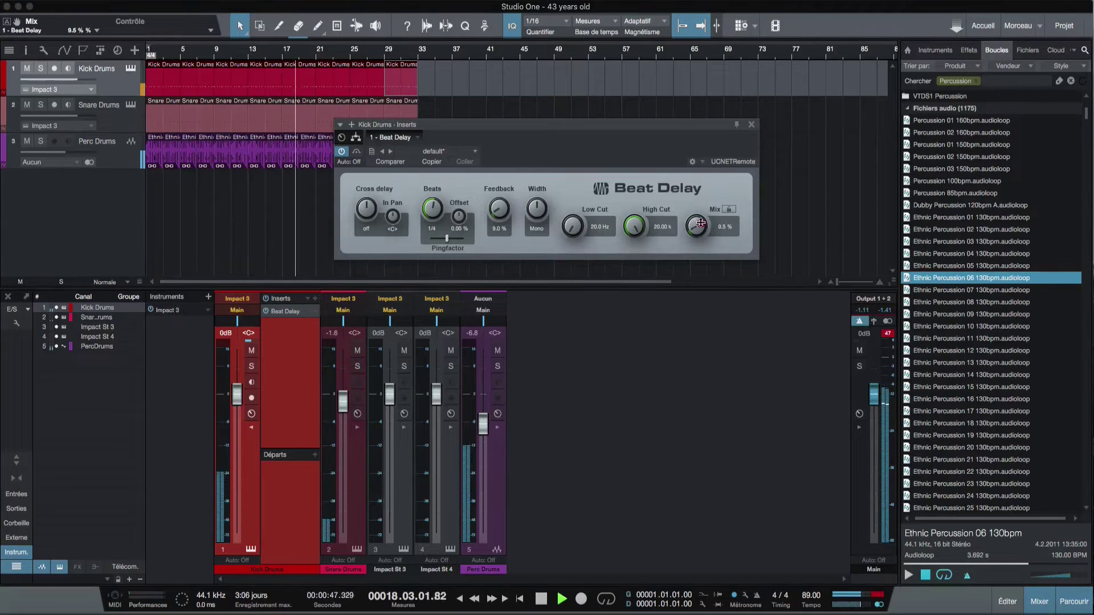
Step: Reduce the kick's Beat Delay to 7.5% feedback and 6.5% mix, stop playback and close the effect window
left_click_drag(700, 221, 701, 222)
left_click_drag(505, 205, 506, 210)
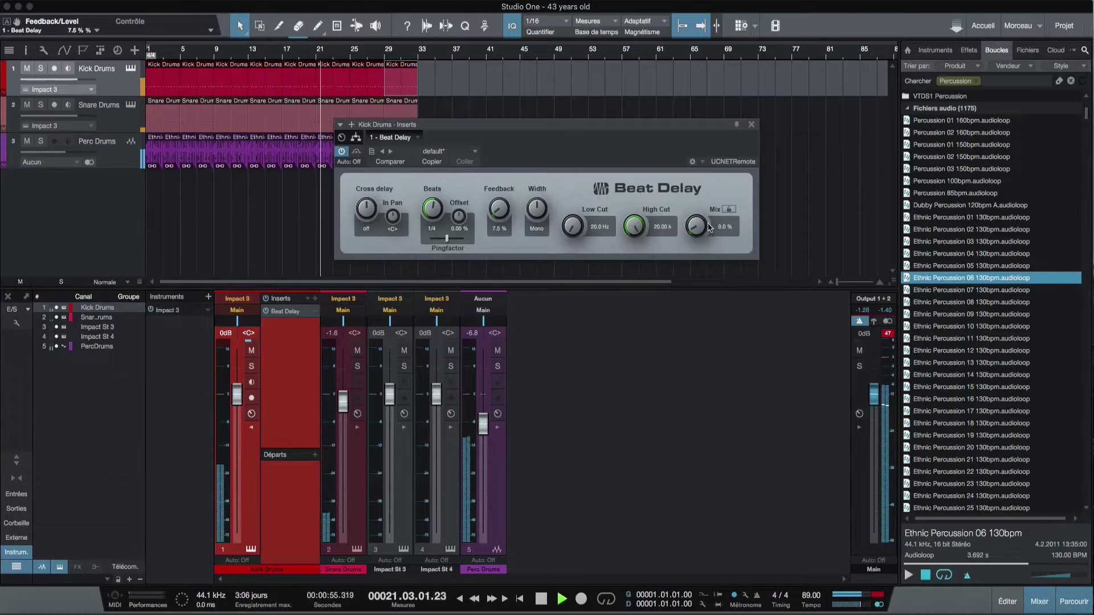
scroll(702, 228, "down", 5)
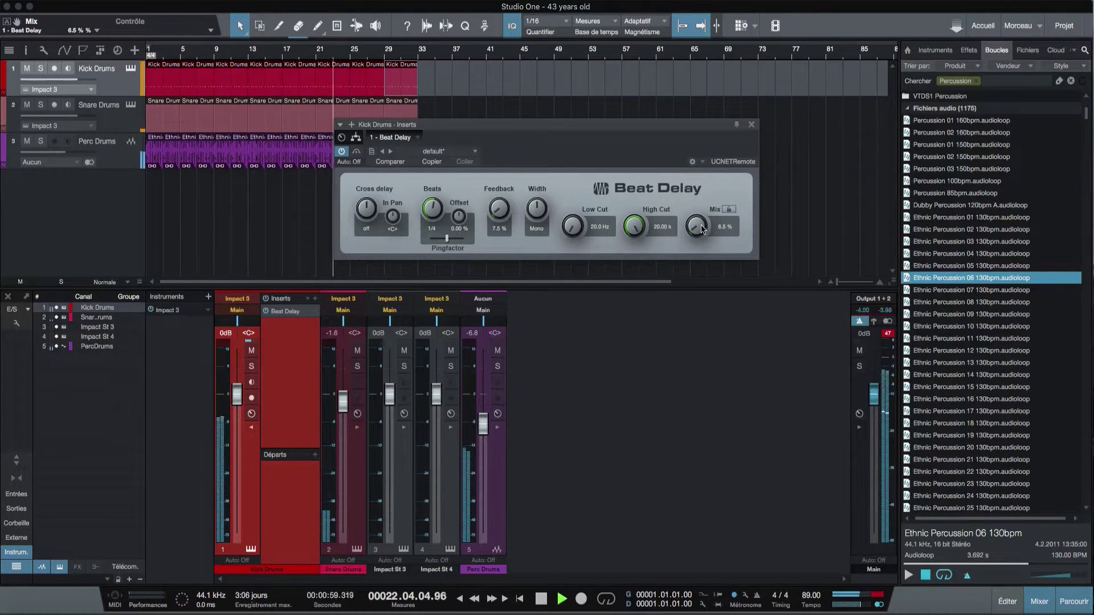
key("space")
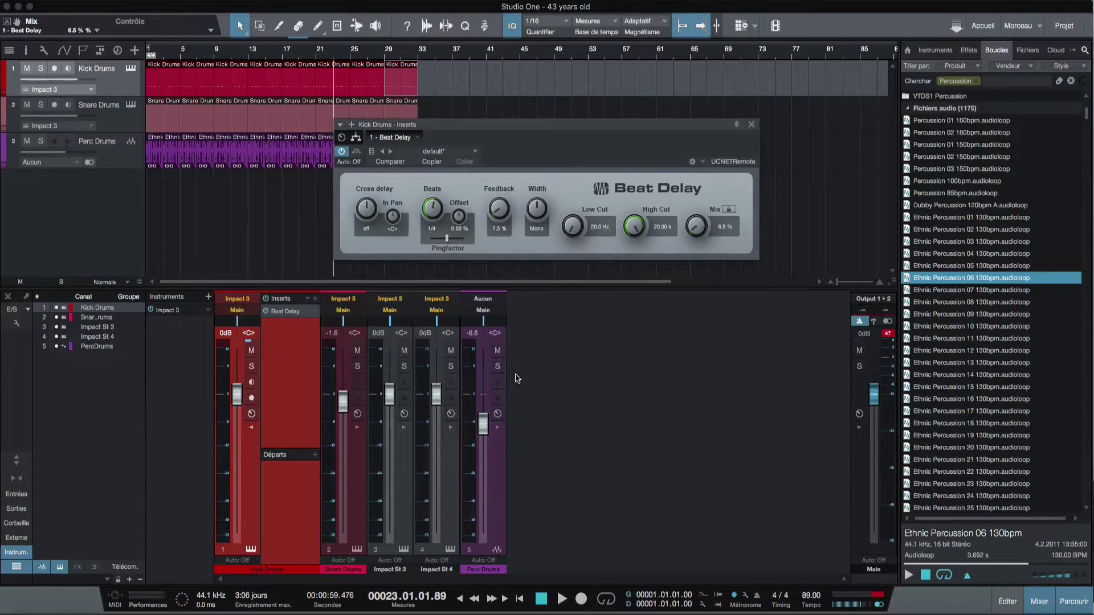
left_click(754, 126)
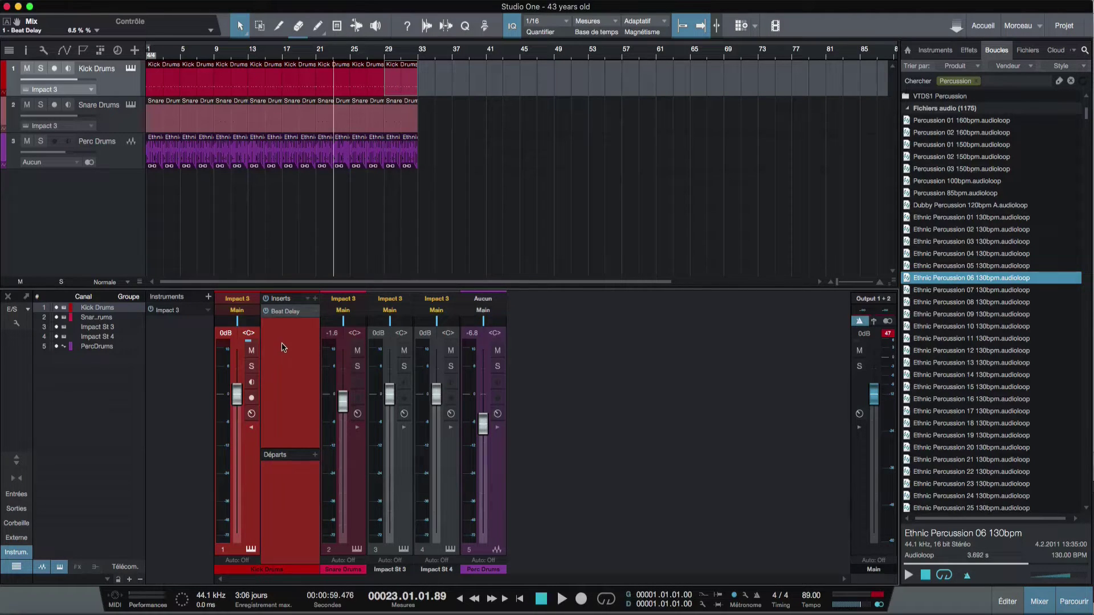
Step: Insert the PreSonus Compressor on the Snare Drums channel and move its window clear of the track list
left_click(252, 428)
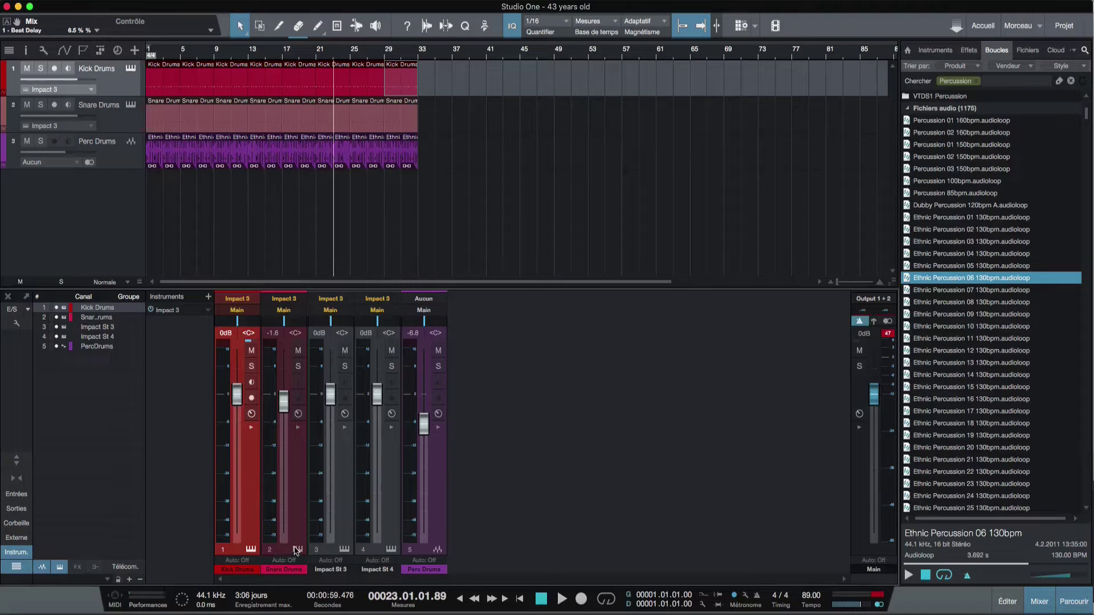
left_click(298, 428)
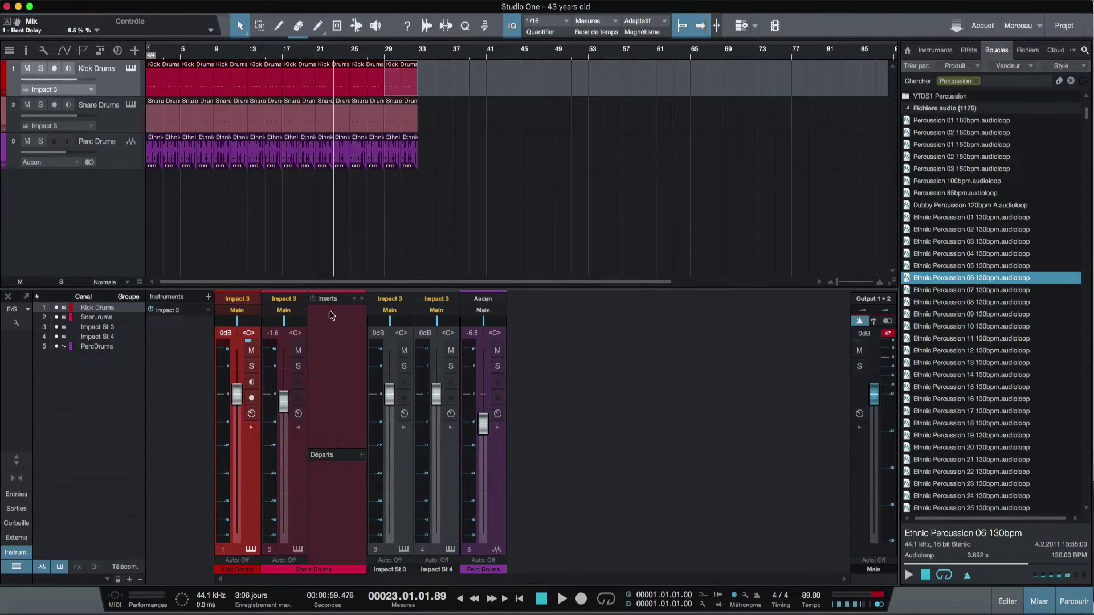
left_click(361, 299)
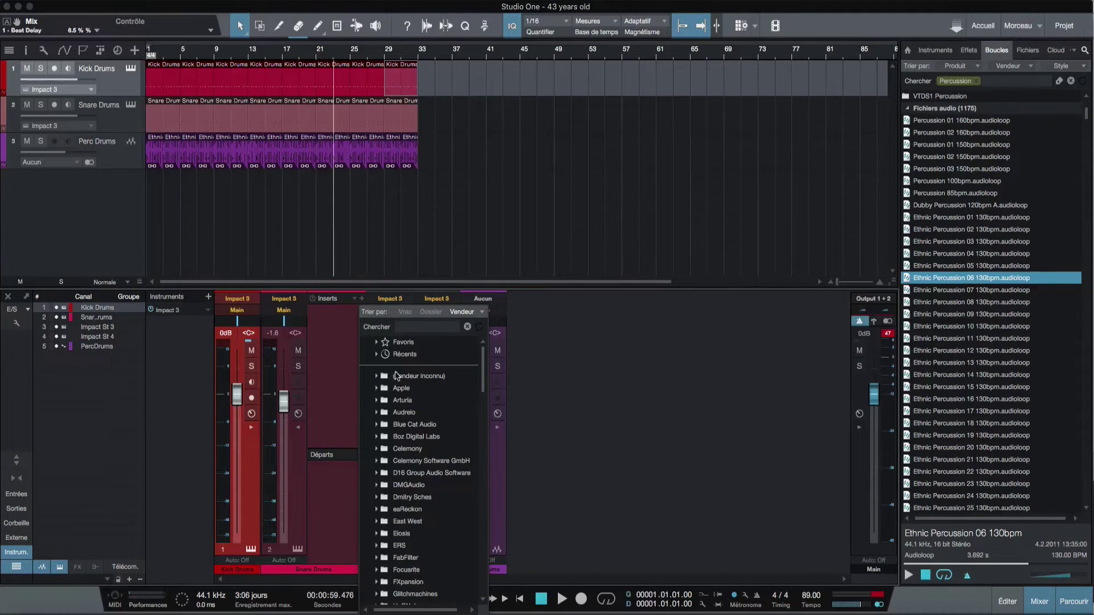
scroll(422, 431, "down", 10)
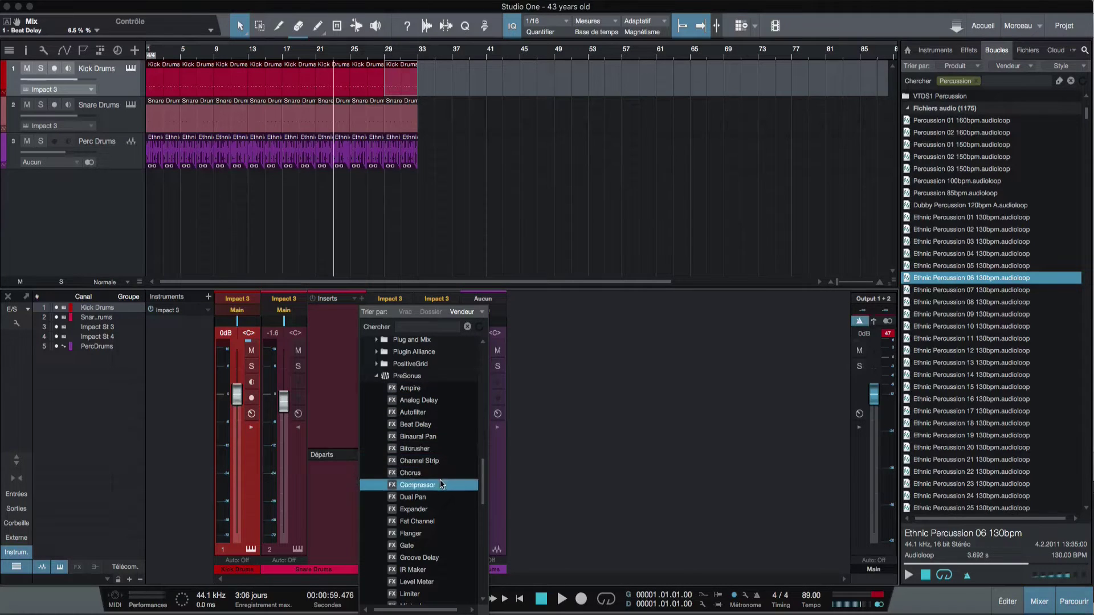
left_click(433, 485)
left_click_drag(567, 125, 658, 75)
Step: Solo the snare during playback and set its Compressor ratio to 3.4:1 and threshold to -19.80 dB
left_click(298, 367)
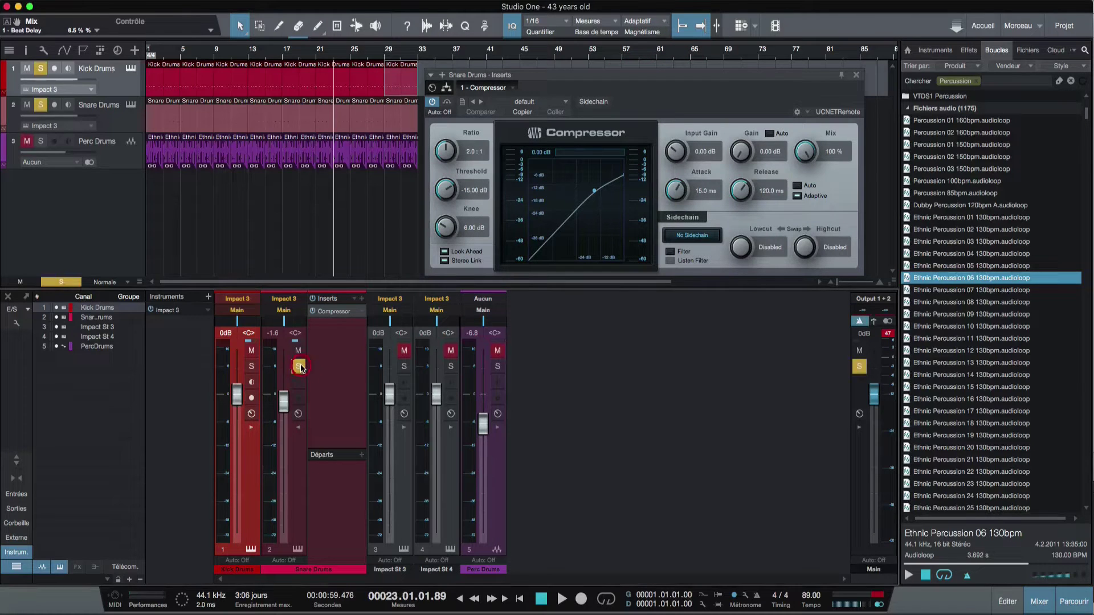
key("space")
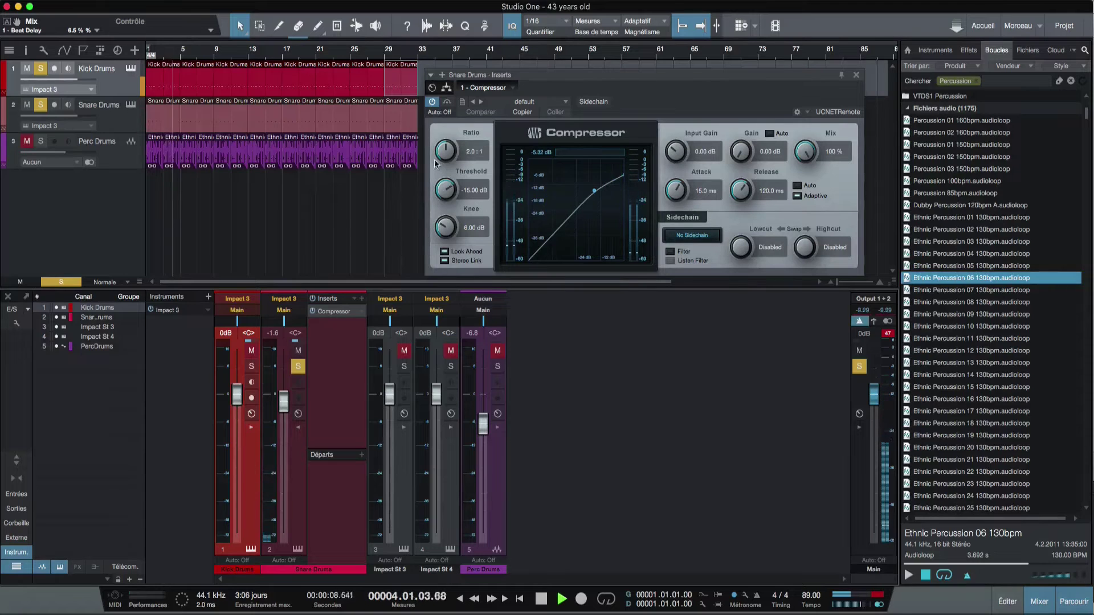
left_click_drag(443, 149, 439, 139)
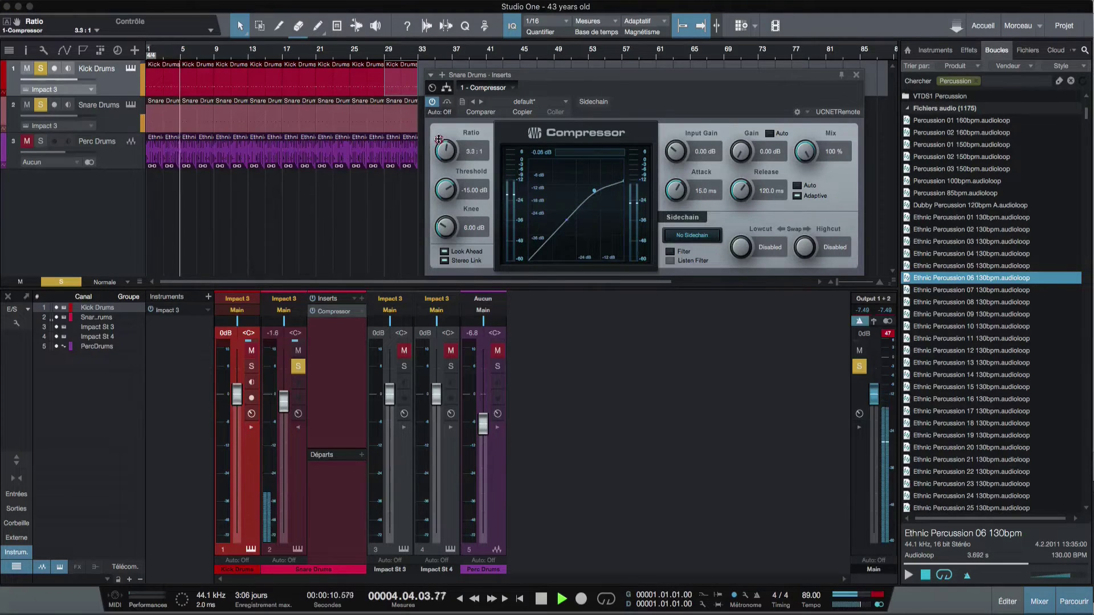
left_click_drag(450, 186, 448, 195)
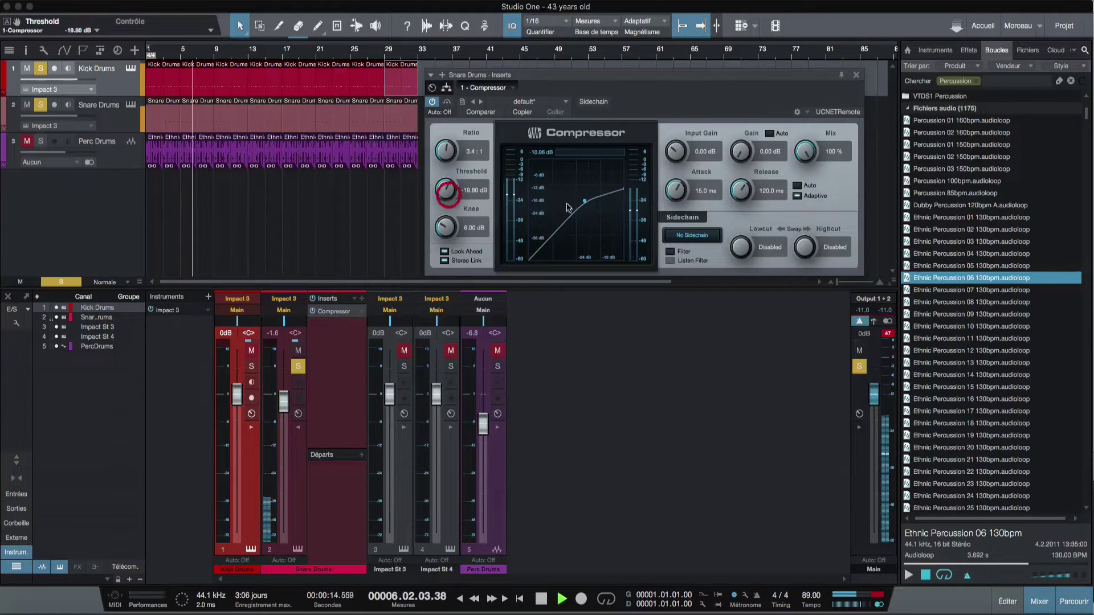
Step: Adjust the snare Compressor during playback to an attack of 47.9 ms and a release of 162.8 ms
left_click_drag(675, 191, 674, 244)
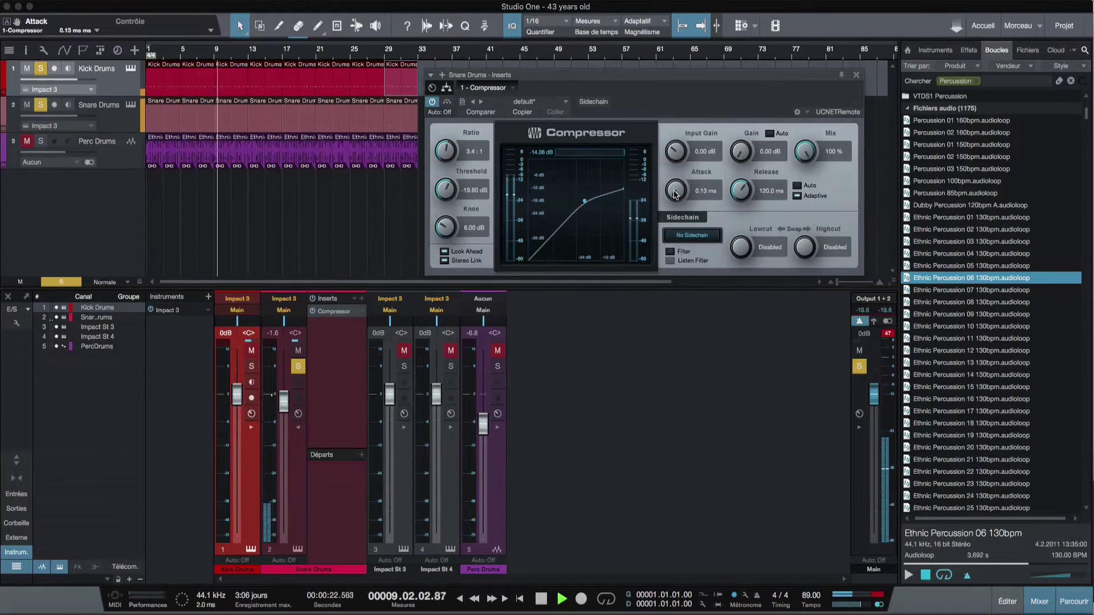
left_click_drag(677, 196, 675, 108)
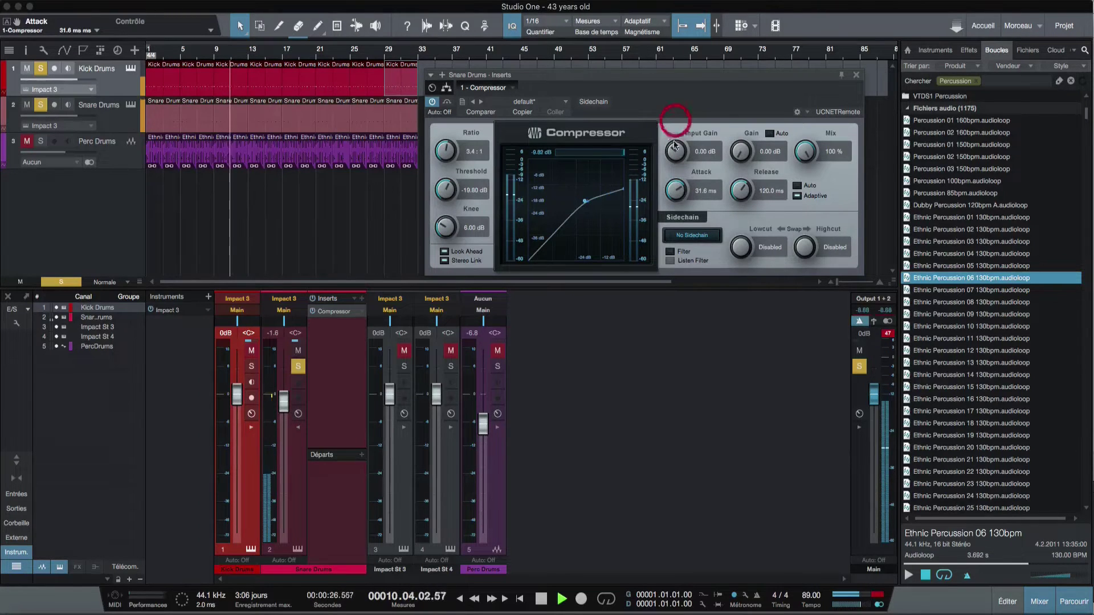
left_click_drag(675, 192, 673, 182)
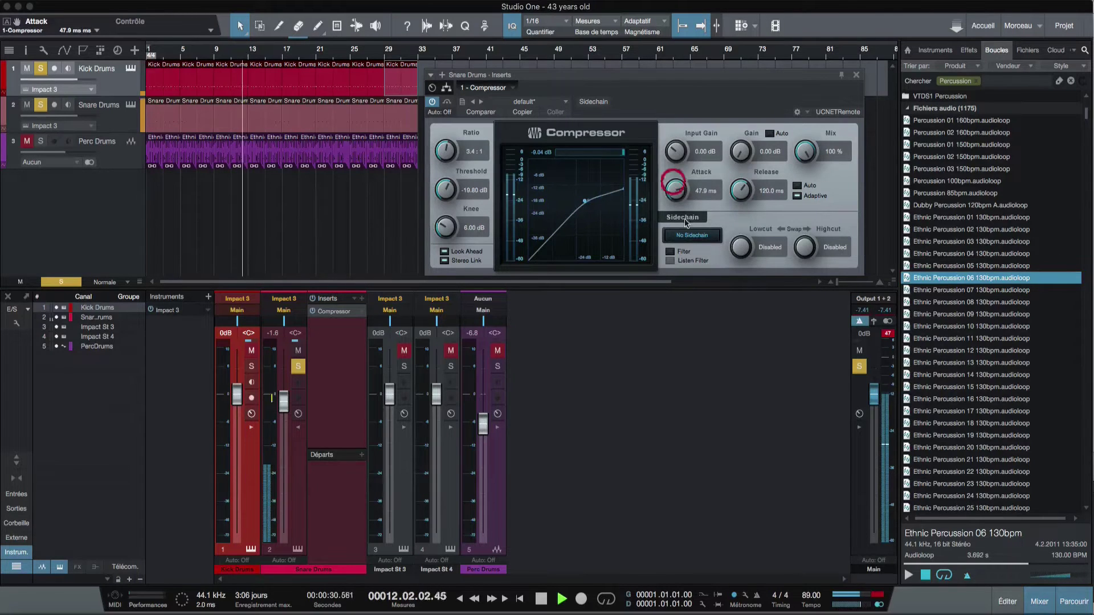
left_click_drag(741, 191, 733, 297)
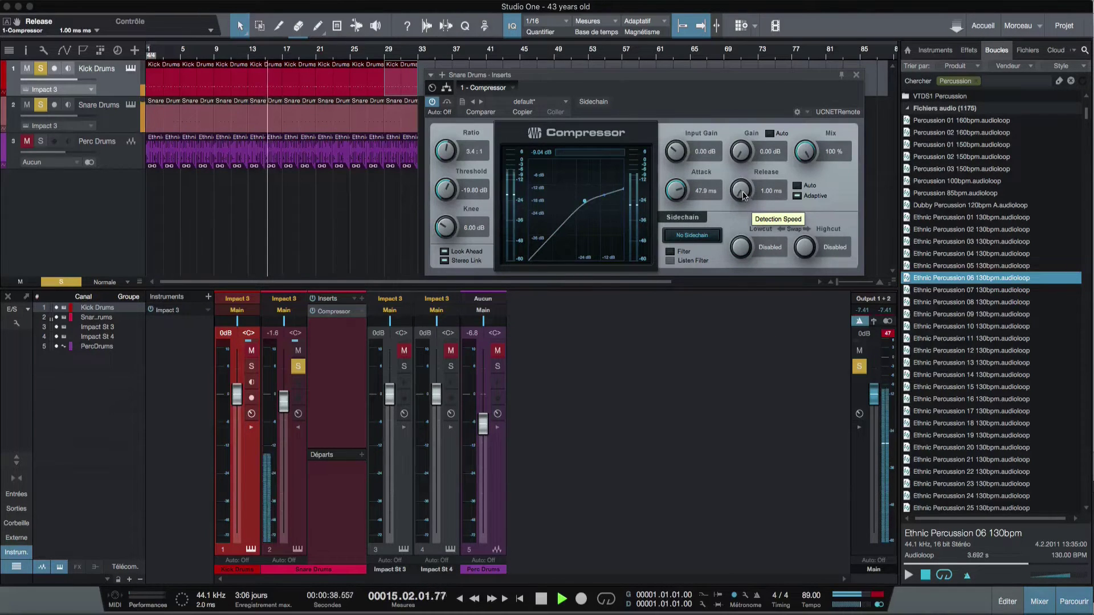
left_click_drag(743, 194, 745, 170)
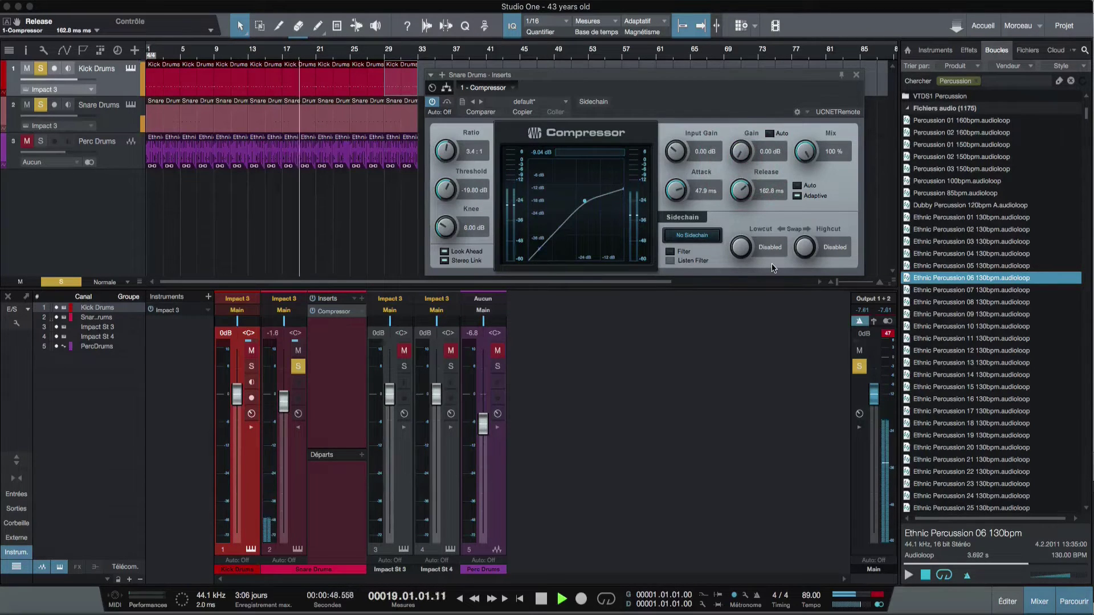
Step: Enable the snare Compressor's automatic gain and compare the sound with the effect bypassed and active
left_click(770, 133)
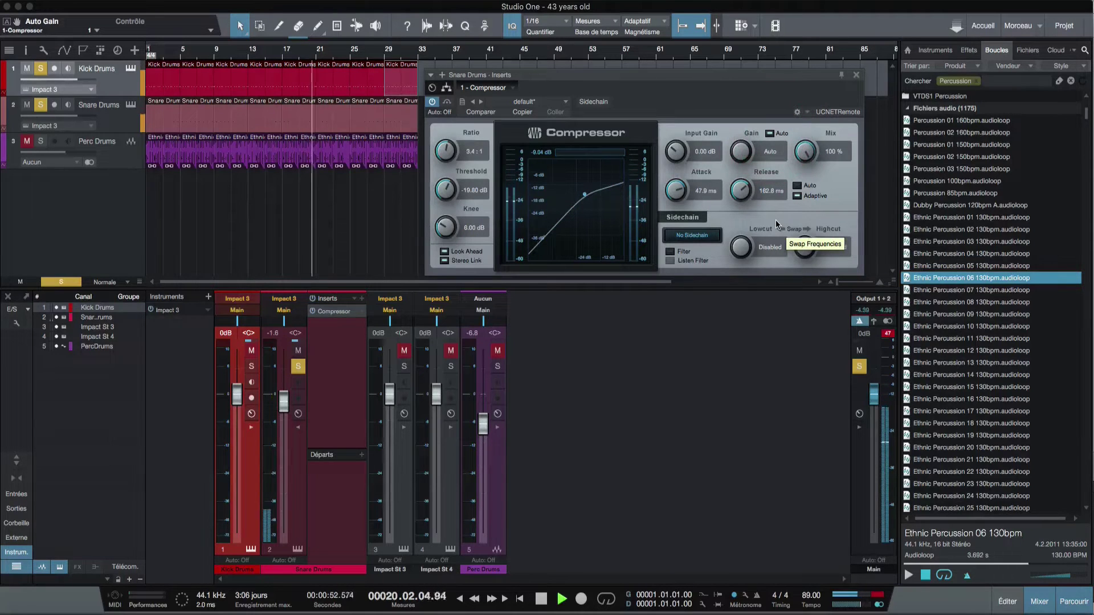
left_click(432, 102)
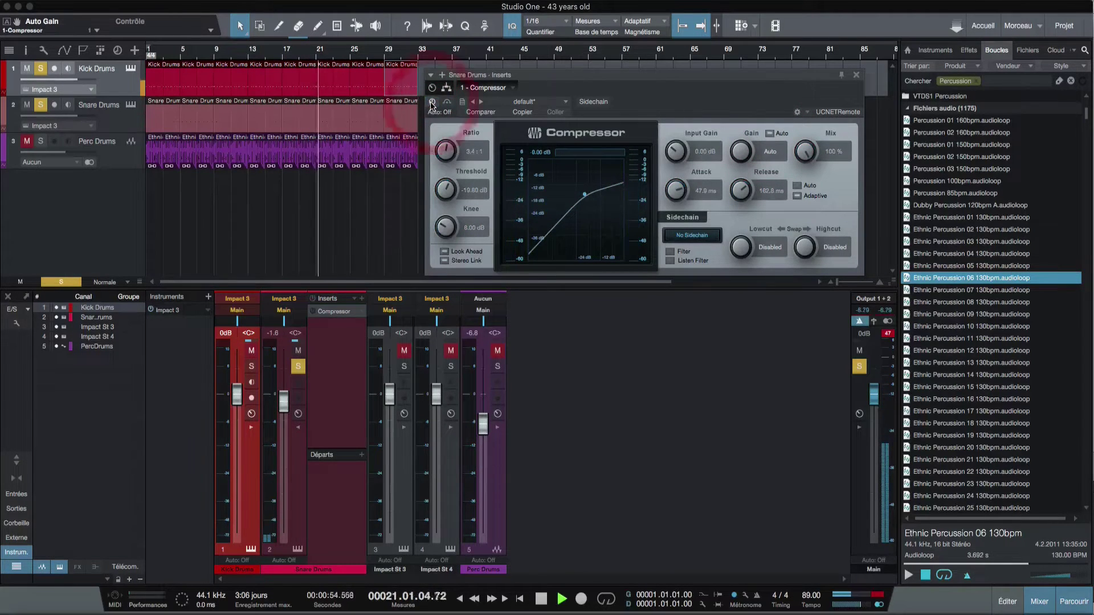
left_click(431, 103)
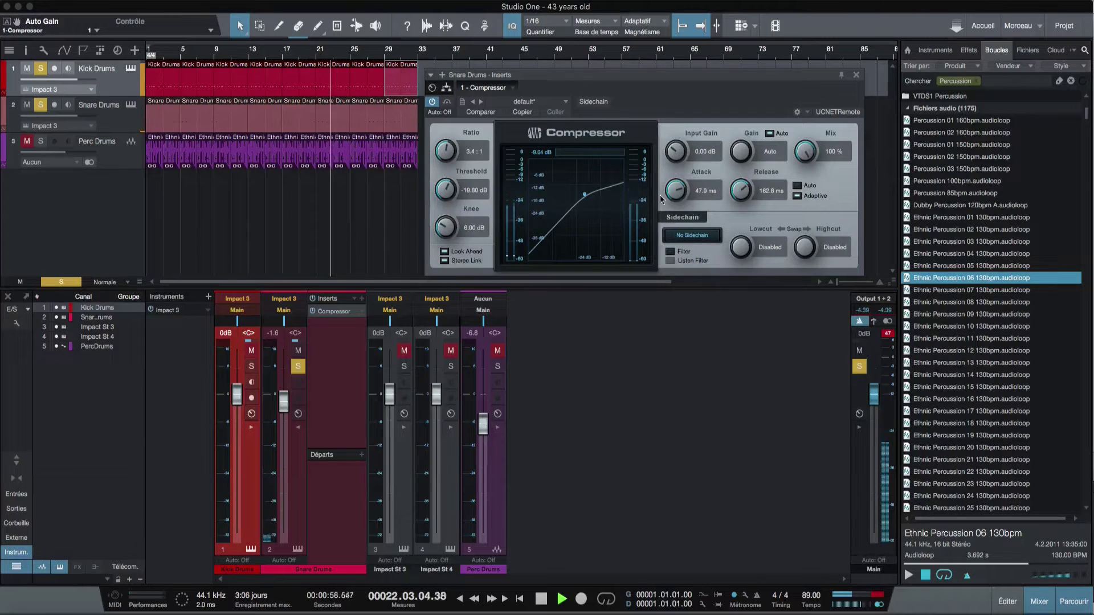
Step: Lower the snare Compressor's threshold to -21.96 dB, compare it against bypass, and set the release to 124.8 ms
left_click_drag(450, 192, 452, 199)
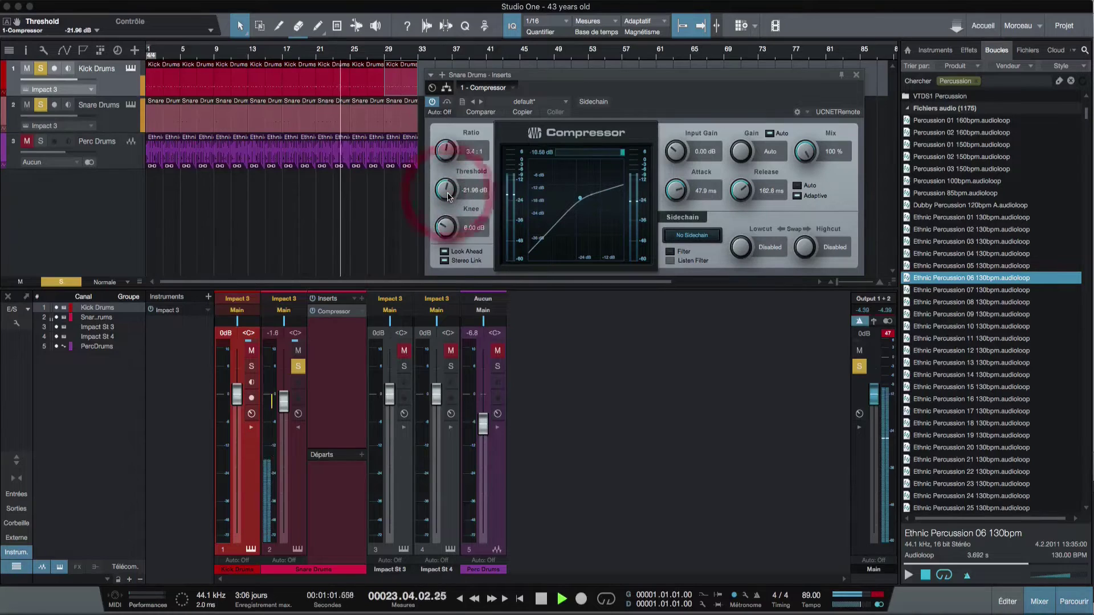
left_click(432, 103)
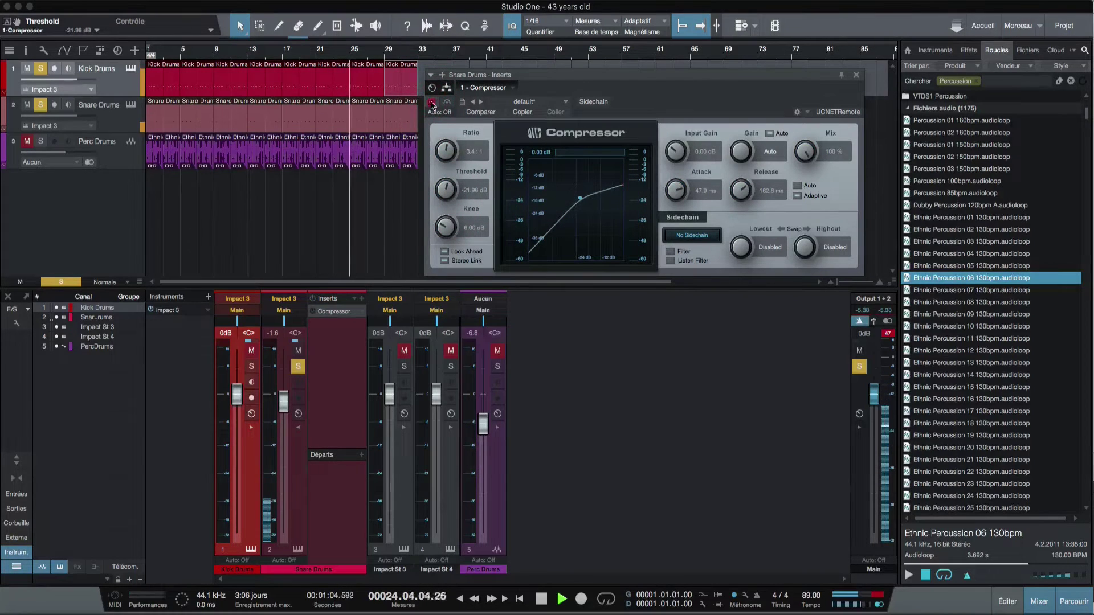
left_click(432, 102)
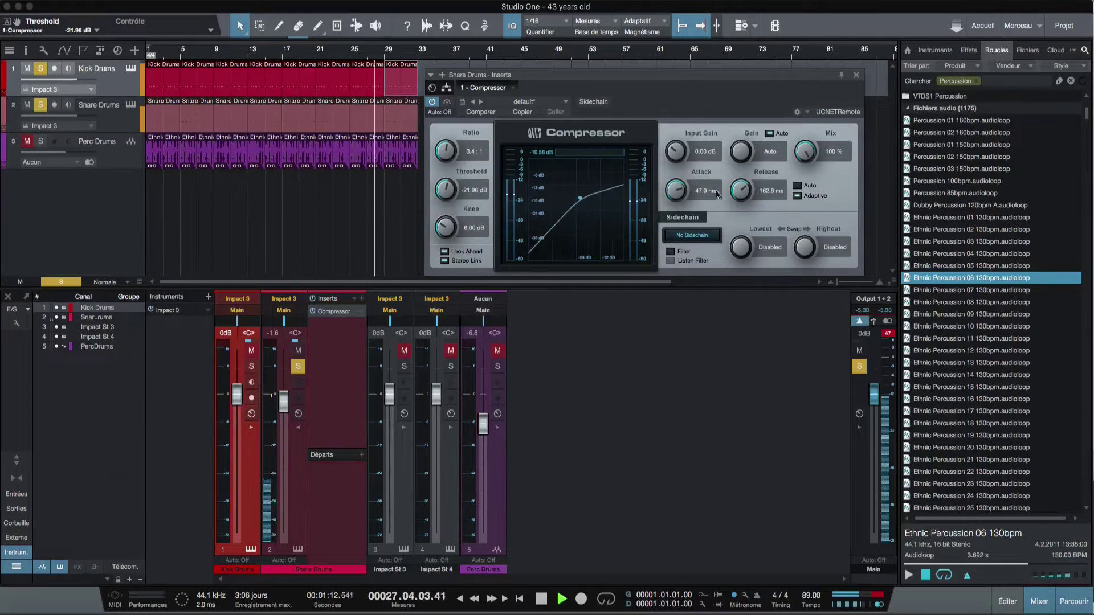
left_click_drag(740, 194, 741, 212)
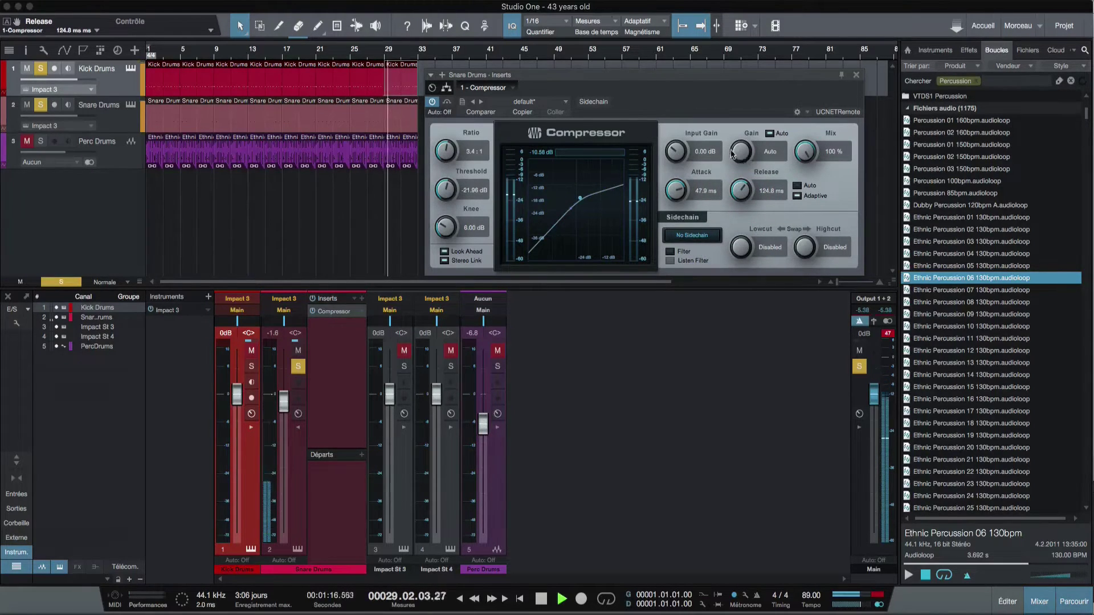
Step: Replace the Compressor's automatic gain with 6.72 dB of manual gain and repeatedly compare the snare with the effect bypassed and active
left_click(769, 133)
mouse_move(741, 152)
left_mouse_down()
mouse_move(739, 118)
mouse_move(738, 133)
left_mouse_up()
left_click(433, 102)
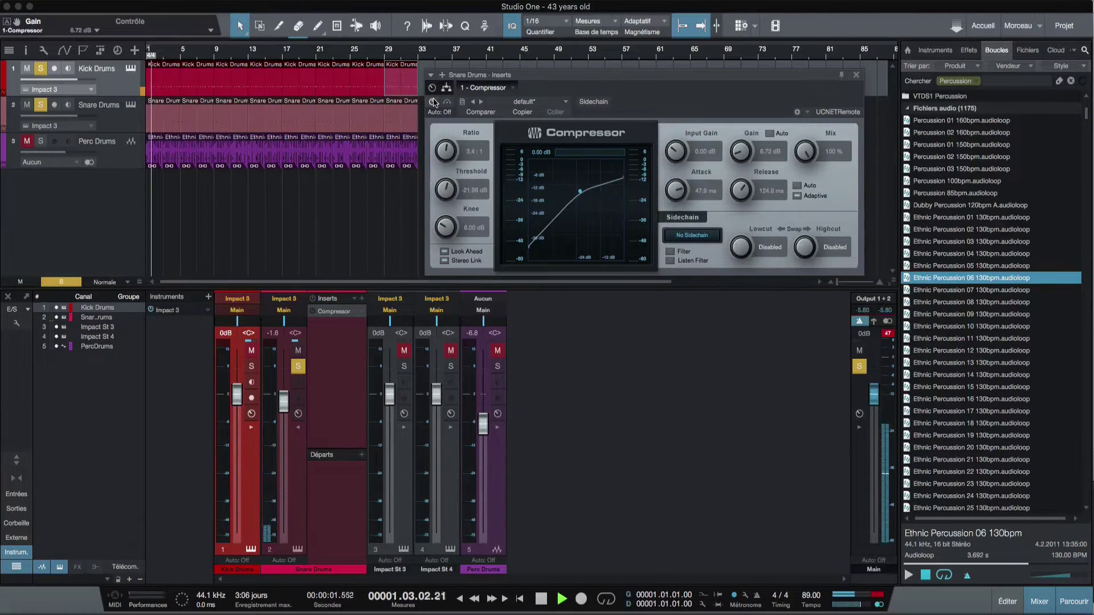
left_click(433, 102)
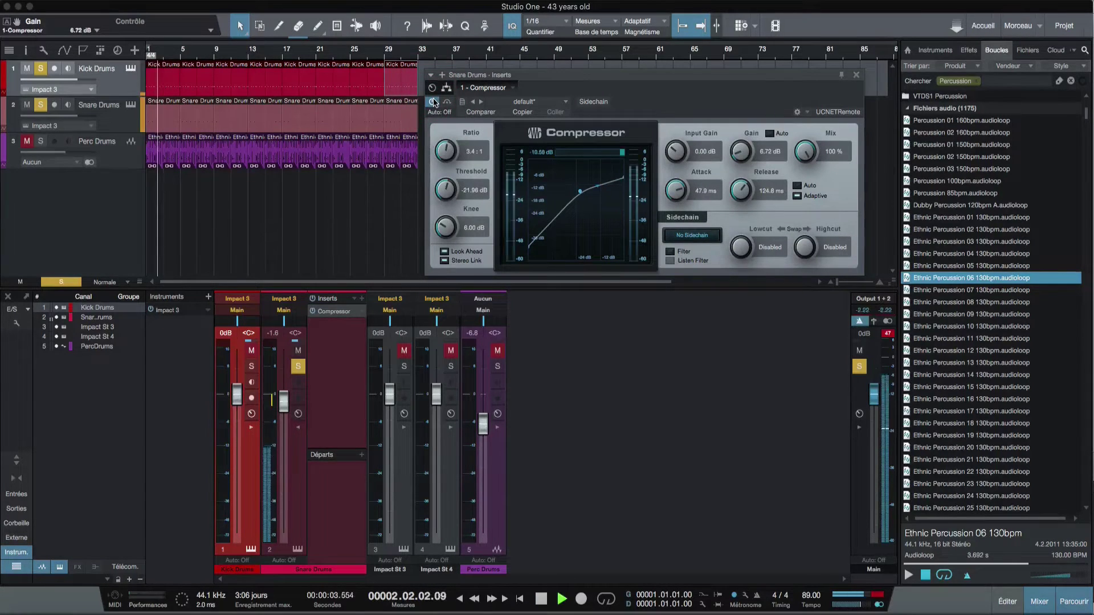
left_click(434, 102)
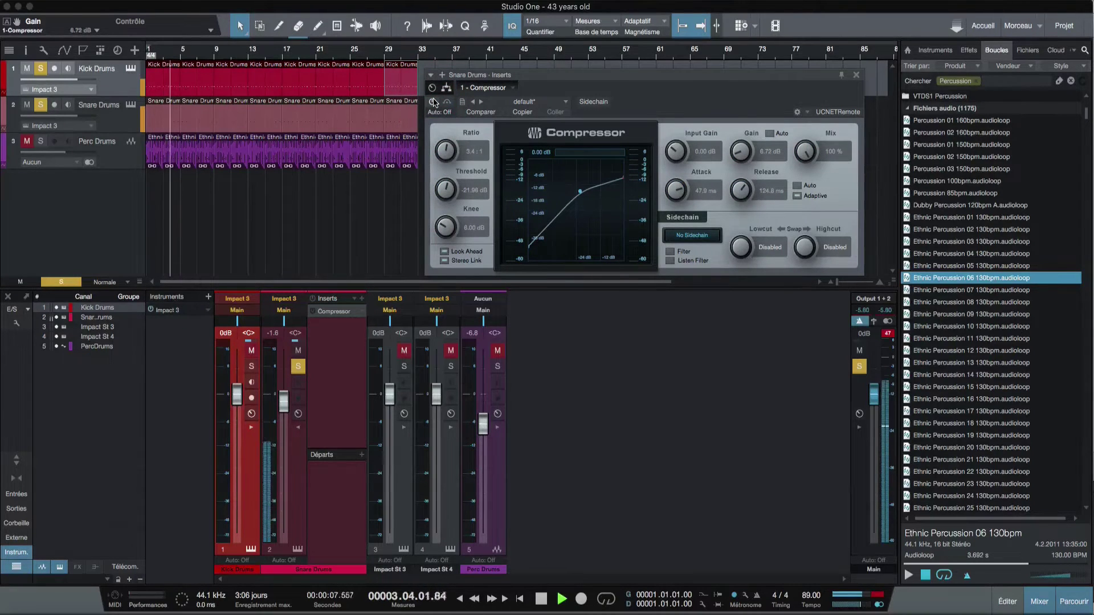
left_click(434, 102)
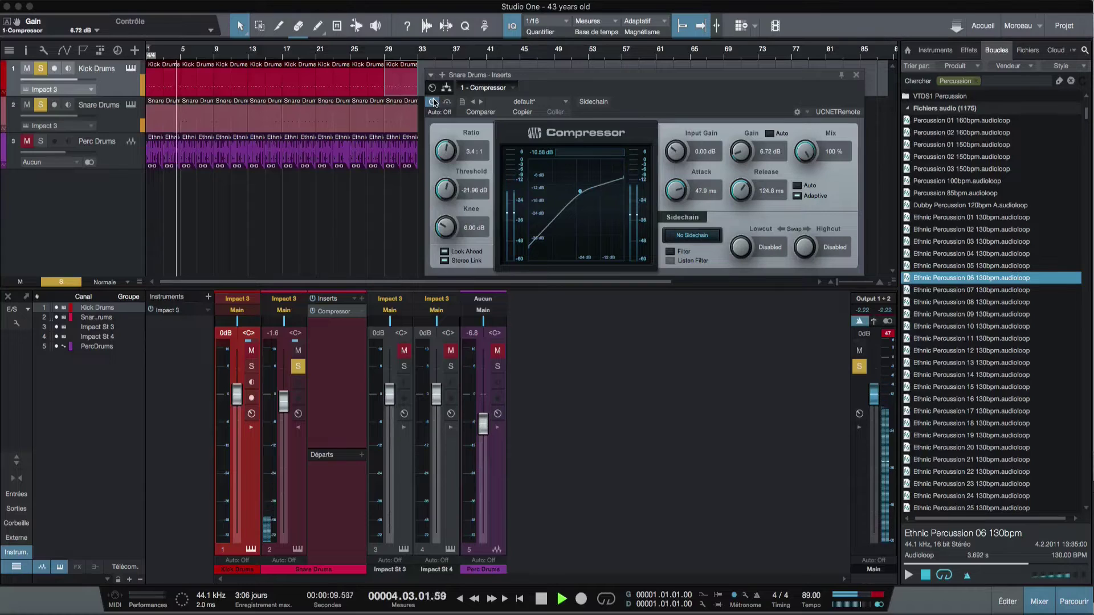
left_click(434, 102)
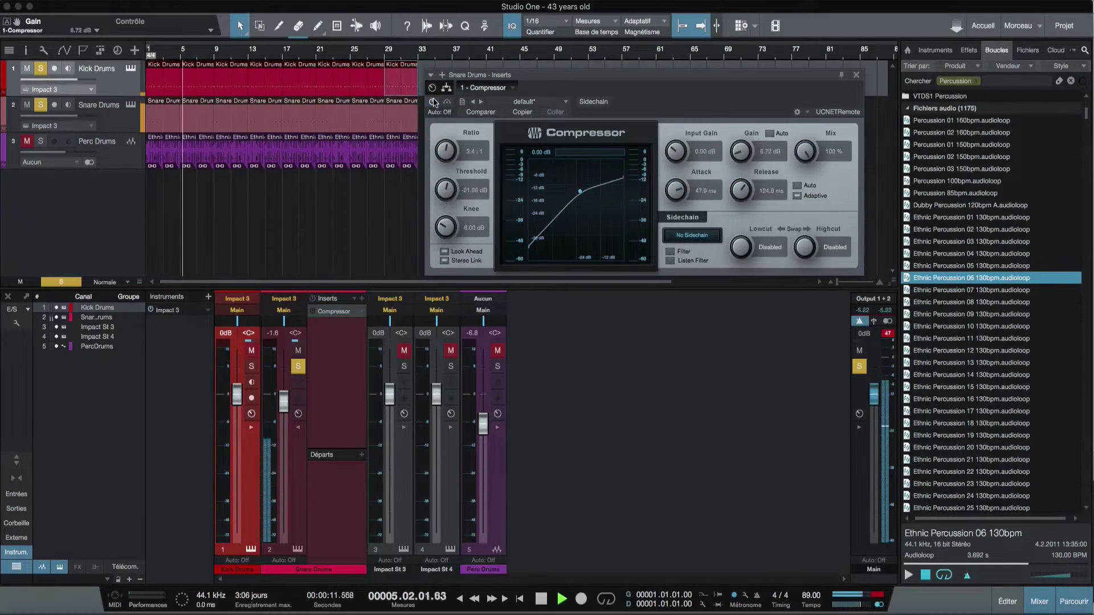
left_click(433, 102)
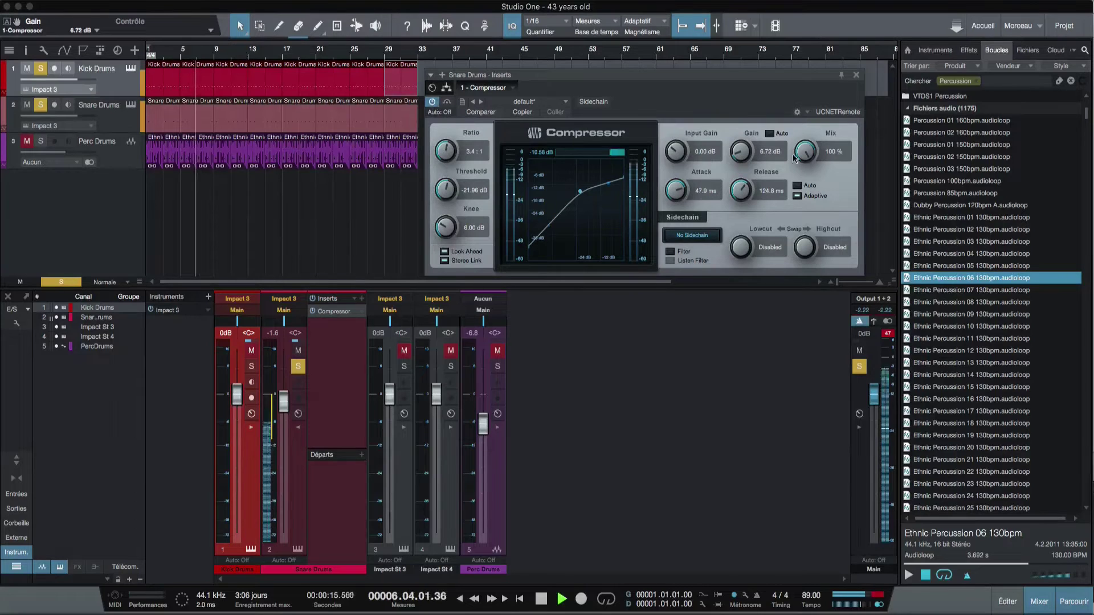
Step: Close the Compressor window, unsolo the snare, and lower Perc Drums to -7.7 dB, Kick Drums to -1.4 dB and Snare Drums to -2.6 dB during playback
left_click(859, 75)
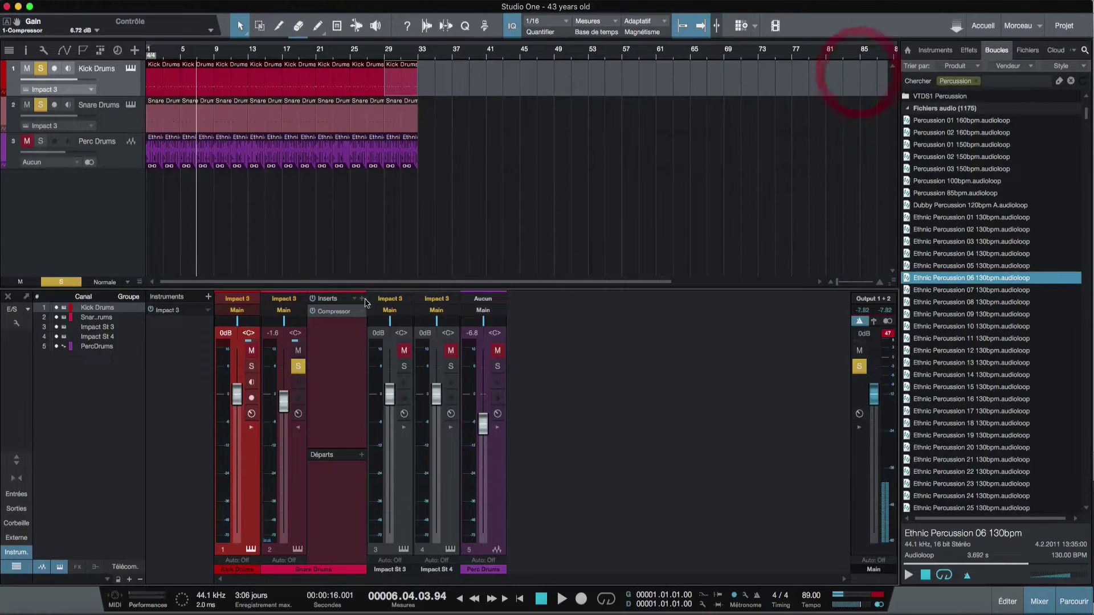
left_click(298, 367)
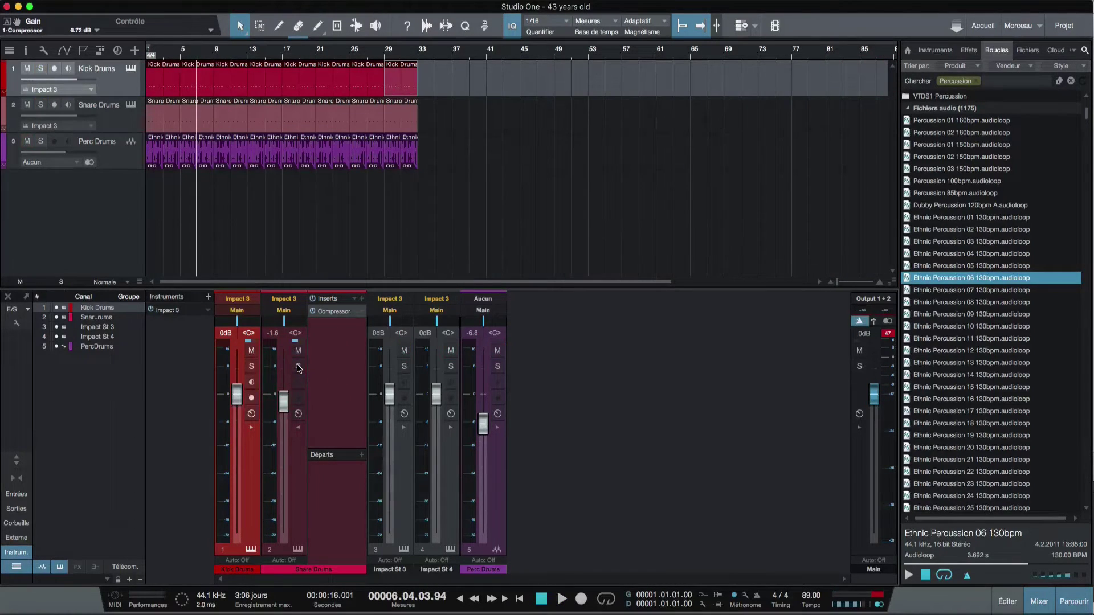
key("space")
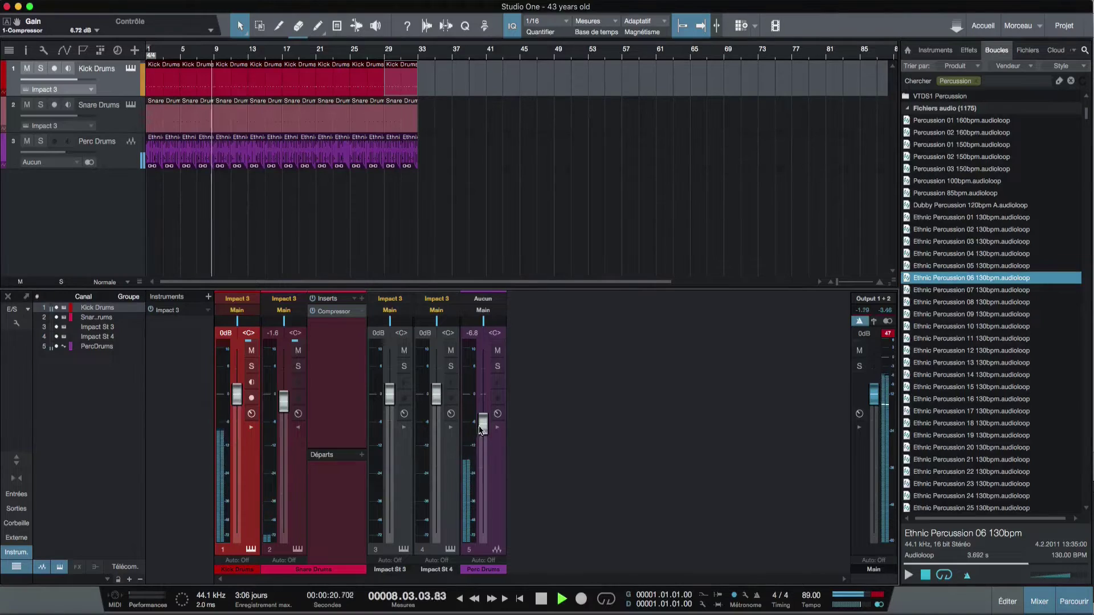
left_click_drag(482, 424, 482, 430)
left_click_drag(236, 395, 283, 409)
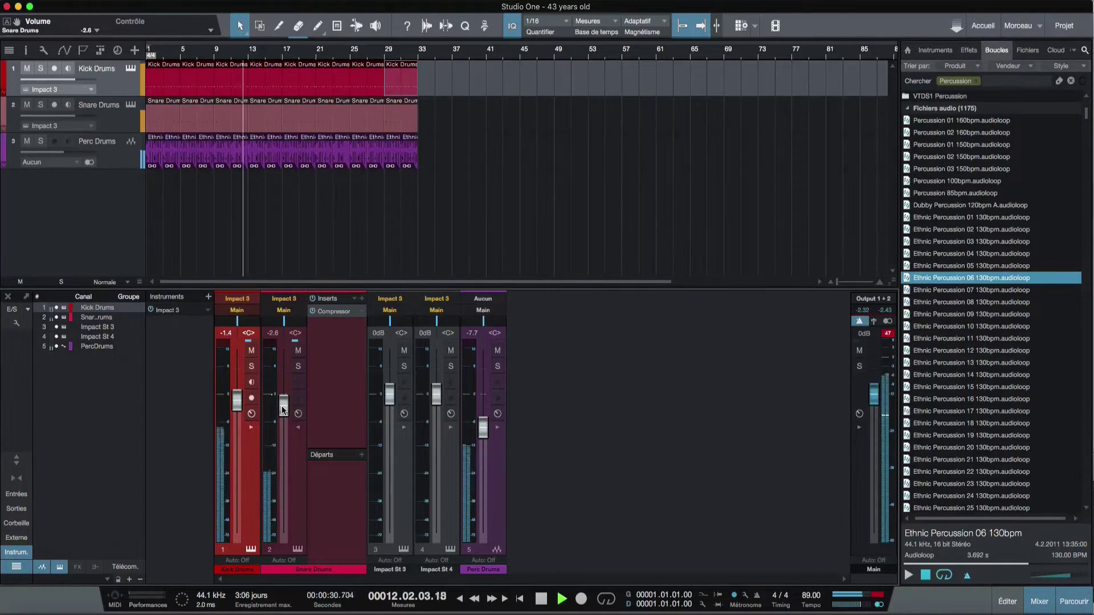
key("space")
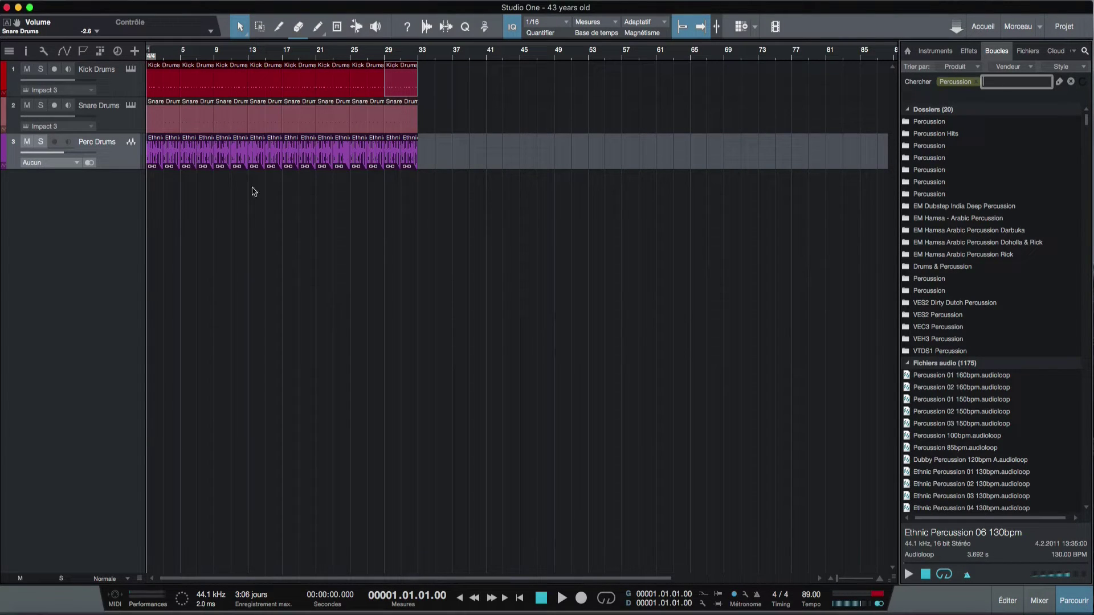
Step: Add the PreSonus Mai Tai synth from the instrument library as a new track below Perc Drums
left_click(934, 51)
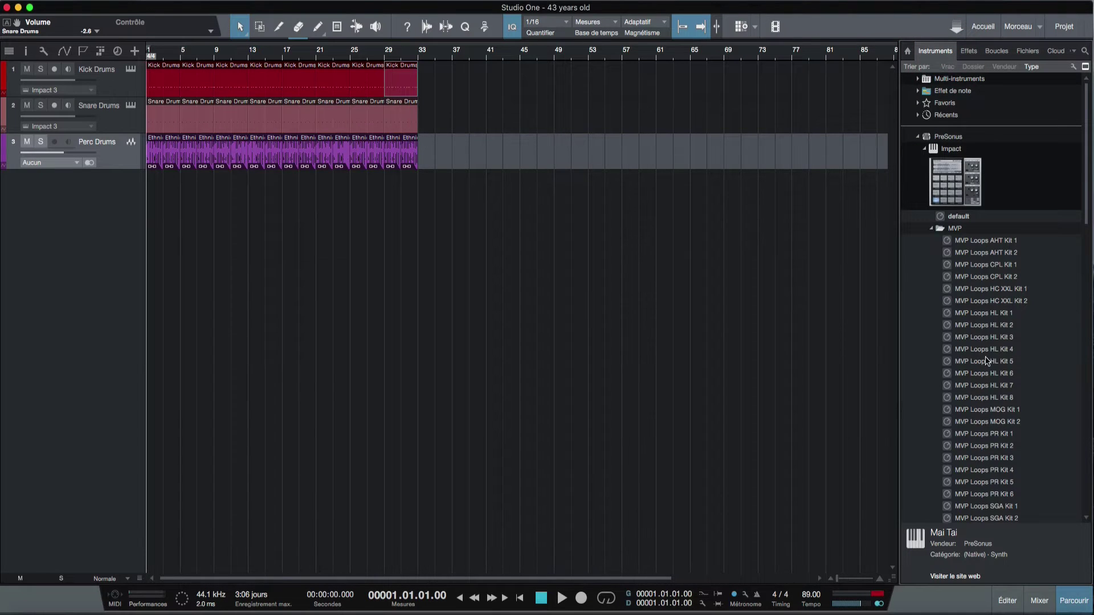
scroll(987, 360, "down", 20)
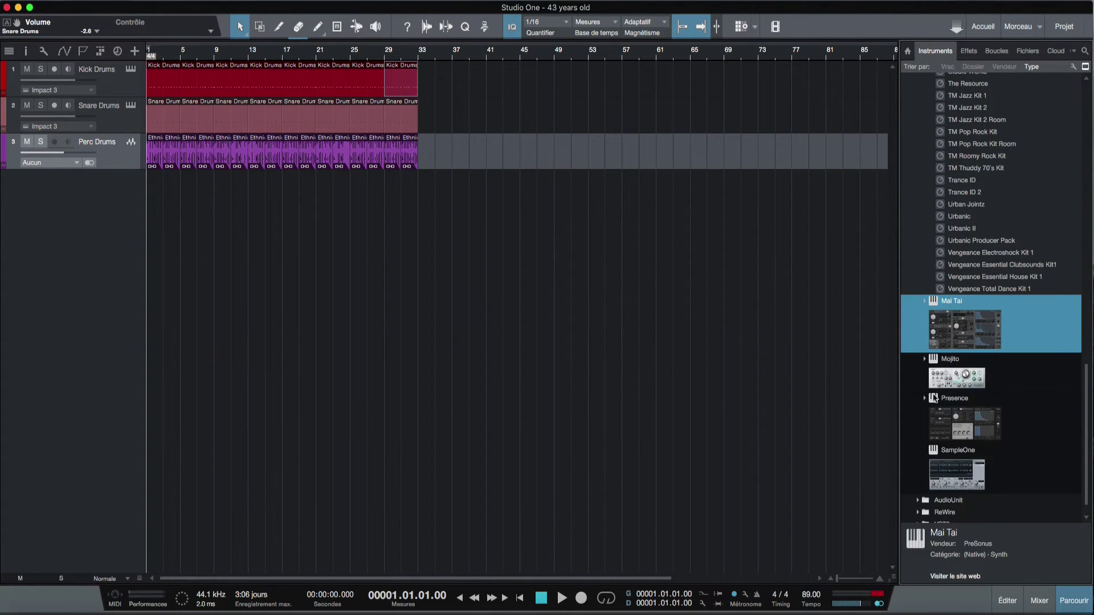
left_click(925, 301)
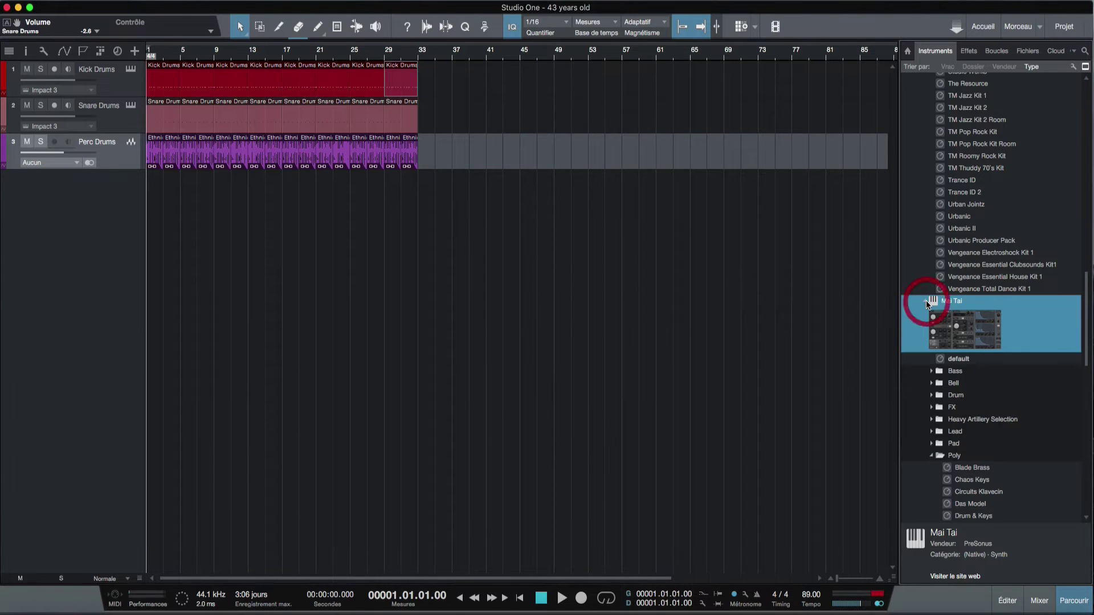
scroll(994, 351, "down", 1)
scroll(994, 350, "down", 2)
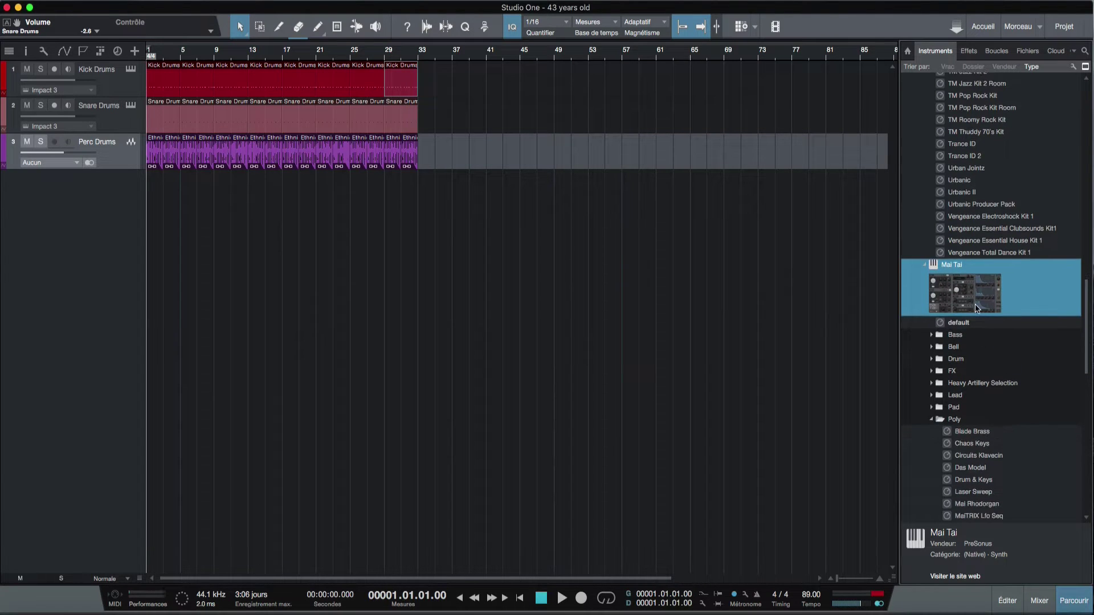
left_click_drag(968, 288, 164, 204)
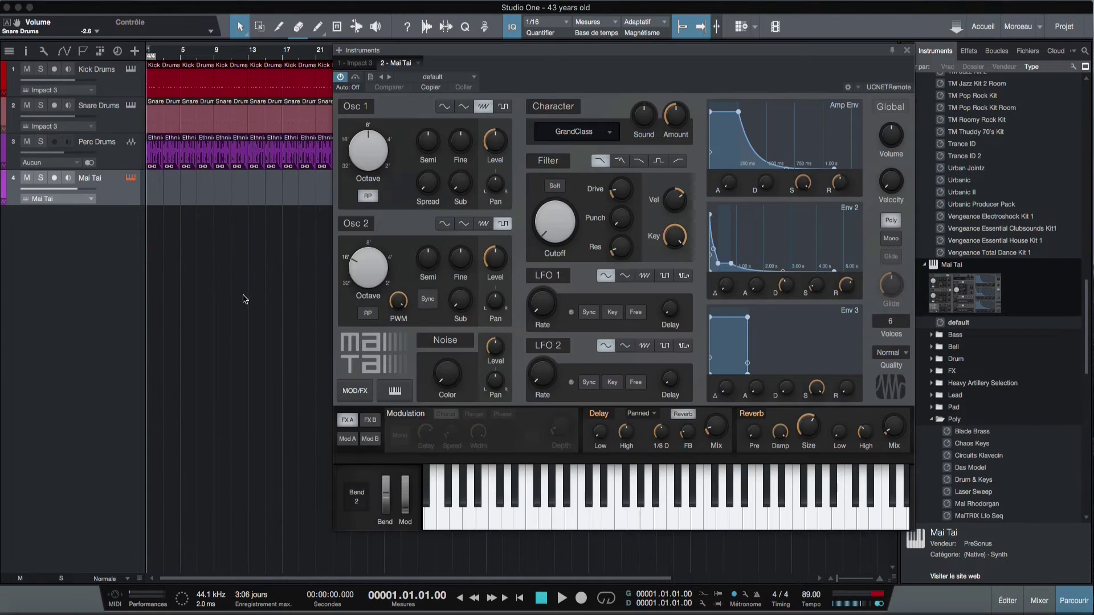
Step: Load the "Poly - Cornflakes" preset from Mai Tai's Poly folder
left_click(466, 78)
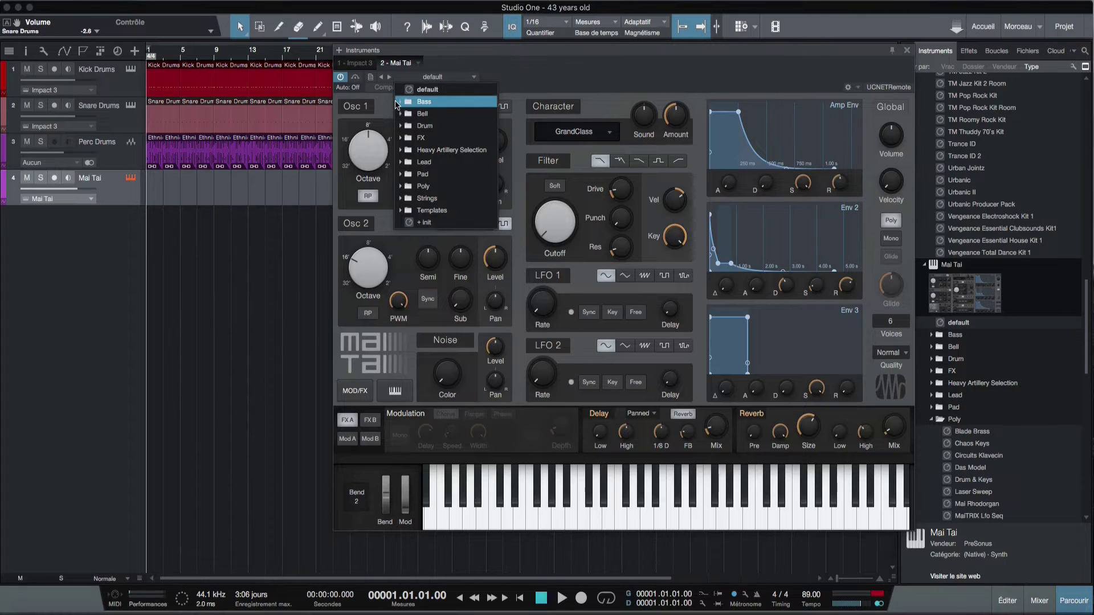
left_click(401, 186)
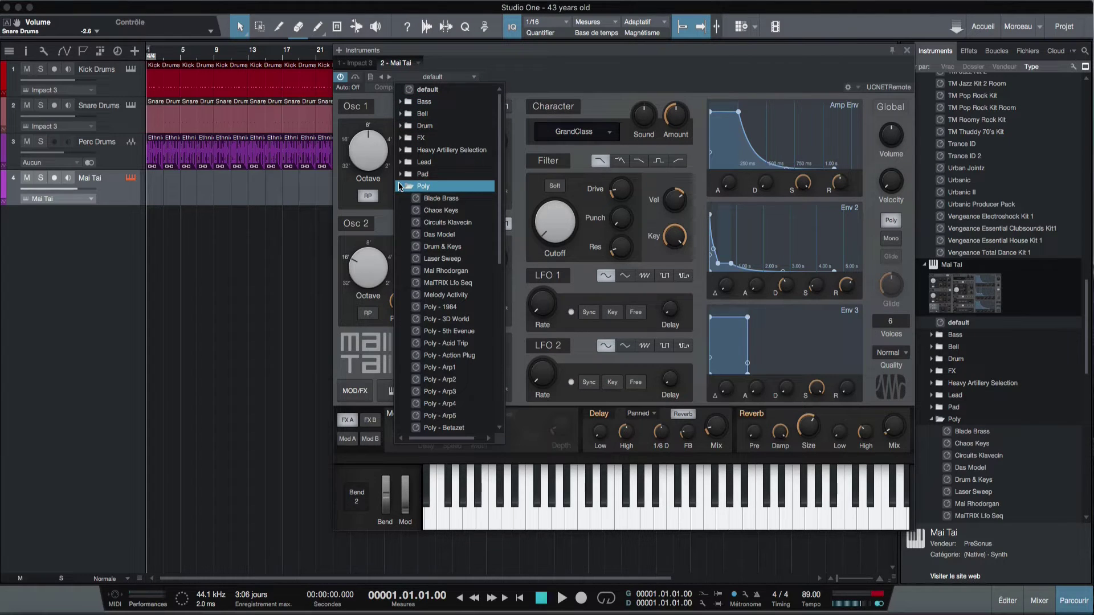
left_click(450, 247)
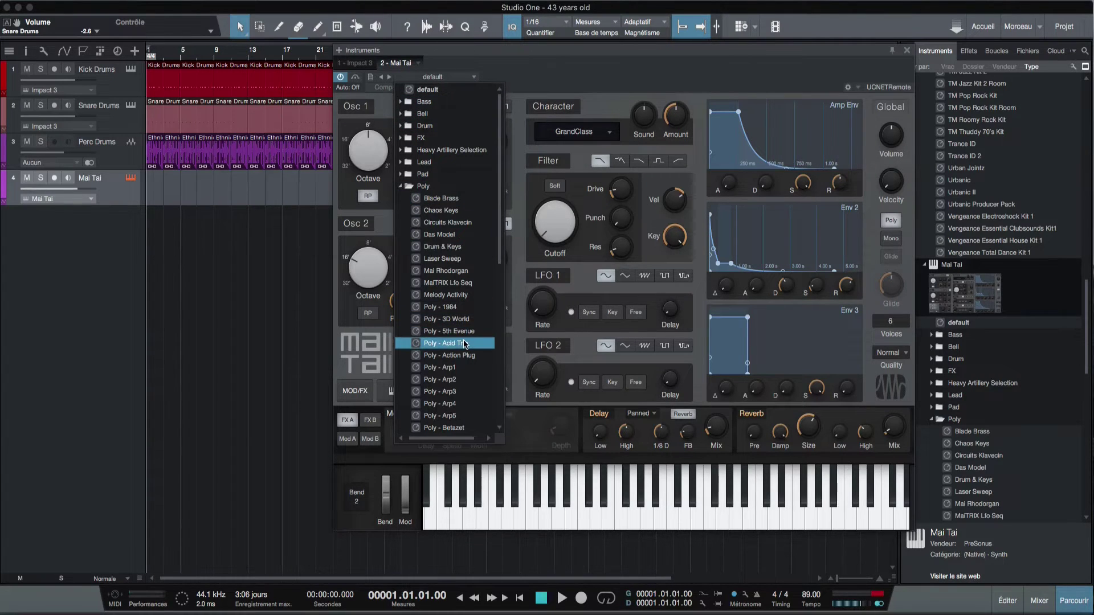
scroll(464, 344, "down", 5)
scroll(465, 343, "down", 1)
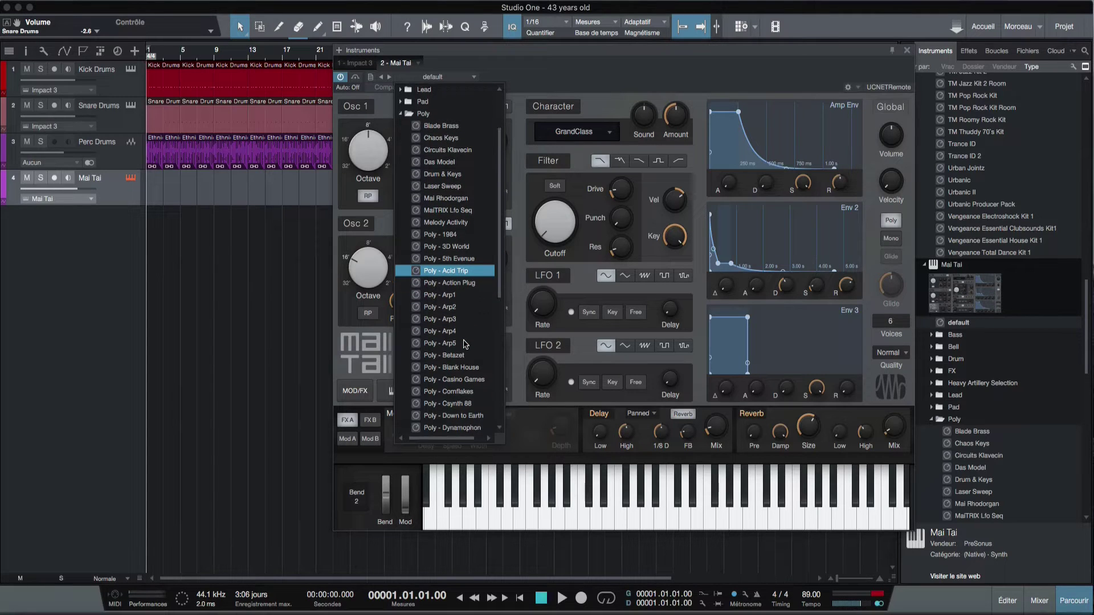
left_click(469, 393)
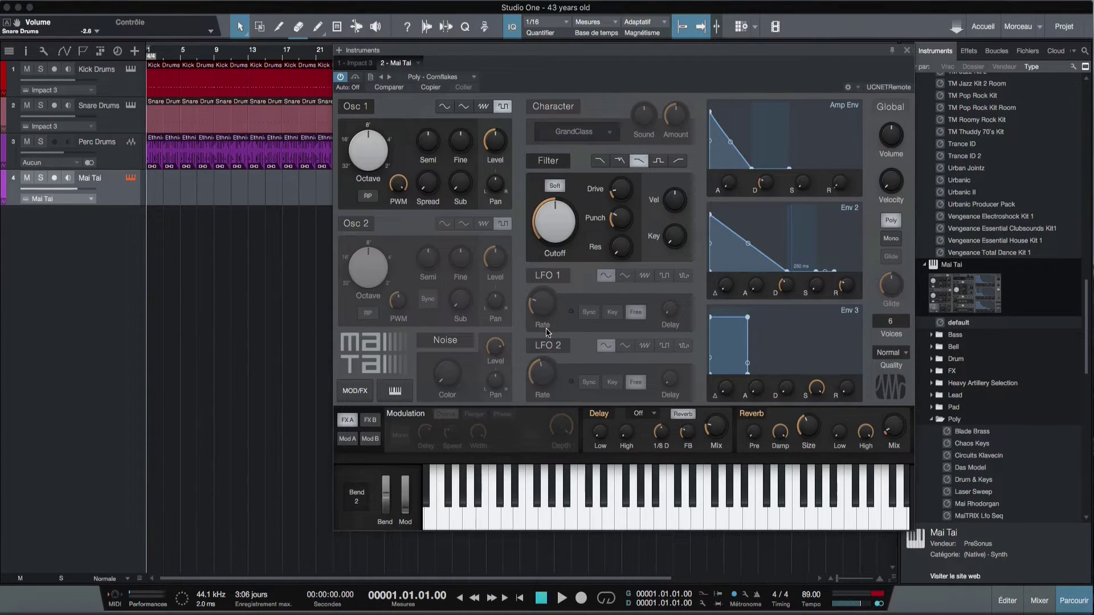
Step: Enable monitoring on the Mai Tai track and reduce the synth's delay mix to 0%
left_click(67, 178)
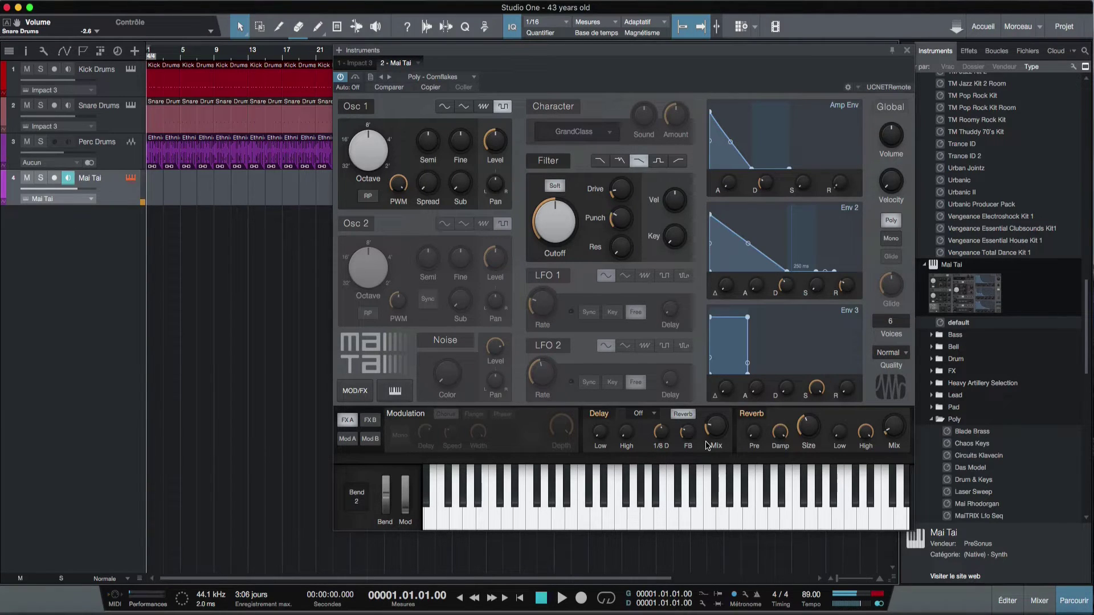
left_click_drag(714, 431, 713, 469)
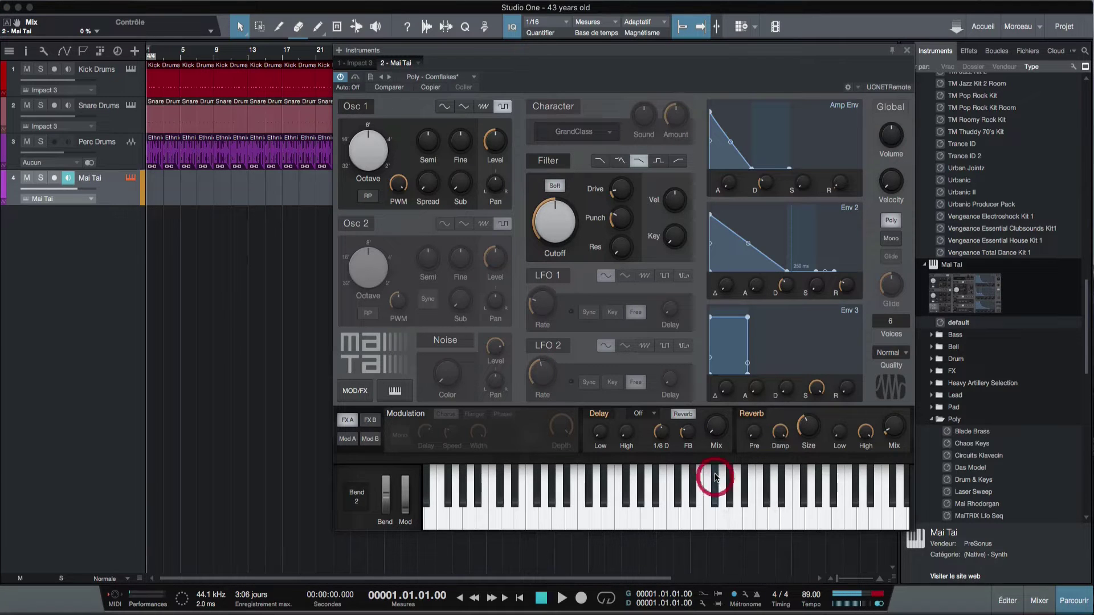
Step: Turn the Mai Tai's reverb mix all the way down and close the instrument window
left_click_drag(890, 430, 903, 459)
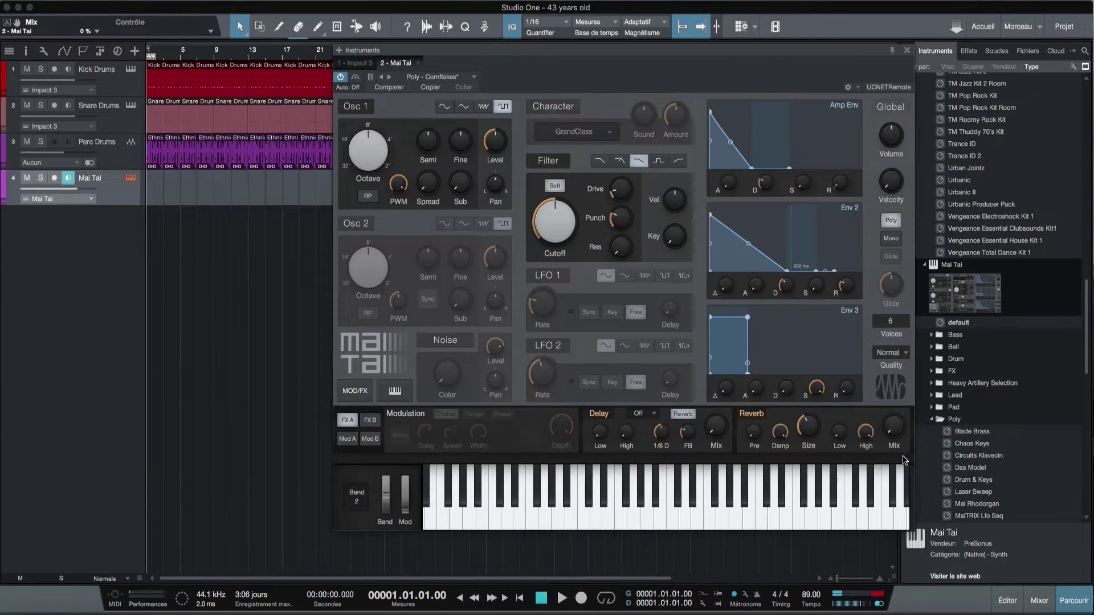
mouse_move(813, 430)
left_click(907, 50)
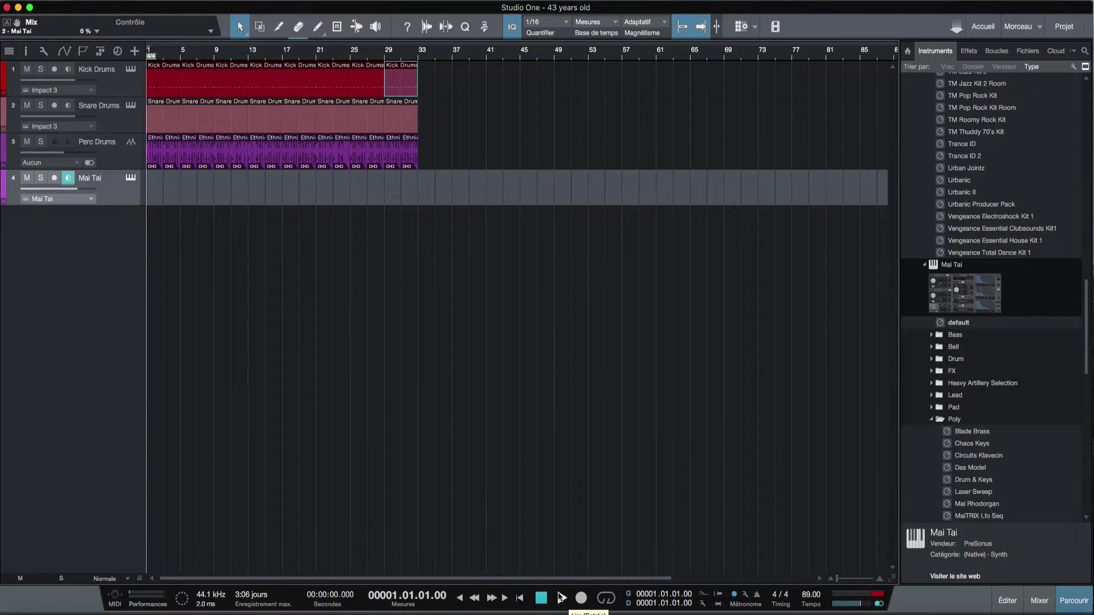
Step: Rehearse the Mai Tai part over the drums, arm its track, and record four bars starting at bar 3
key("space")
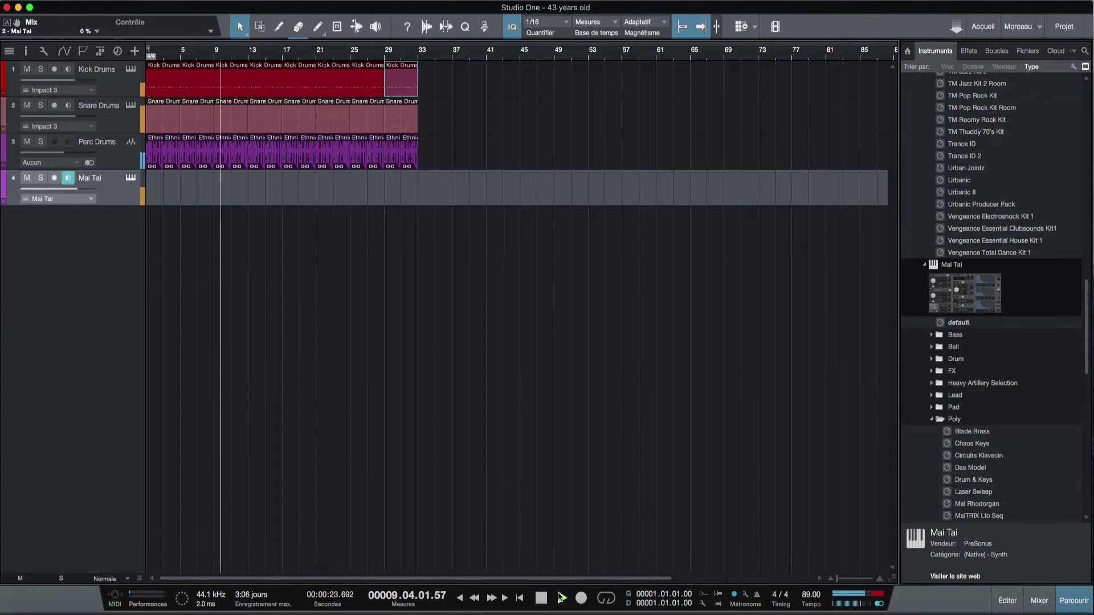
key("space")
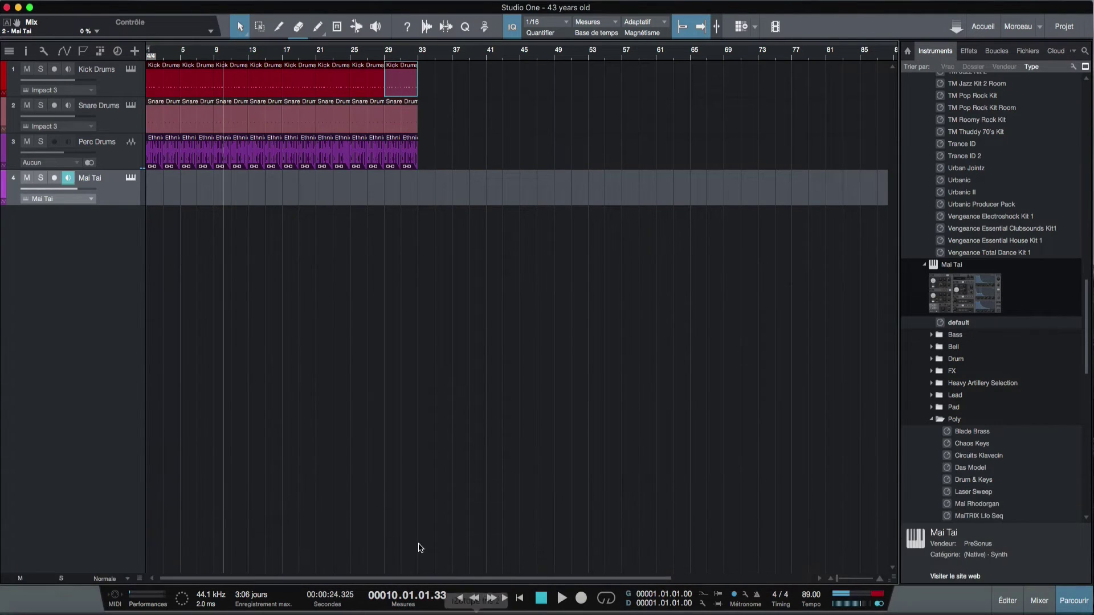
left_click_drag(158, 52, 230, 85)
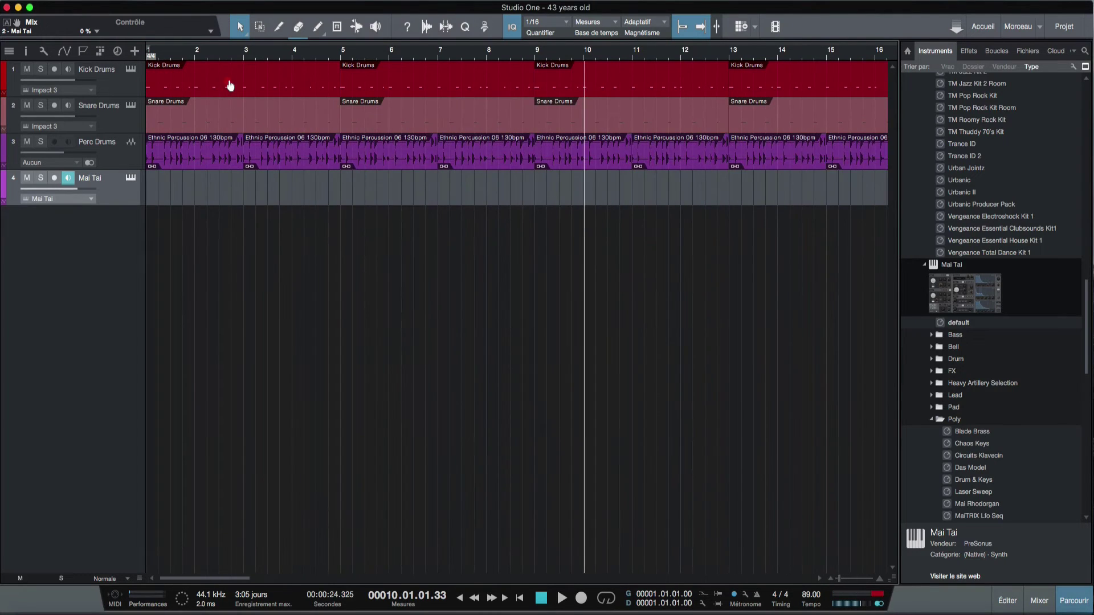
left_click(245, 57)
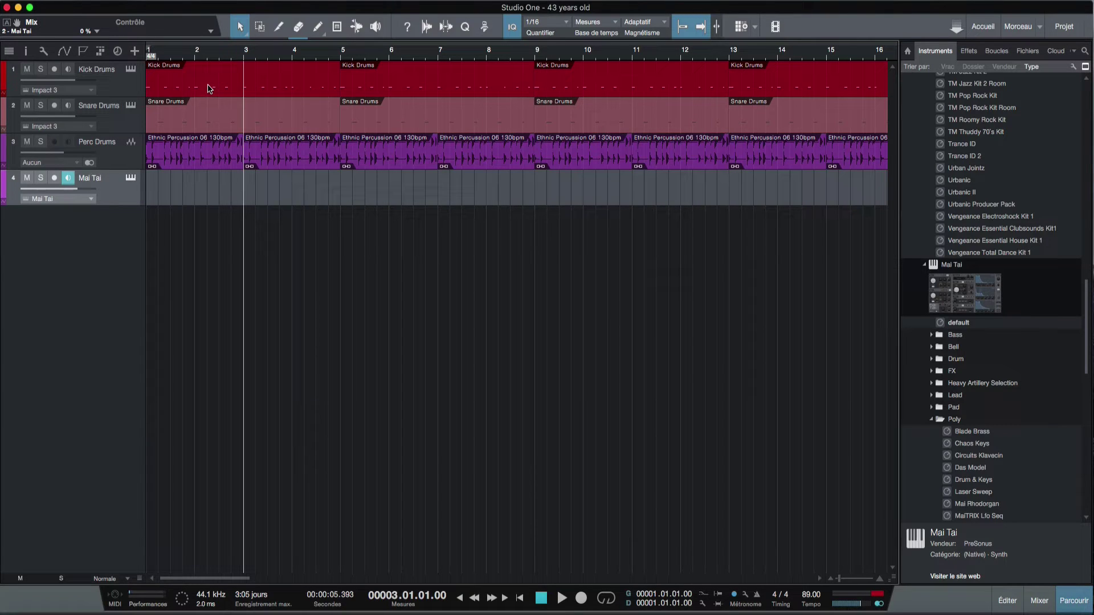
left_click(52, 179)
left_click(581, 598)
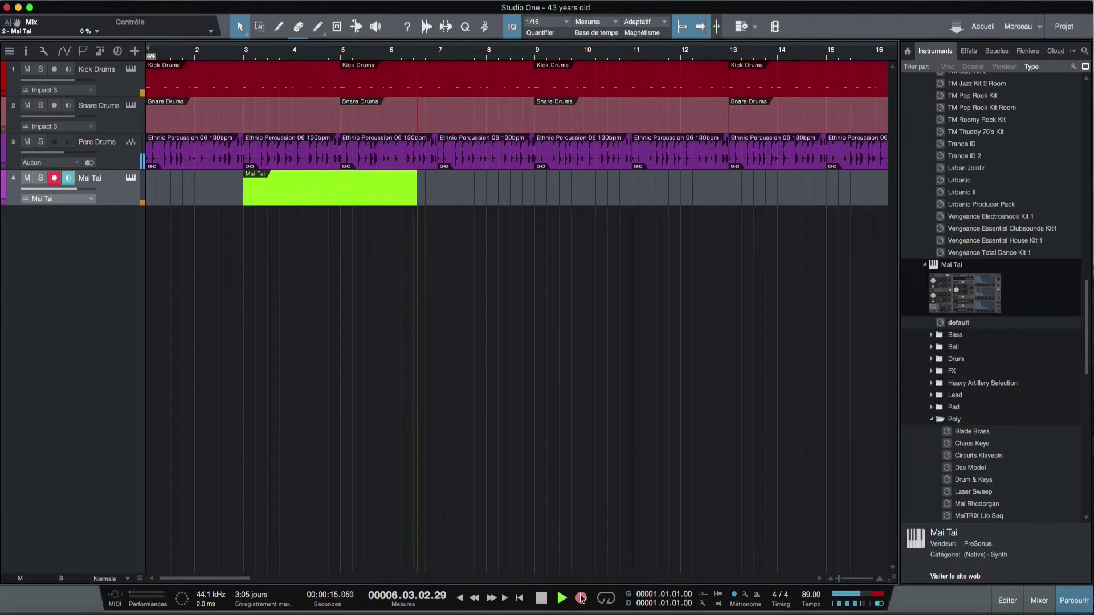
key("space")
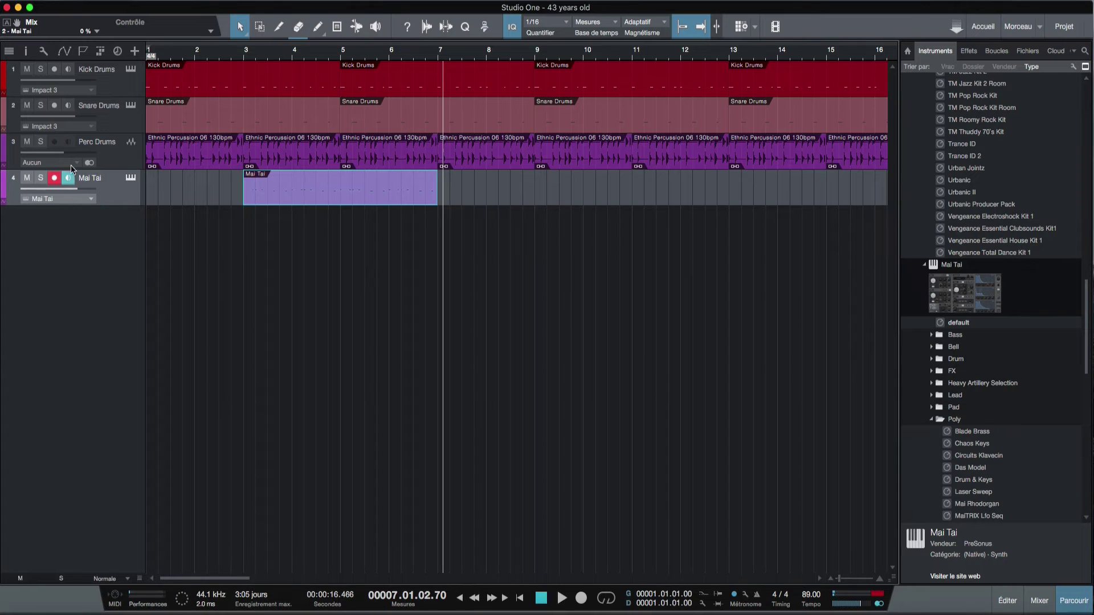
Step: Disable monitoring and recording on the Mai Tai track, and play back the recorded notes in the note editor
left_click(68, 179)
left_click(56, 180)
double_click(332, 183)
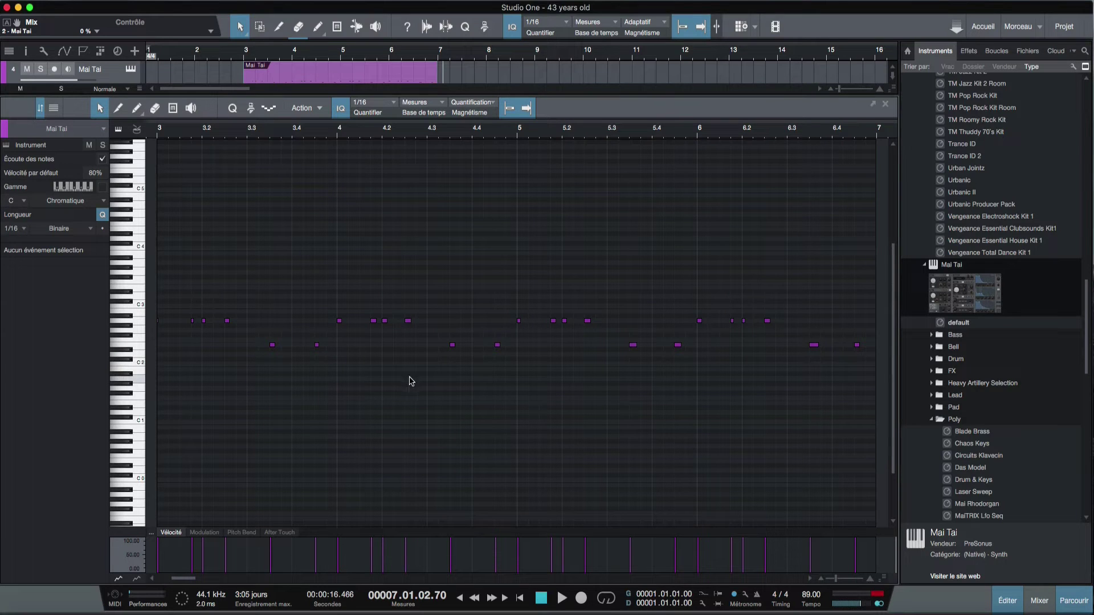
key("Home")
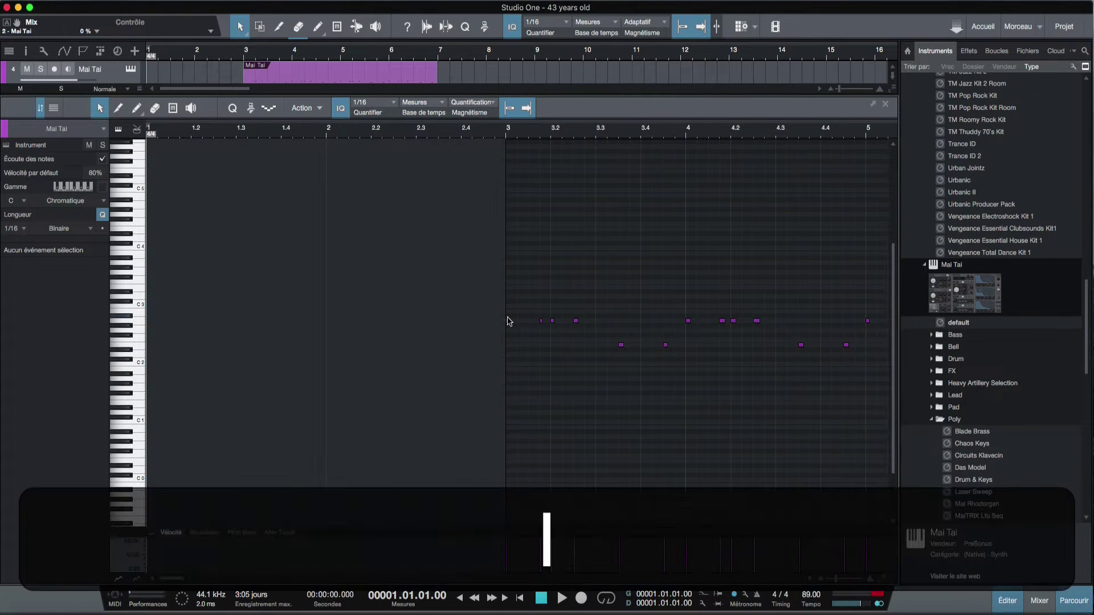
key("space")
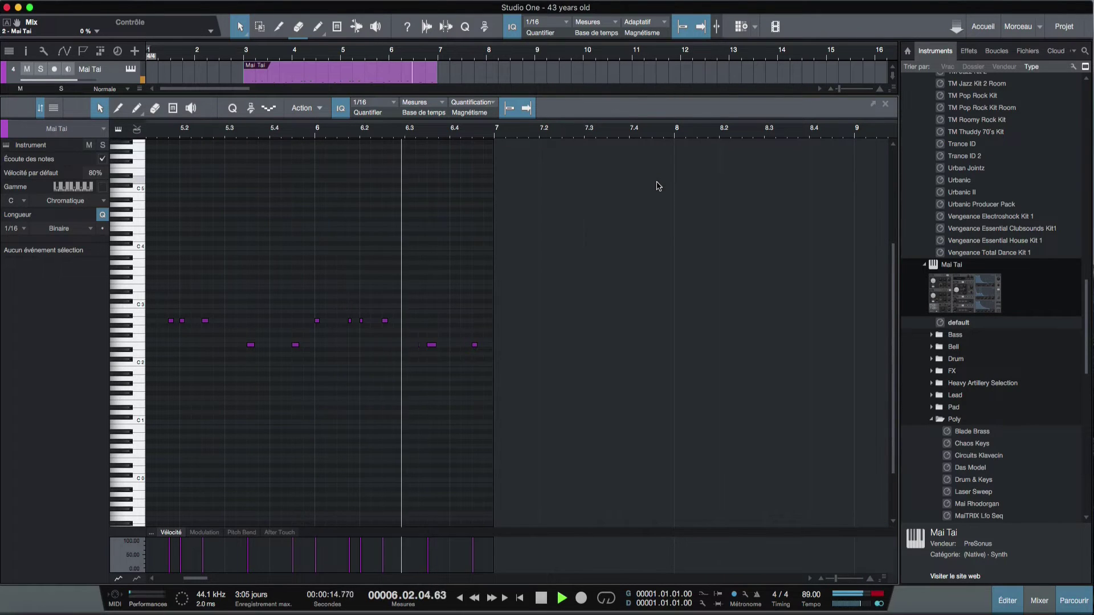
key("space")
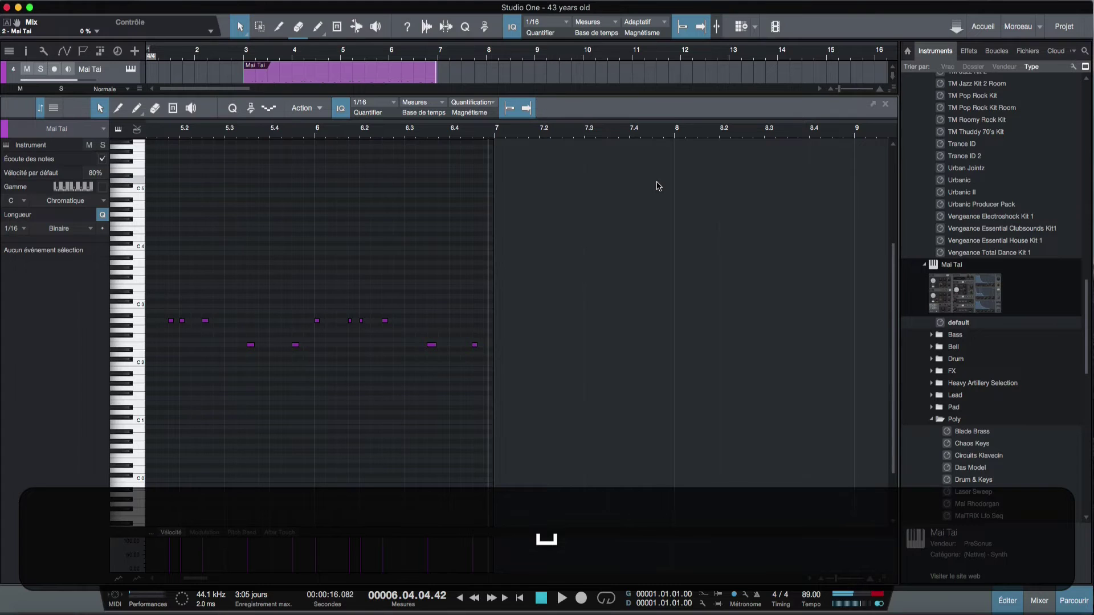
key("F2")
Step: Shorten the Mai Tai clip to two bars, spanning bar 3 to bar 5, and play it with the drums
left_click(243, 256)
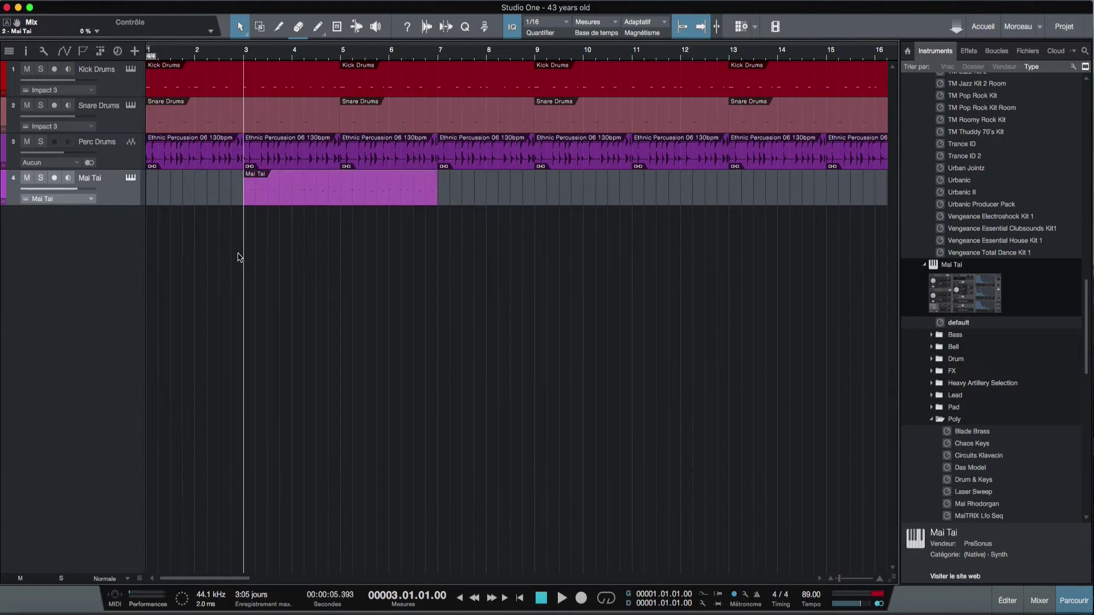
left_click(251, 196)
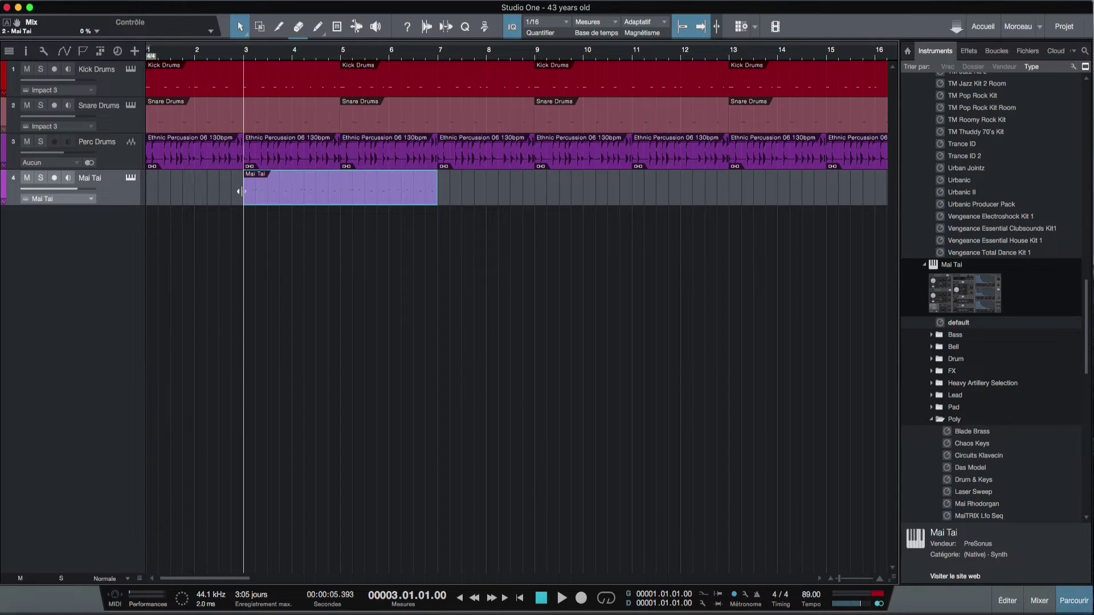
left_click_drag(241, 191, 293, 200)
key("space")
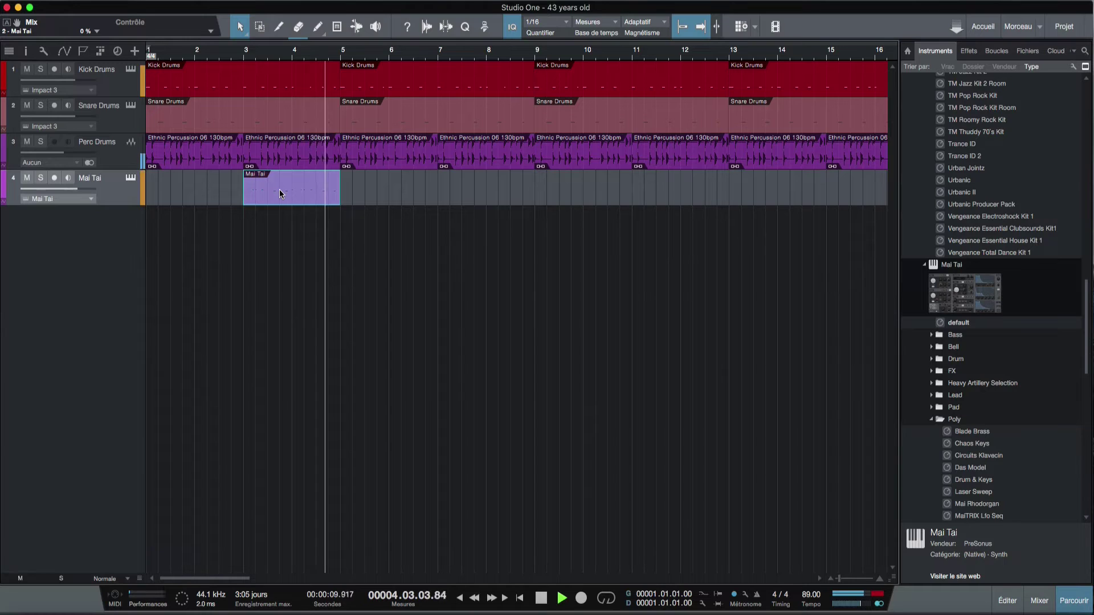
key("space")
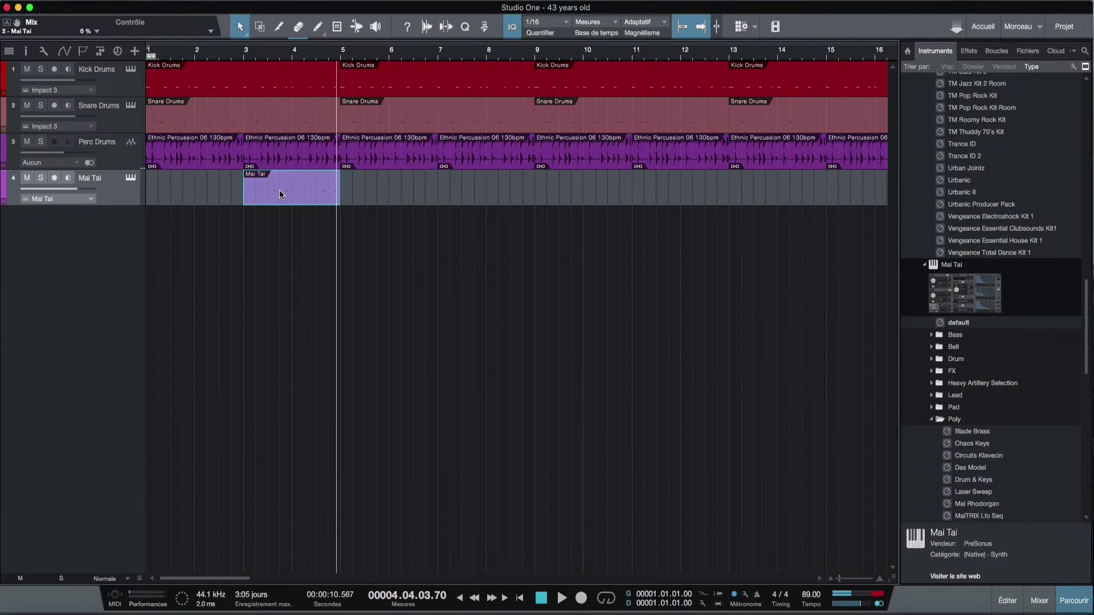
Step: Duplicate the two-bar Mai Tai clip repeatedly until the copies reach bar 33, where the drum tracks end
key("d")
key("d")
key("d")
key("d")
key("d")
key("d")
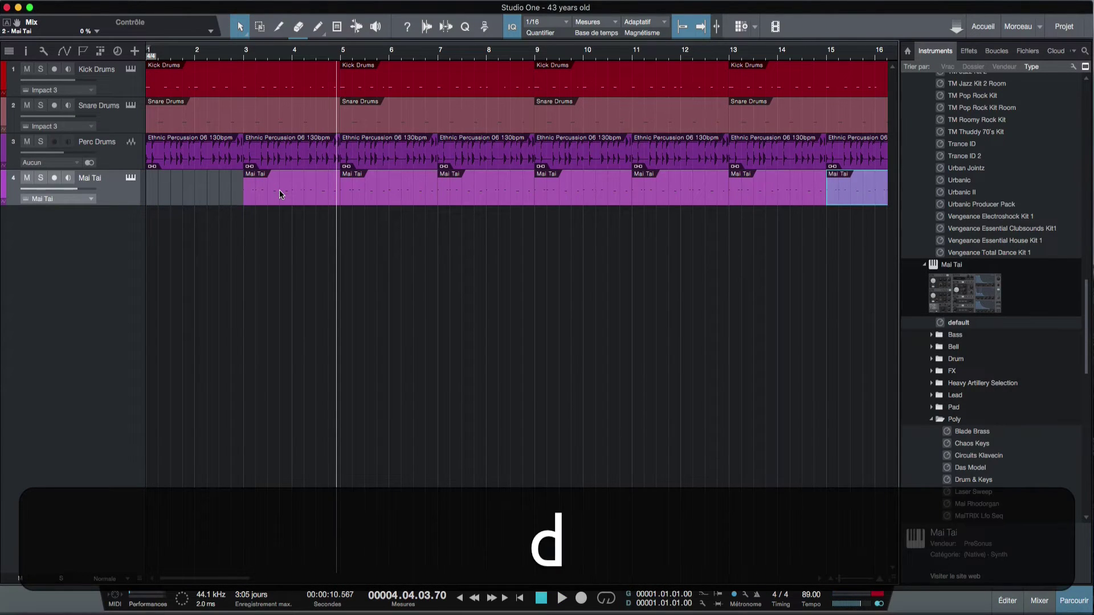
scroll(510, 54, "down", 5)
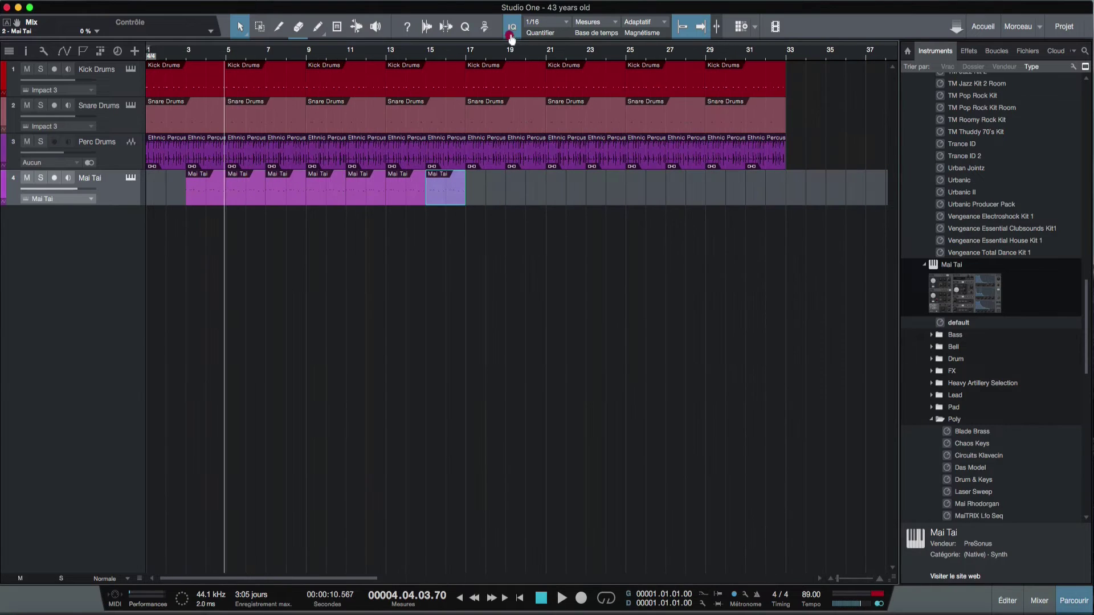
key("d")
key("d")
key("d")
key("d")
key("d")
key("d")
key("d")
key("d")
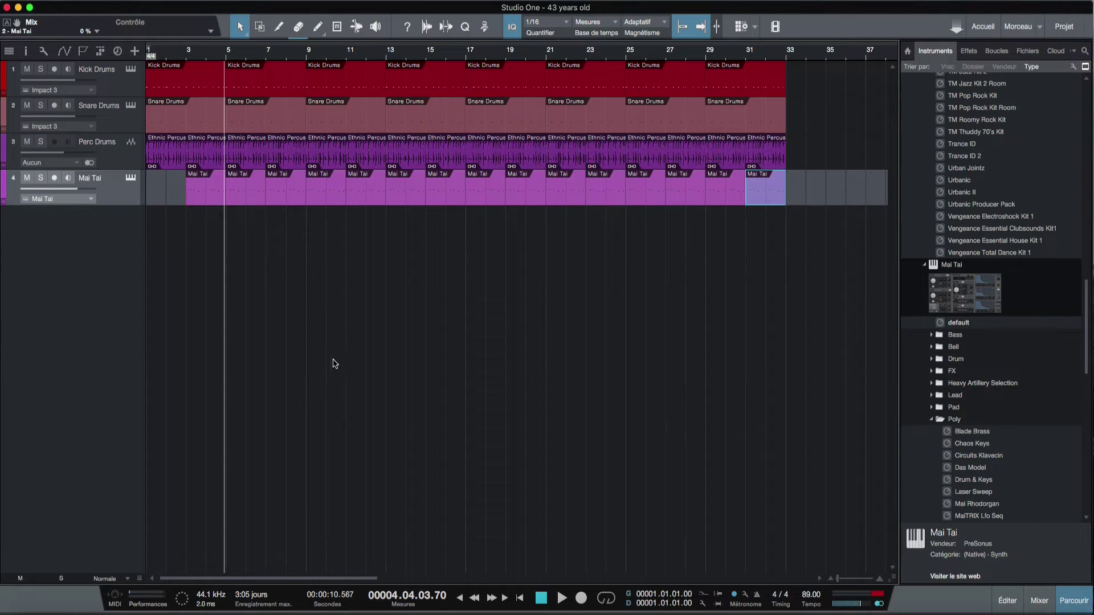
Step: Show the mixer, open the Beat Delay insert on Kick Drums, and solo the kick and snare tracks during playback
key("F3")
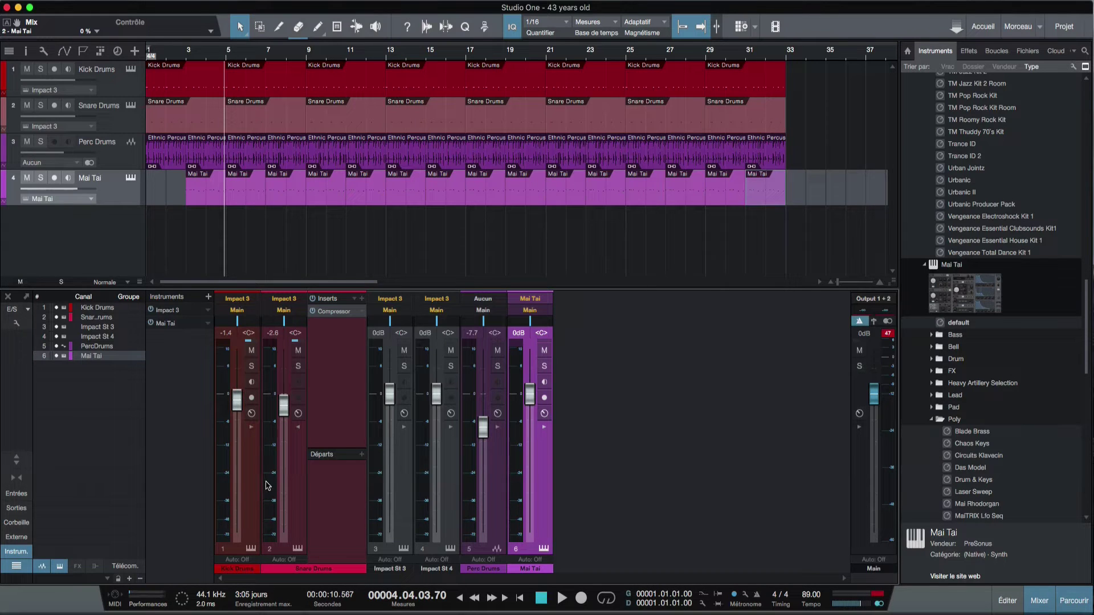
left_click(251, 427)
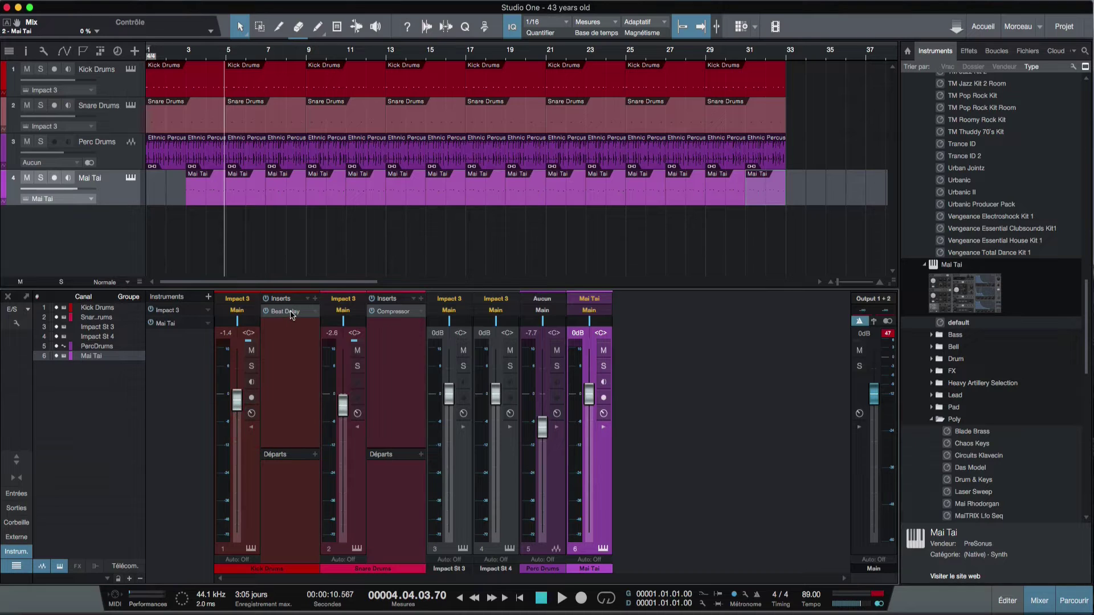
left_click(292, 312)
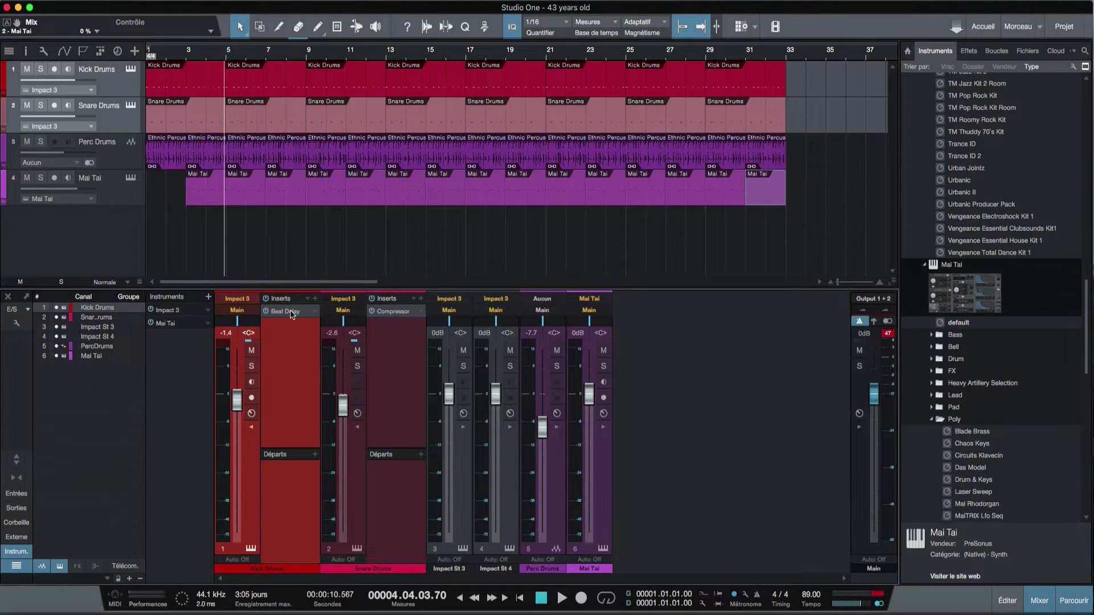
left_click(291, 311)
key("space")
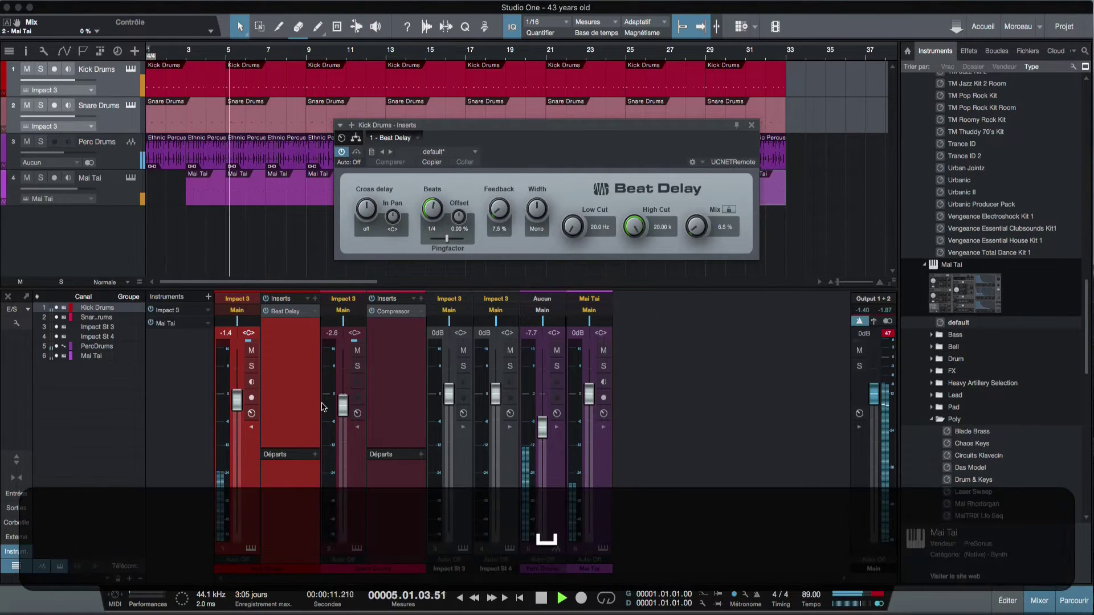
key("s")
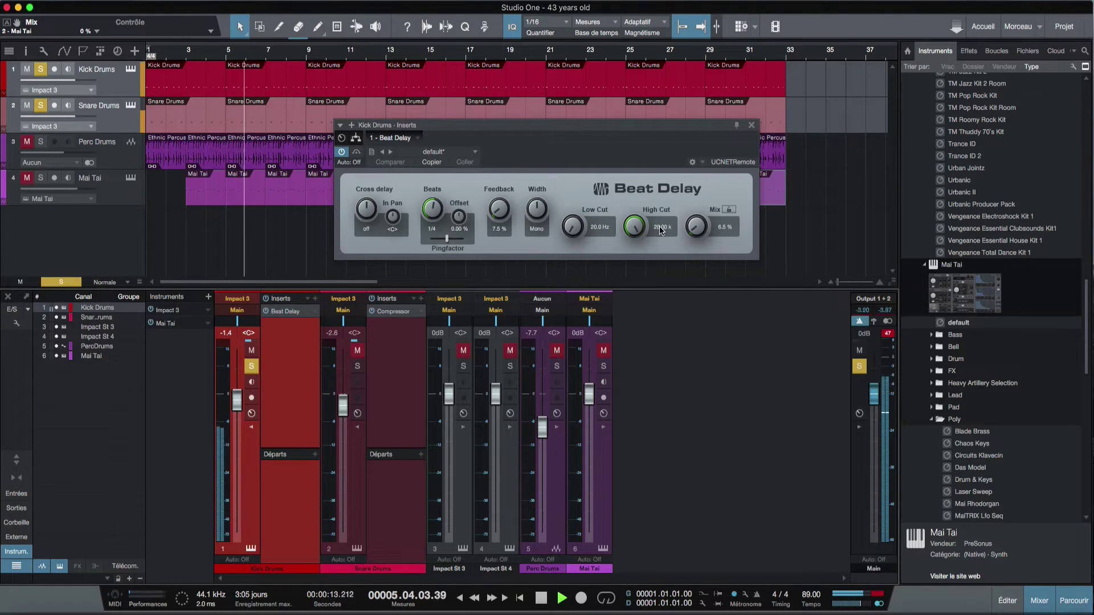
Step: Set the kick's Beat Delay to 4.5% mix, 1.5% feedback, St 11% width and 1.99 kHz high cut, keeping Pingfactor at Same
scroll(697, 226, "down", 1)
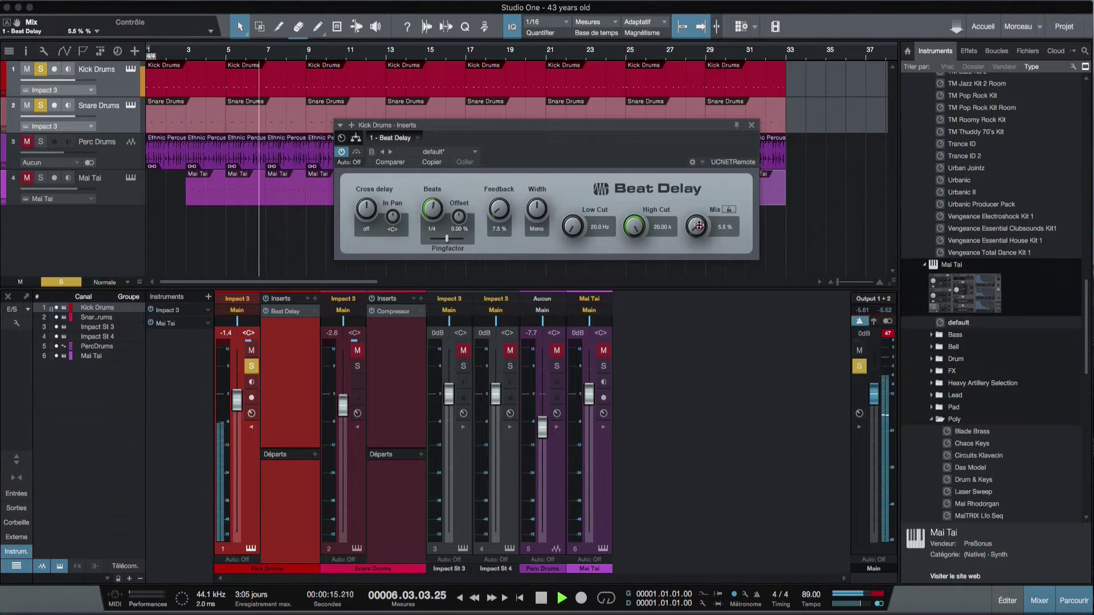
scroll(699, 225, "down", 1)
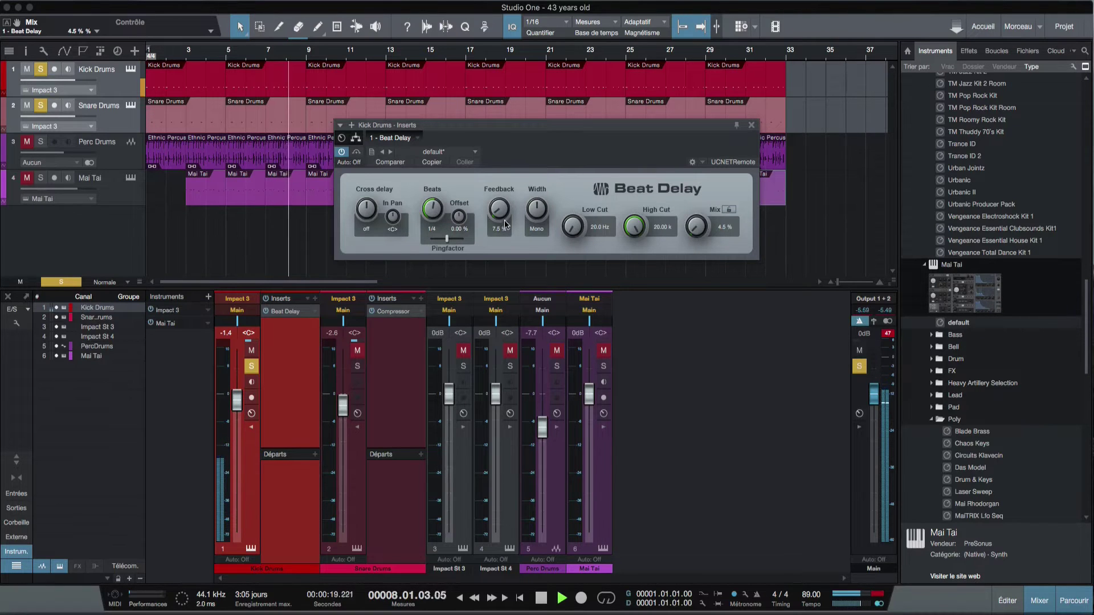
left_click_drag(500, 210, 543, 205)
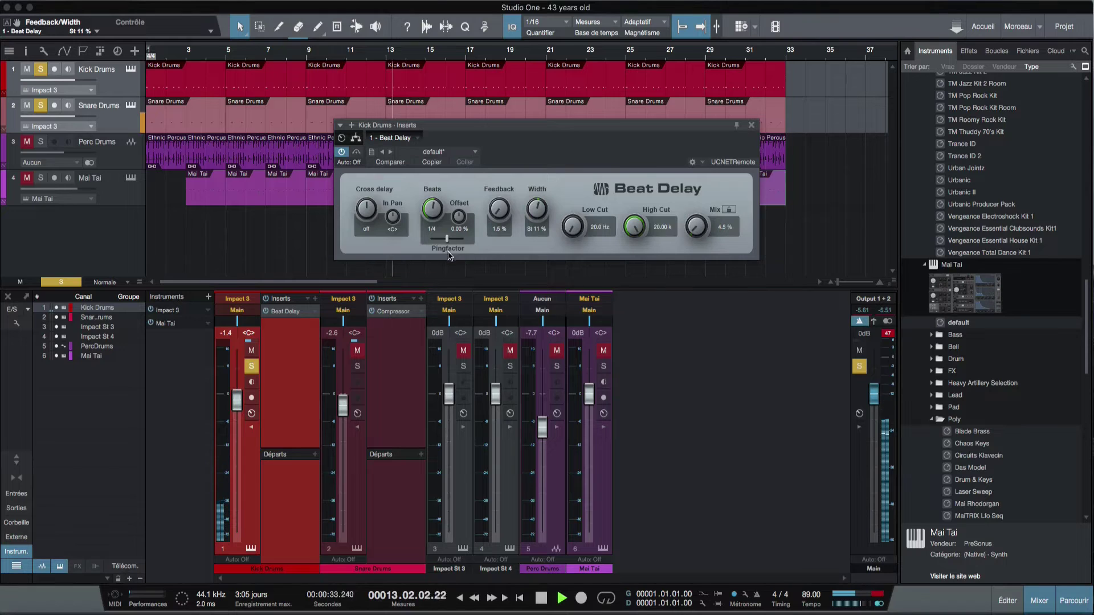
left_click_drag(448, 243, 443, 241)
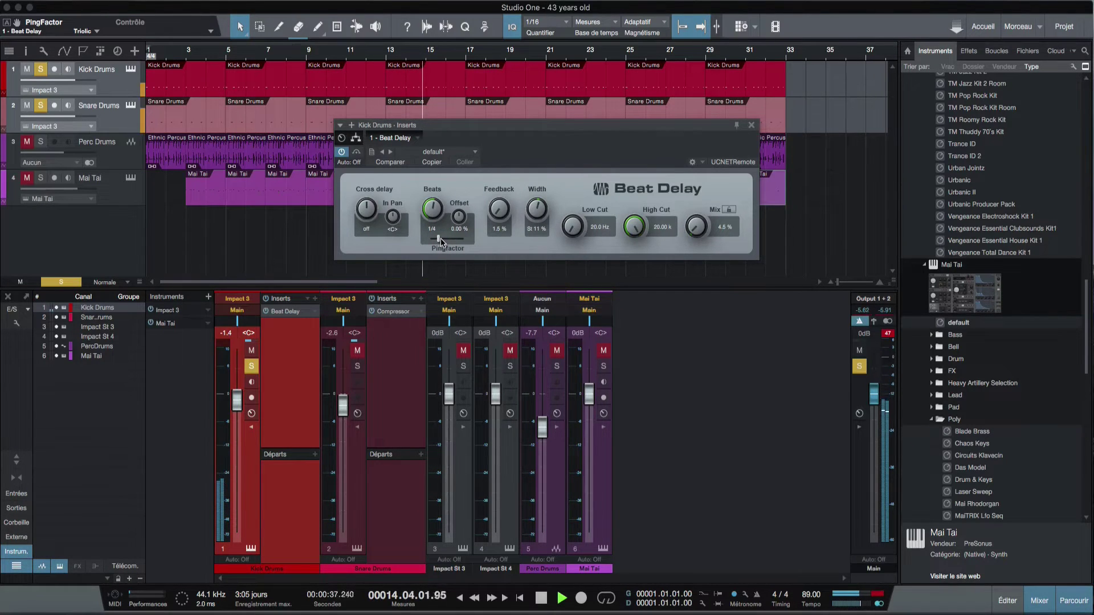
left_click_drag(442, 241, 449, 239)
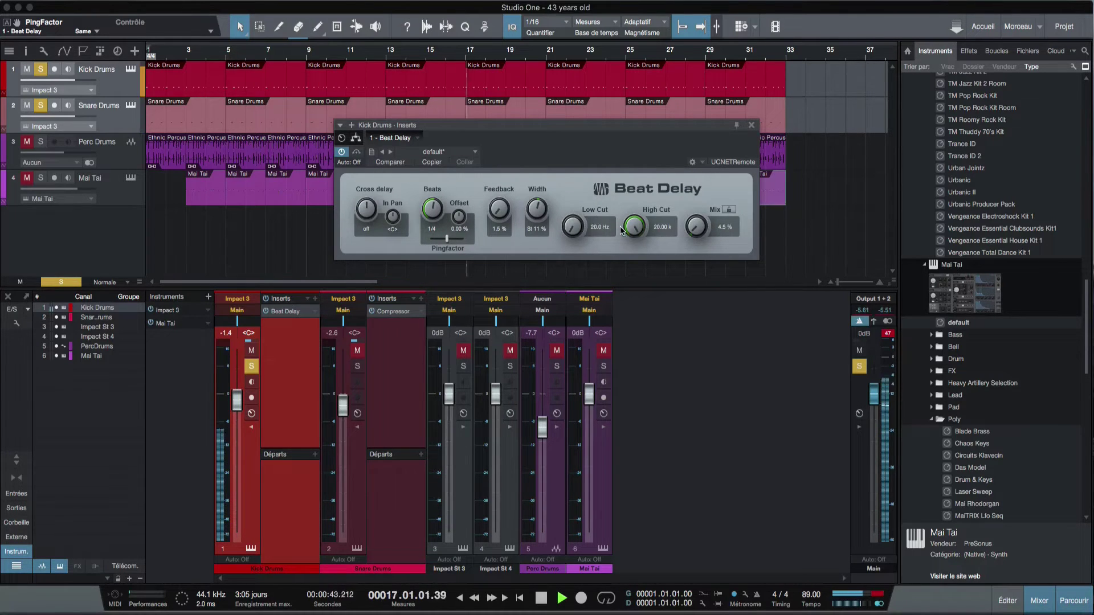
left_click_drag(633, 233, 644, 300)
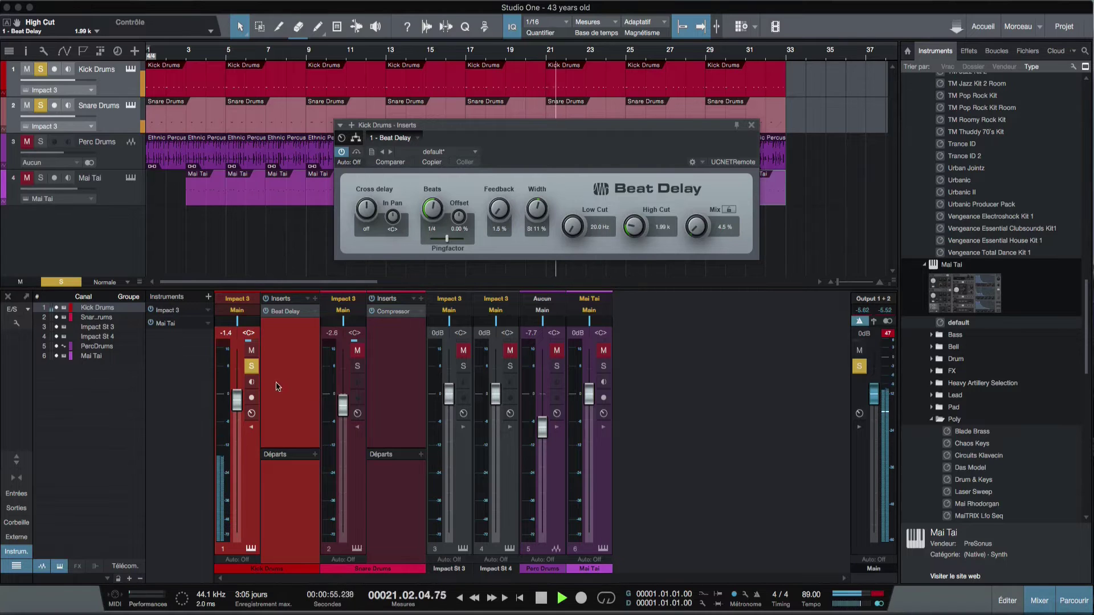
Step: Unsolo the drums, lower the Mai Tai channel to -5.7 dB during playback, and close the Beat Delay window
left_click(251, 366)
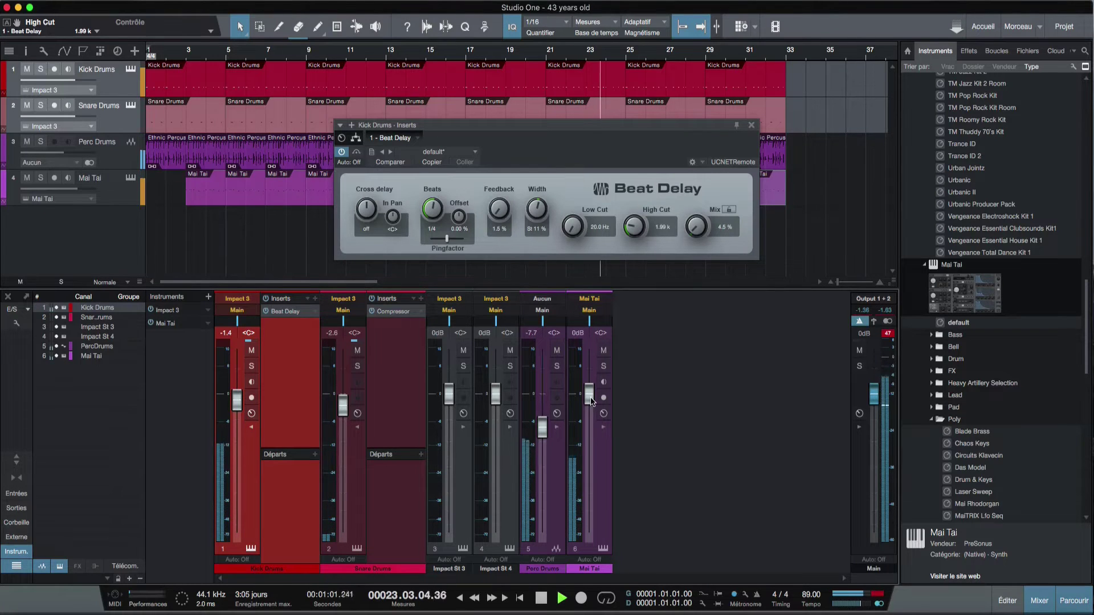
left_click_drag(590, 398, 590, 423)
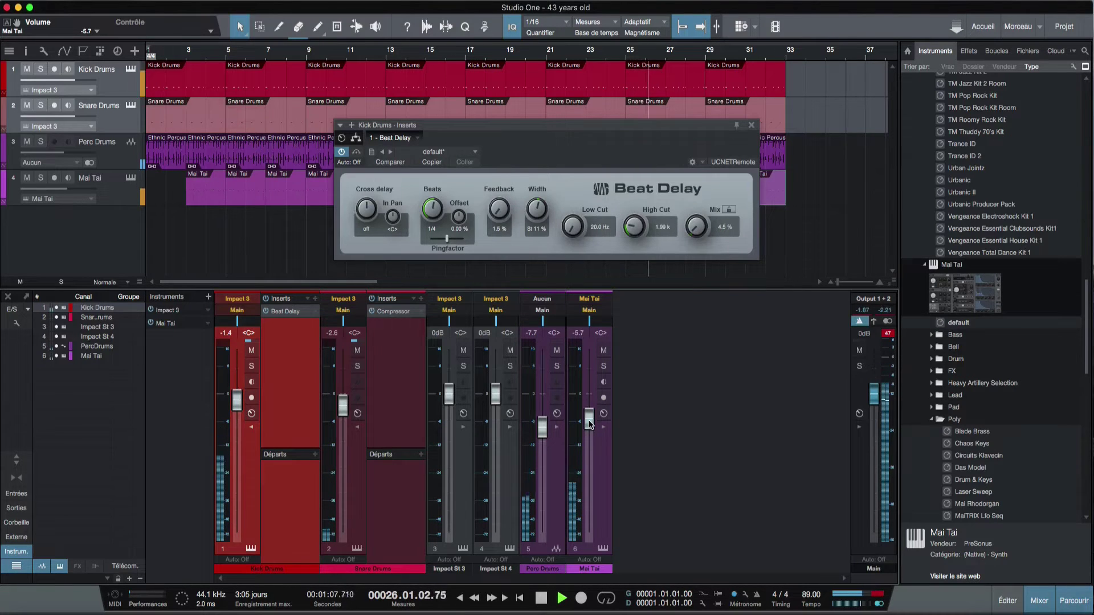
left_click(751, 125)
key("space")
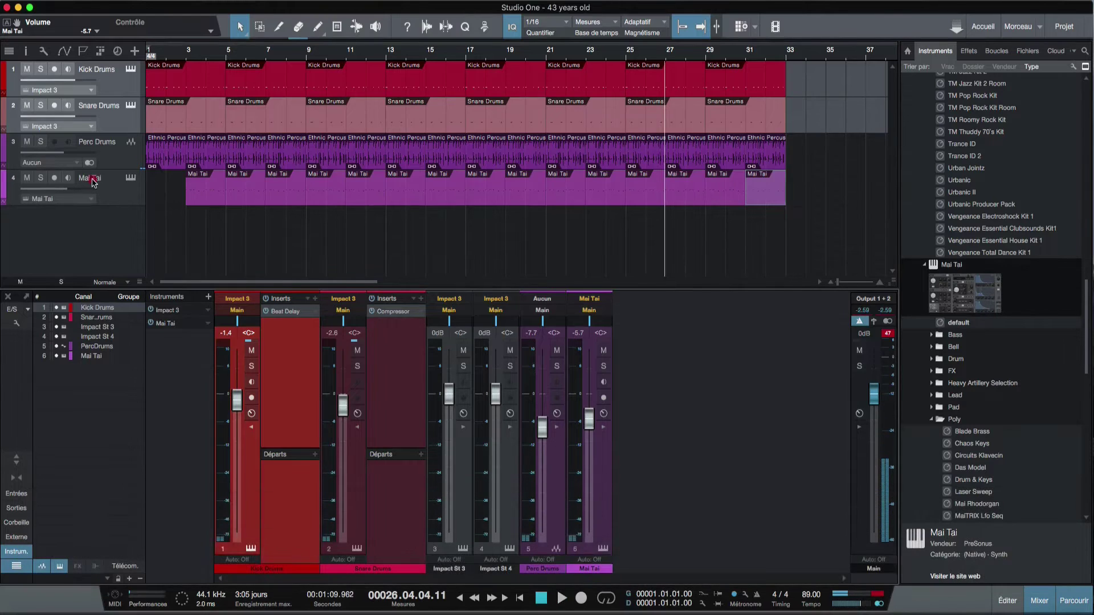
Step: Rename the Mai Tai track Synth Perc and change its track colour to a dark pink
double_click(92, 178)
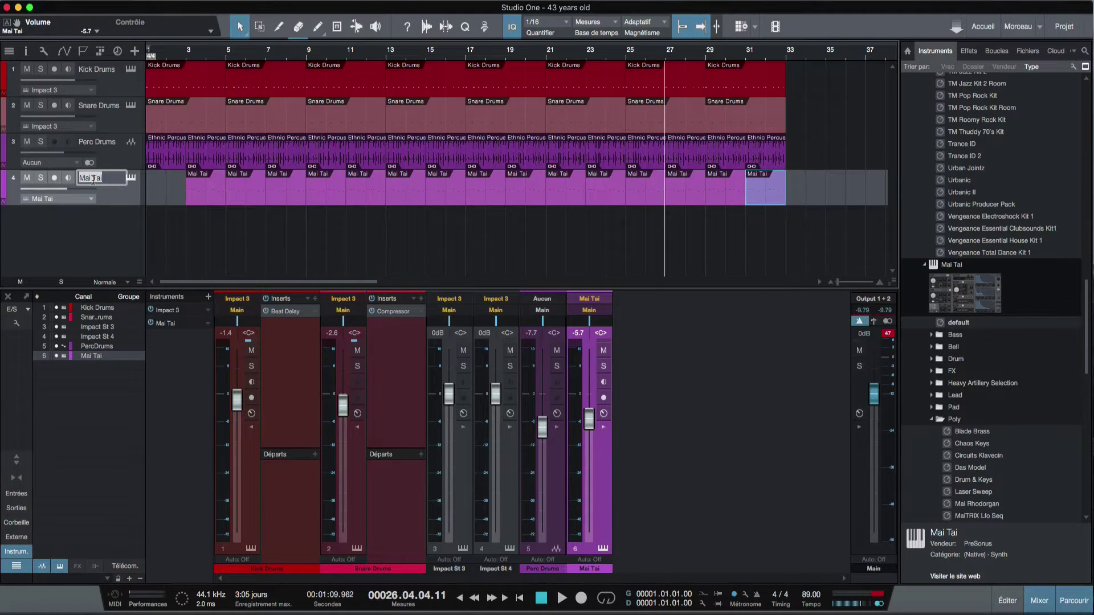
key("shift")
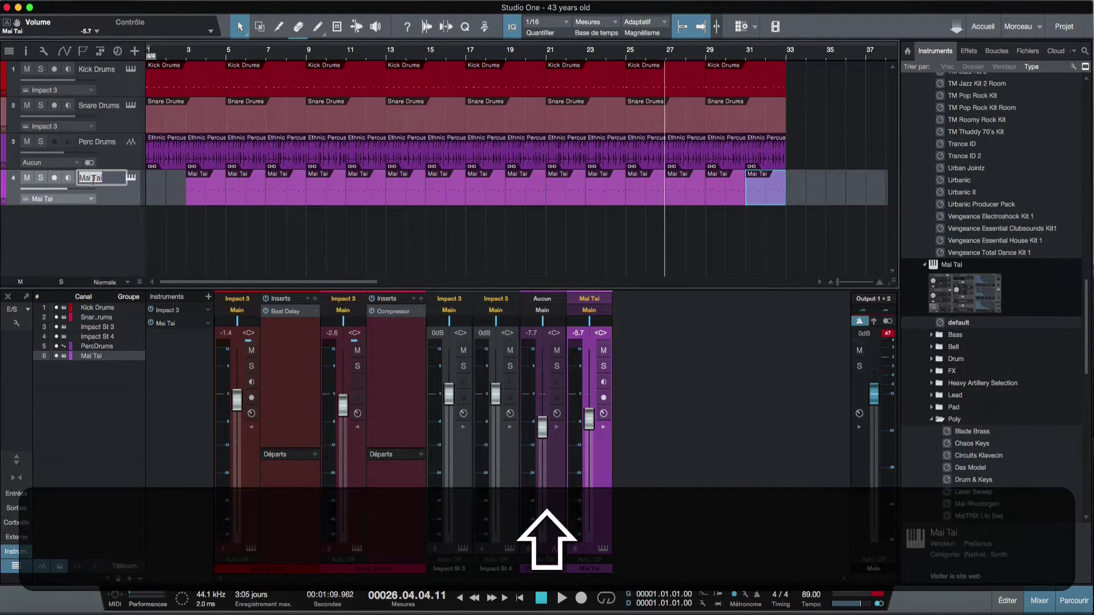
type("Synth P")
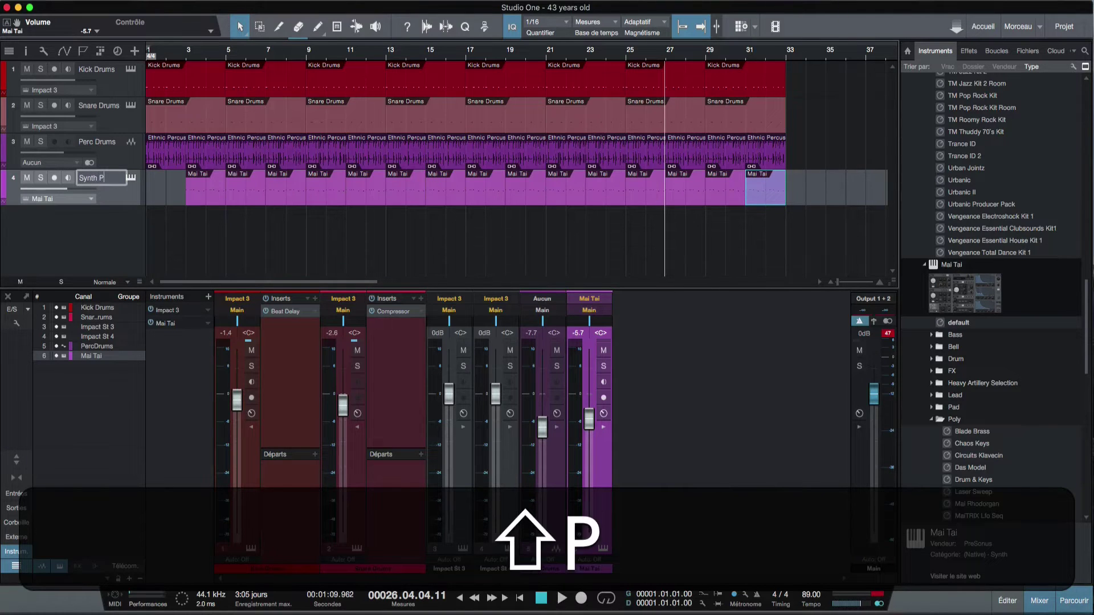
type("erc")
key("Return")
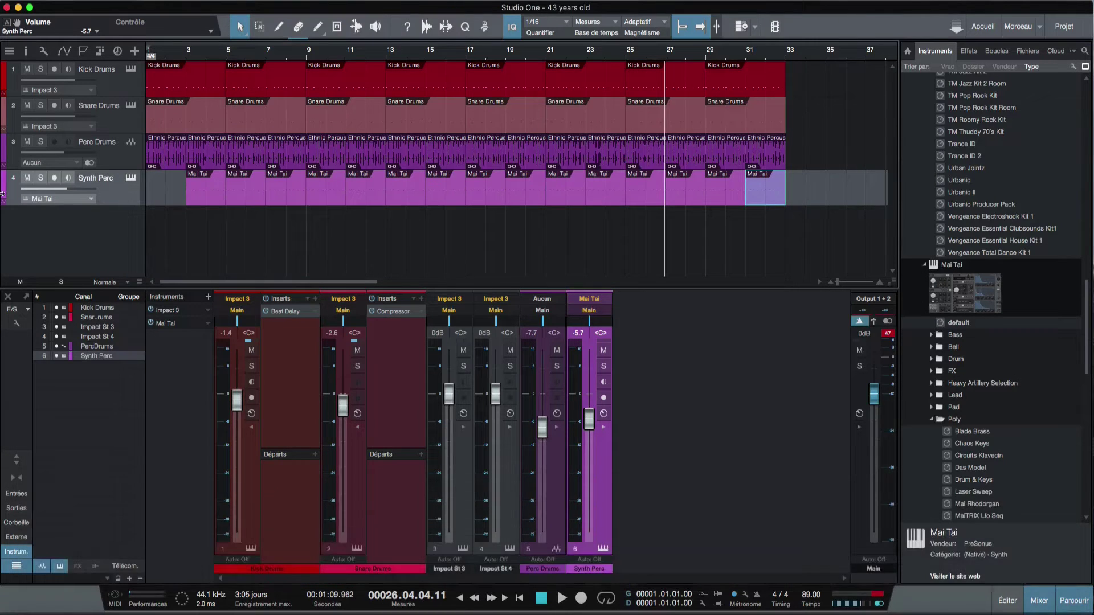
left_click(6, 194)
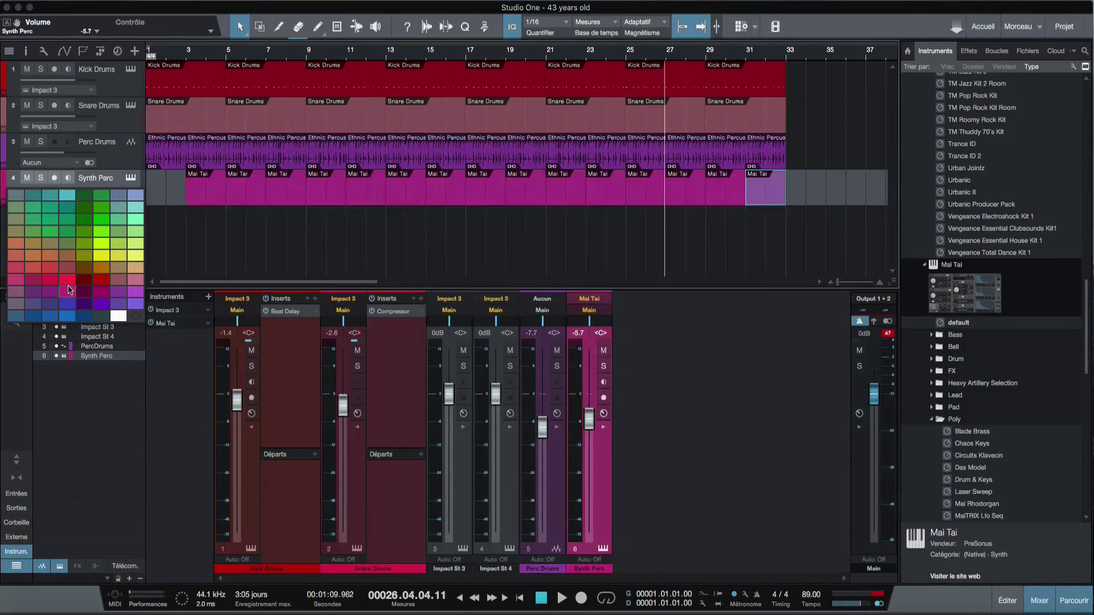
left_click(34, 281)
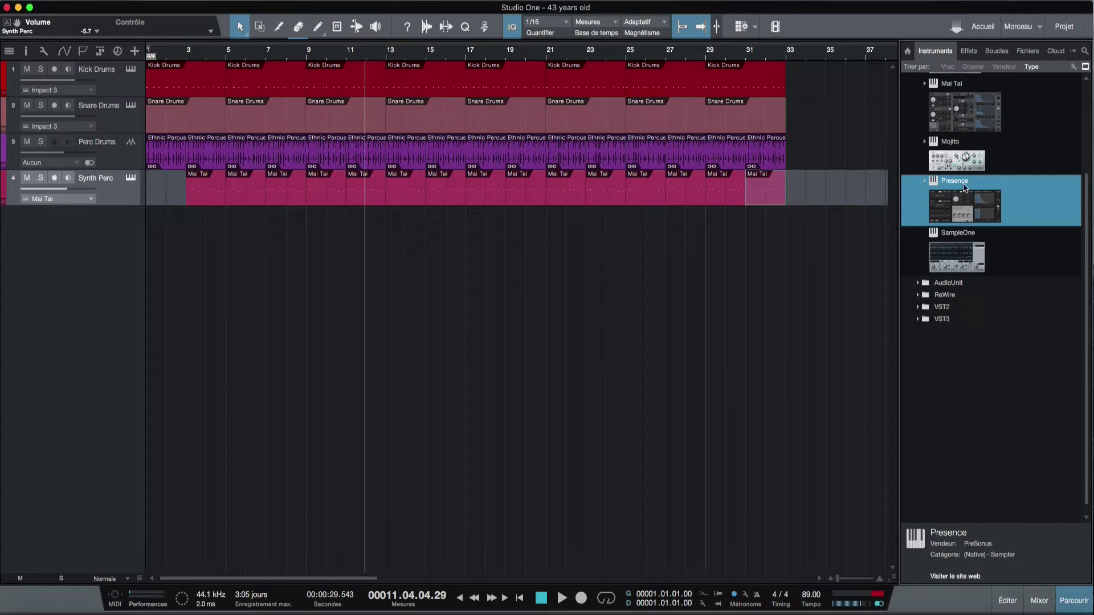
Step: Create a new instrument track from Presence's Acoustic Piano - Ballad preset and enable its monitoring
left_click(924, 182)
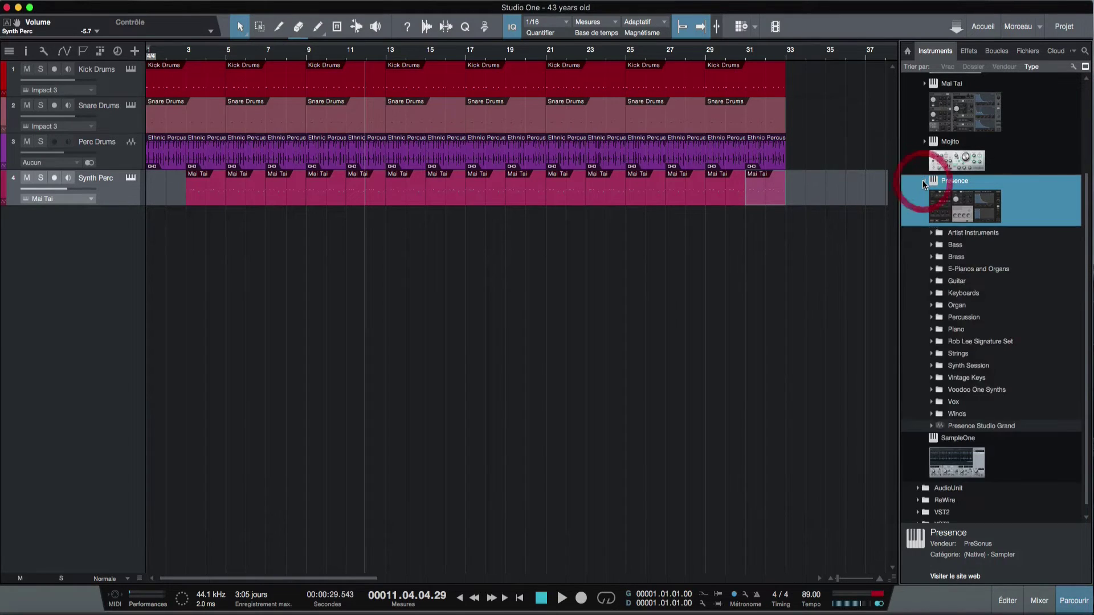
left_click(932, 331)
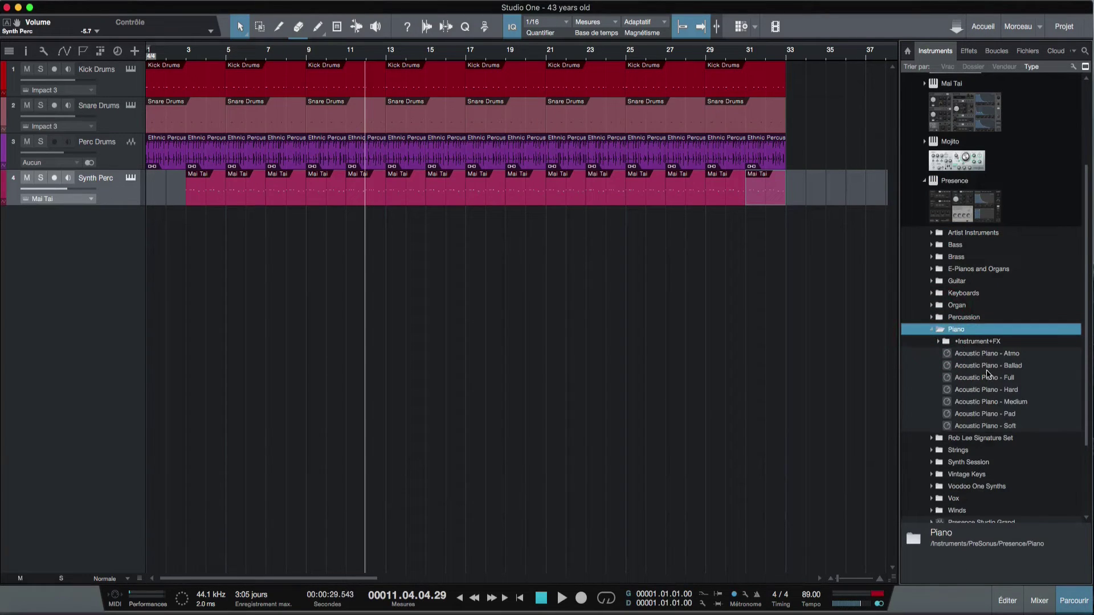
left_click_drag(988, 368, 183, 277)
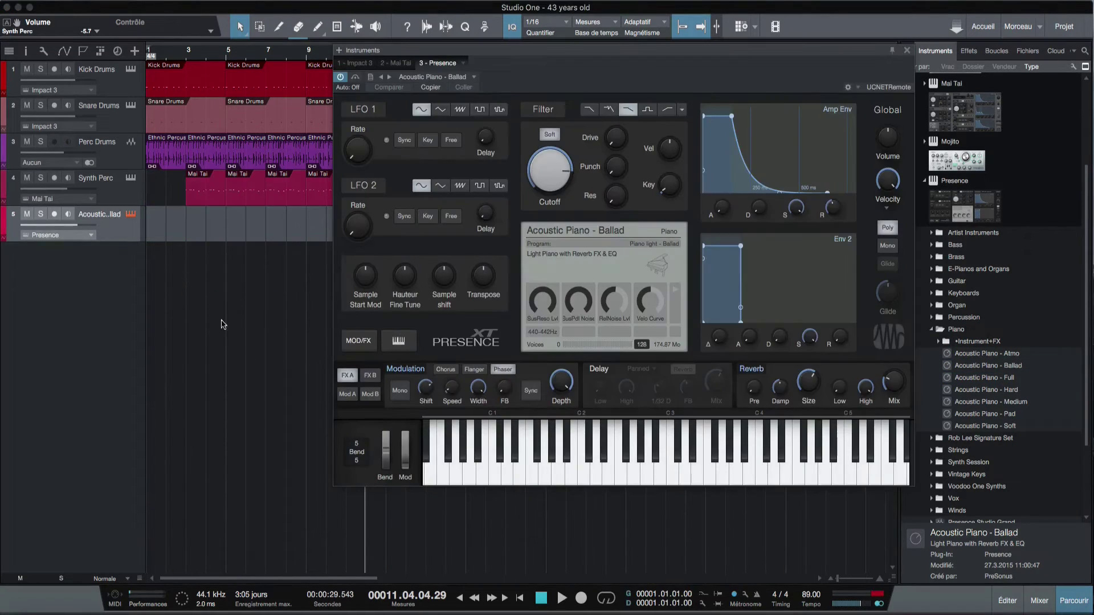
left_click(68, 216)
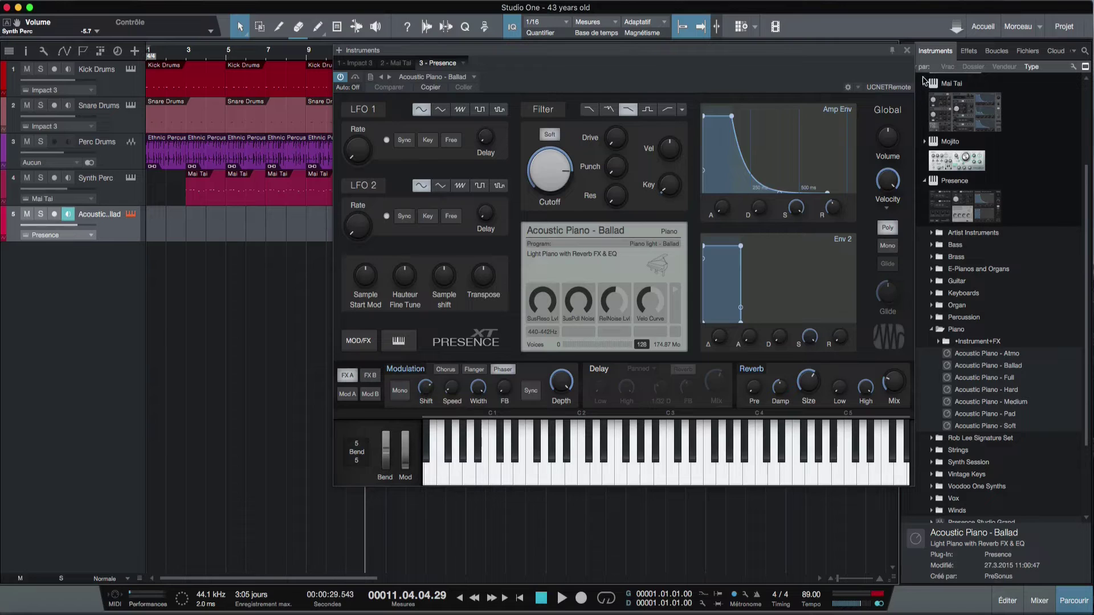
Step: Combine Mai Tai's Pad - Gregors Friends preset with the piano track's Presence instrument as a multi instrument
left_click(926, 83)
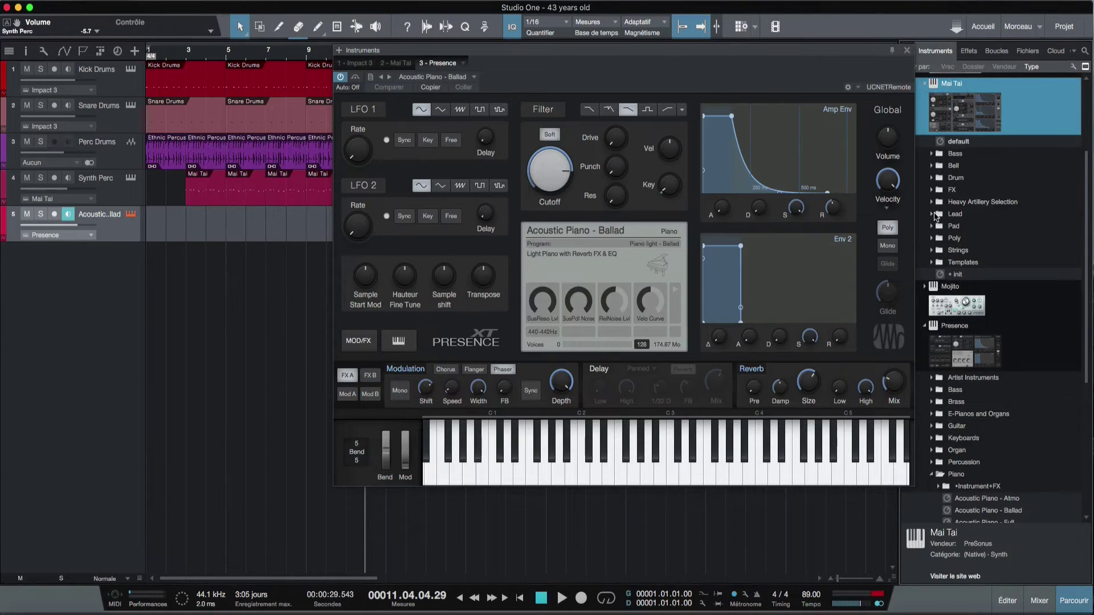
left_click(935, 228)
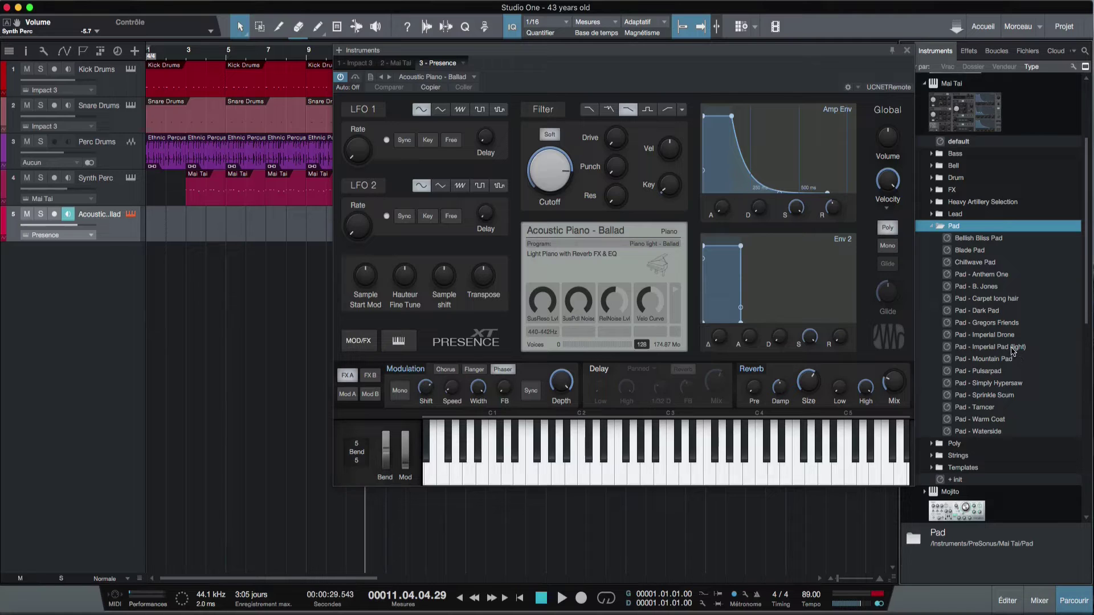
left_click(1012, 323)
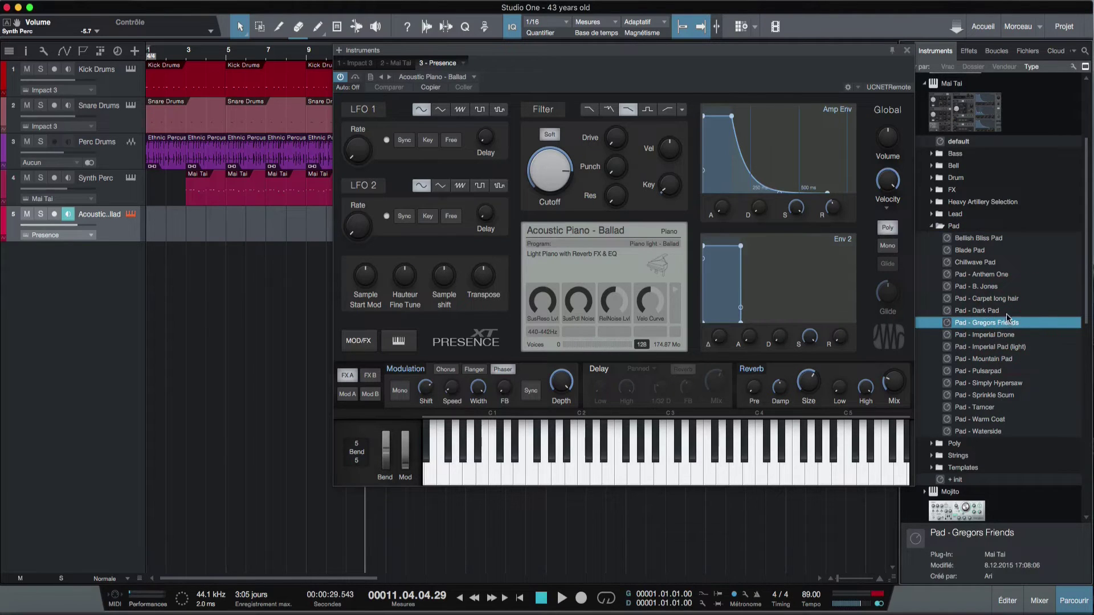
left_click_drag(1007, 323, 130, 221)
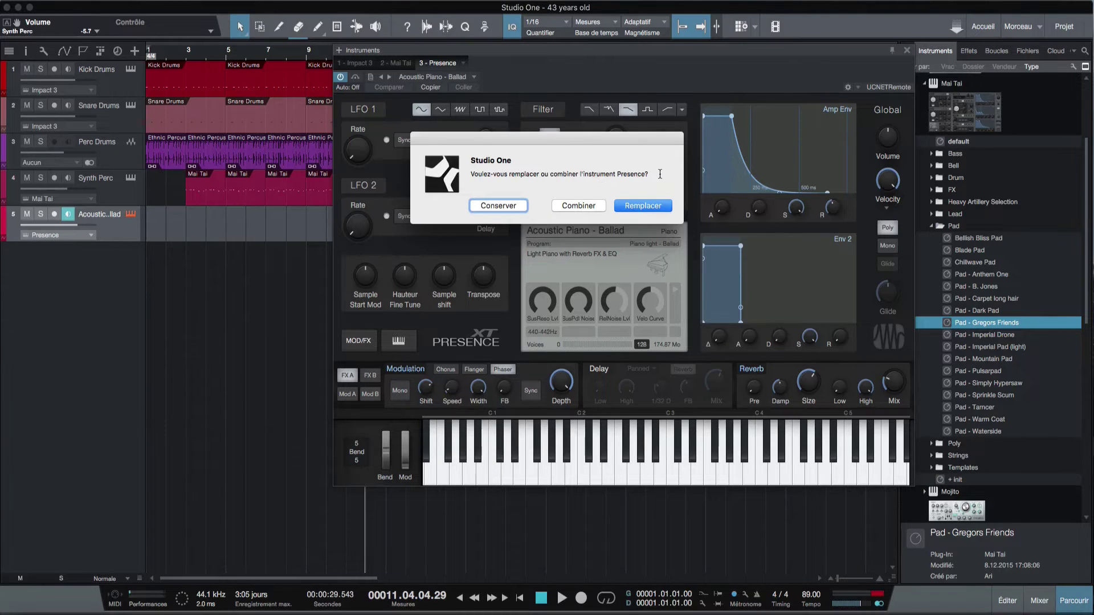
left_click(587, 209)
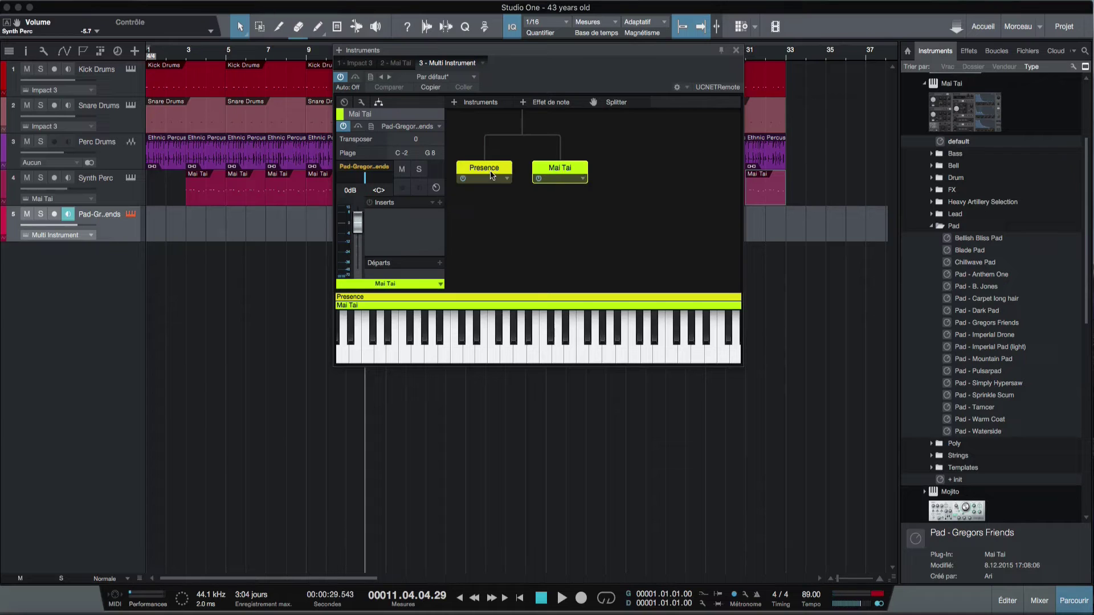
Step: In the multi instrument, set Presence to -0.9 dB and pan L28, Mai Tai to -5.2 dB and pan R28, and close the window
left_click(496, 169)
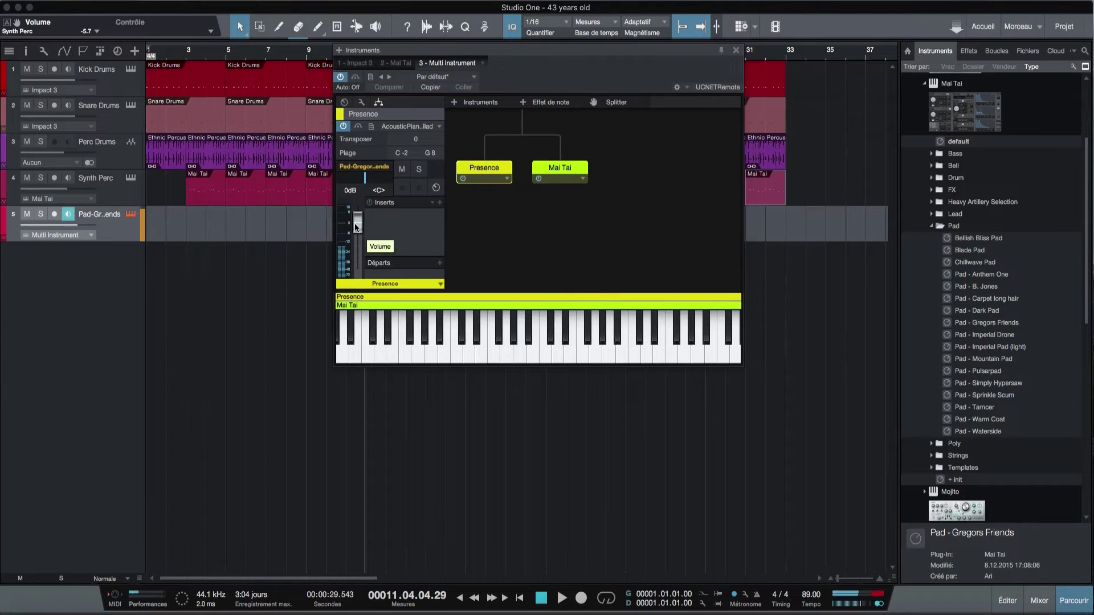
left_click_drag(354, 229, 358, 234)
left_click(561, 168)
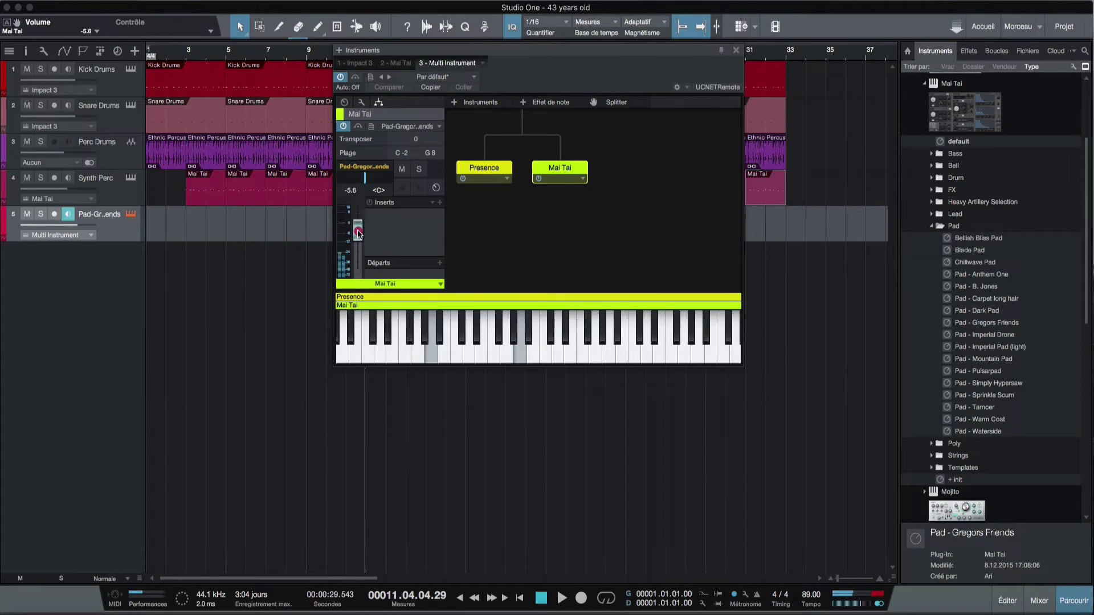
left_click(487, 170)
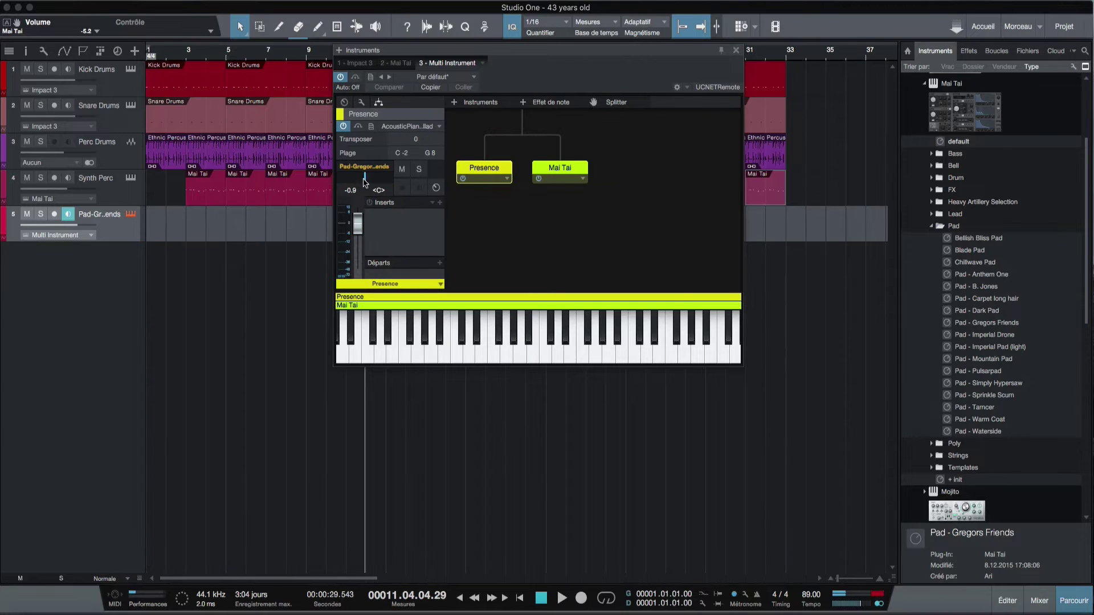
left_click_drag(363, 178, 357, 178)
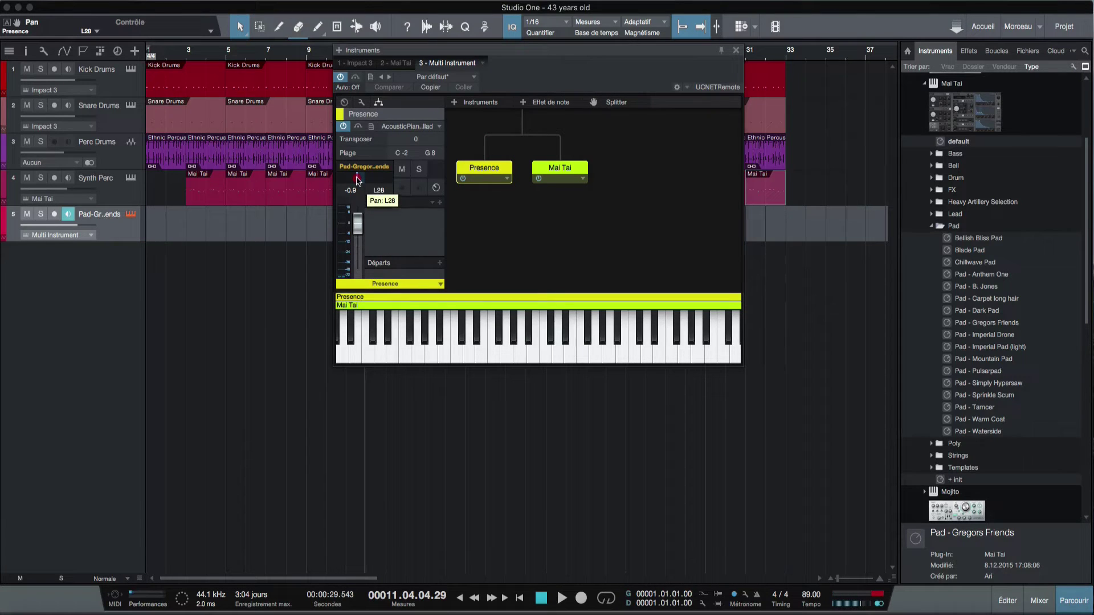
left_click(566, 168)
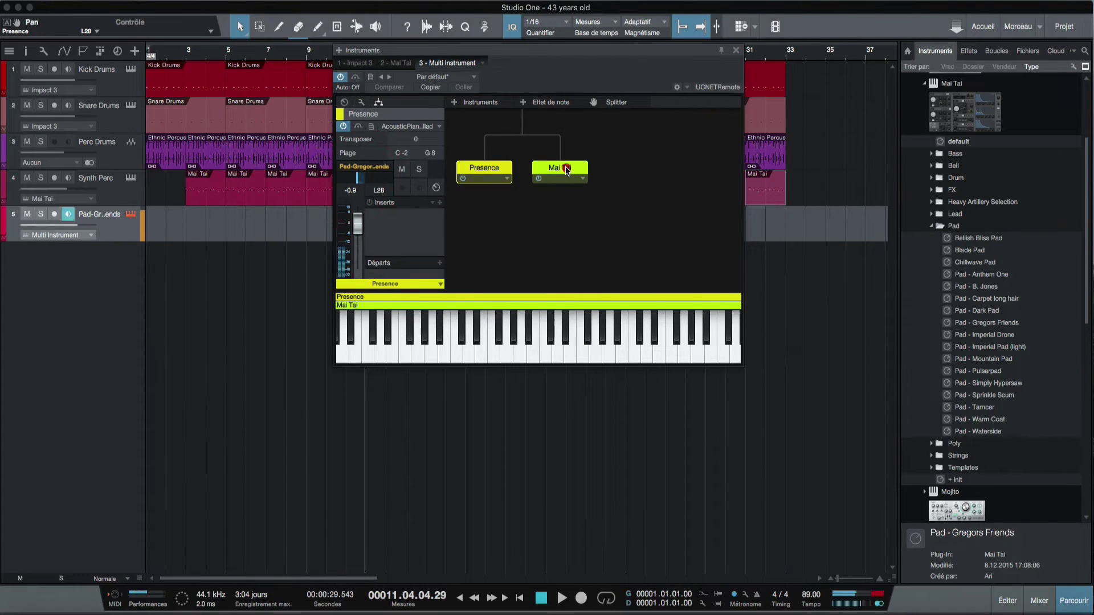
left_click_drag(366, 181, 371, 182)
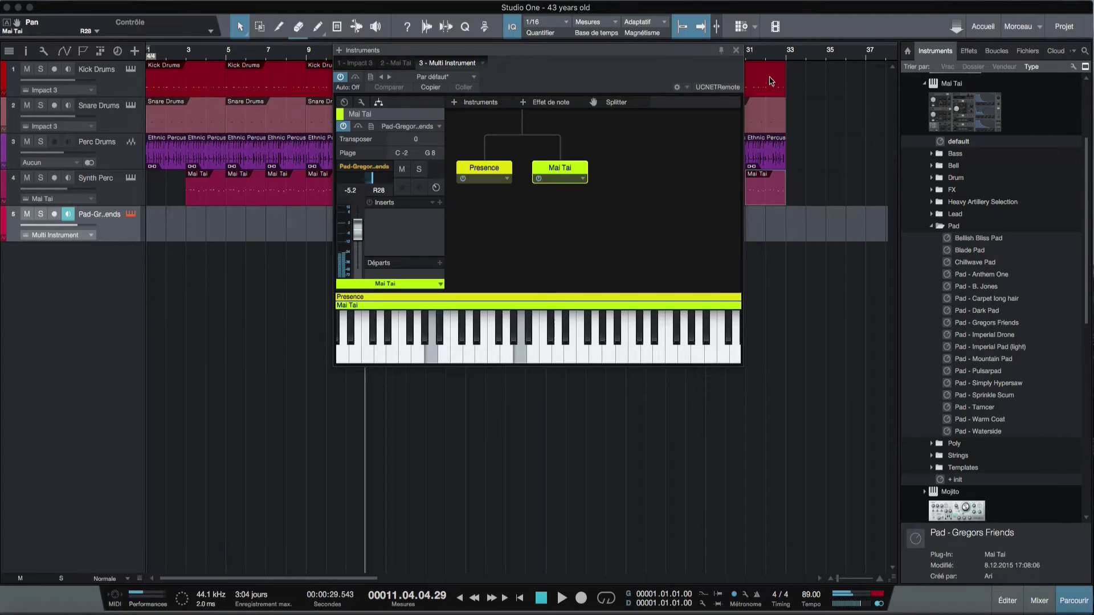
left_click(736, 51)
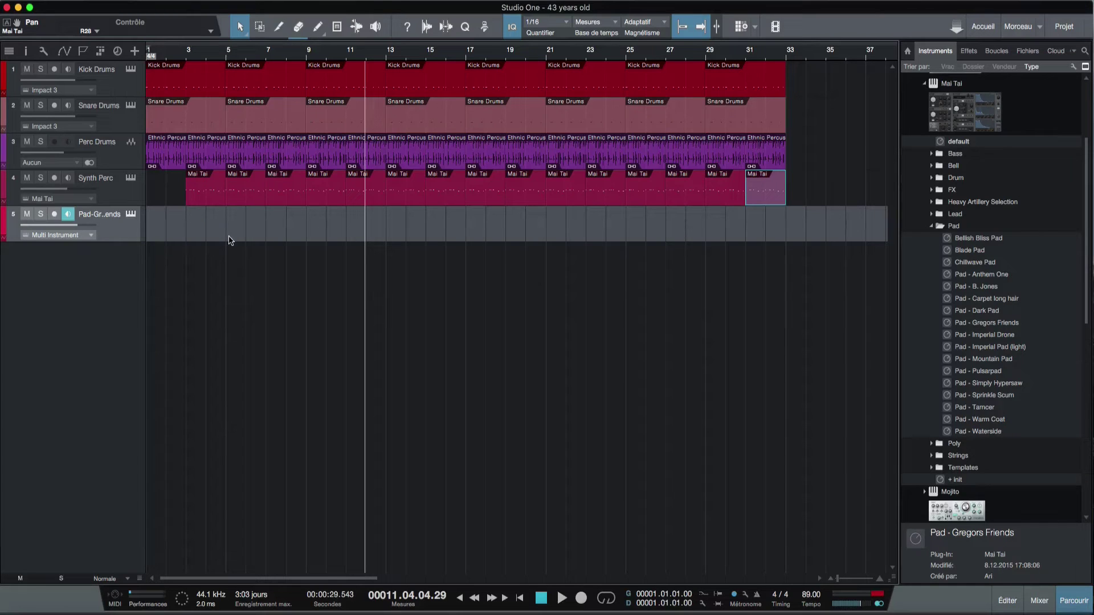
Step: With precount enabled, record the piano and pad part from bar 5 to bar 13, and duplicate the clip once
left_click(228, 53)
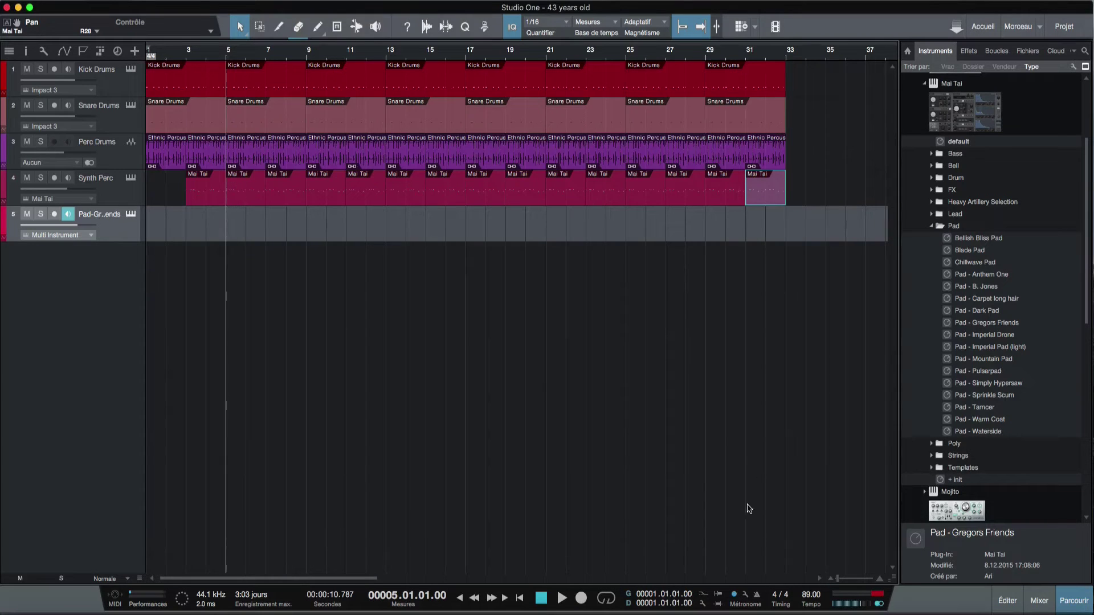
left_click(758, 596)
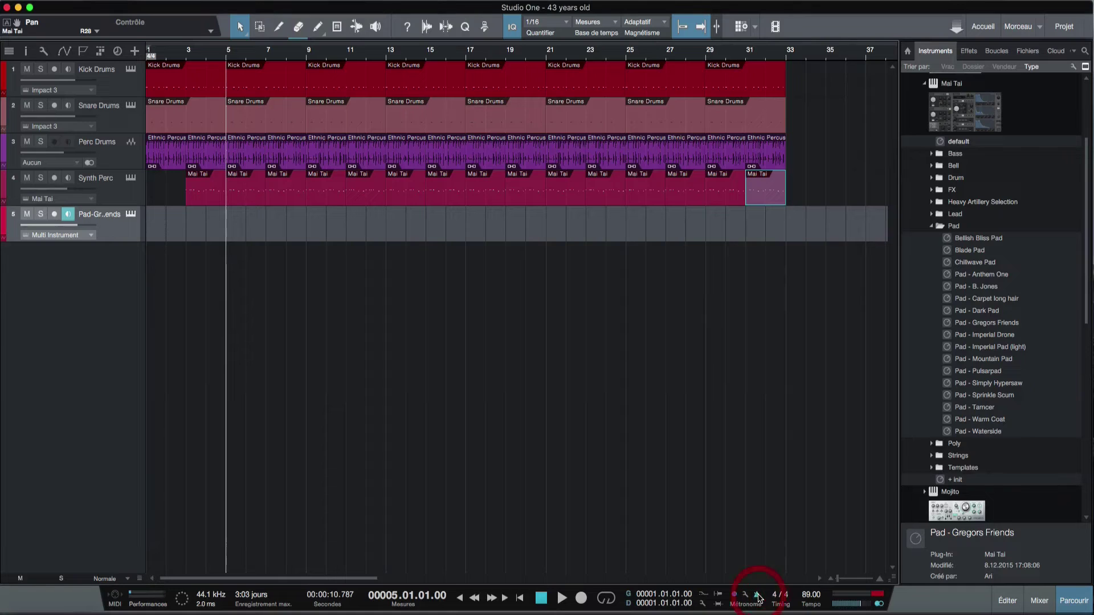
key("r")
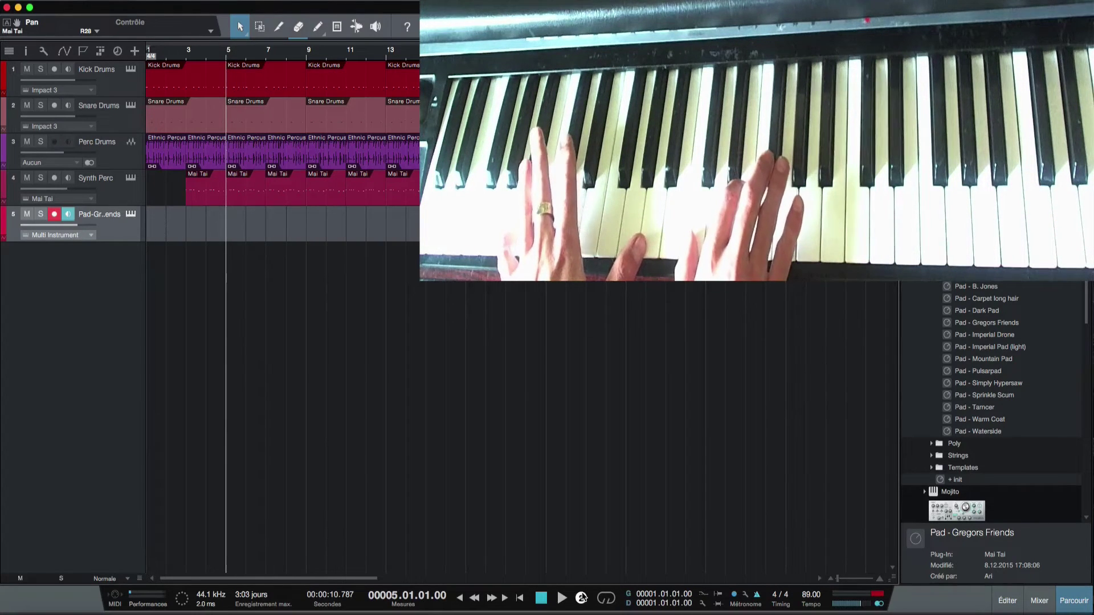
left_click(582, 597)
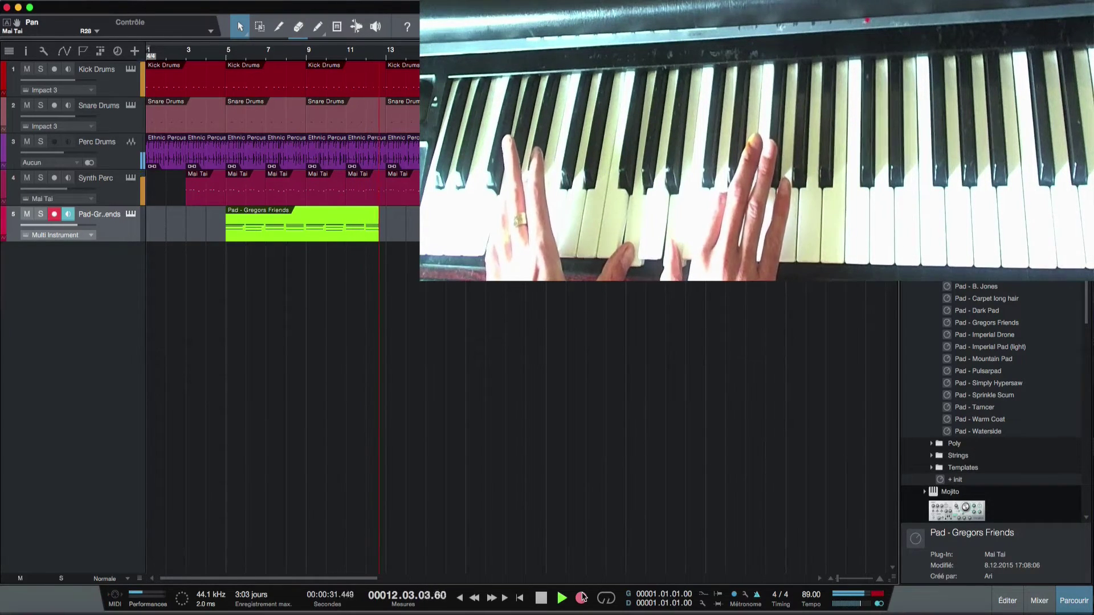
left_click(583, 597)
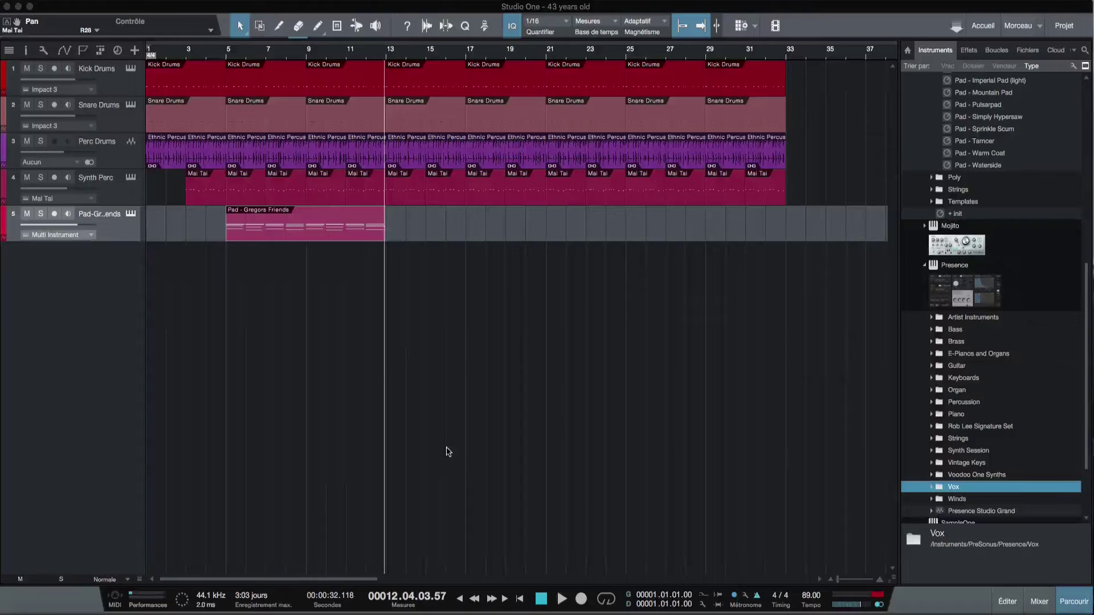
left_click(303, 222)
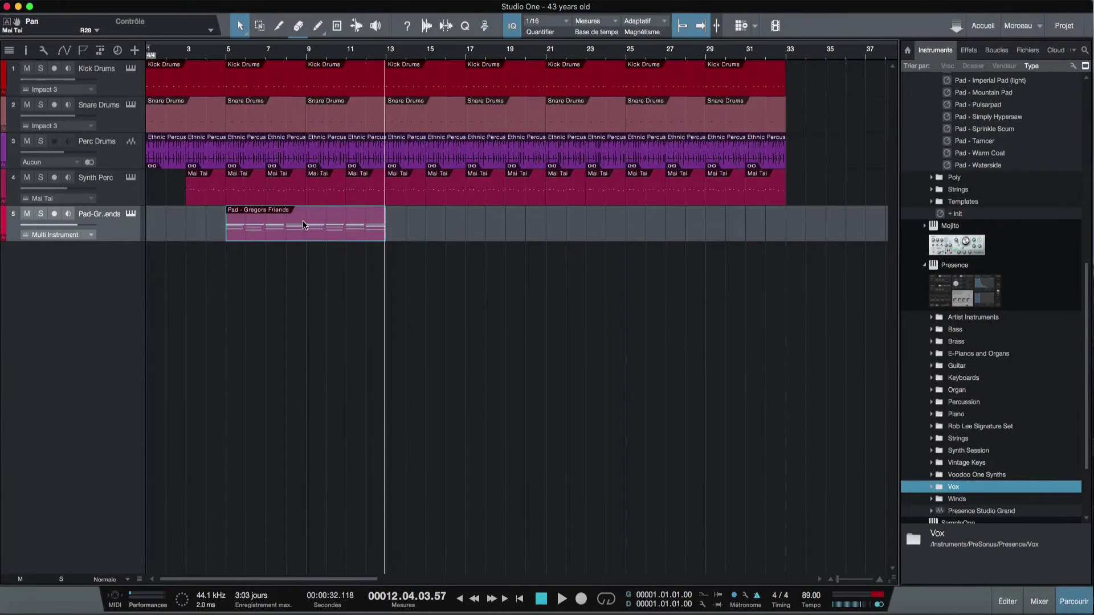
key("d")
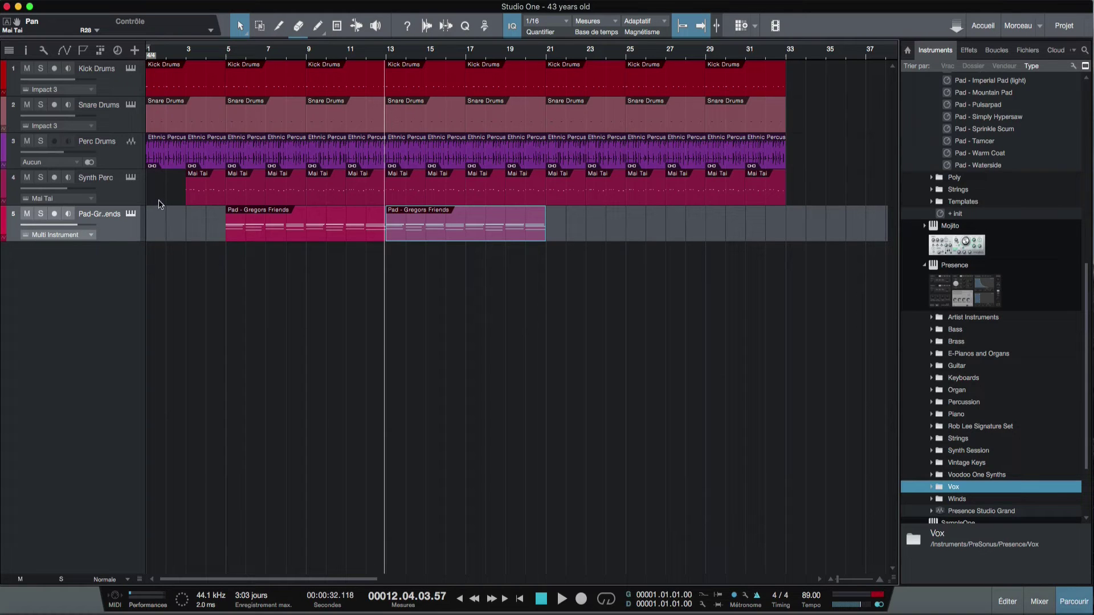
Step: Place the playhead at bar 3, create a new track from Presence's Choir Full preset, and enable its monitoring
left_click(188, 55)
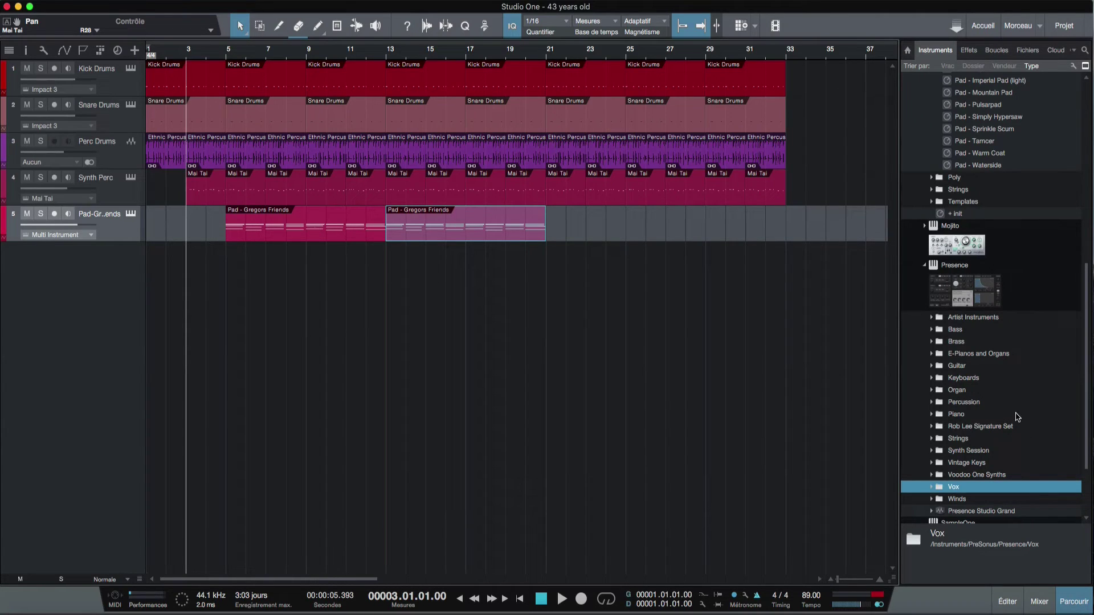
scroll(1013, 416, "down", 2)
scroll(980, 342, "down", 2)
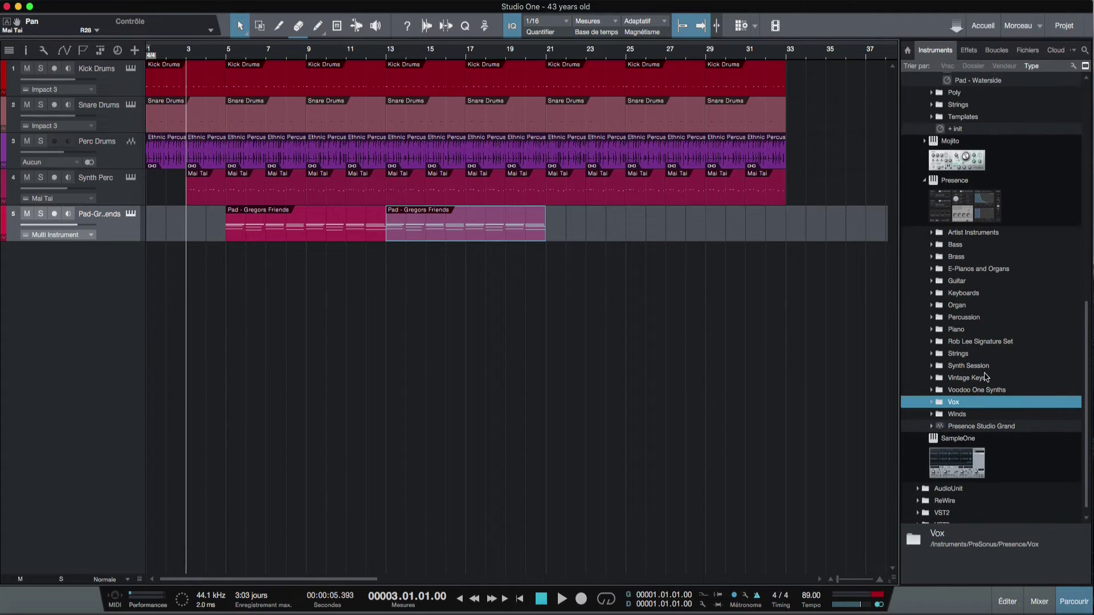
left_click(933, 396)
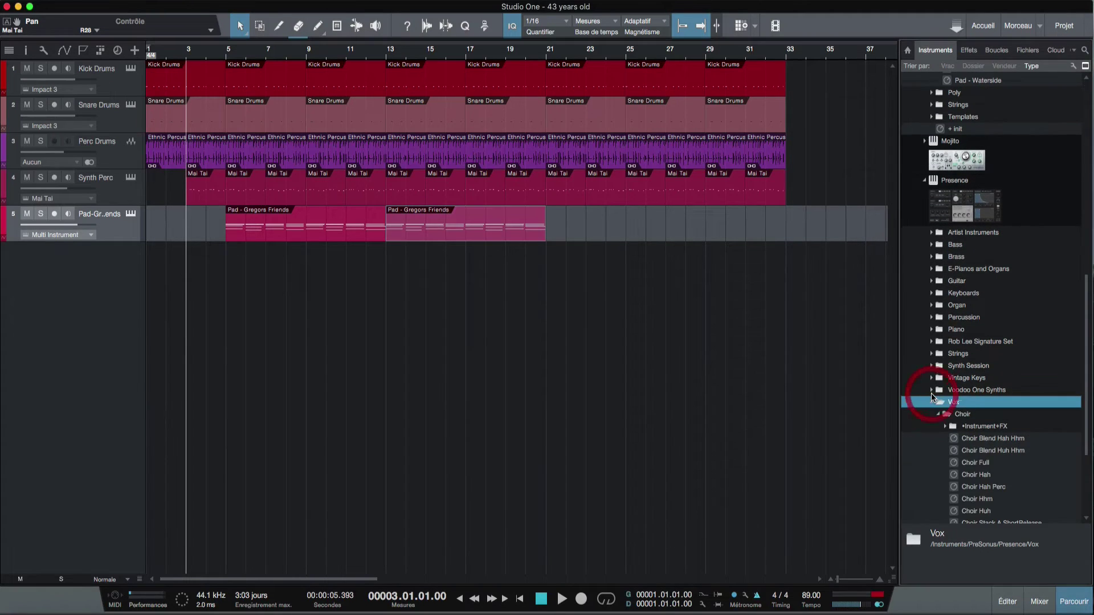
scroll(1010, 445, "down", 2)
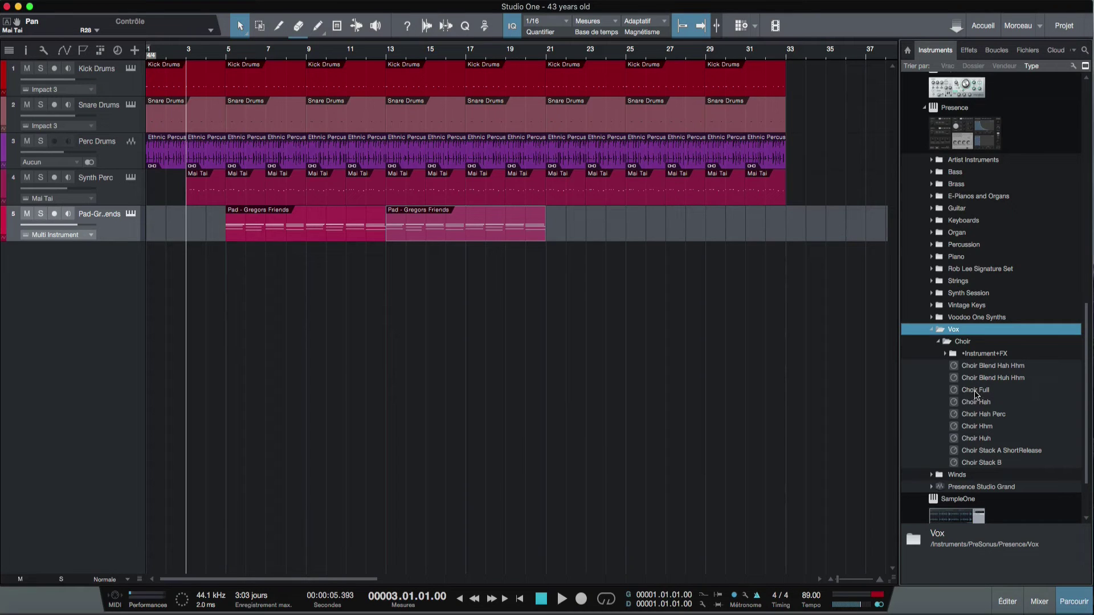
left_click_drag(975, 392, 137, 278)
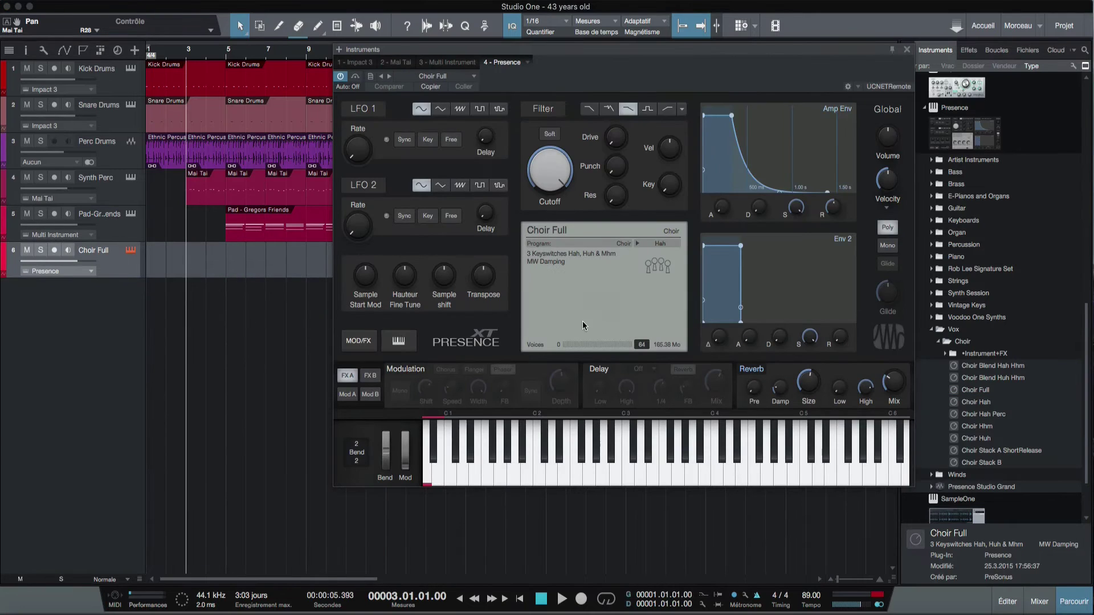
left_click(66, 247)
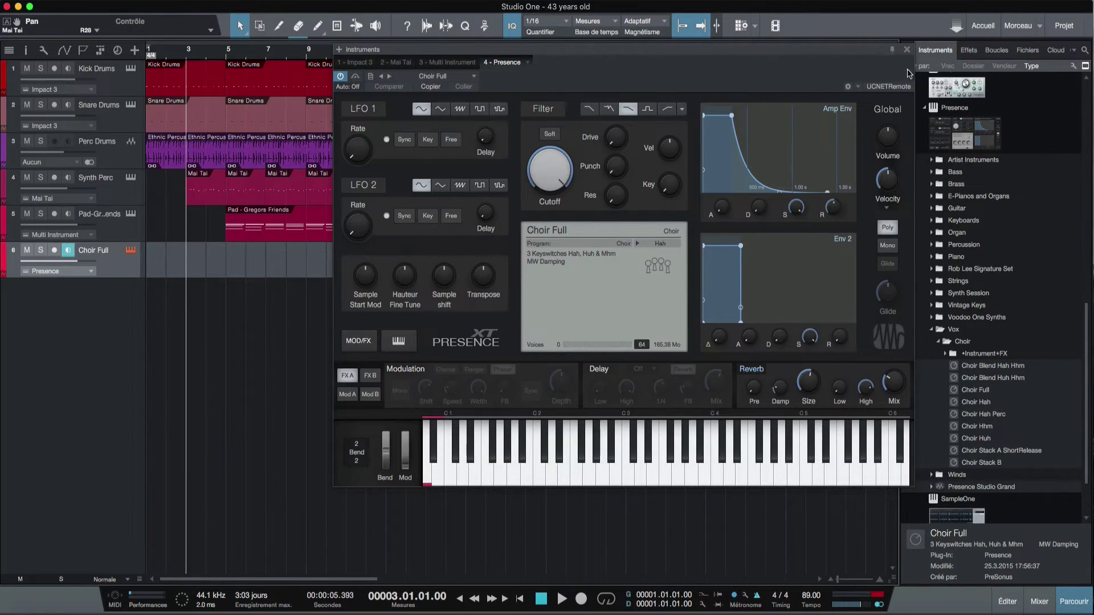
Step: Close the Choir Full instrument window and play the song from bar 1 to about bar 13 while rehearsing the choir part
left_click(907, 50)
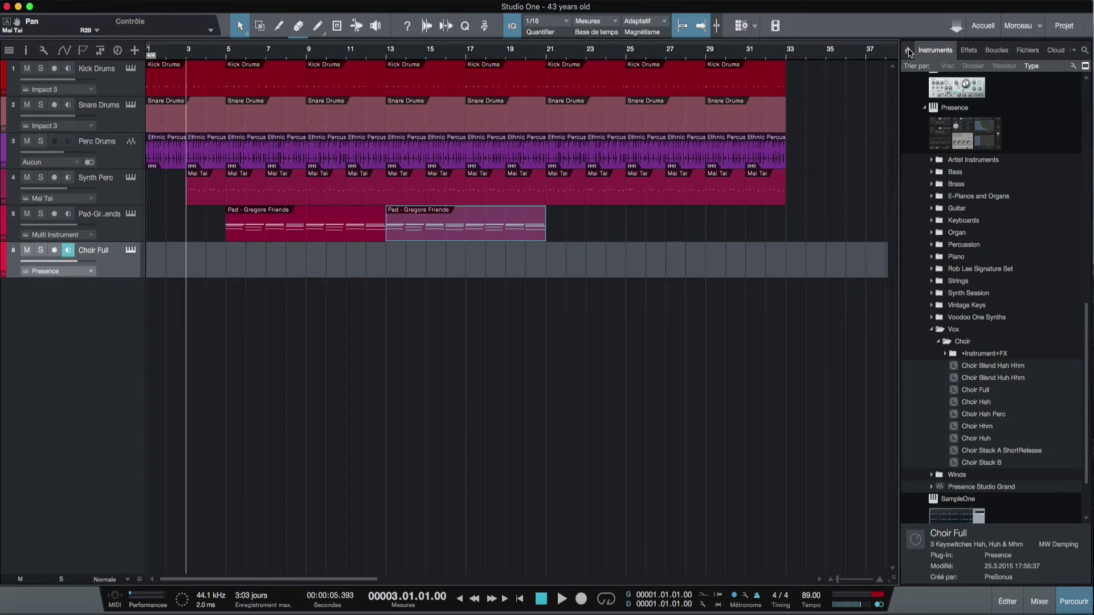
key("comma")
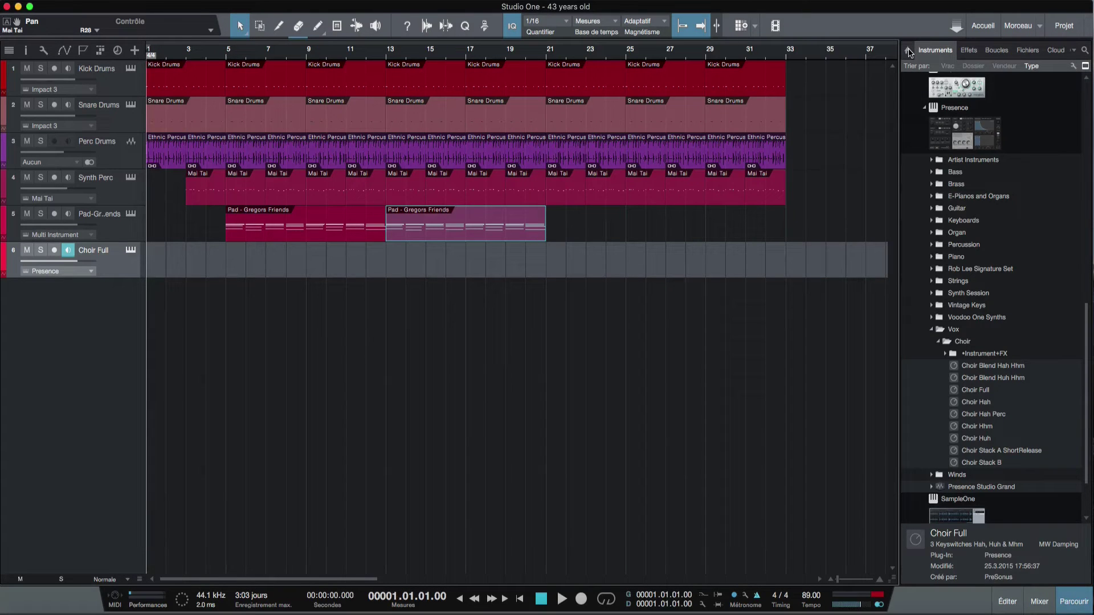
key("space")
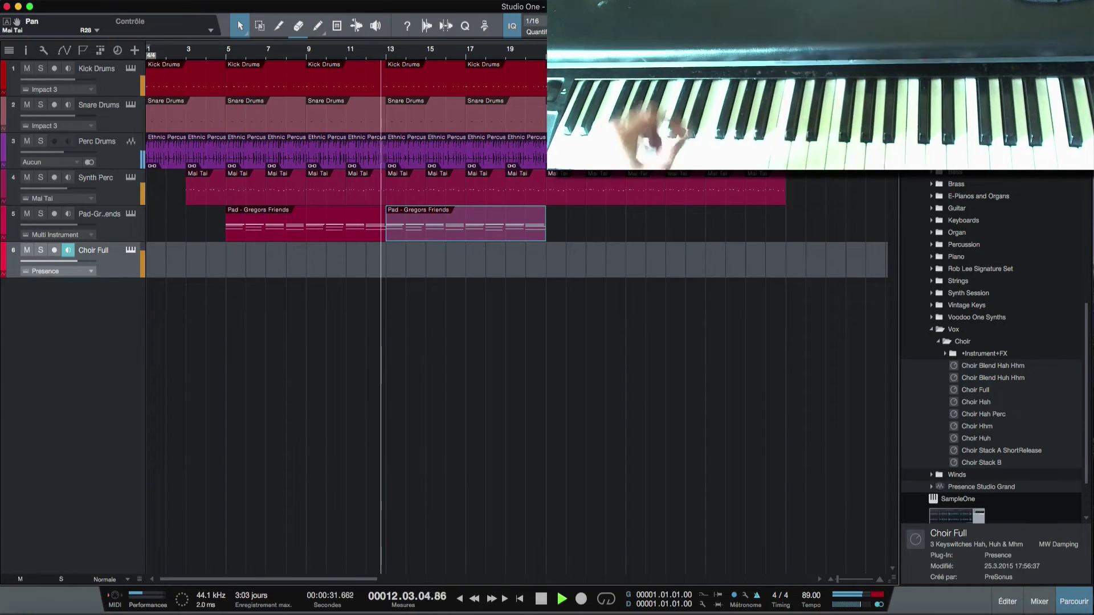
key("space")
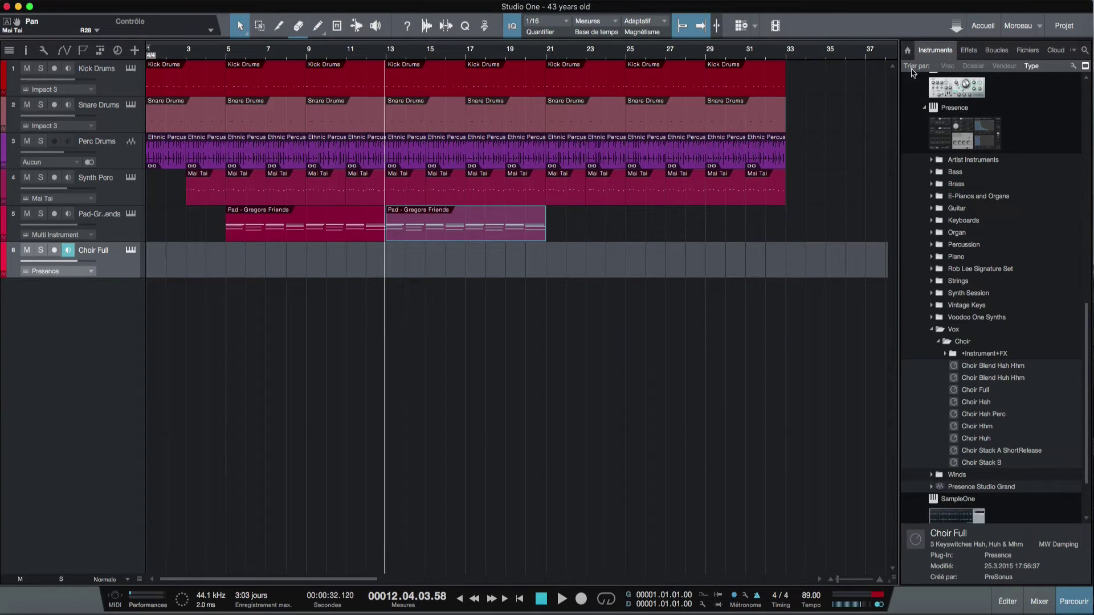
Step: Record the choir part on the Choir Full track from bar 3 to bar 13, and disarm the track
left_click(185, 234)
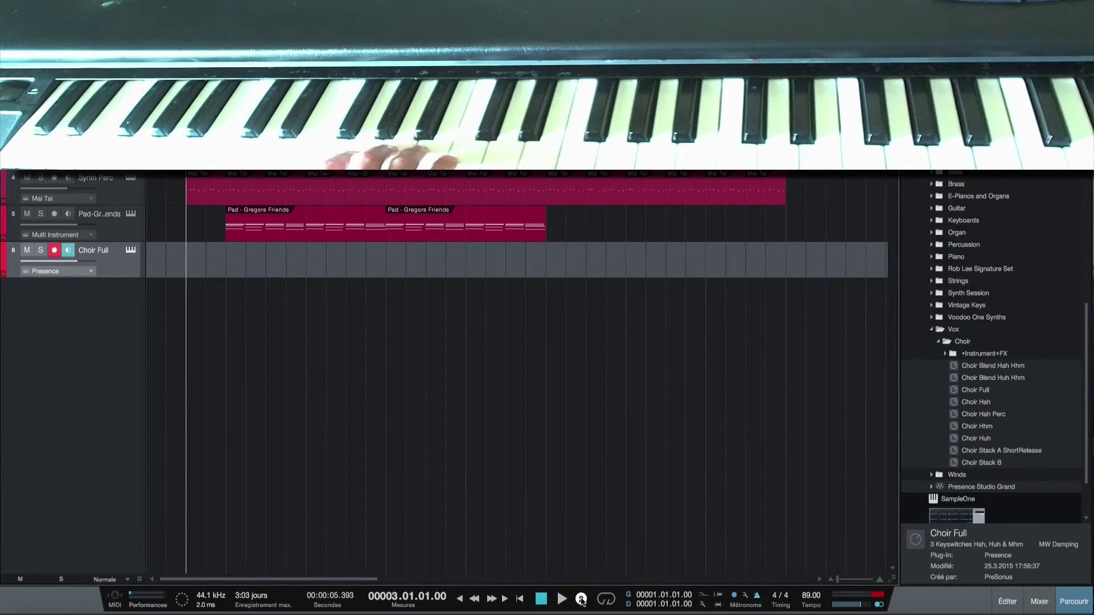
left_click(581, 600)
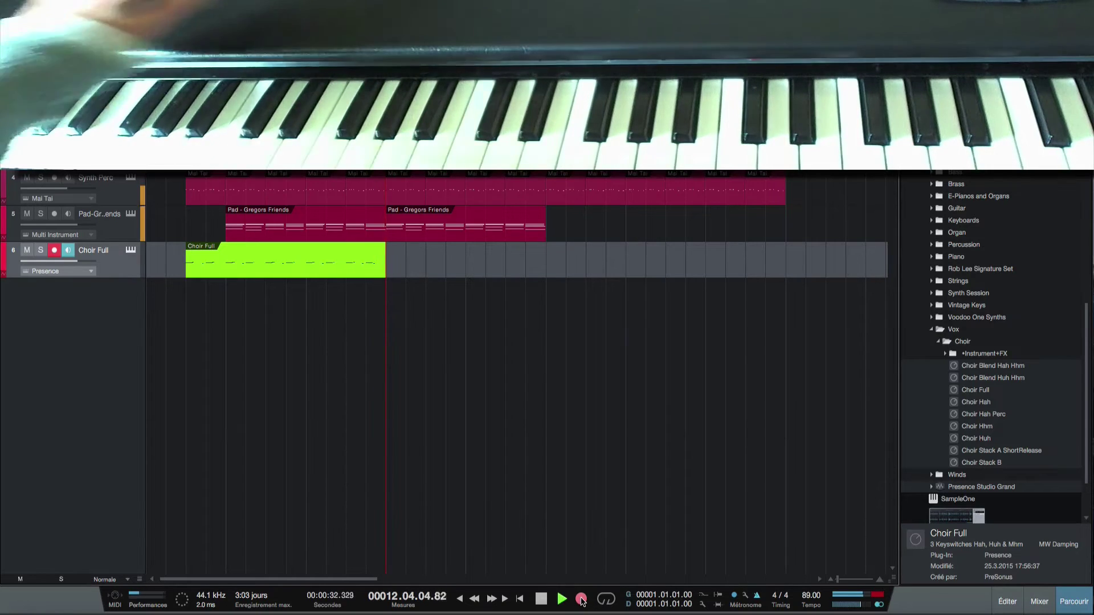
key("space")
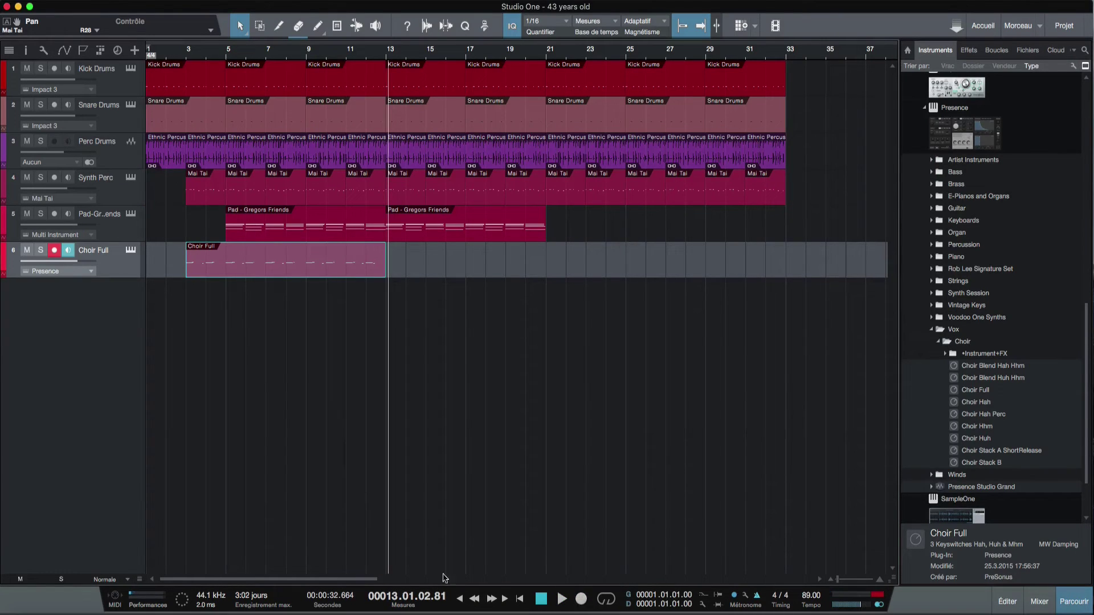
left_click(54, 250)
Step: Try extending the choir with a duplicate clip shortened to bar 21, play the song from the start, and undo the duplication
key("d")
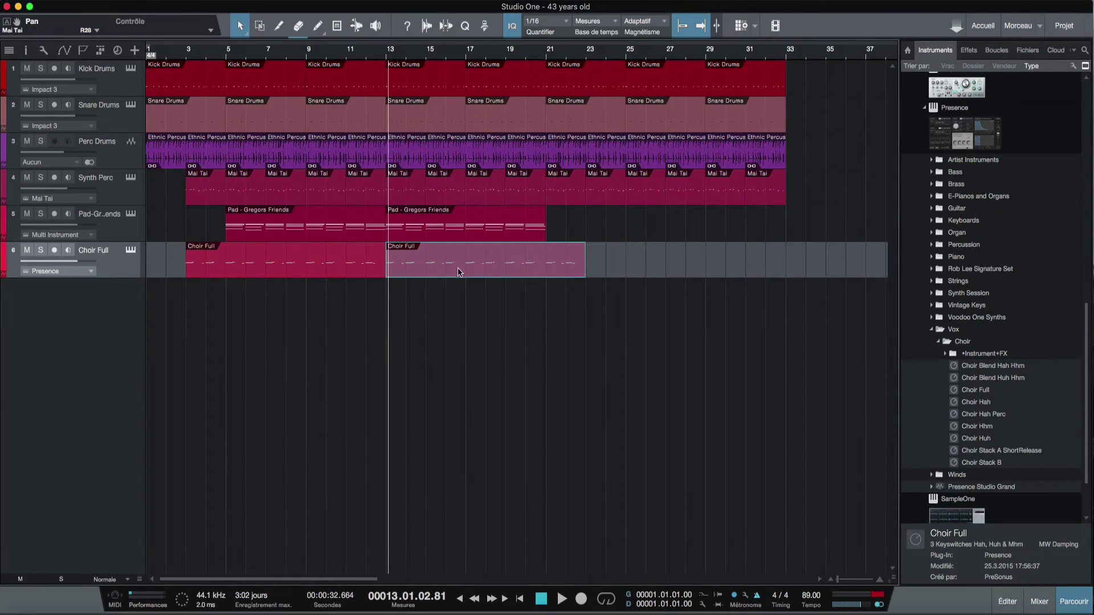
left_click_drag(384, 263, 431, 272)
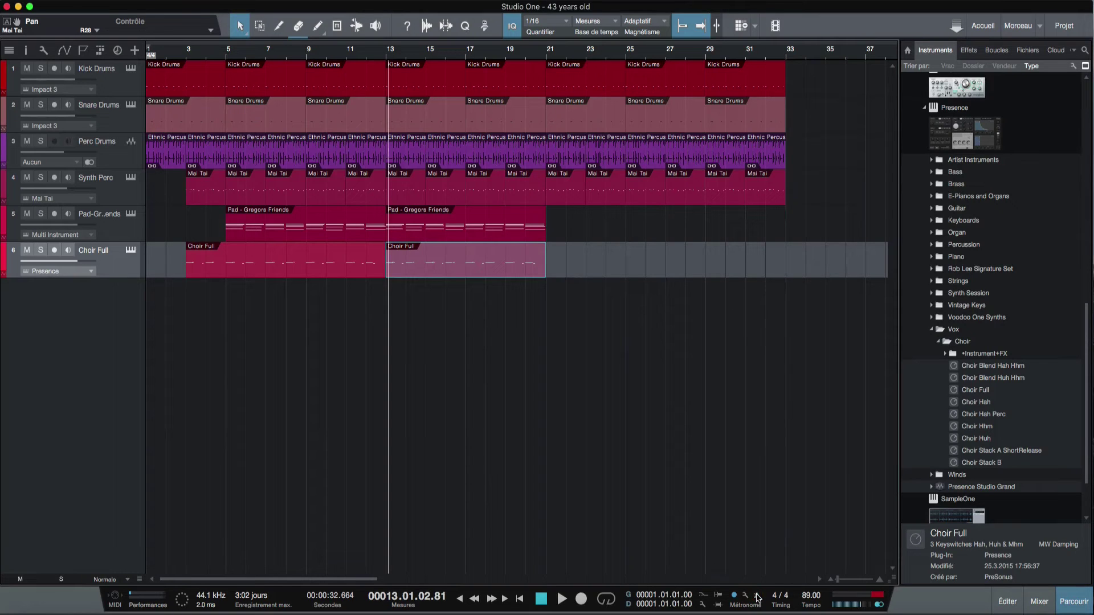
key("Home")
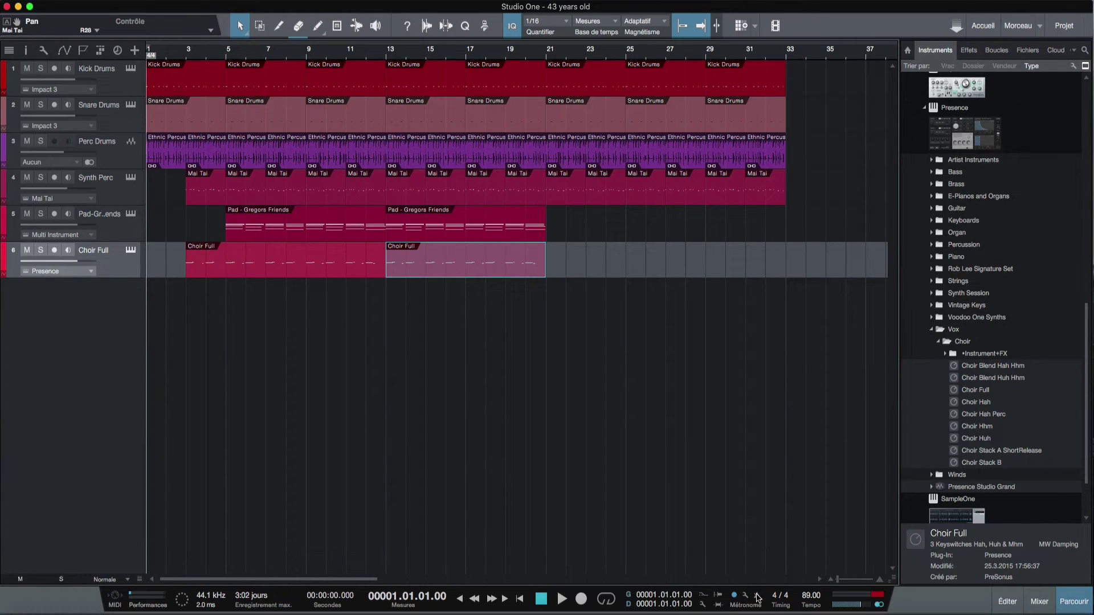
key("space")
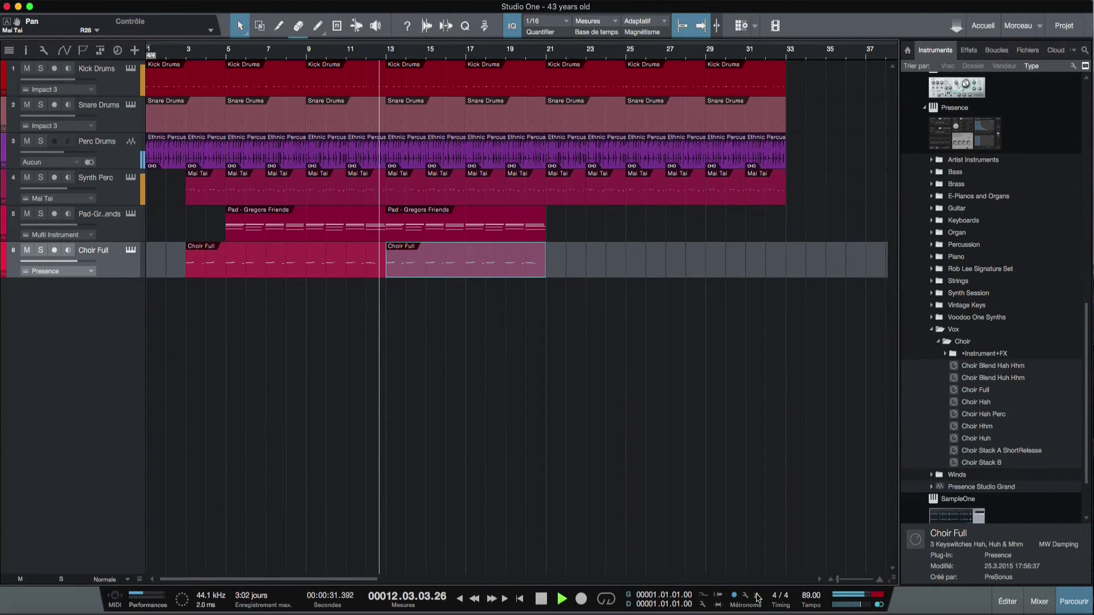
key("space")
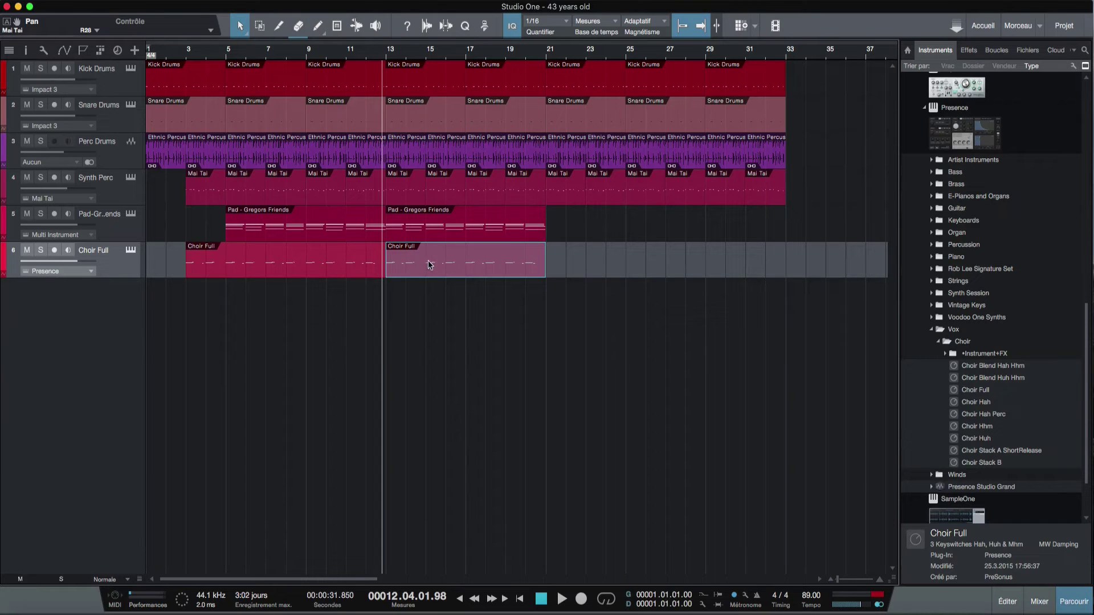
key("super+z")
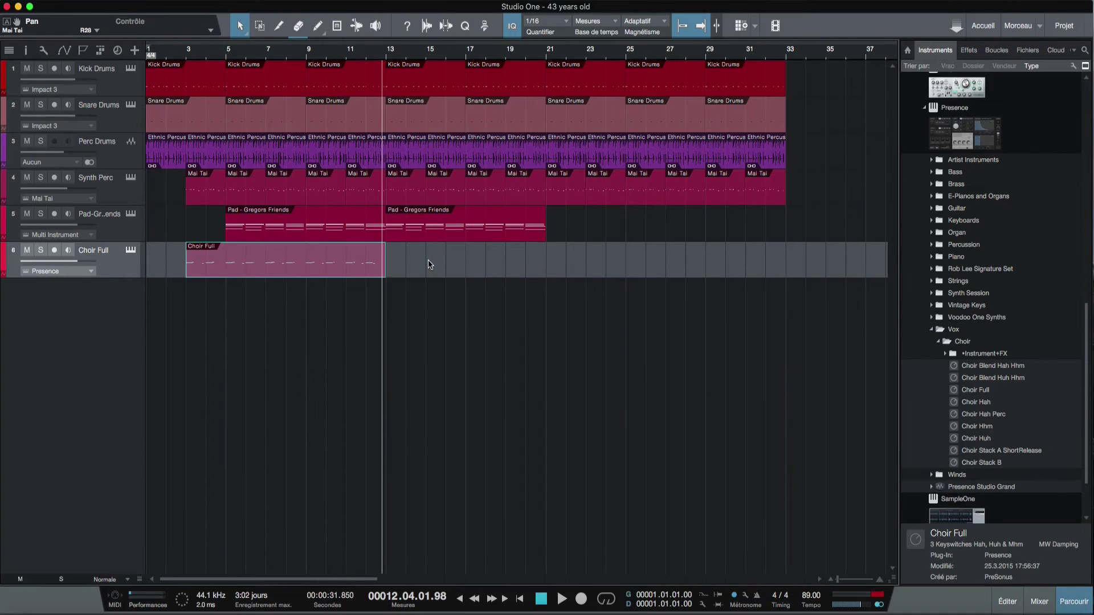
Step: Open the Choir Full clip in the note editor, hide the browser, and play the clip from bar 3
double_click(306, 270)
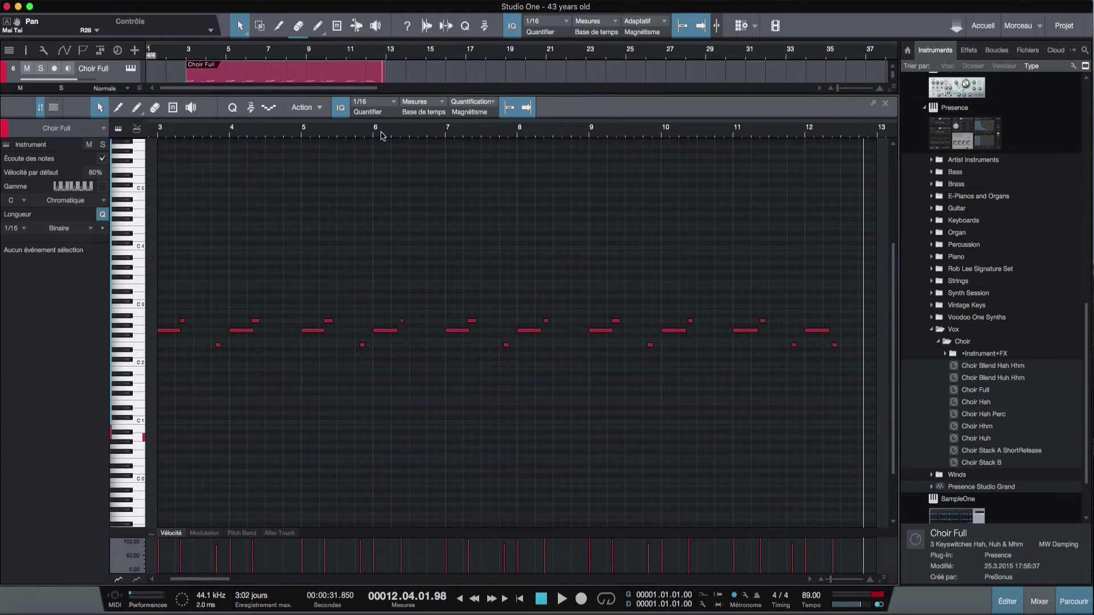
left_click_drag(381, 135, 410, 135)
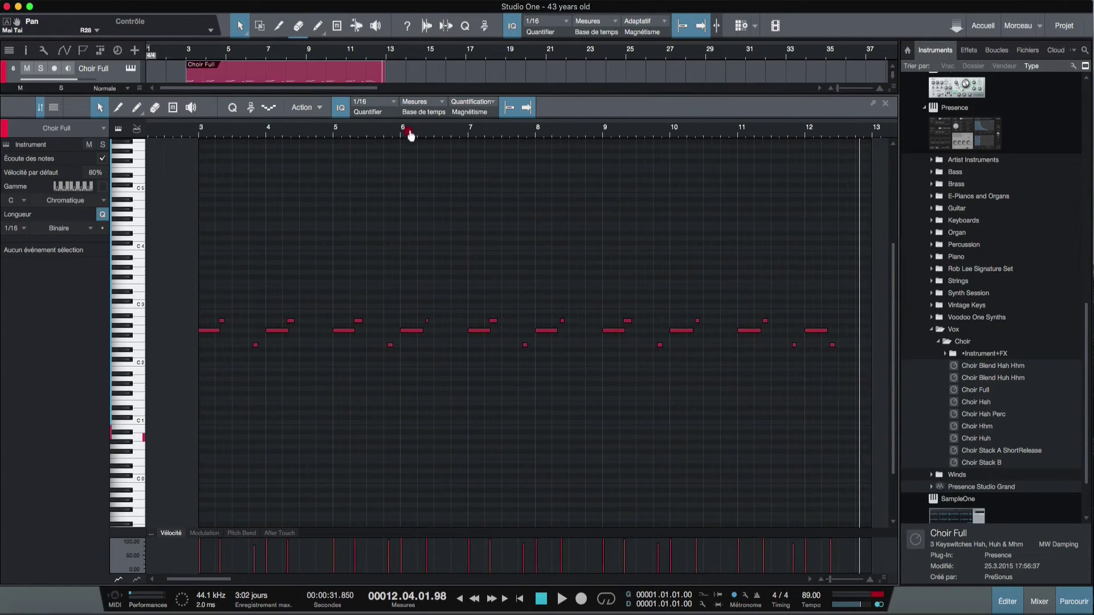
left_click(1080, 597)
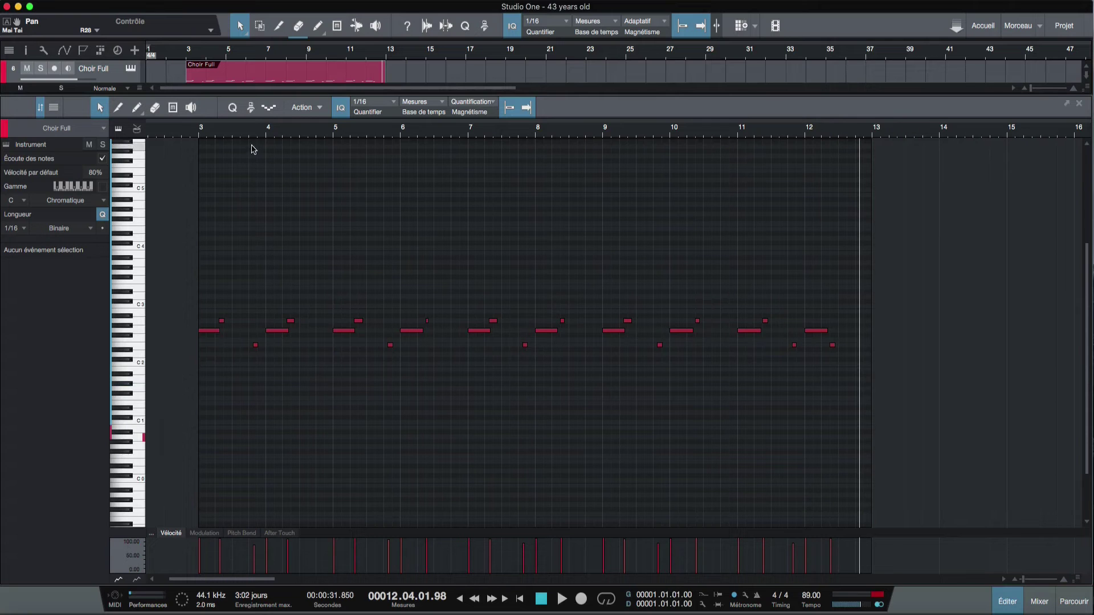
left_click_drag(254, 142, 274, 150)
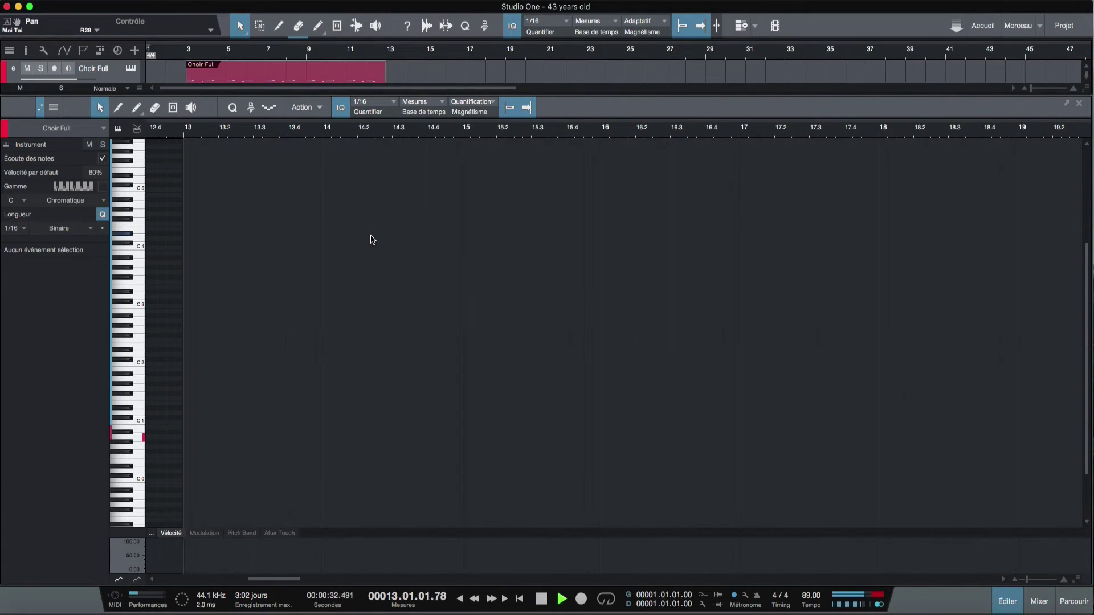
left_click(188, 54)
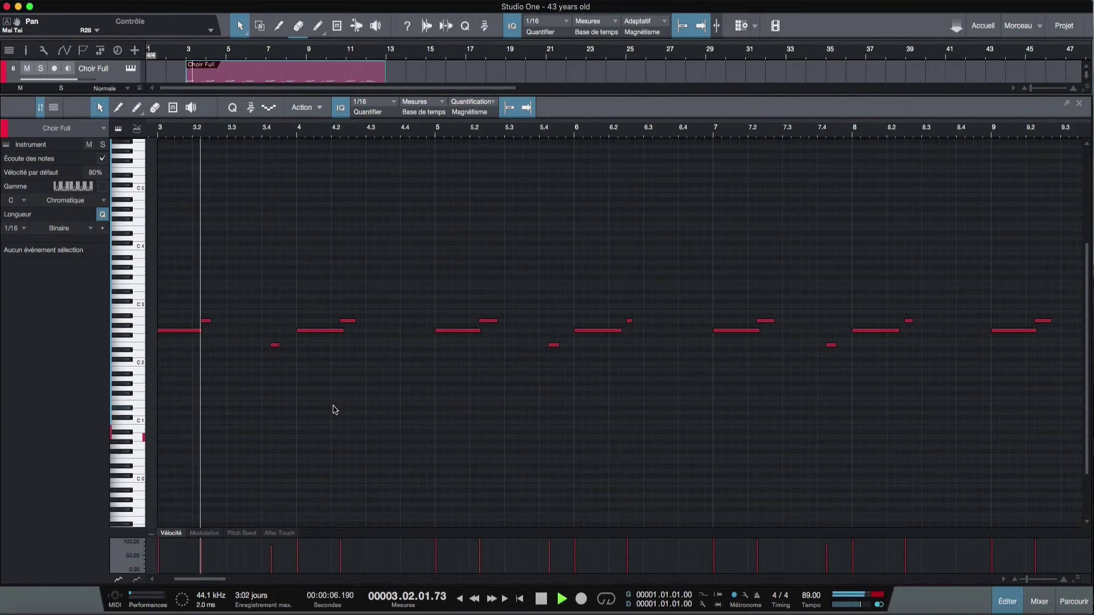
Step: Try moving the first A 2 choir note to start at 3.02.03, and play bar 3 to check it
left_click(207, 323)
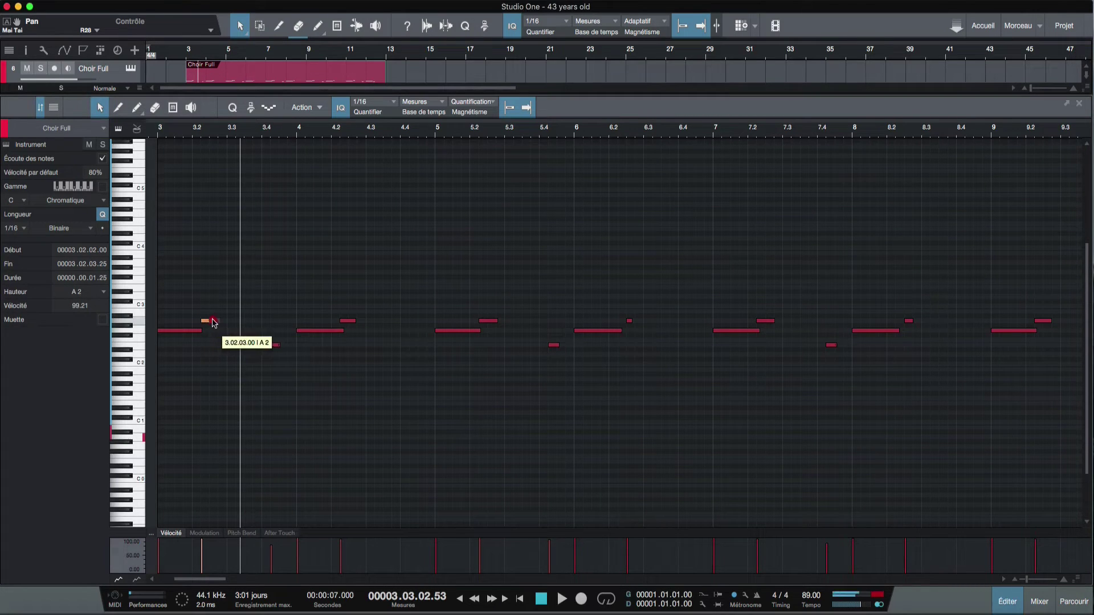
left_click_drag(214, 323, 222, 323)
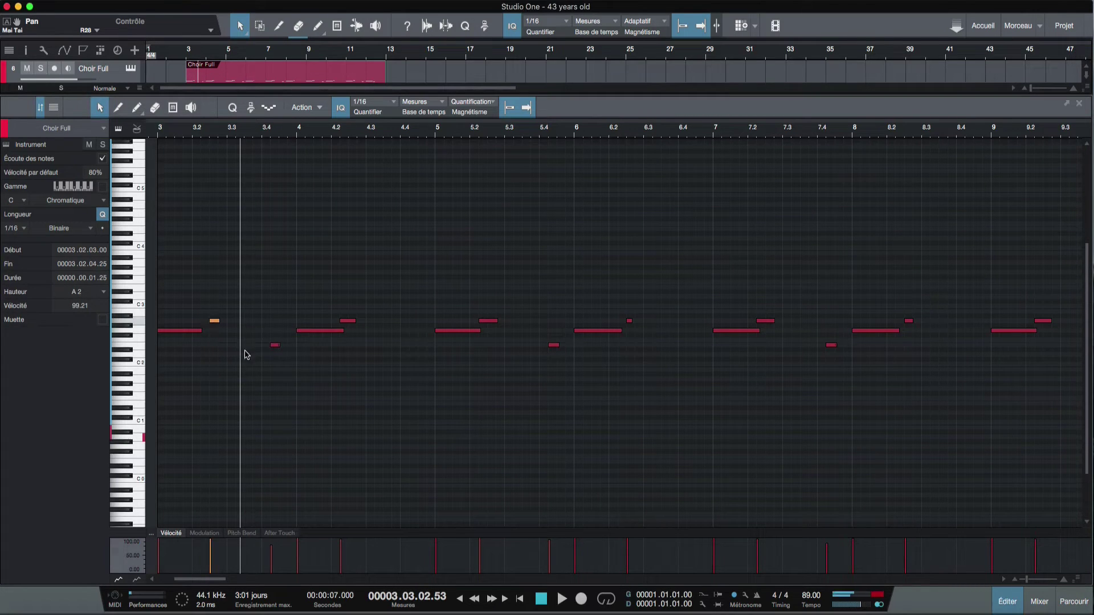
left_click(152, 132)
key("space")
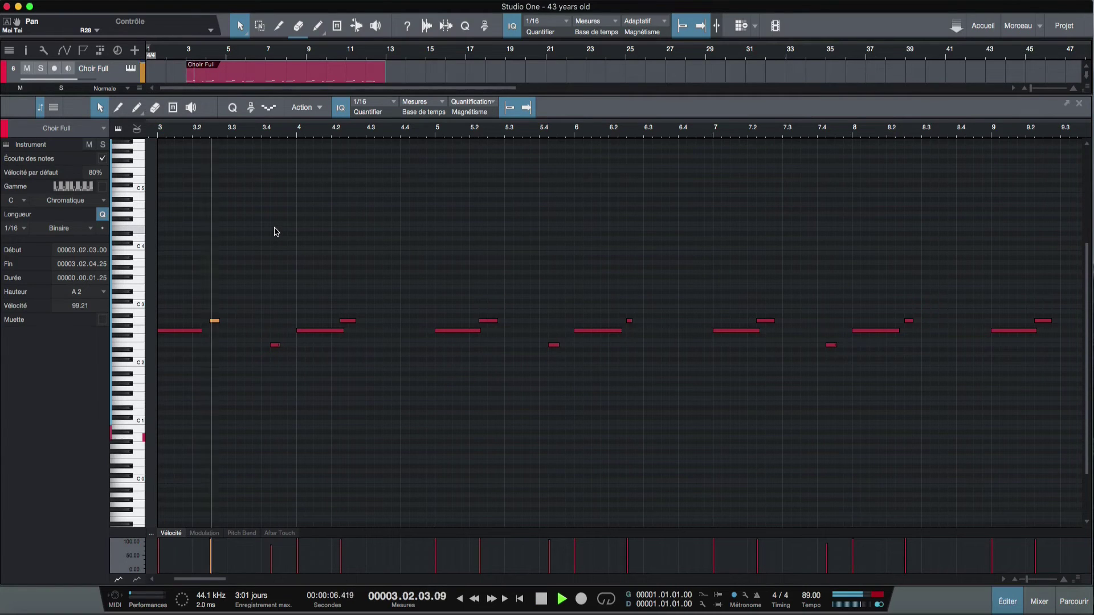
key("space")
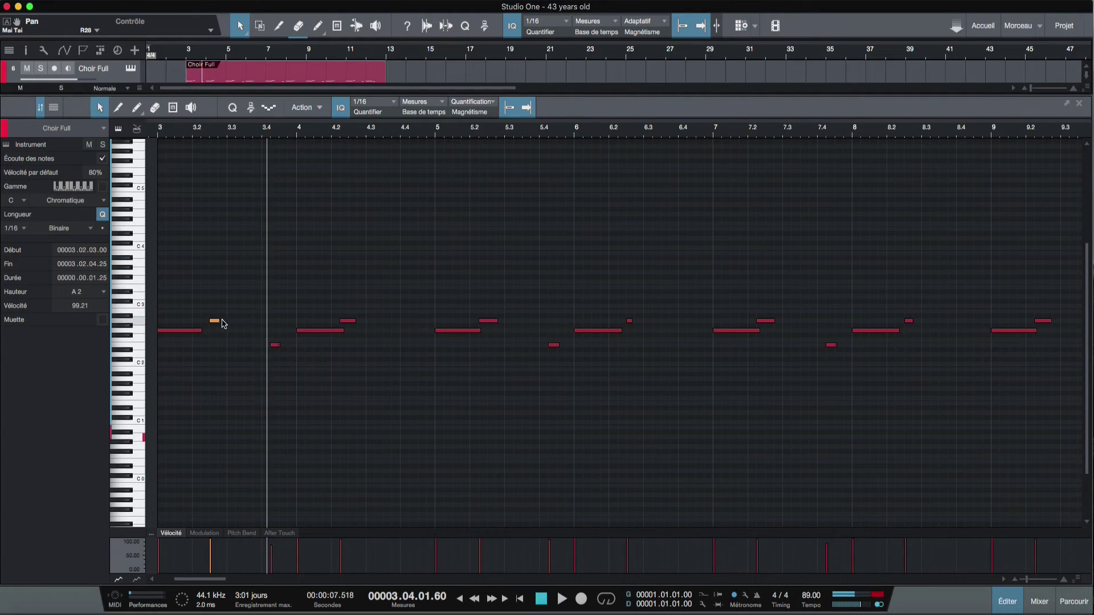
Step: Lengthen the first A 2 choir note to a duration of 0.0.2.0 and play it from bar 3
left_click_drag(222, 323, 226, 322)
left_click(159, 132)
key("space")
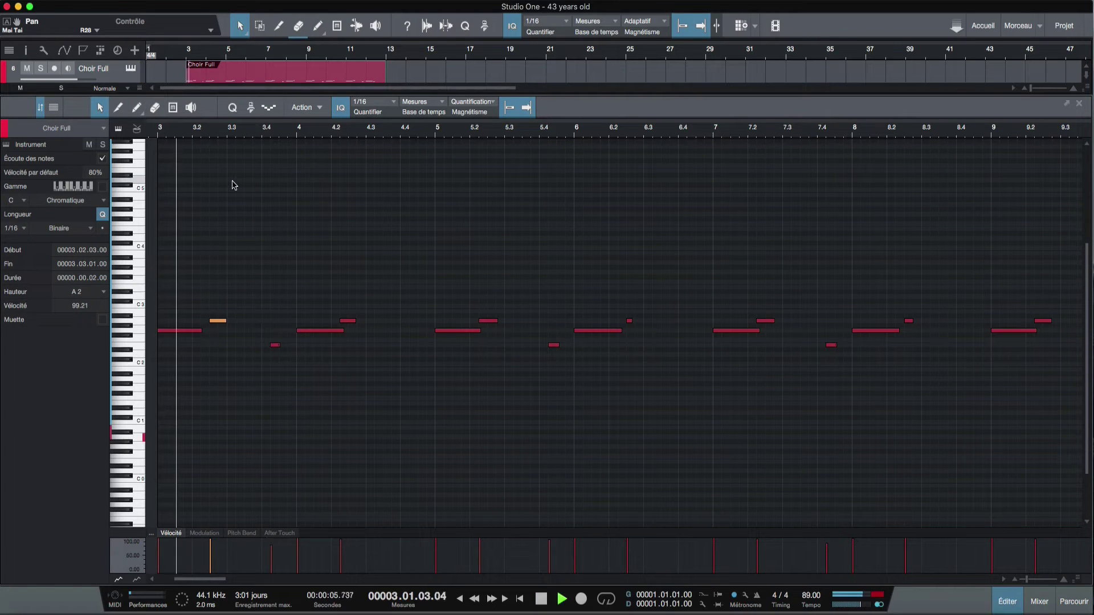
key("space")
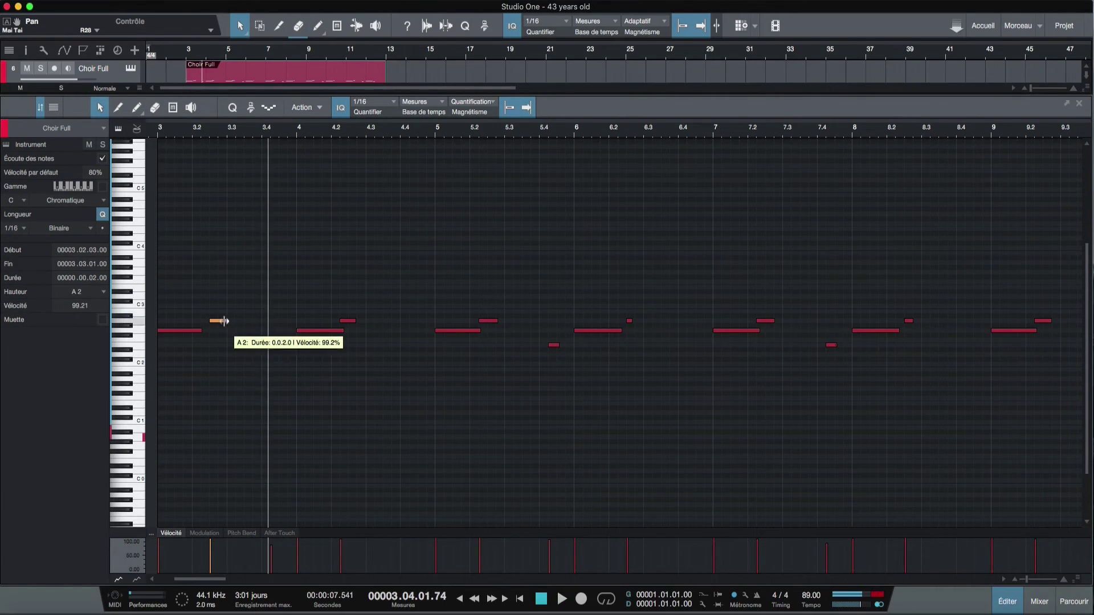
Step: Move the first A 2 choir note to start at 3.02.02, keeping its length, and play from bar 3
key("alt+Left")
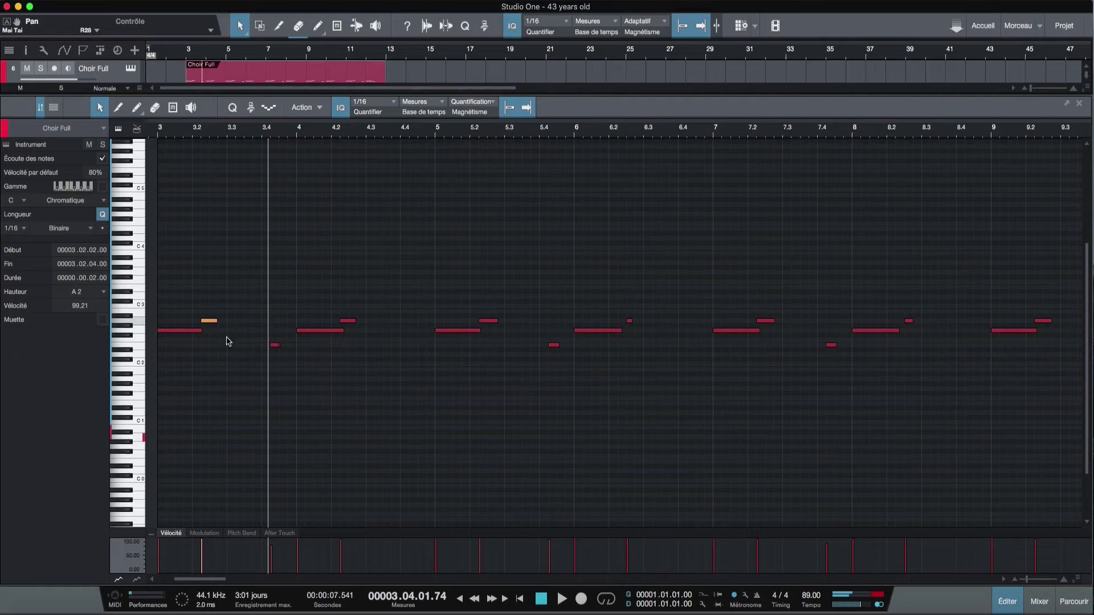
left_click(159, 132)
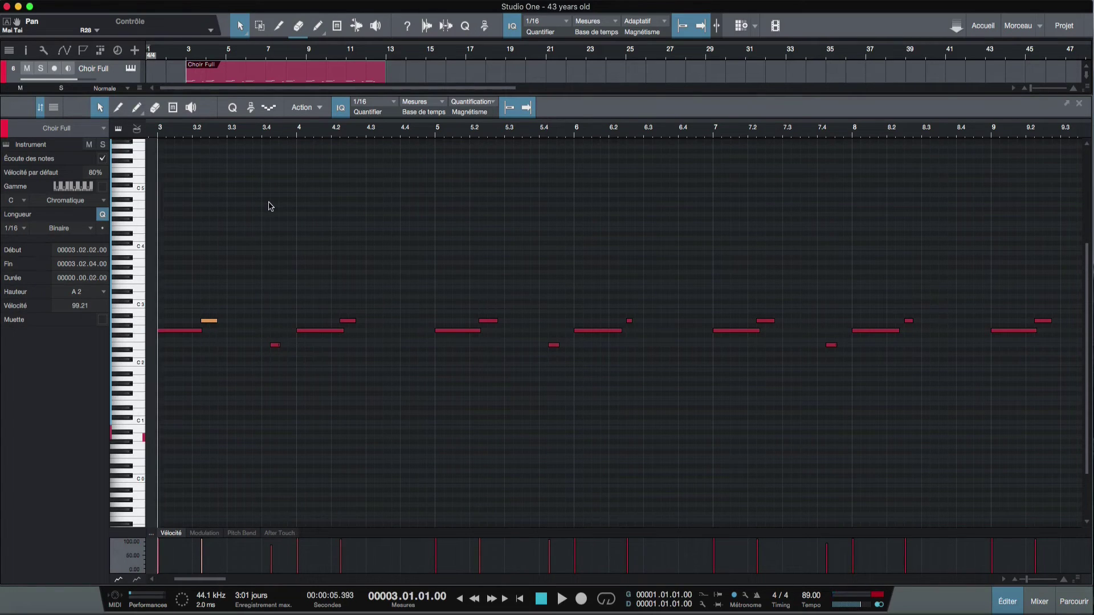
key("space")
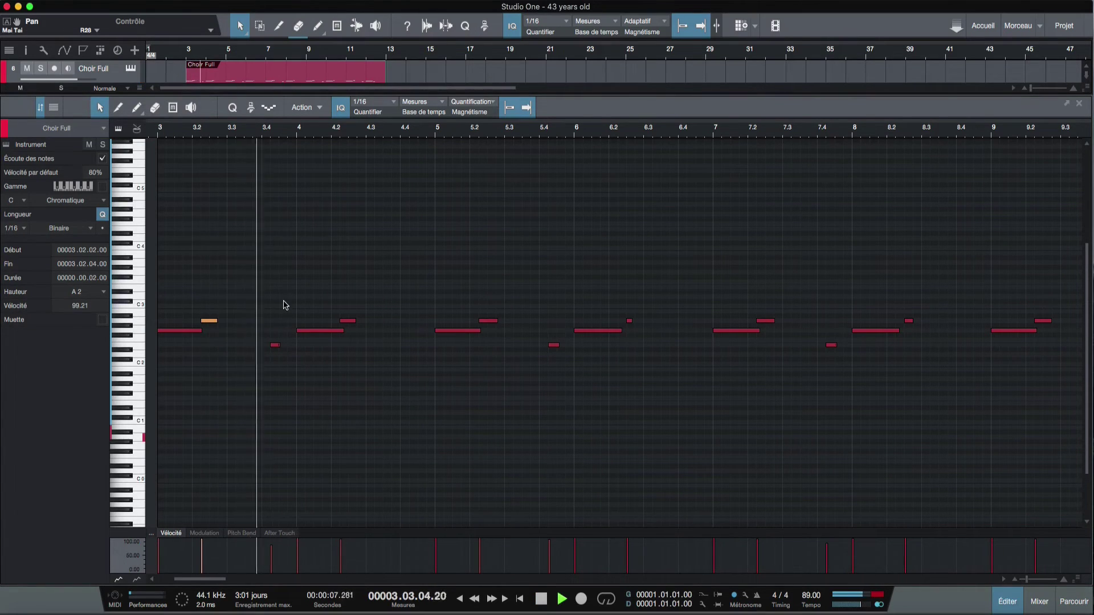
key("space")
Step: Move the E 2 choir note at the end of bar 3 to start at 3.04.03, and play the part from bar 3
left_click(274, 345)
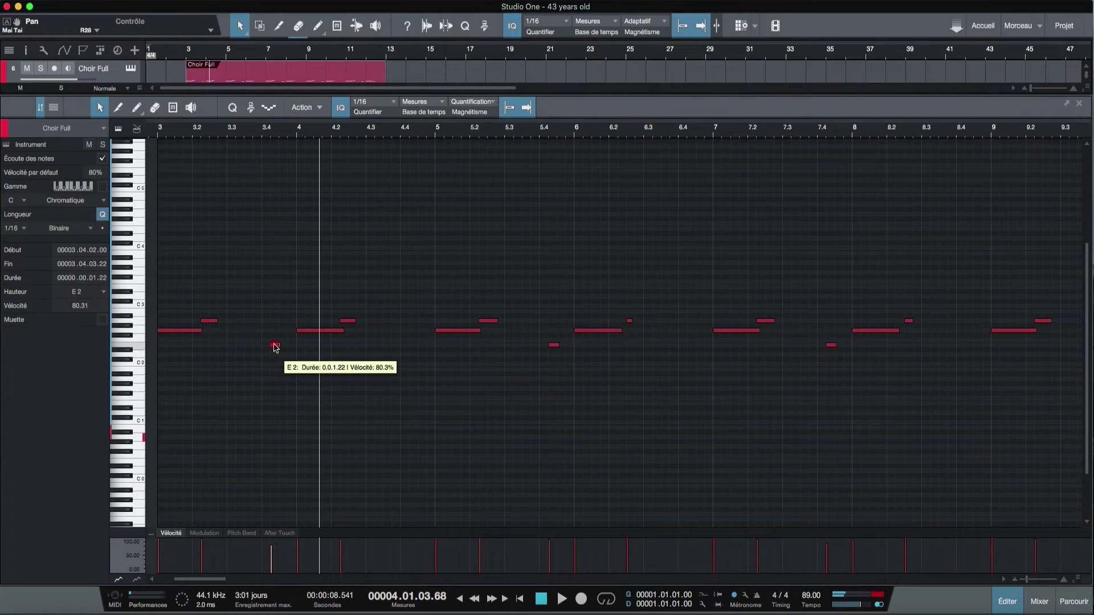
left_click_drag(274, 347, 283, 346)
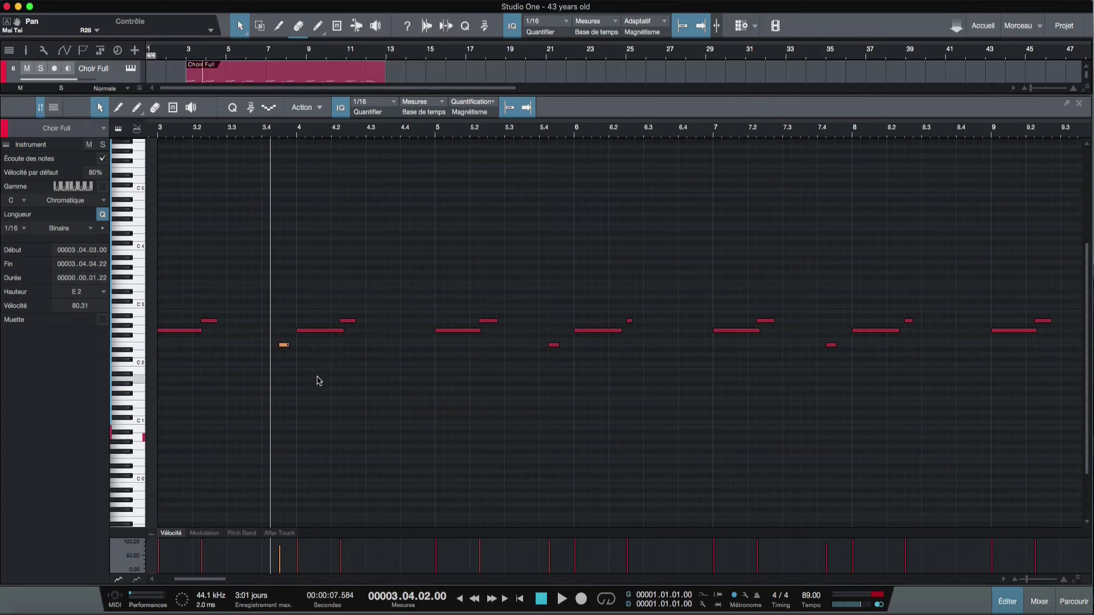
key("space")
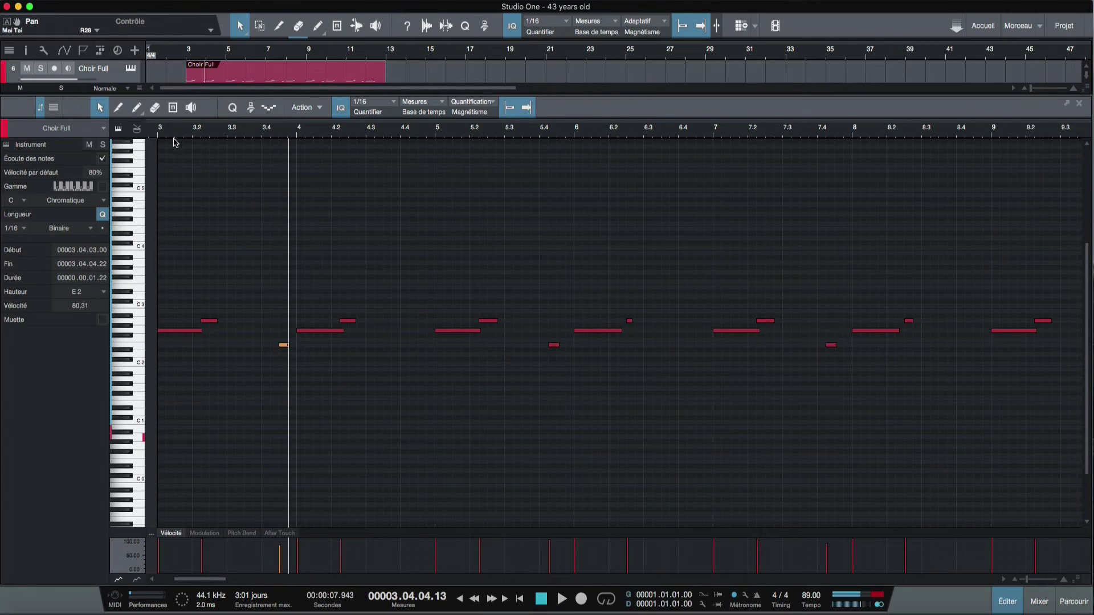
left_click(160, 133)
key("space")
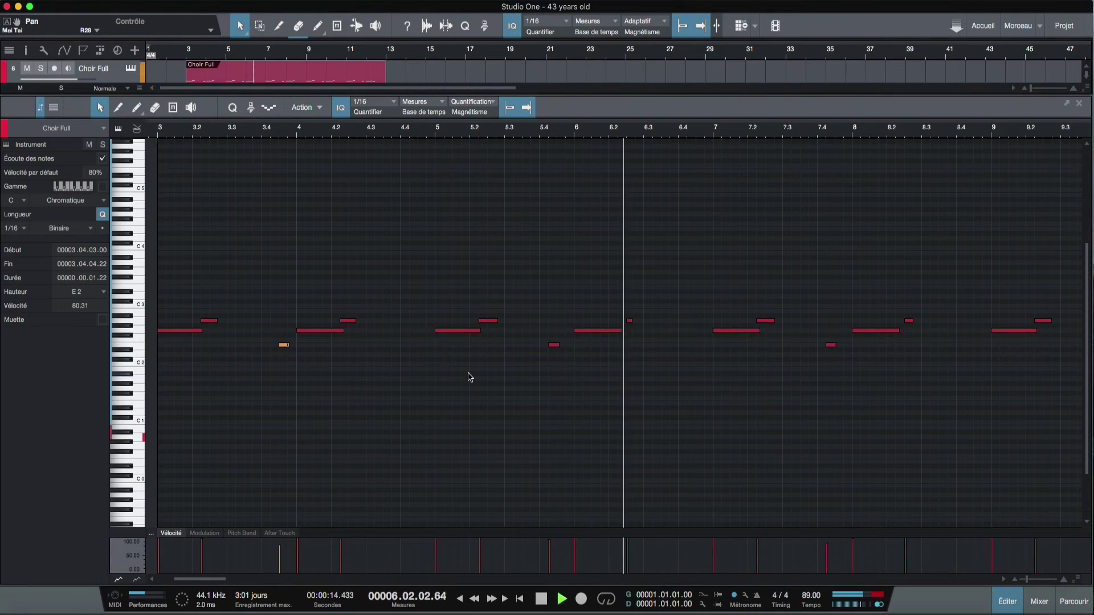
key("space")
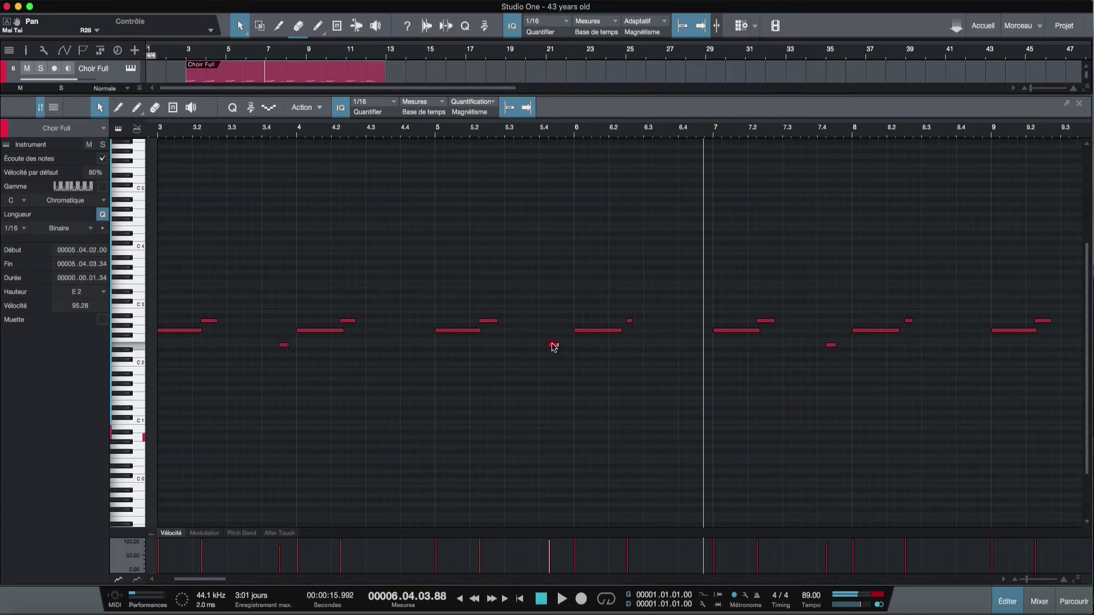
Step: Move the E 2 choir notes at the ends of bars 5, 7 and 9 to start at 5.04.03, 7.04.03 and 9.04.03
left_click_drag(554, 346, 562, 347)
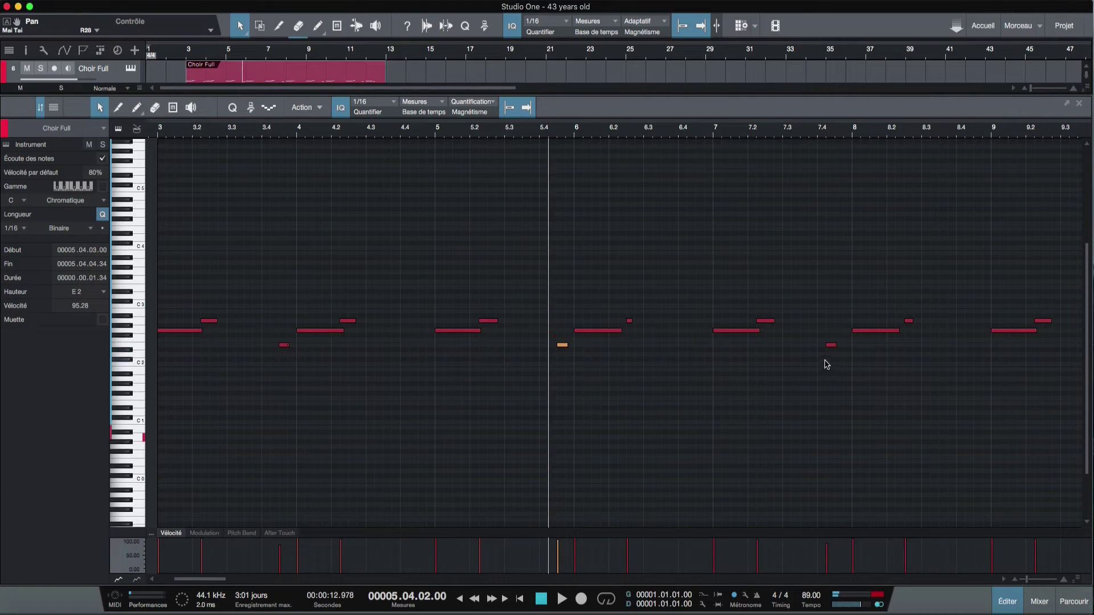
left_click_drag(834, 349, 844, 348)
left_click_drag(818, 132, 524, 133)
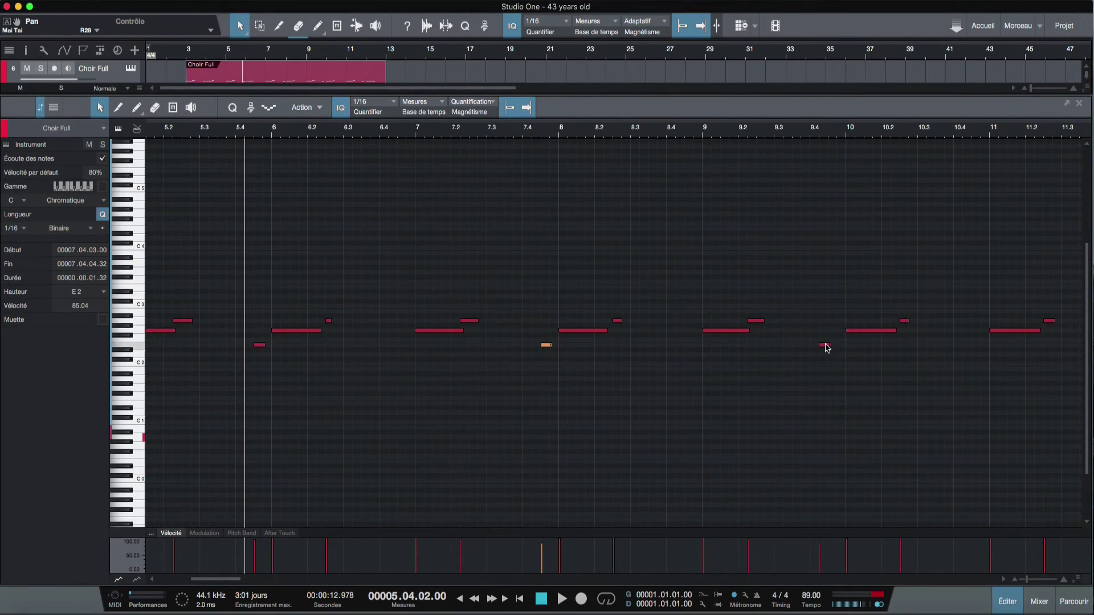
left_click_drag(827, 349, 836, 349)
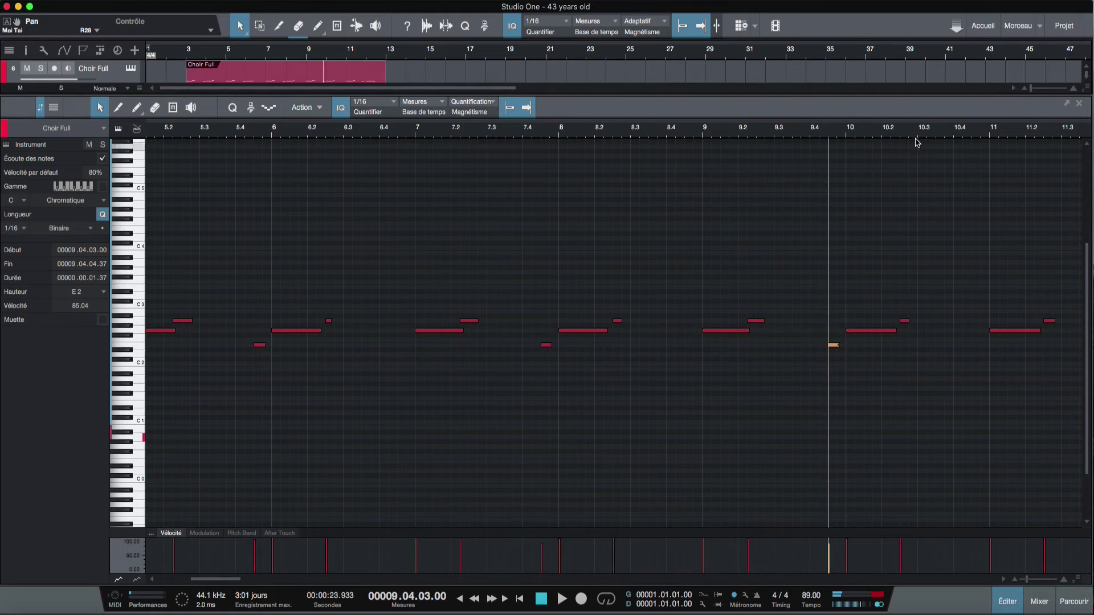
Step: Move the last E 2 choir note in bar 12 to start at 12.02.04 and play the part from bar 3
left_click_drag(921, 134, 563, 144)
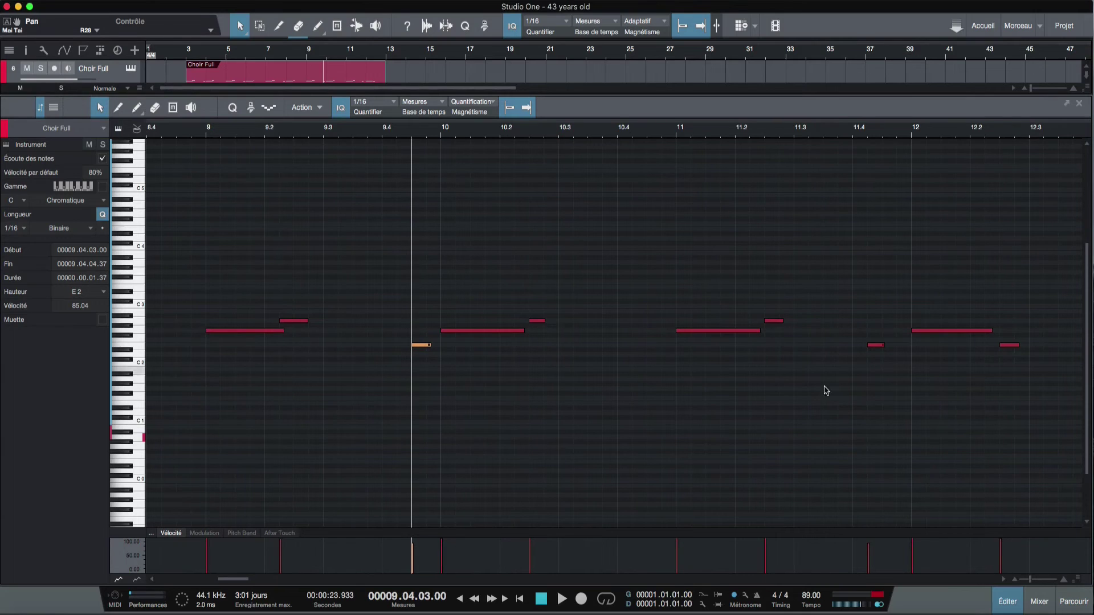
mouse_move(877, 349)
left_mouse_down()
mouse_move(891, 350)
mouse_move(879, 350)
left_mouse_up()
left_click_drag(1008, 347, 1023, 346)
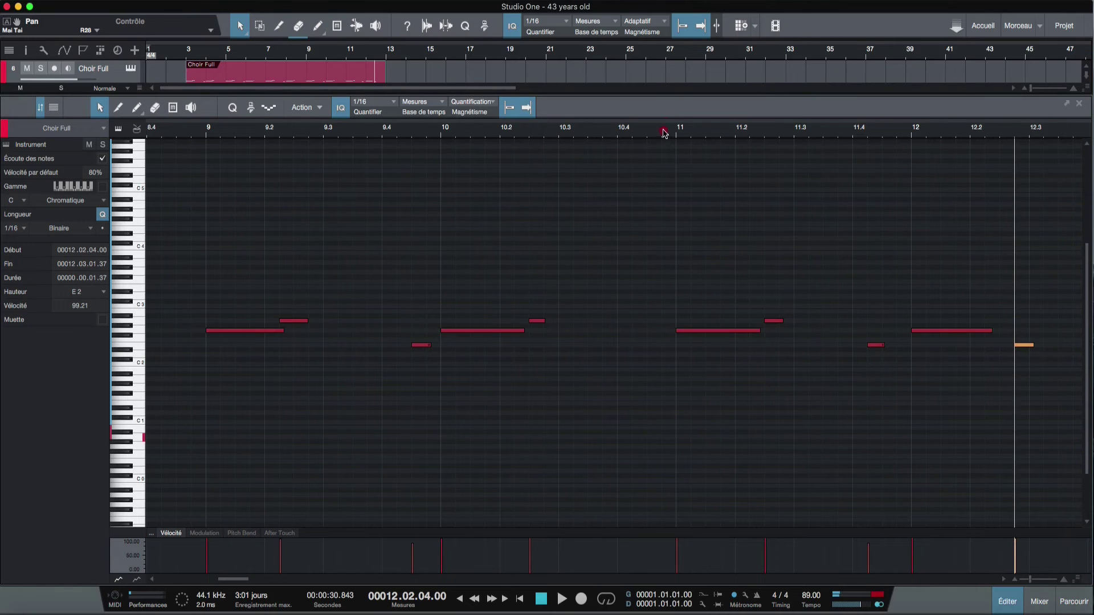
left_click_drag(664, 133, 674, 105)
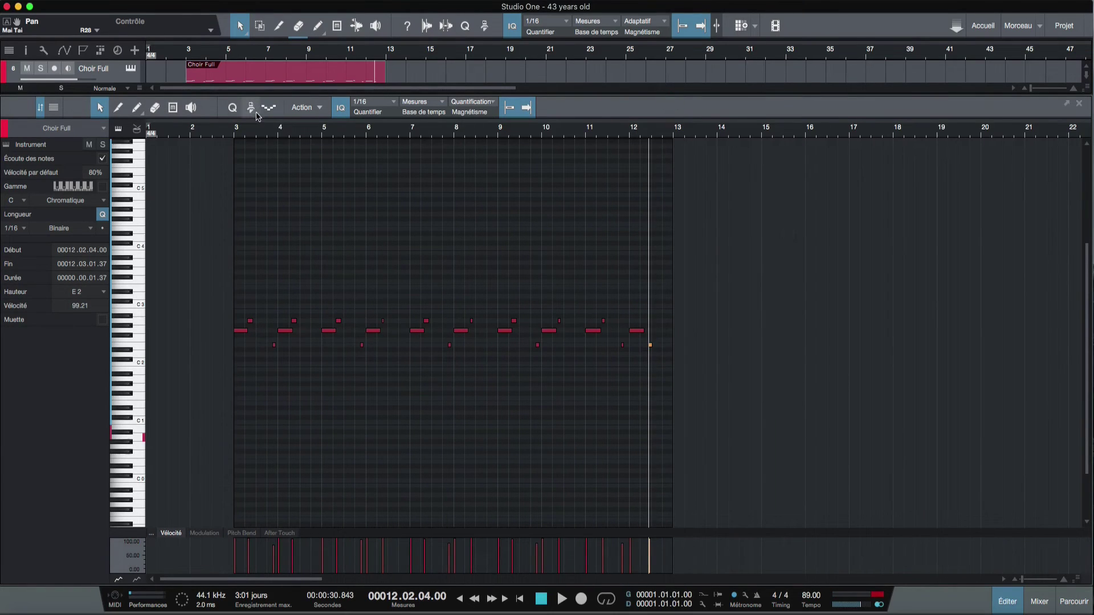
left_click(234, 135)
key("space")
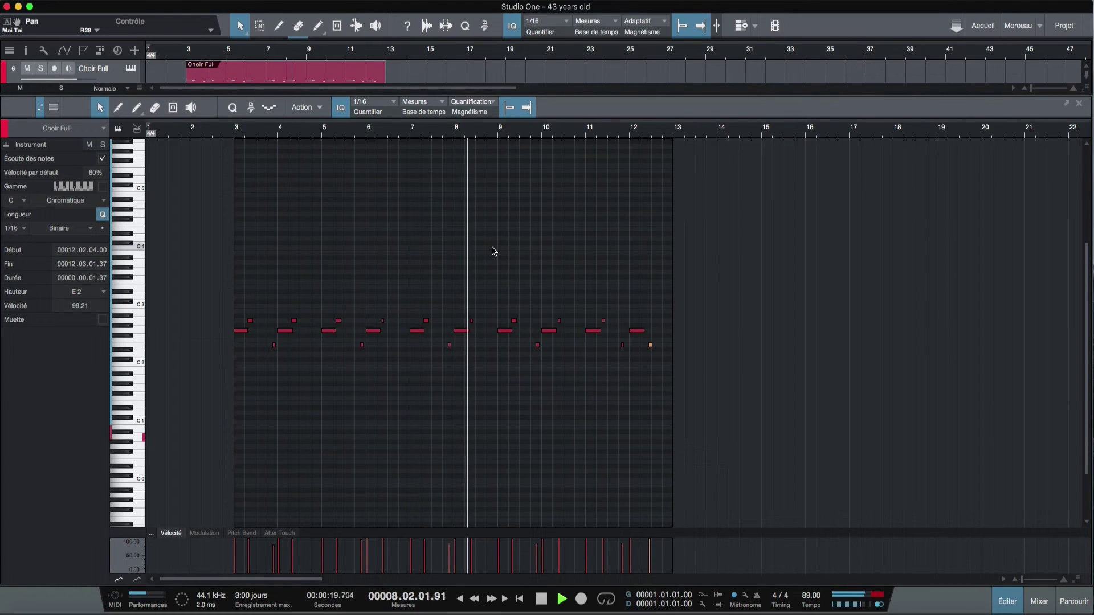
scroll(521, 151, "up", 3)
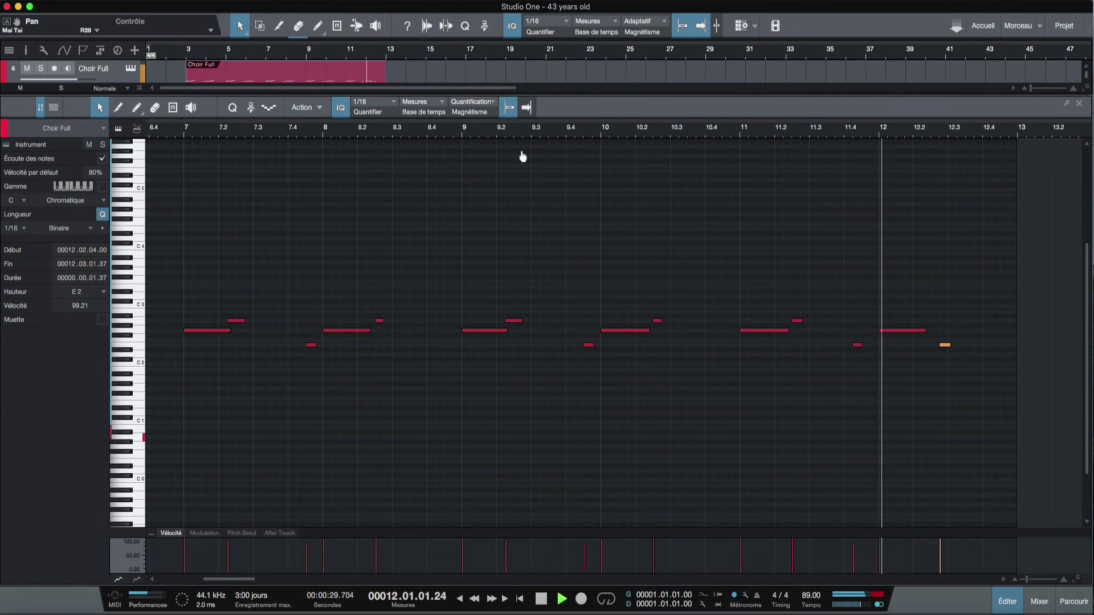
key("space")
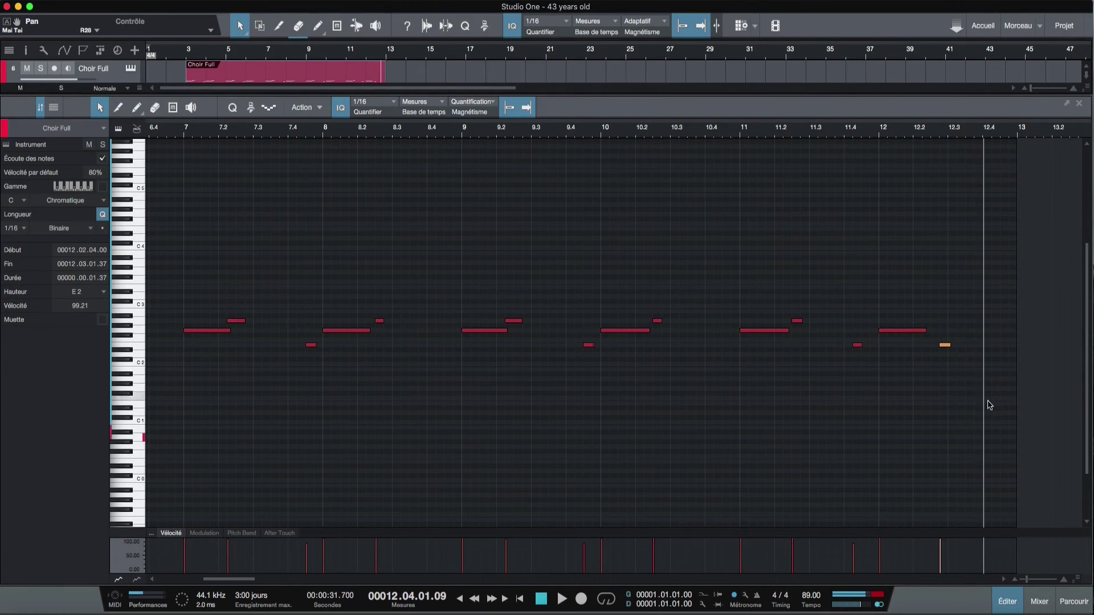
Step: Move the last E 2 choir note in bar 12 to start at 12.02.03
left_click(942, 349)
left_click(943, 346)
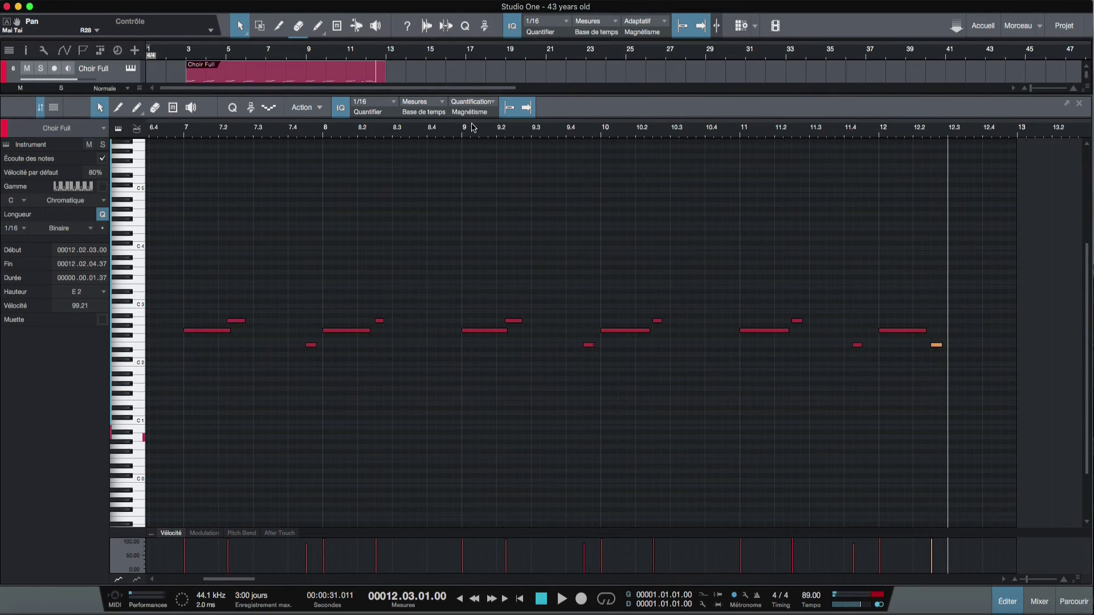
left_click_drag(473, 130, 495, 110)
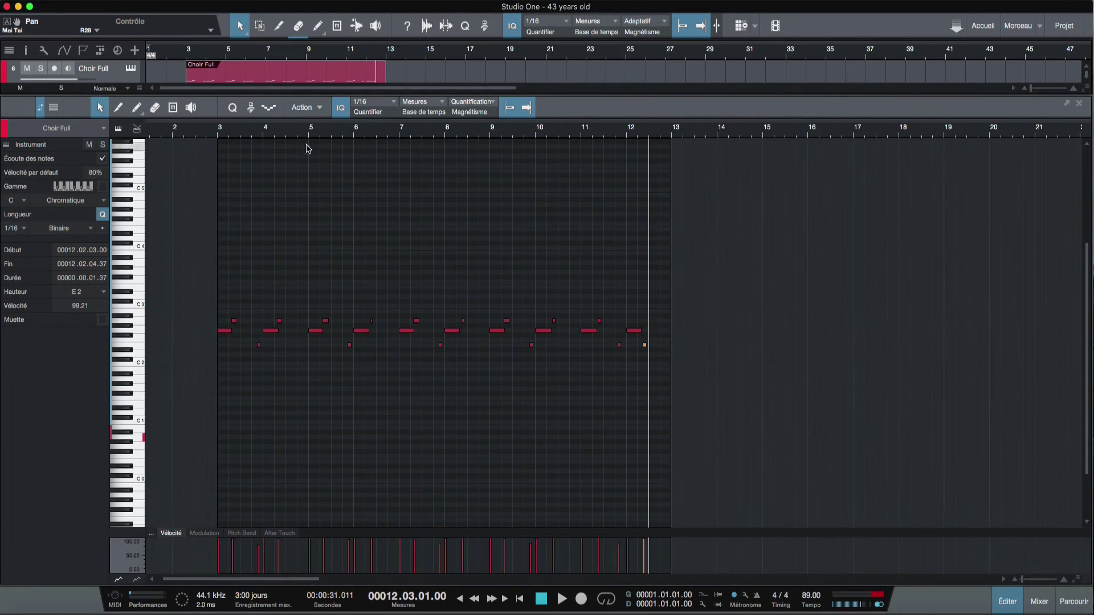
Step: Extend the A 2 notes in bars 3 to 6 to end on beat 3, and trim the bar 4 and 5 G 2 notes to 0.1.1.0
left_click_drag(238, 130, 244, 163)
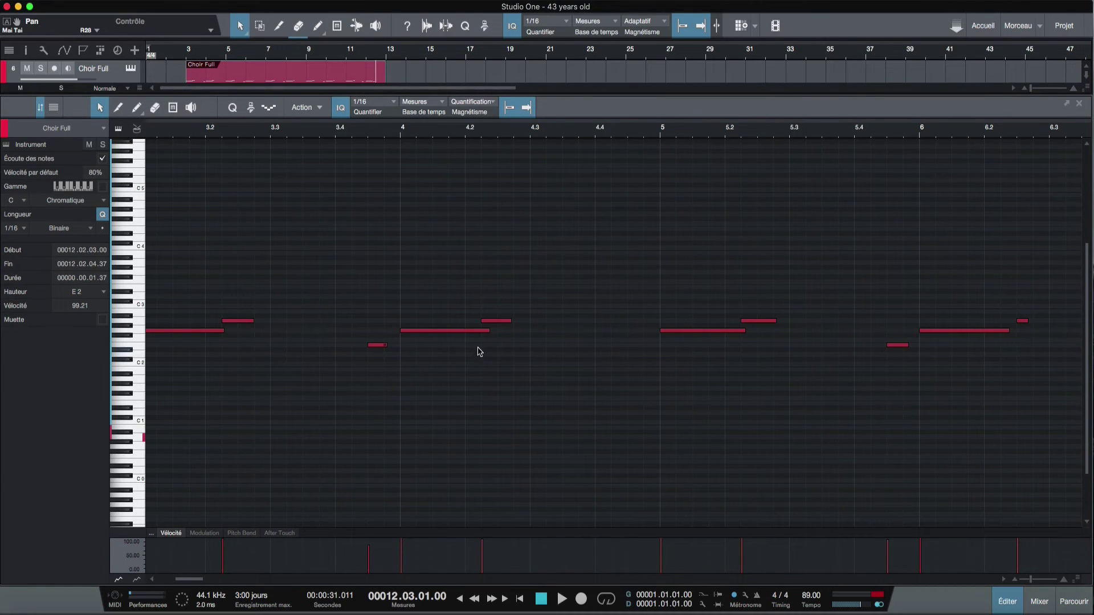
left_click_drag(490, 331, 482, 331)
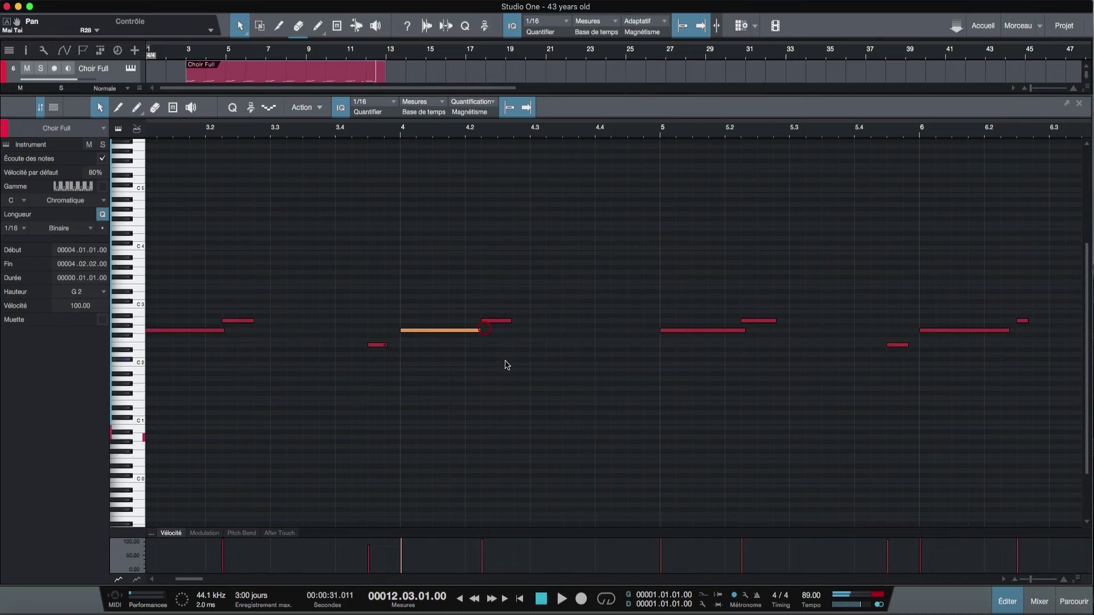
left_click_drag(254, 321, 265, 321)
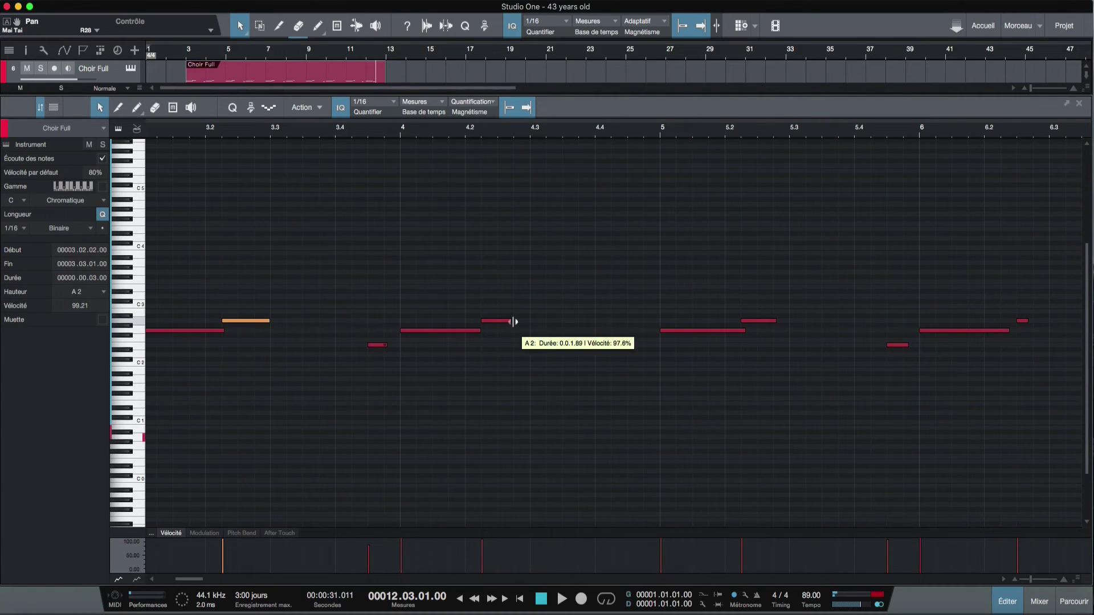
left_click_drag(512, 322, 530, 321)
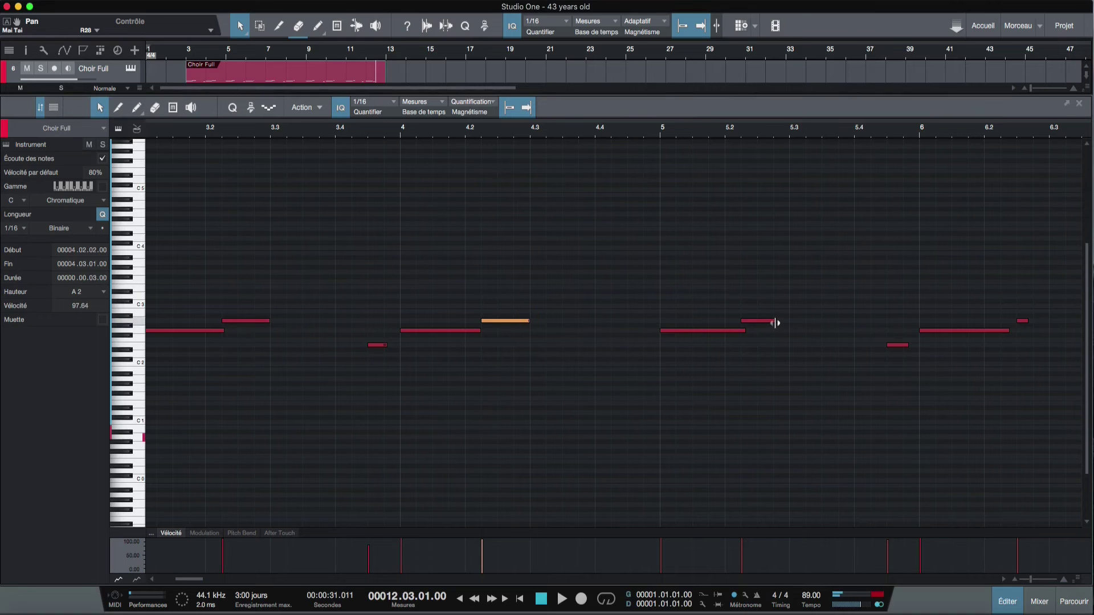
left_click_drag(775, 320, 805, 313)
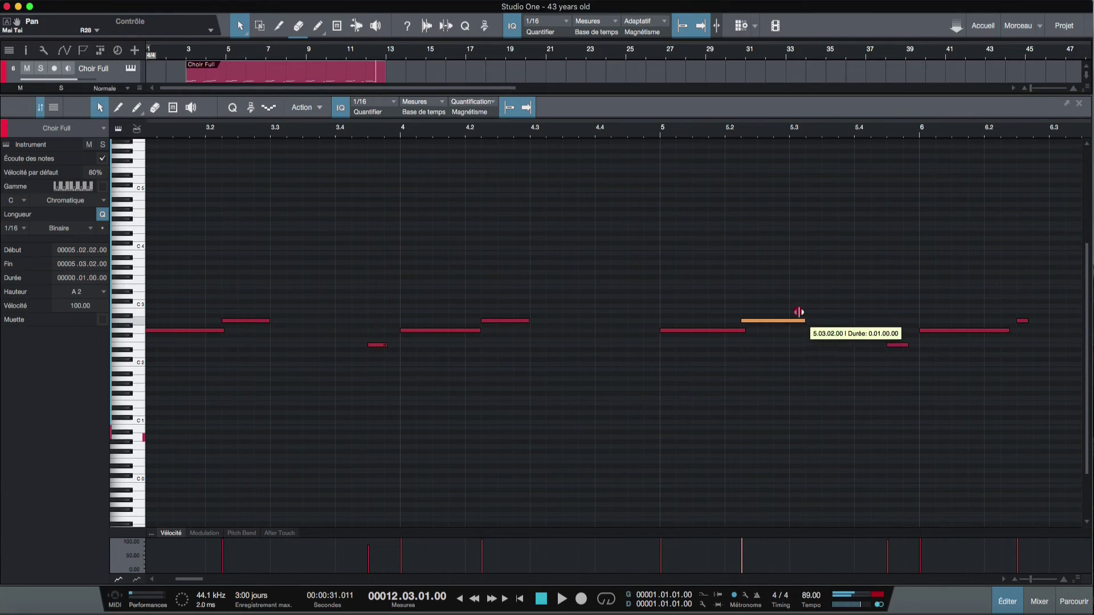
left_click_drag(746, 331, 741, 331)
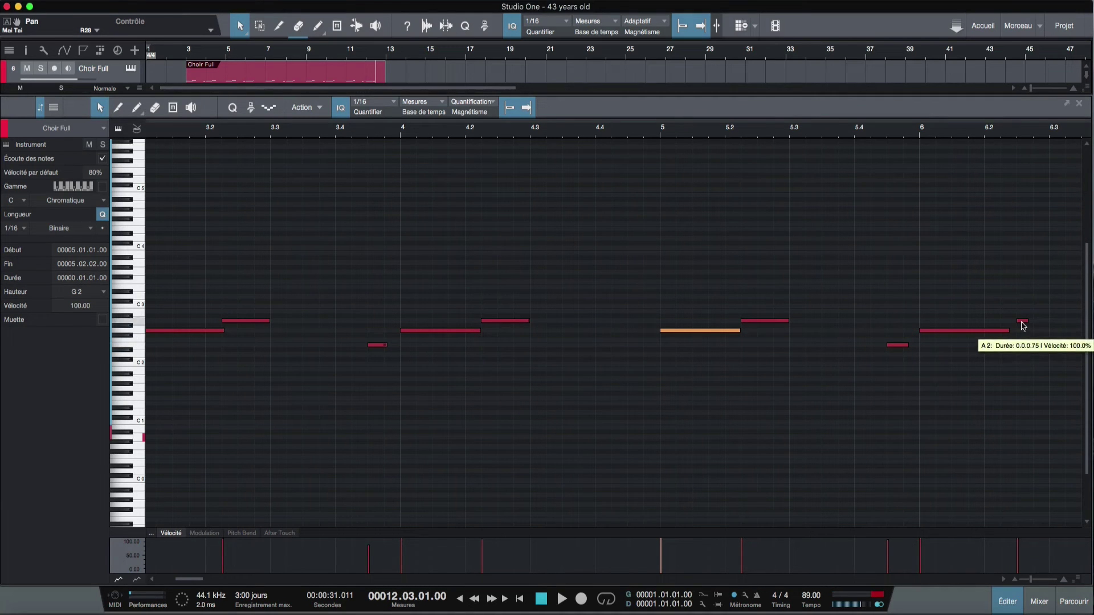
left_click_drag(1027, 321, 1041, 321)
Step: Play the choir from bar 3, then make the bar 6 G 2 note end and the A 2 note start at 6.02.02
mouse_move(222, 131)
left_mouse_down()
mouse_move(232, 116)
mouse_move(208, 127)
left_mouse_up()
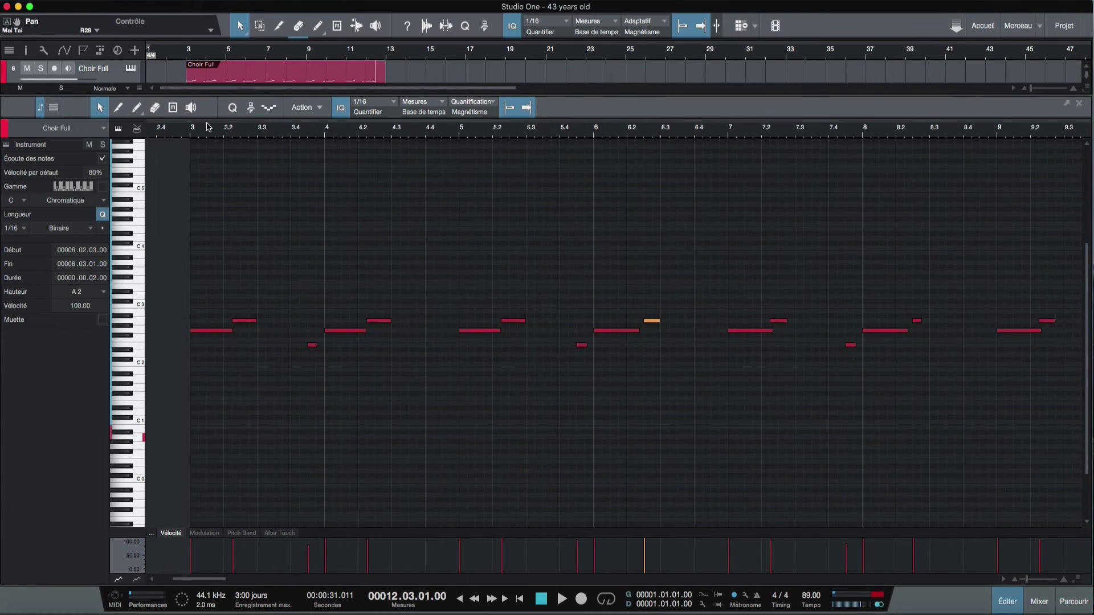
left_click(192, 130)
key("space")
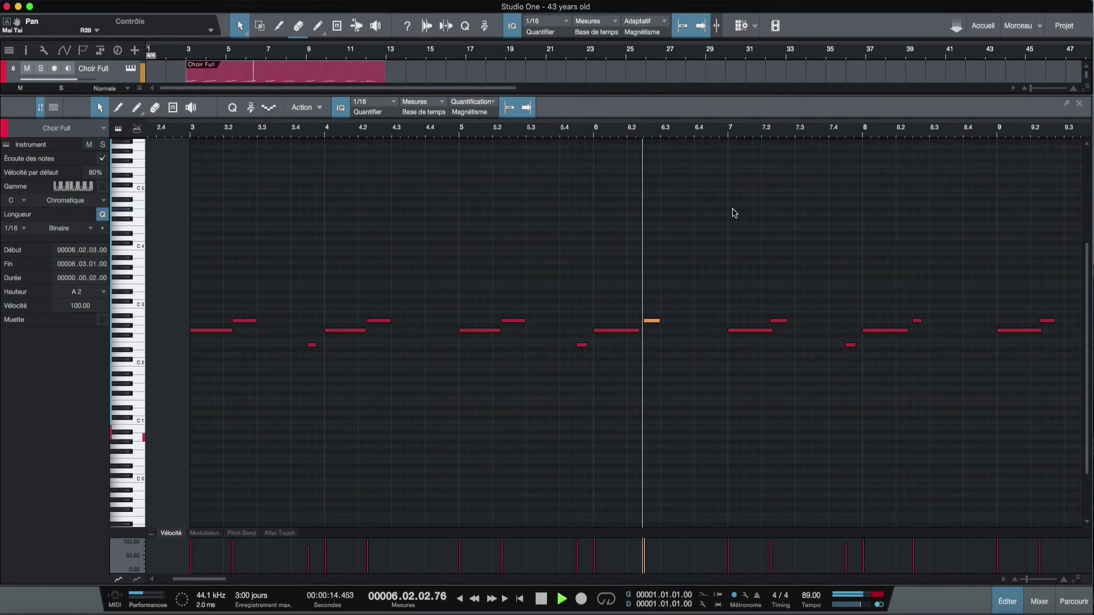
key("space")
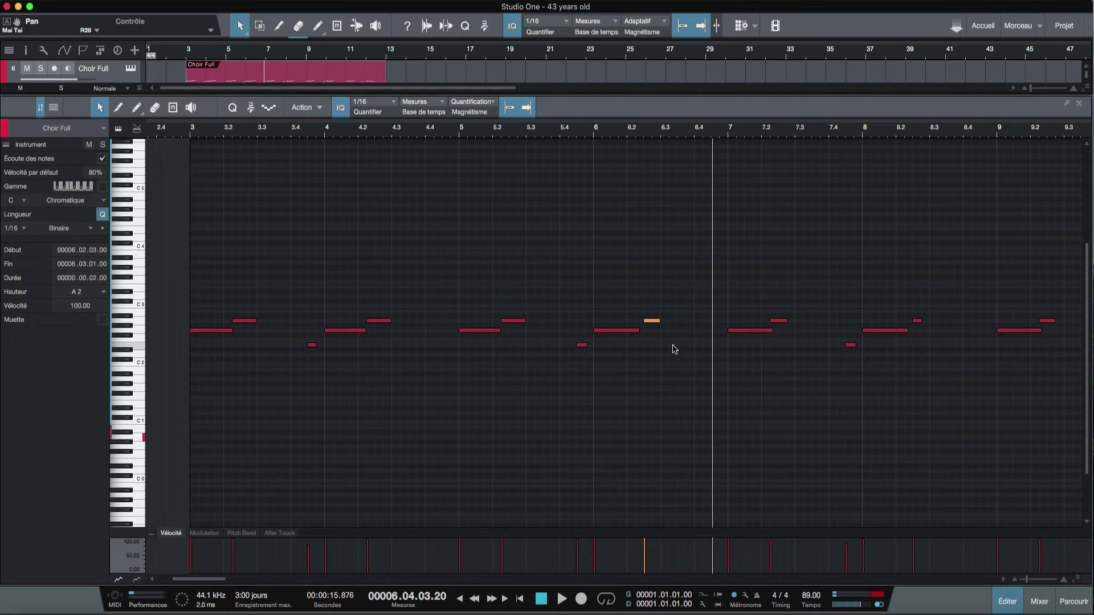
key("space")
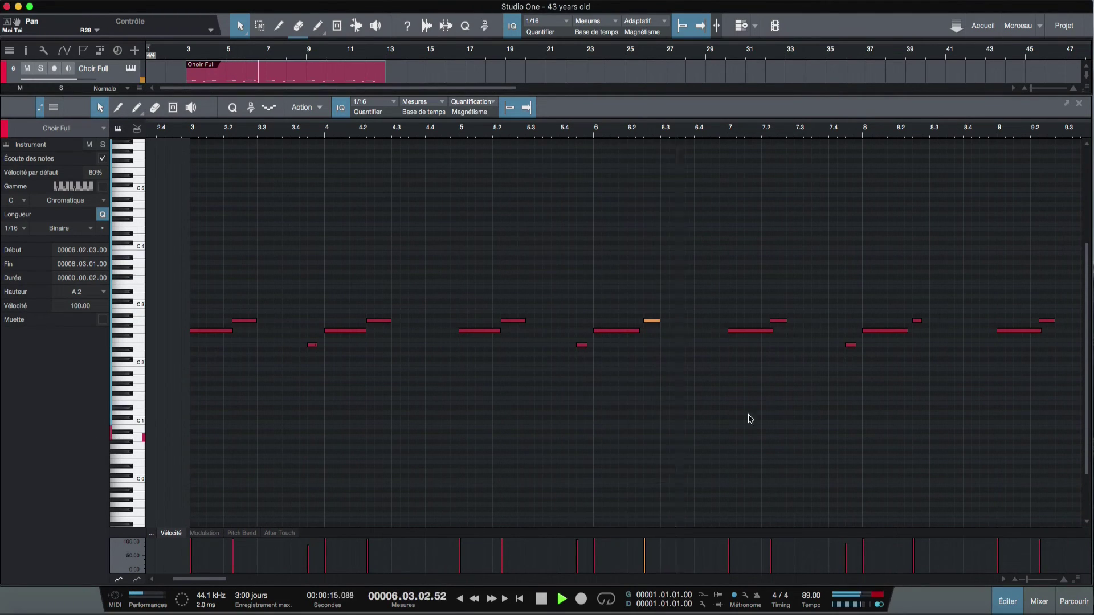
key("space")
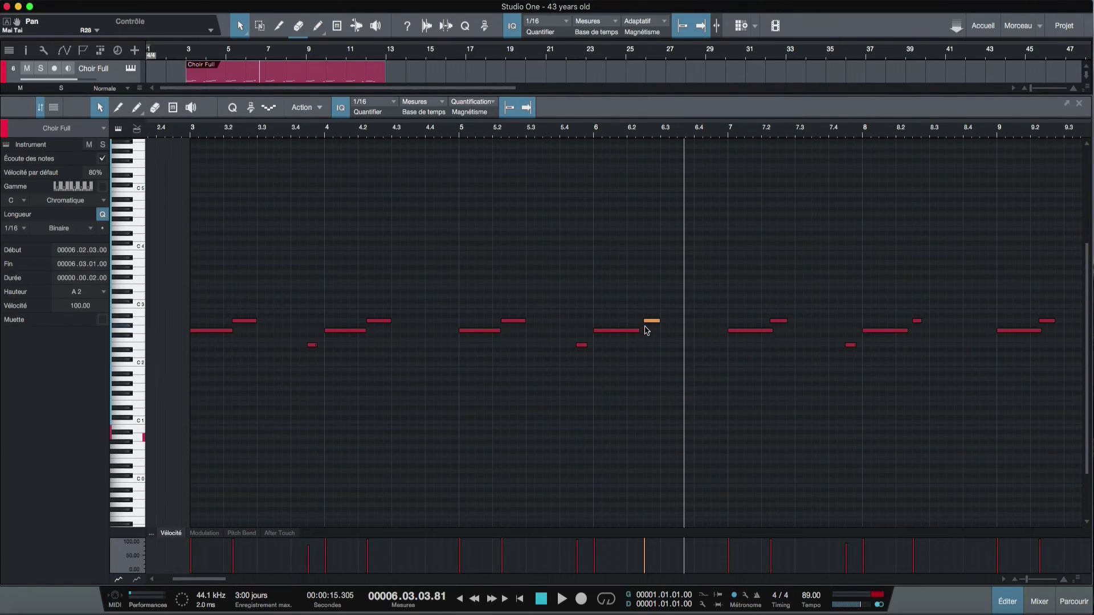
left_click_drag(639, 332, 637, 320)
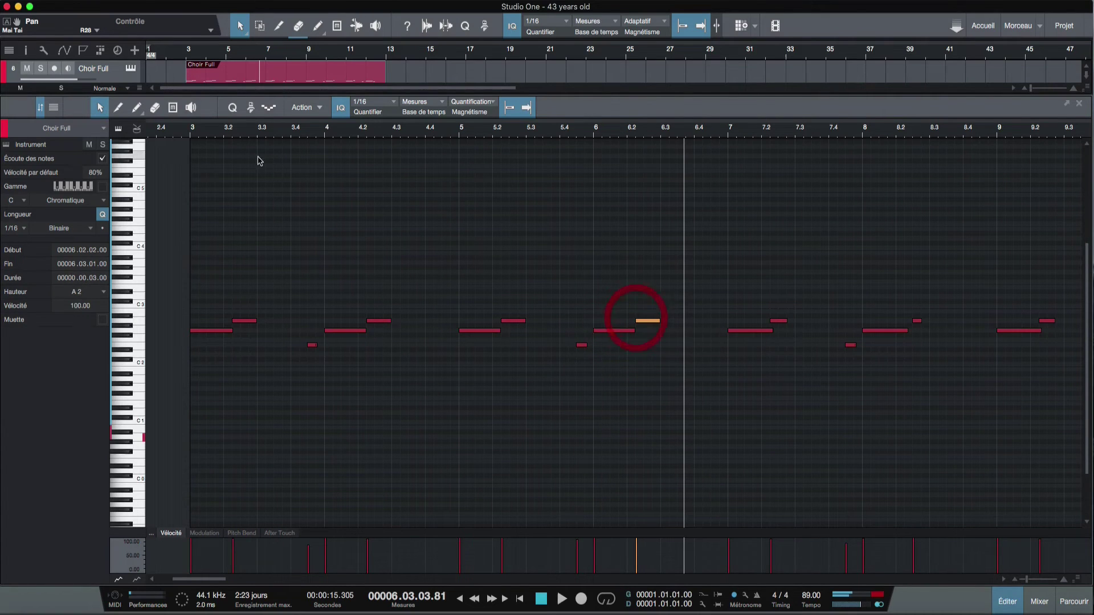
Step: Try starting the bar 3 A 2 note at 3.02.03 with the G 2 note lengthened to 0.1.2.0, and play from bar 3
left_click(192, 133)
key("space")
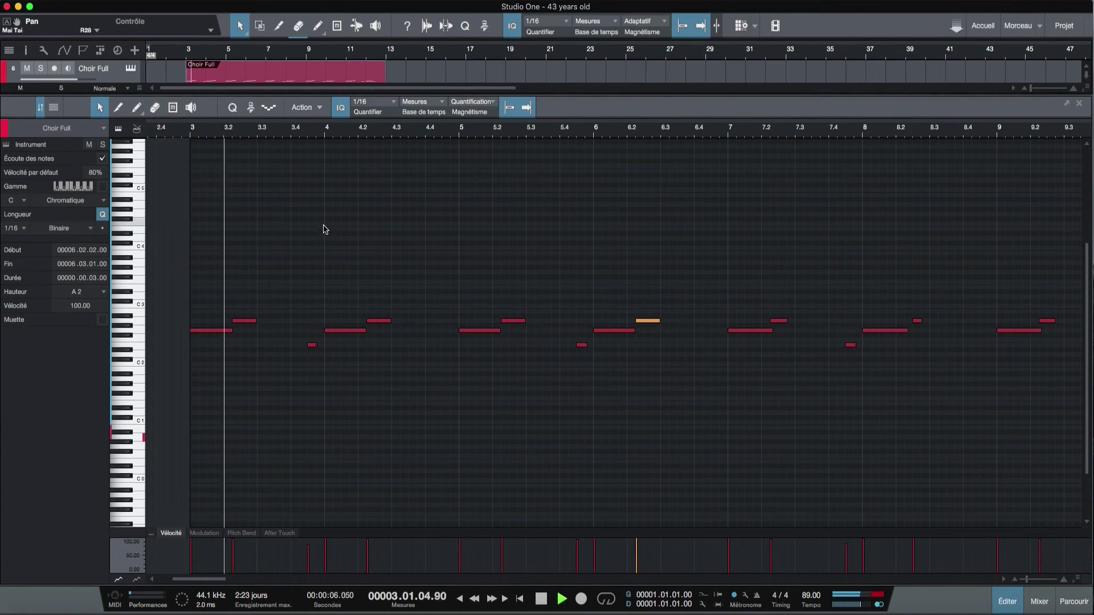
key("space")
left_click(247, 321)
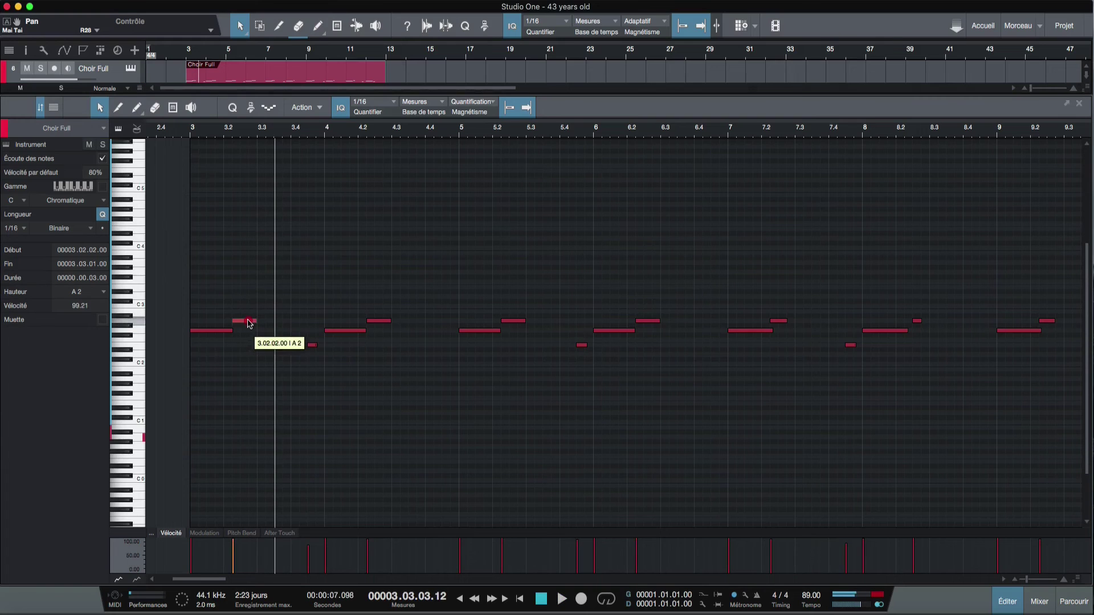
left_click_drag(235, 334, 240, 331)
left_click(191, 131)
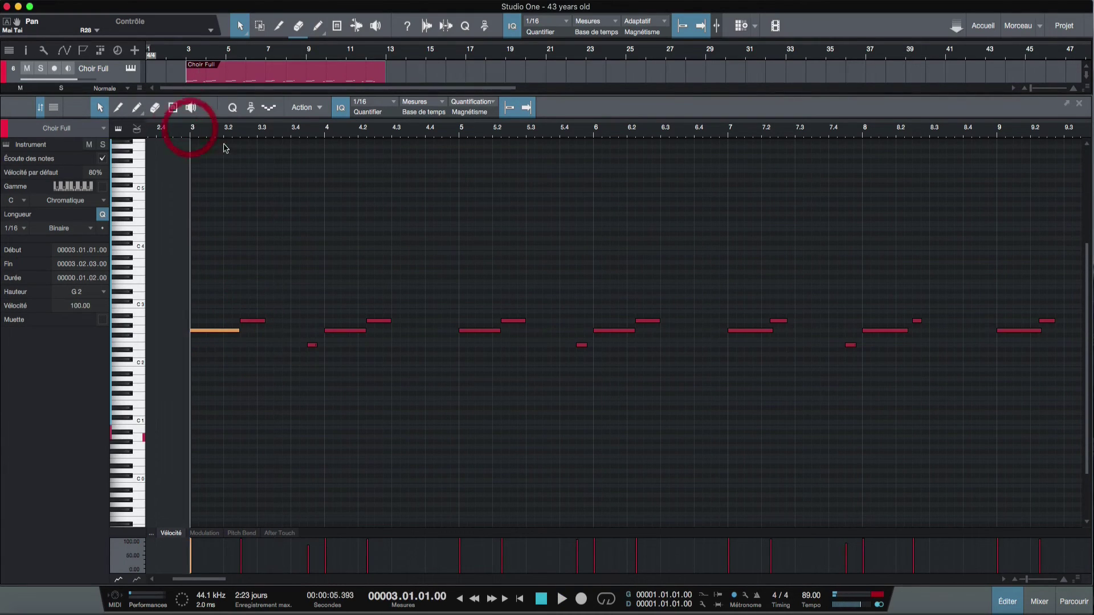
key("space")
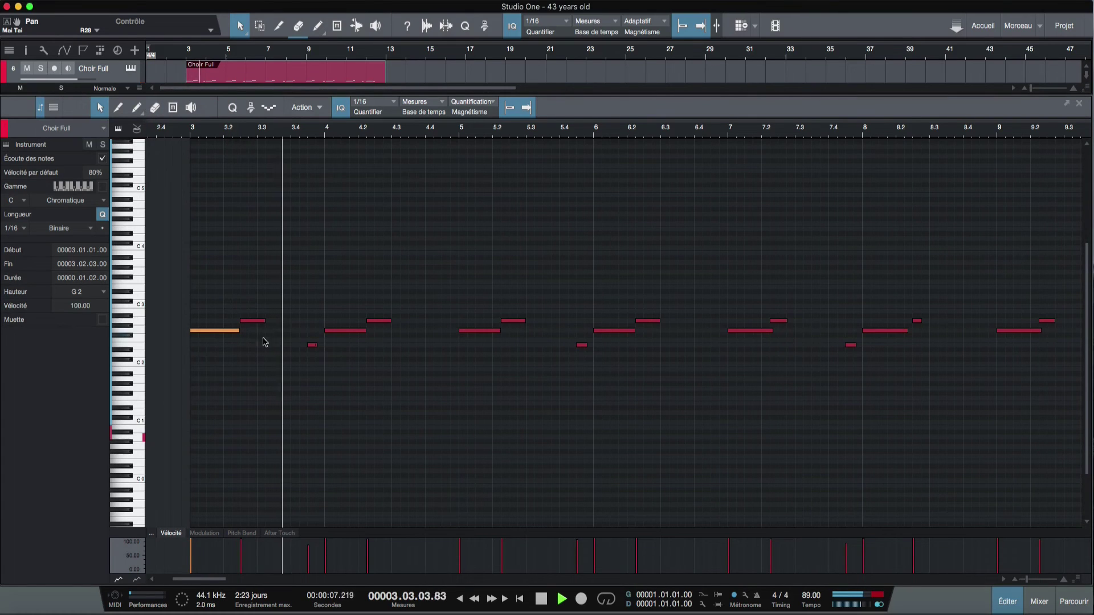
key("space")
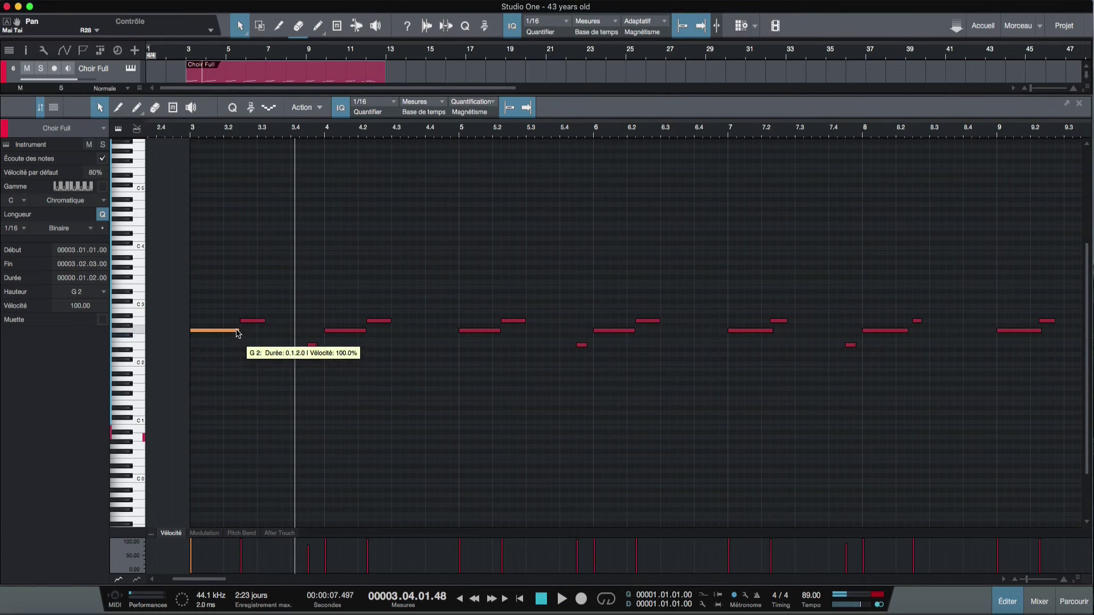
Step: Set the bar 3 G 2 note's duration to 0.1.1.0 and make the A 2 note run from 3.02.02 to 3.03.01
left_click(235, 330)
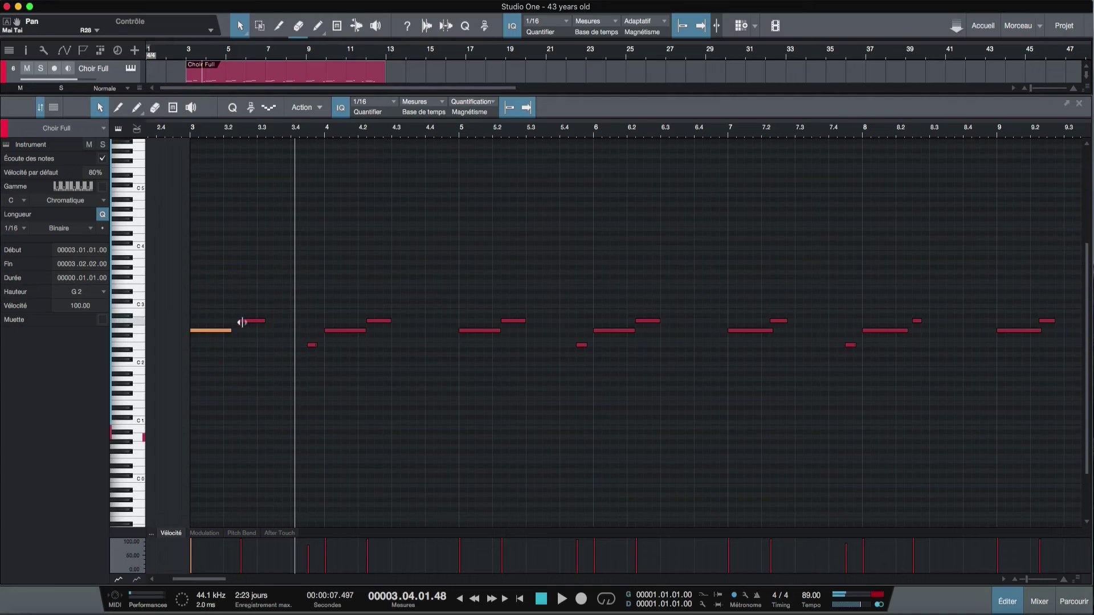
left_click_drag(241, 323, 234, 320)
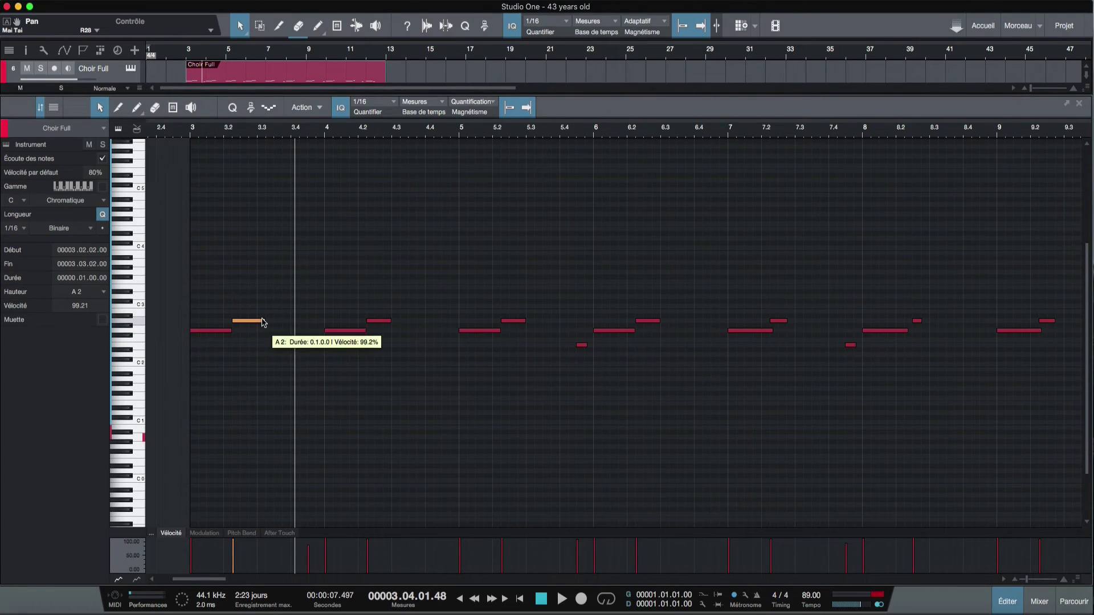
left_click_drag(265, 321, 256, 321)
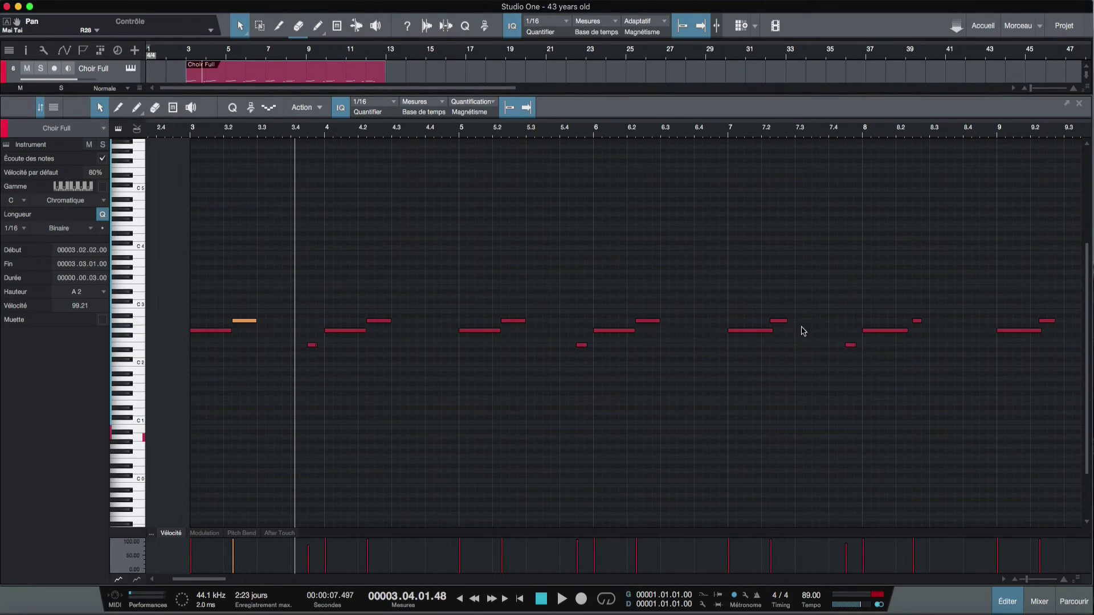
Step: Extend the A 2 notes in bars 7, 8 and 9 to end on beat 3, starting the bar 8 note at 8.02.02
left_click_drag(787, 320, 794, 321)
left_click(918, 322)
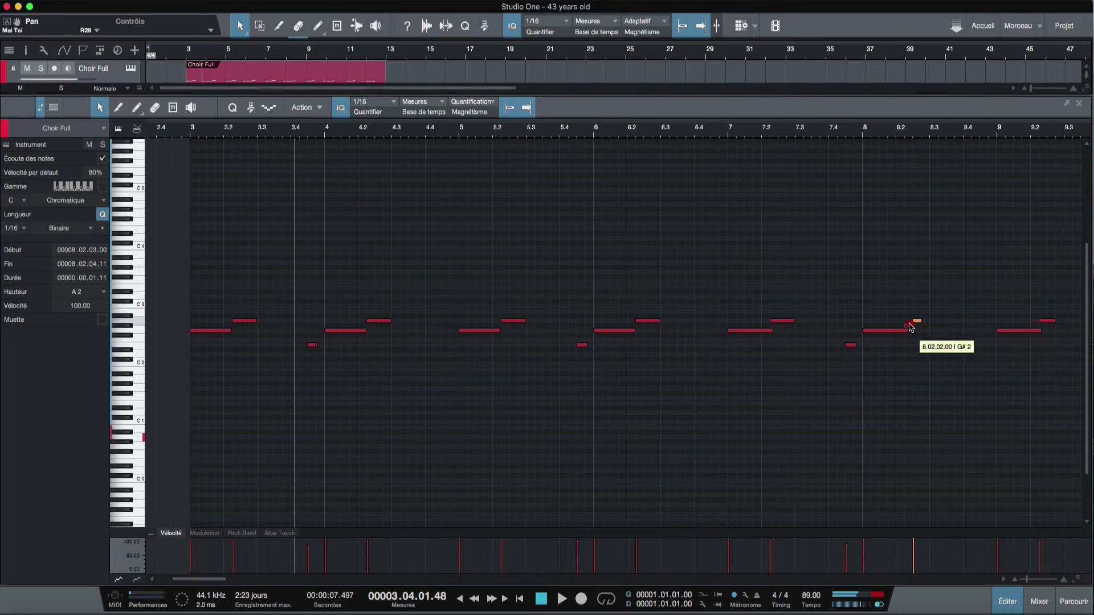
left_click_drag(910, 323, 920, 322)
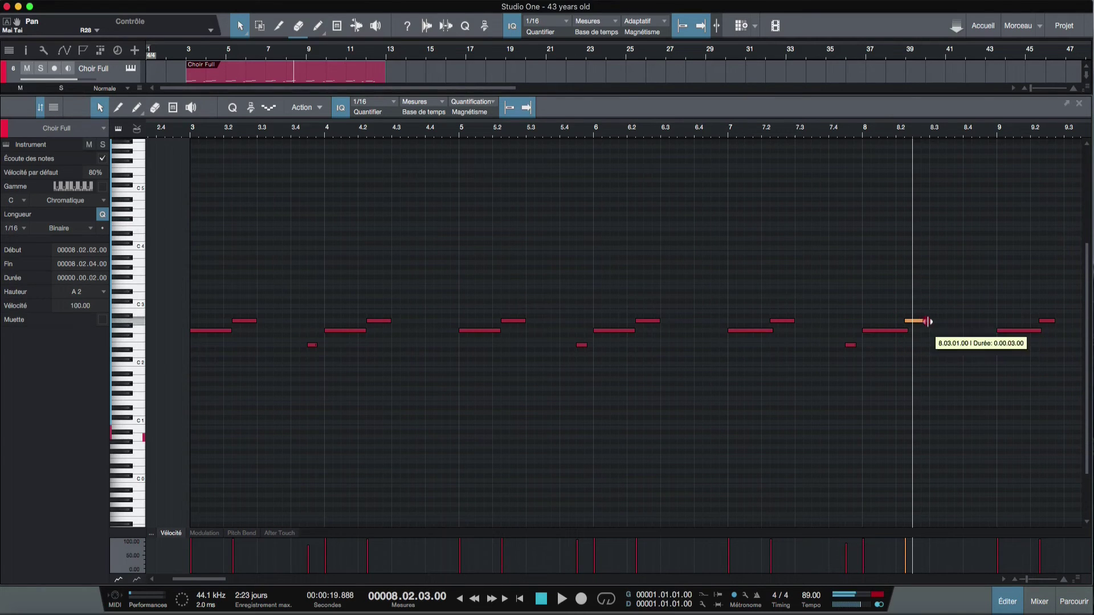
left_click_drag(927, 322, 928, 322)
left_click_drag(995, 138, 498, 145)
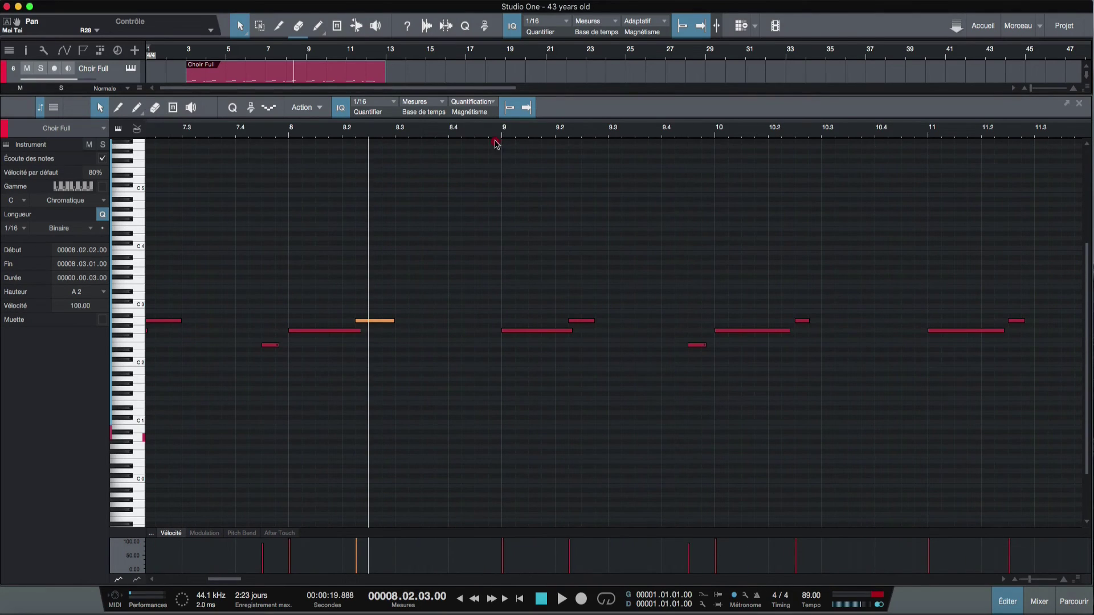
left_click_drag(596, 323, 606, 323)
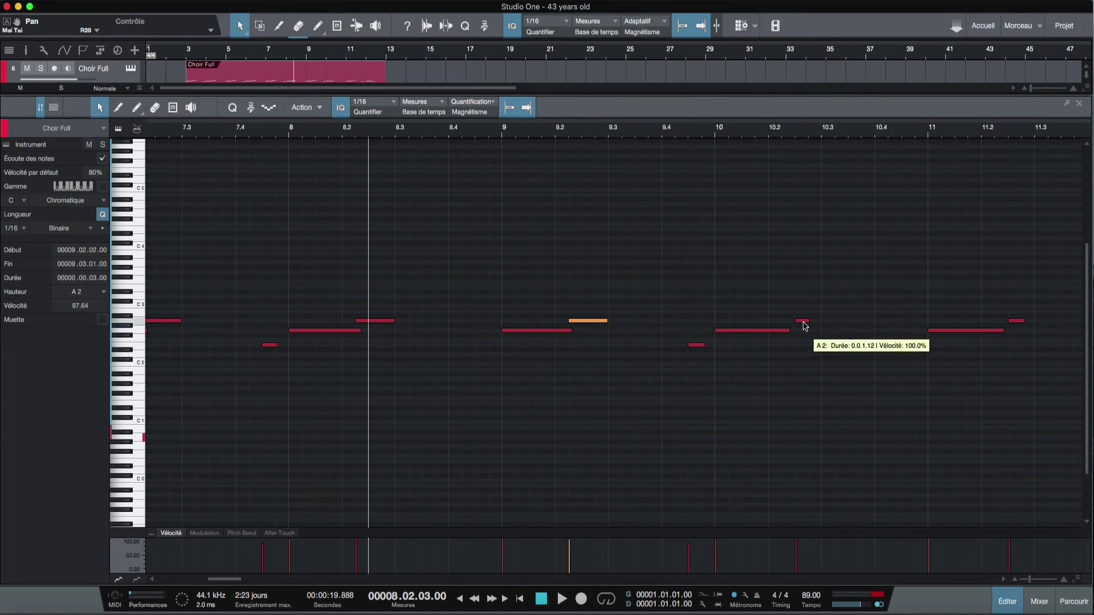
Step: Start the bar 10 and 11 A 2 notes at 10.02.02 and 11.02.02, and trim the G 2 notes before them to end there
left_click_drag(801, 321, 781, 330)
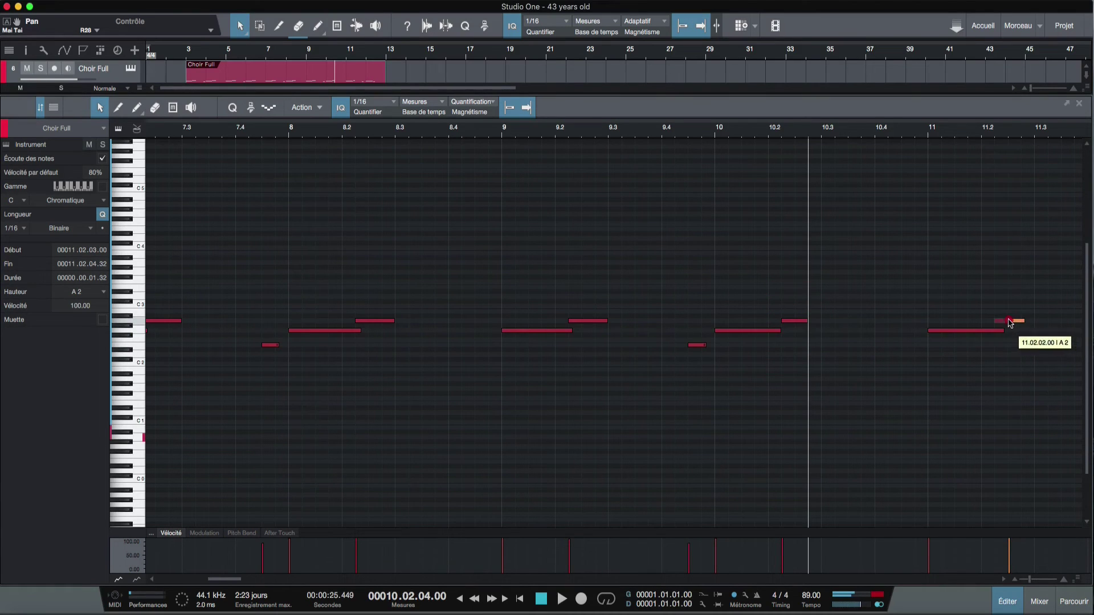
left_click_drag(1015, 322, 995, 333)
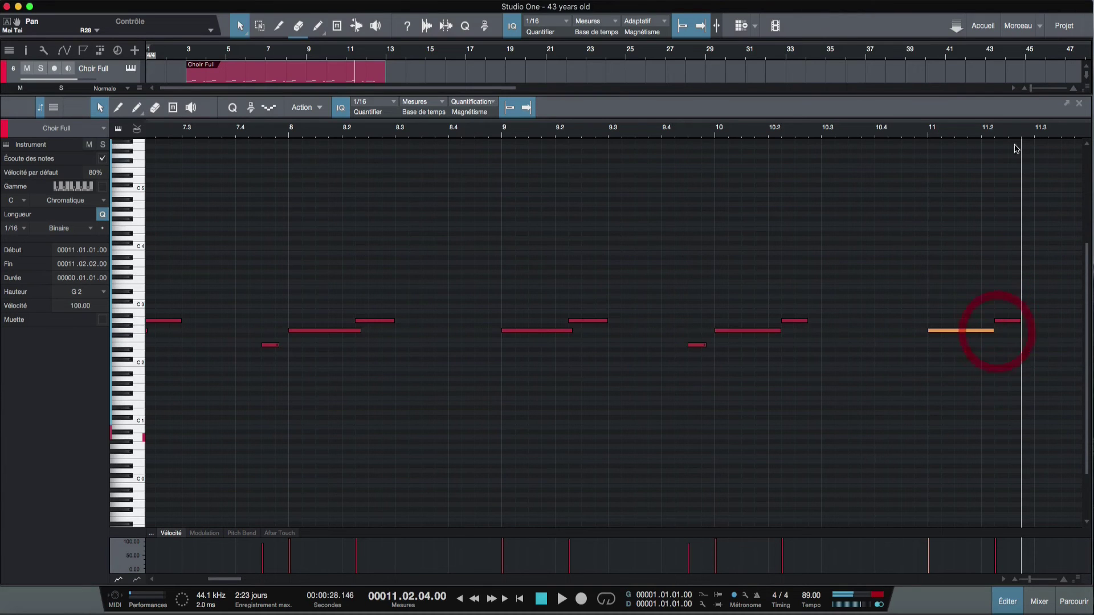
left_click_drag(1012, 132, 530, 134)
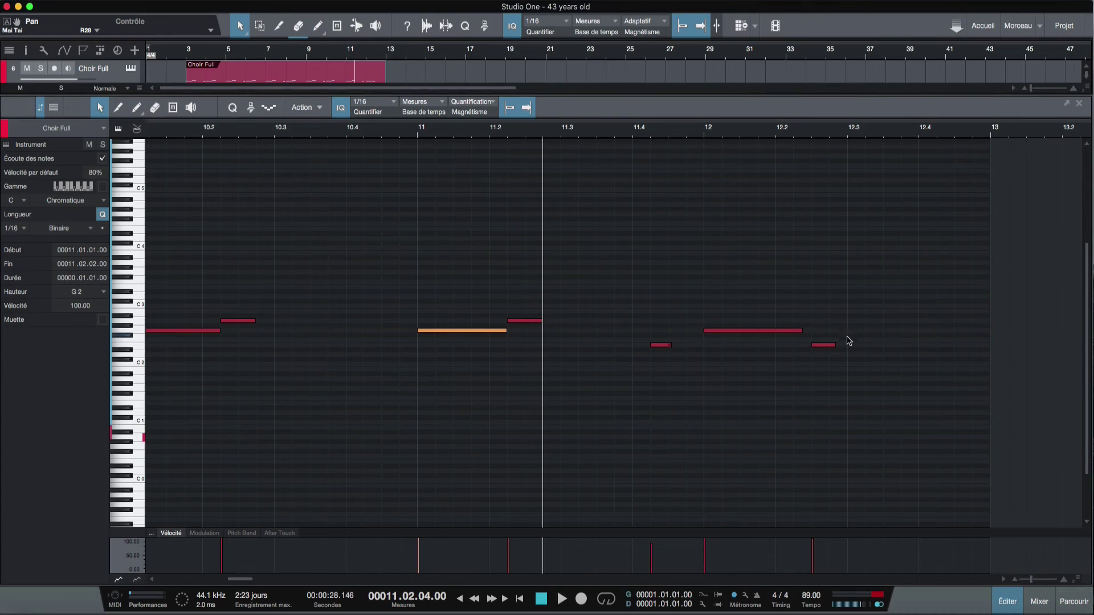
Step: Extend the bar 12 E 2 note to end at 12.03.01, and play the choir part from bar 3
left_click_drag(836, 345, 849, 341)
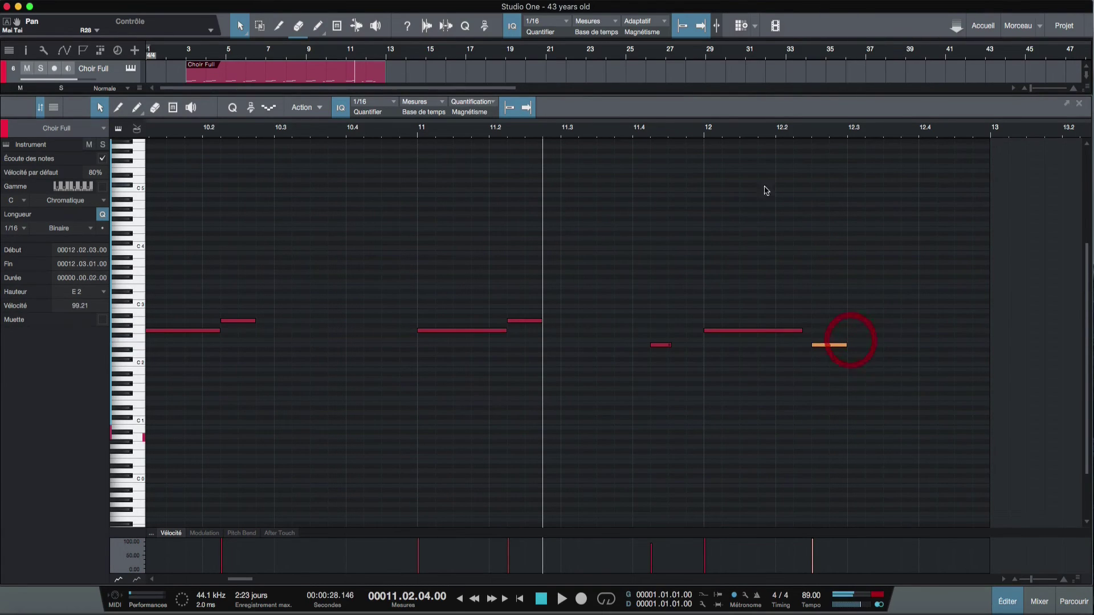
left_click_drag(390, 132, 548, 84)
left_click(189, 130)
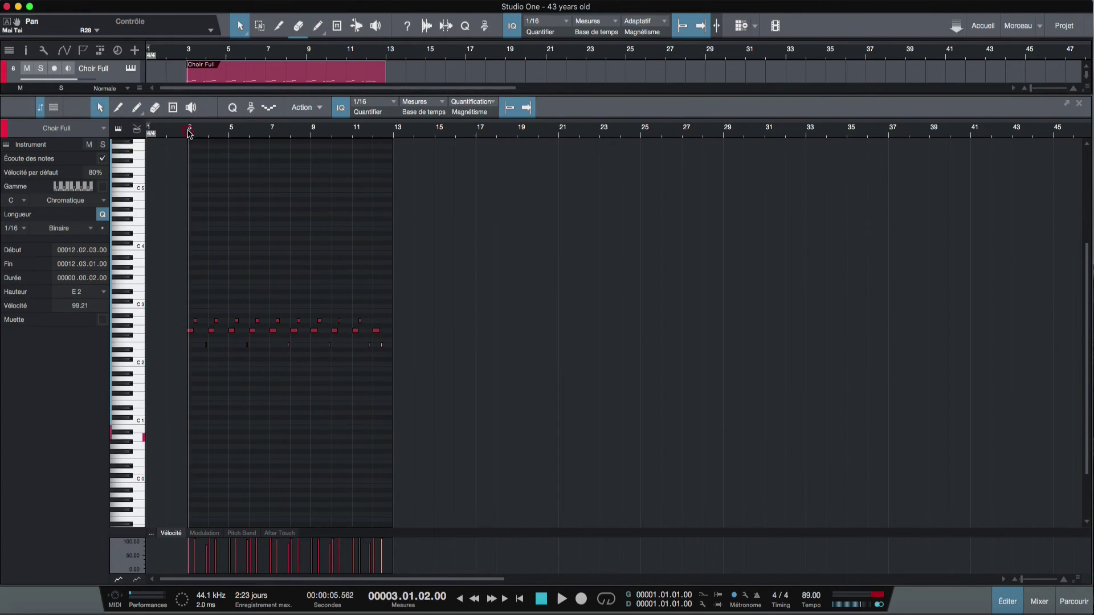
key("space")
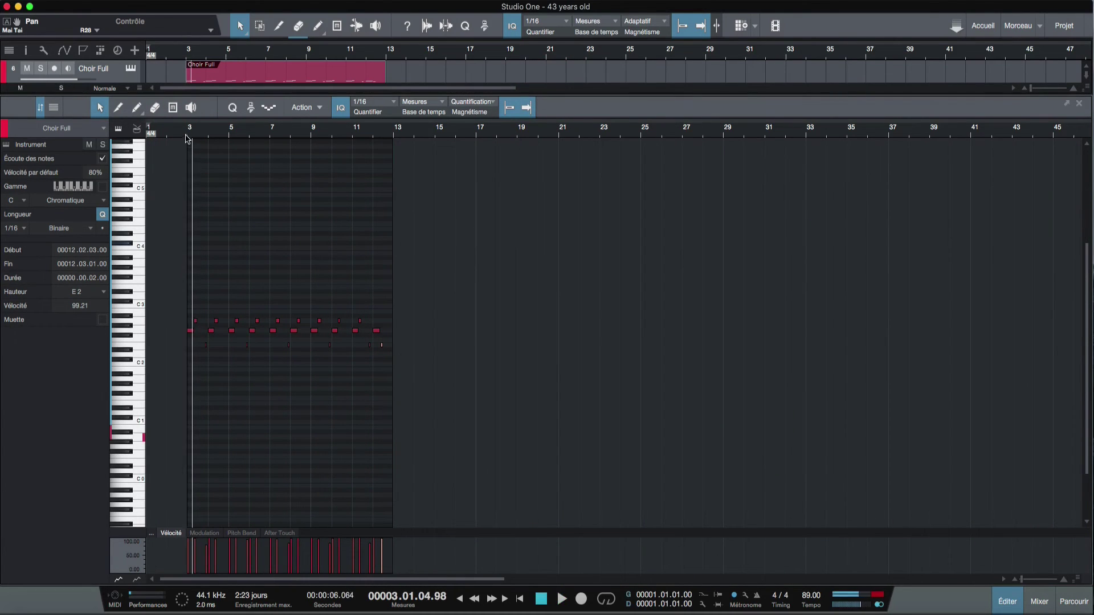
left_click(186, 134)
key("space")
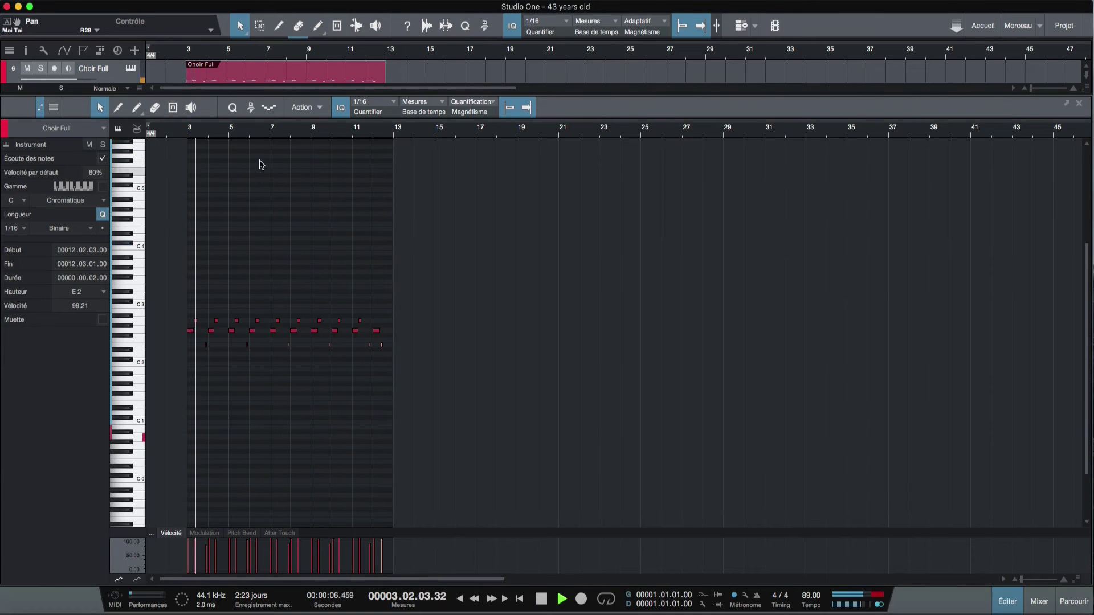
scroll(190, 156, "up", 6)
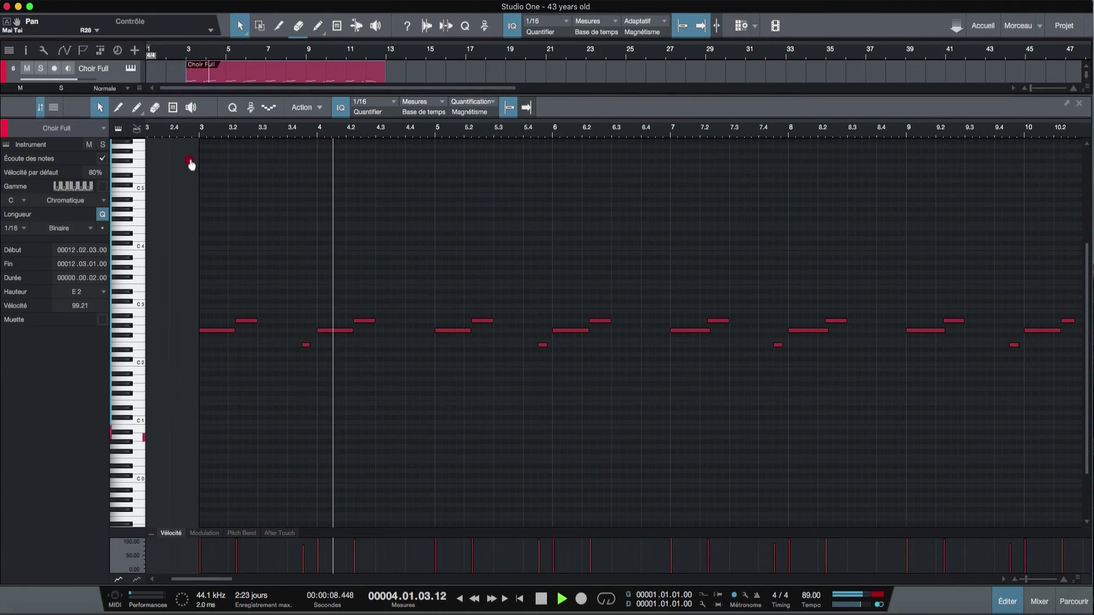
scroll(190, 161, "down", 3)
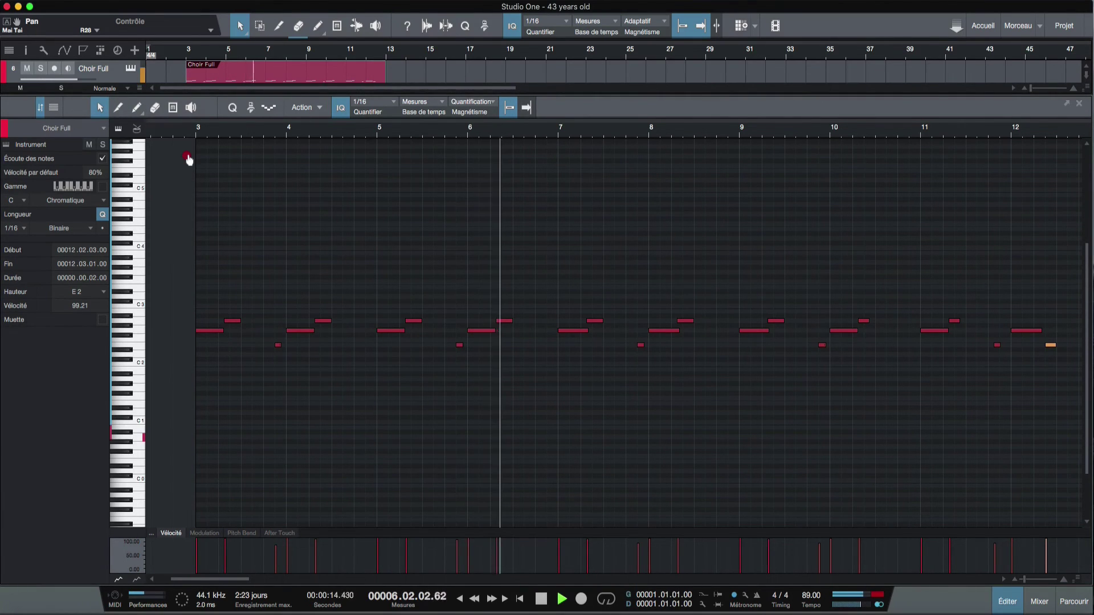
scroll(189, 157, "down", 1)
scroll(189, 157, "down", 1)
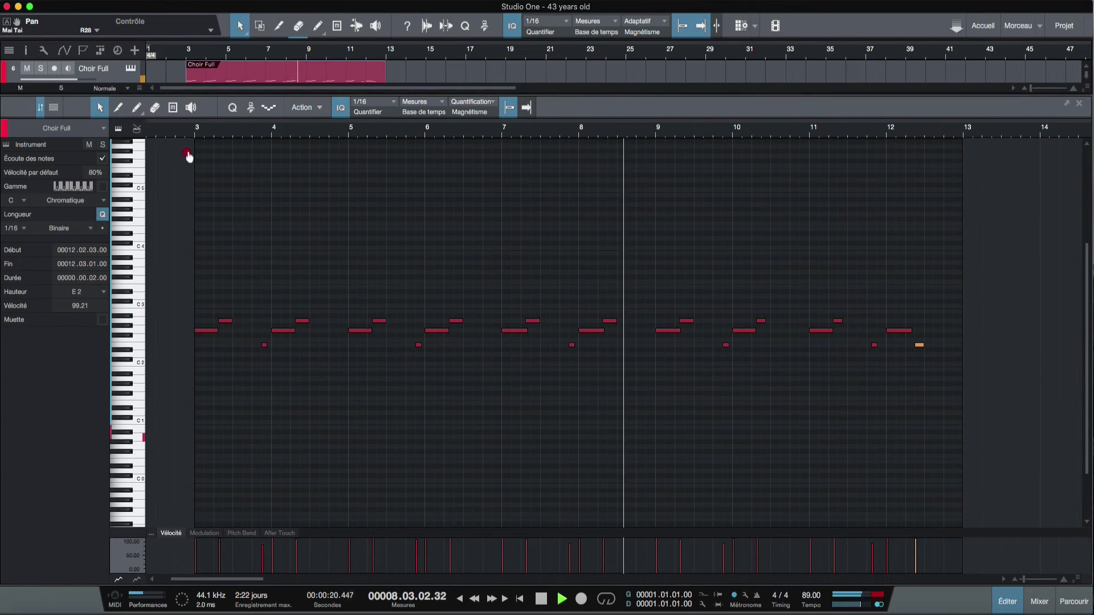
scroll(189, 156, "down", 1)
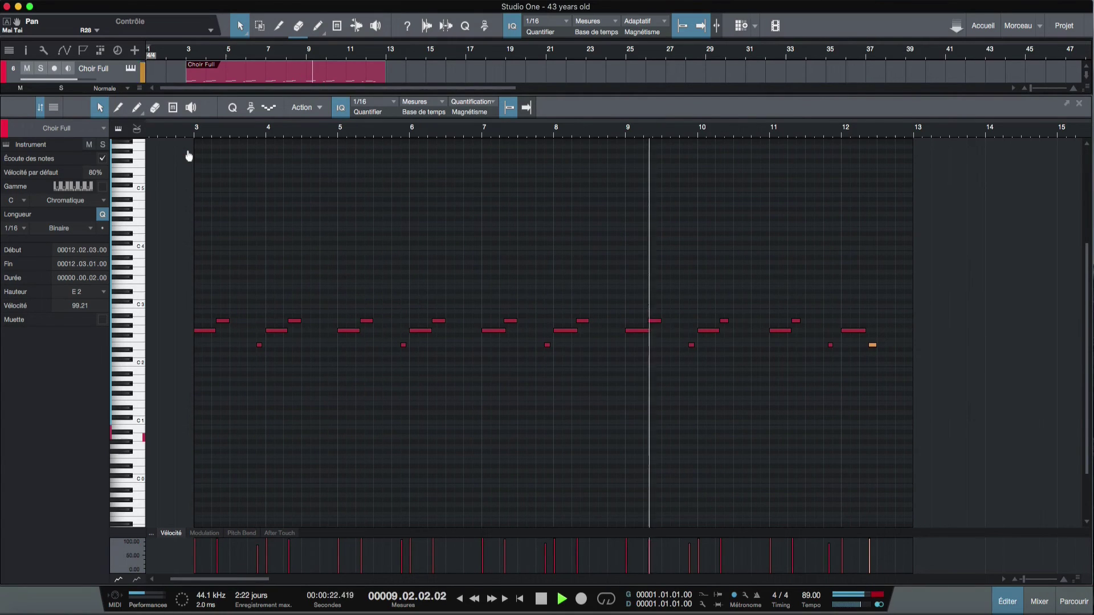
left_click(190, 156)
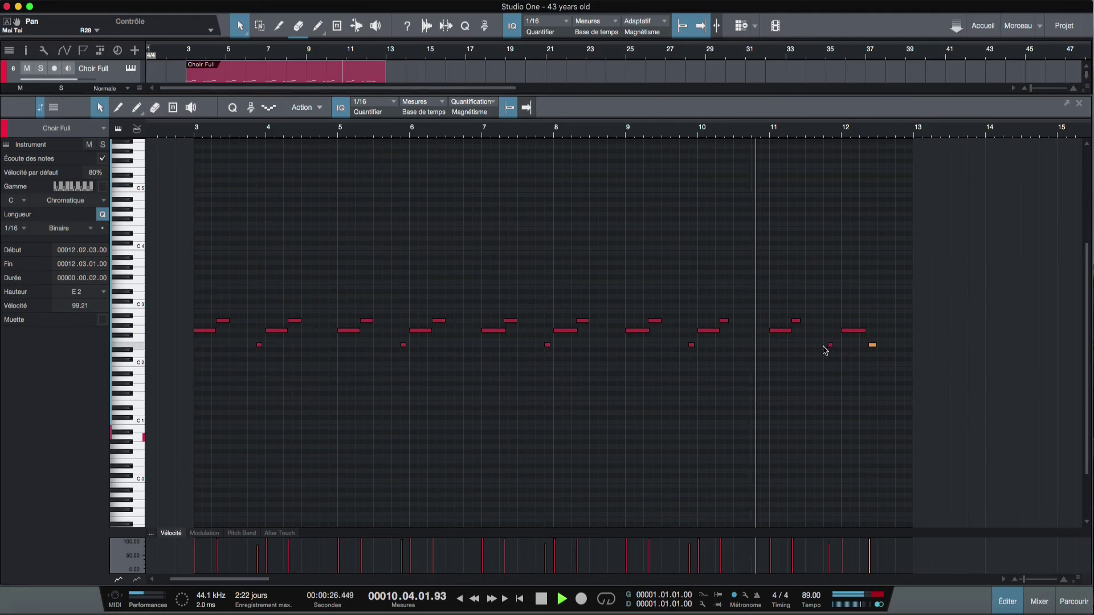
Step: Lengthen the A 2 notes in bars 10 and 11 to end at 10.03.01 and 11.03.01, and play from bar 10
left_click_drag(729, 322, 733, 321)
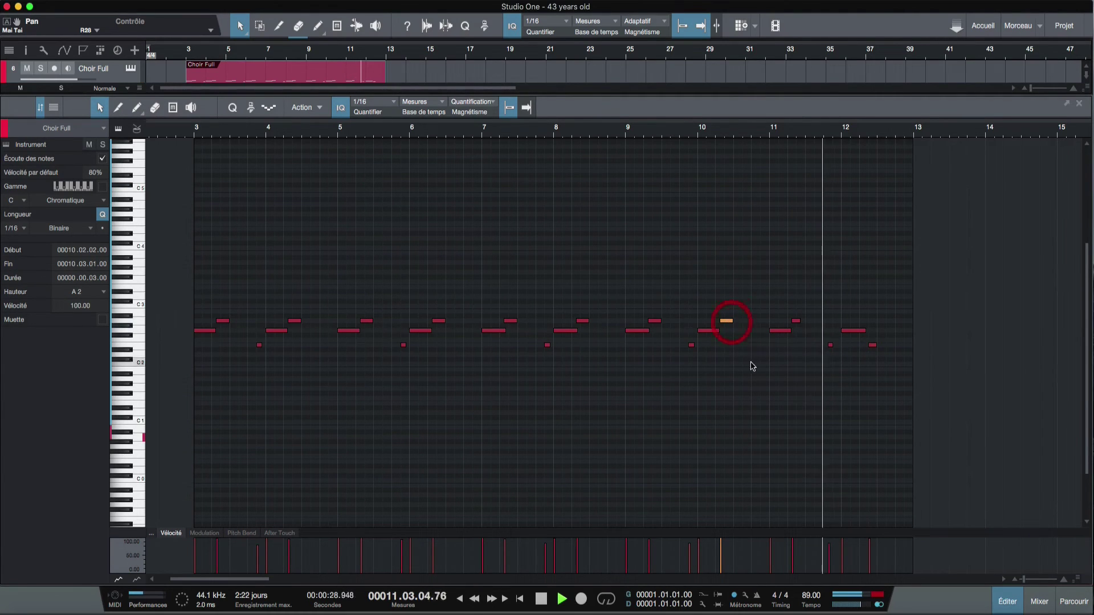
left_click(803, 322)
left_click_drag(803, 323, 805, 322)
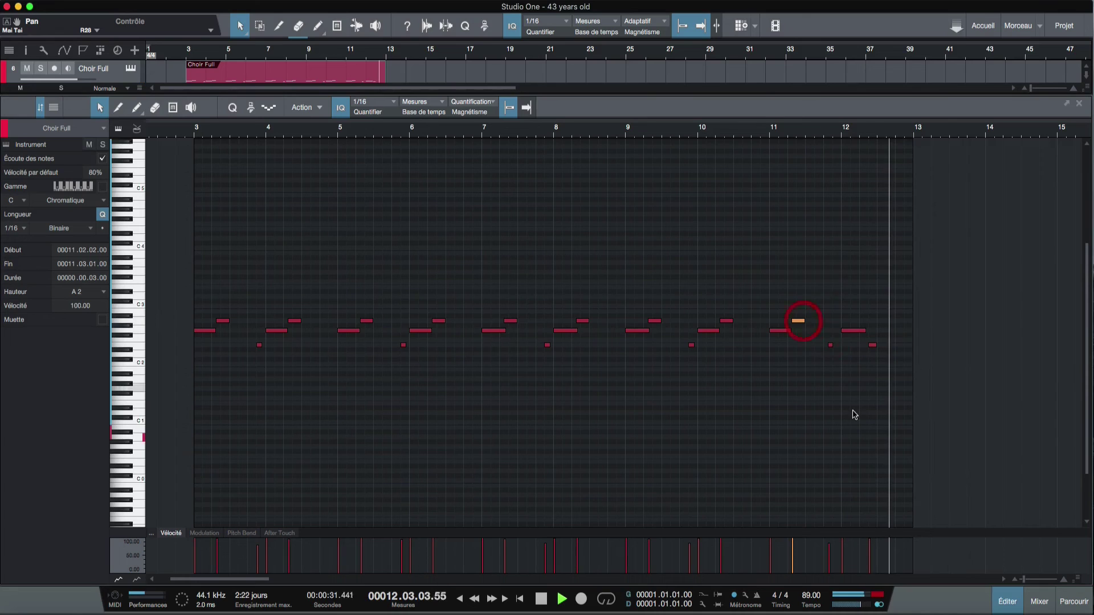
left_click(703, 133)
key("space")
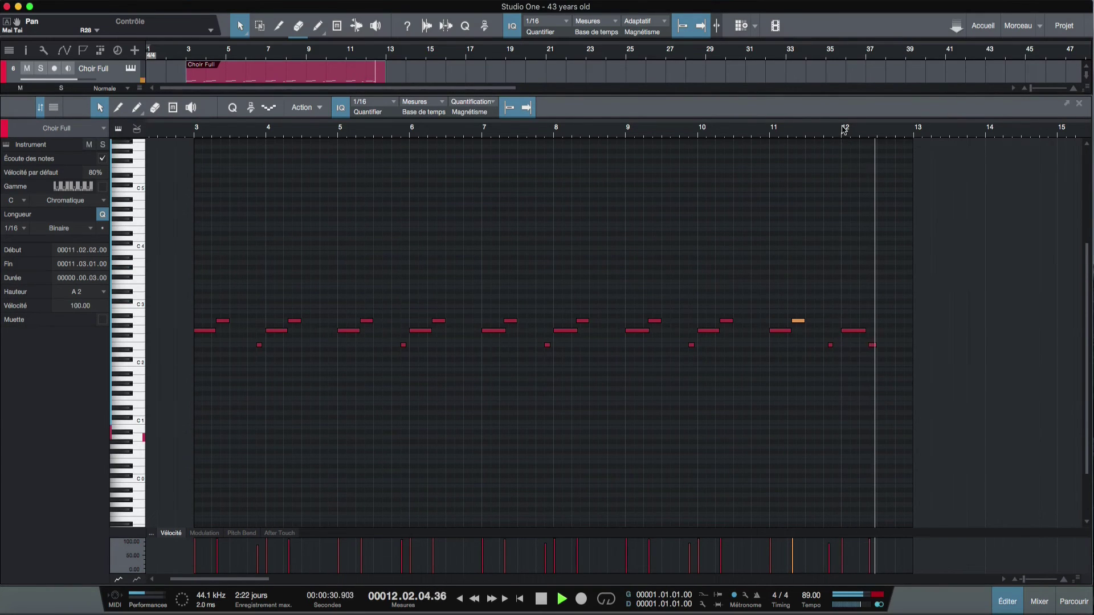
key("space")
Step: Make the bar 11 E 2 note run from 11.04.03 to 12.01.01, and play from bar 11
scroll(845, 149, "up", 3)
scroll(846, 149, "up", 2)
scroll(845, 170, "down", 2)
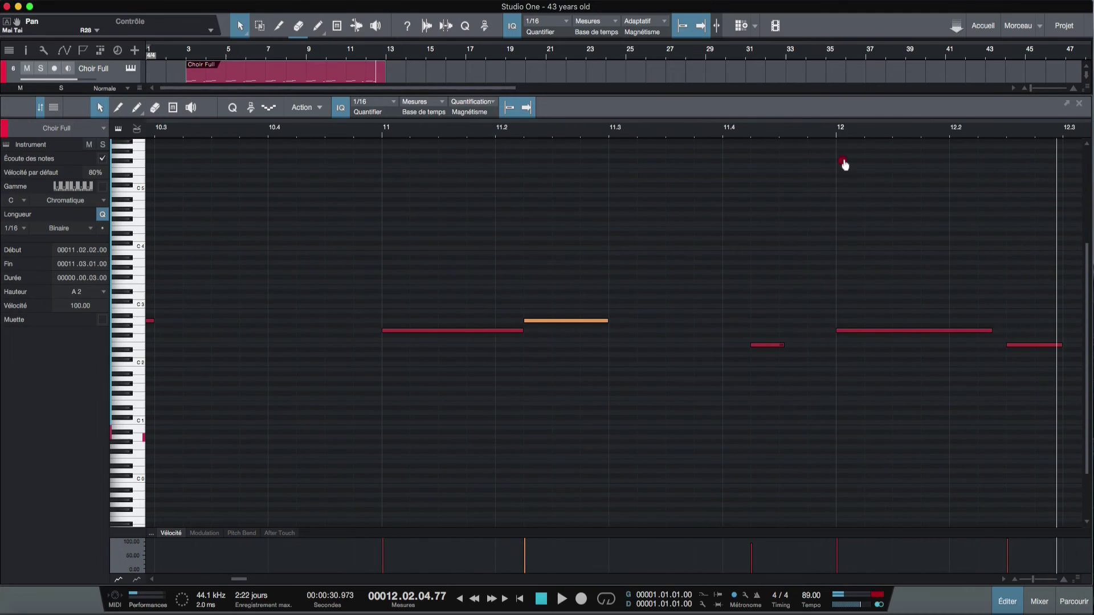
left_click_drag(775, 347, 829, 346)
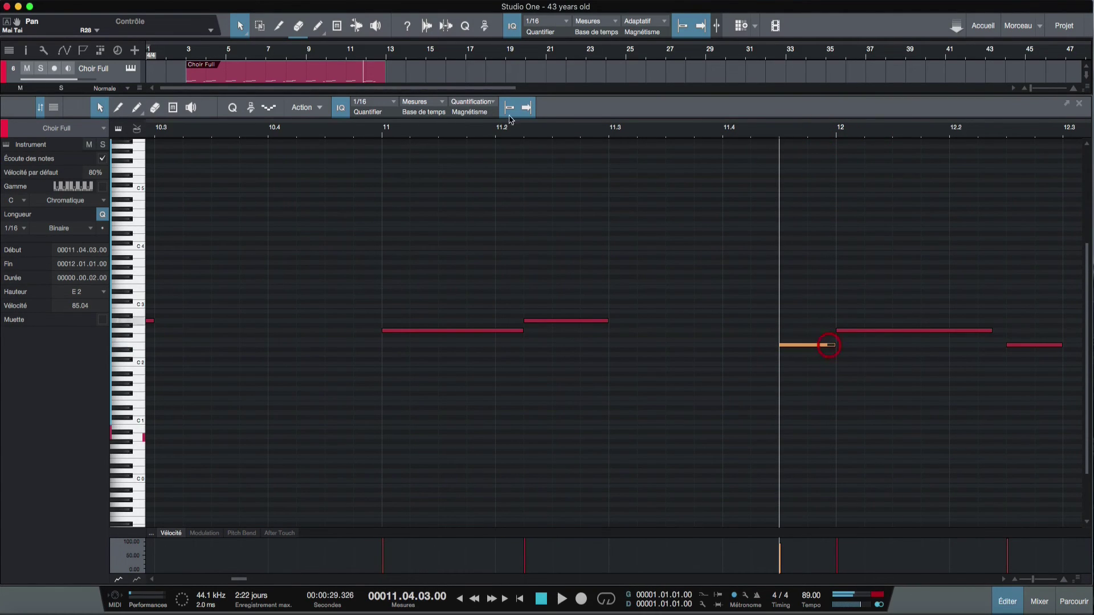
left_click(382, 130)
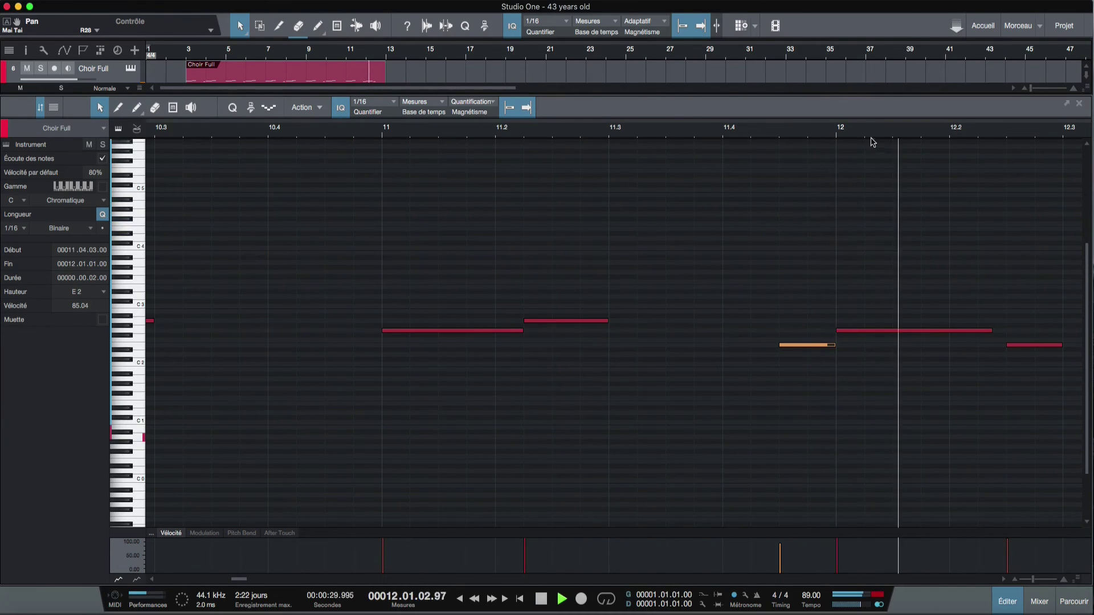
key("w")
key("space")
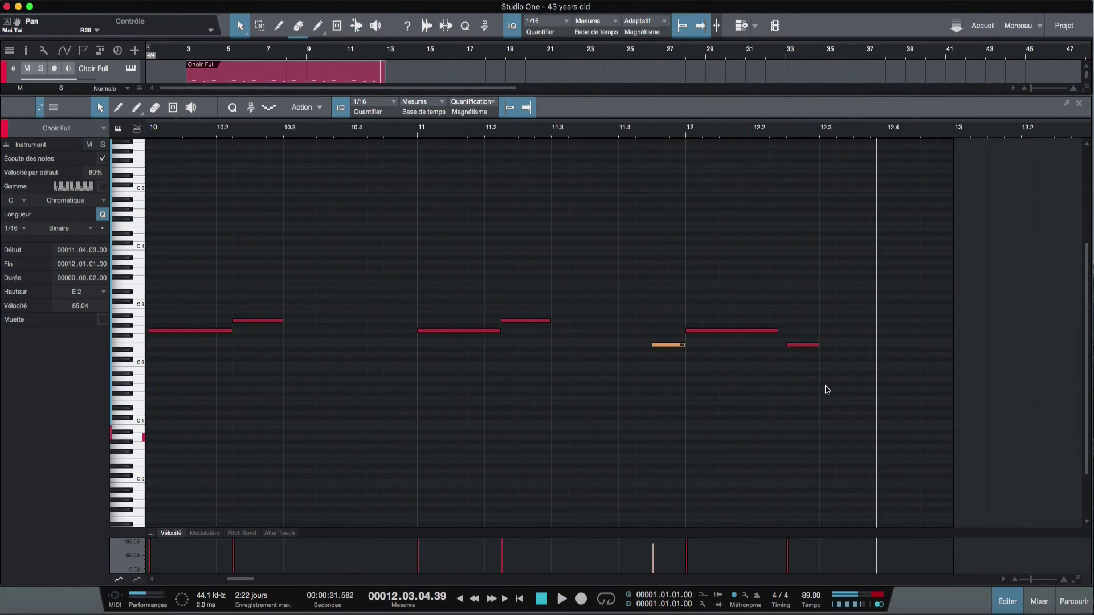
Step: Start the last E 2 note at 12.02.02, trim the bar 12 G 2 note to end there, and replay from bar 11
left_click_drag(788, 345, 770, 330)
left_click(420, 128)
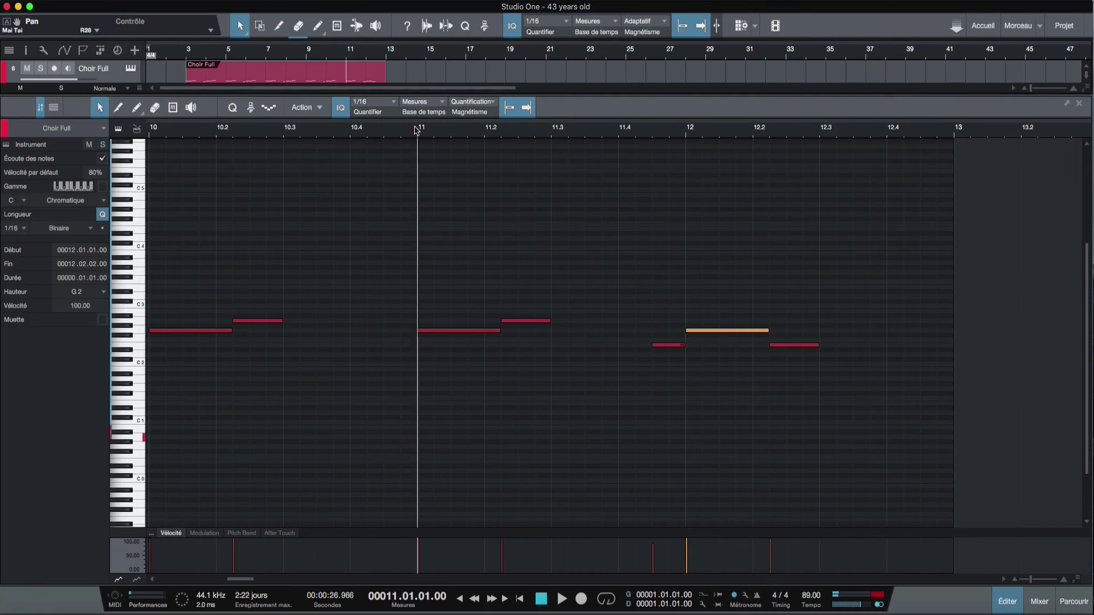
key("space")
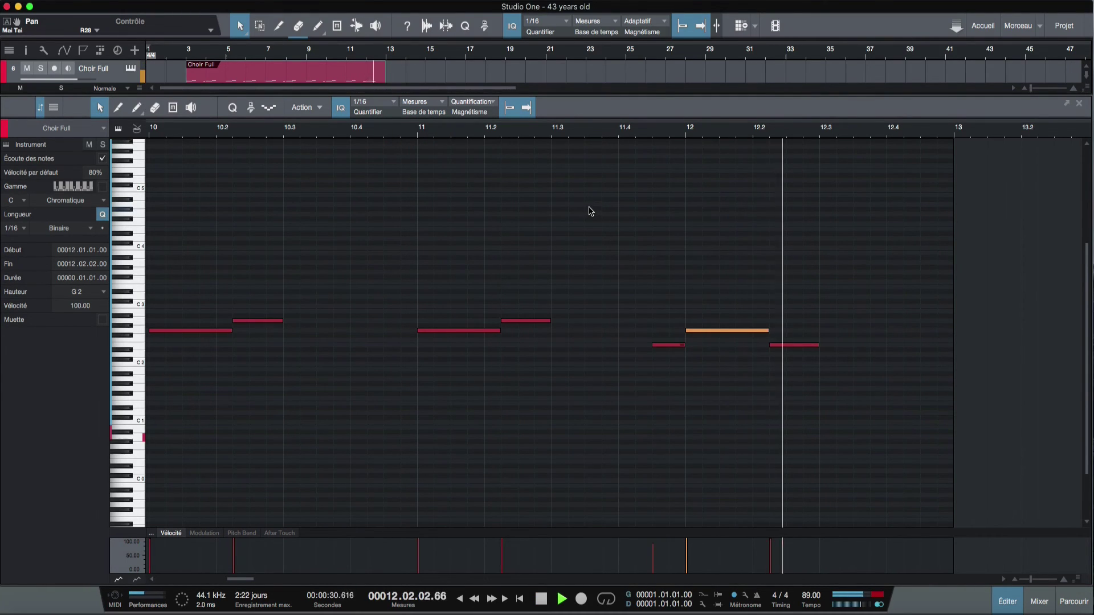
key("space")
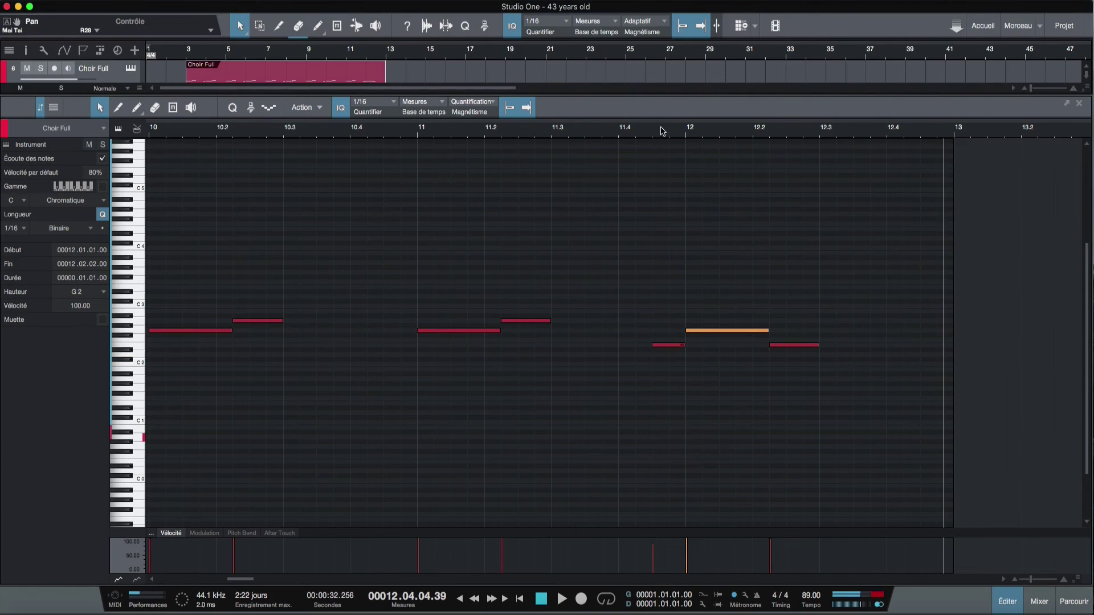
Step: Place a copy of the Choir Full clip, shortened by its first two bars, at bar 13 in the arrangement and play it
left_click(666, 88)
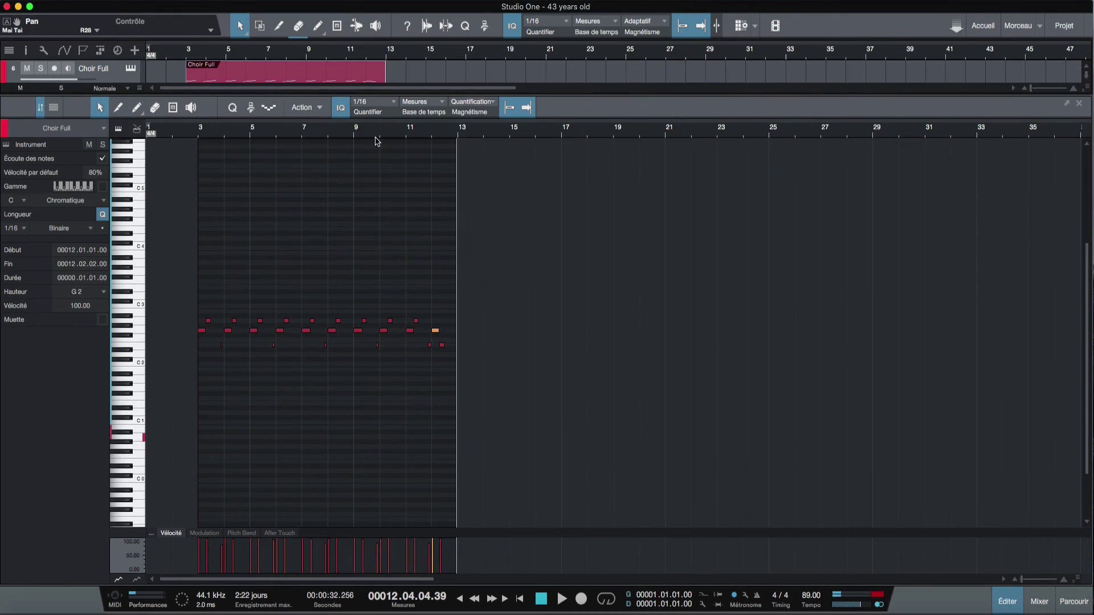
key("F2")
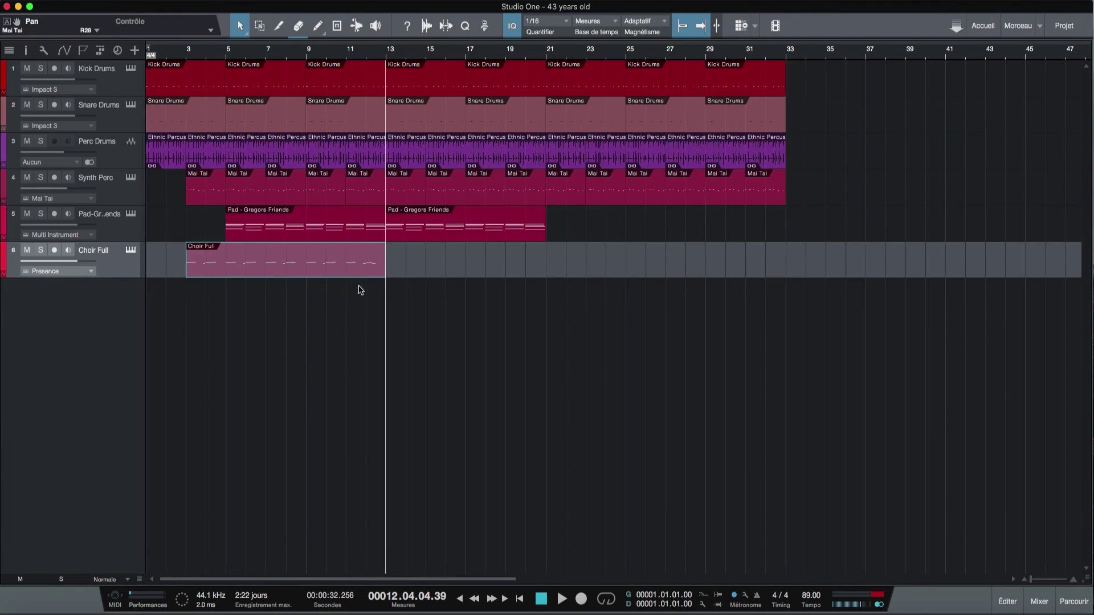
key("d")
left_click_drag(386, 264, 428, 261)
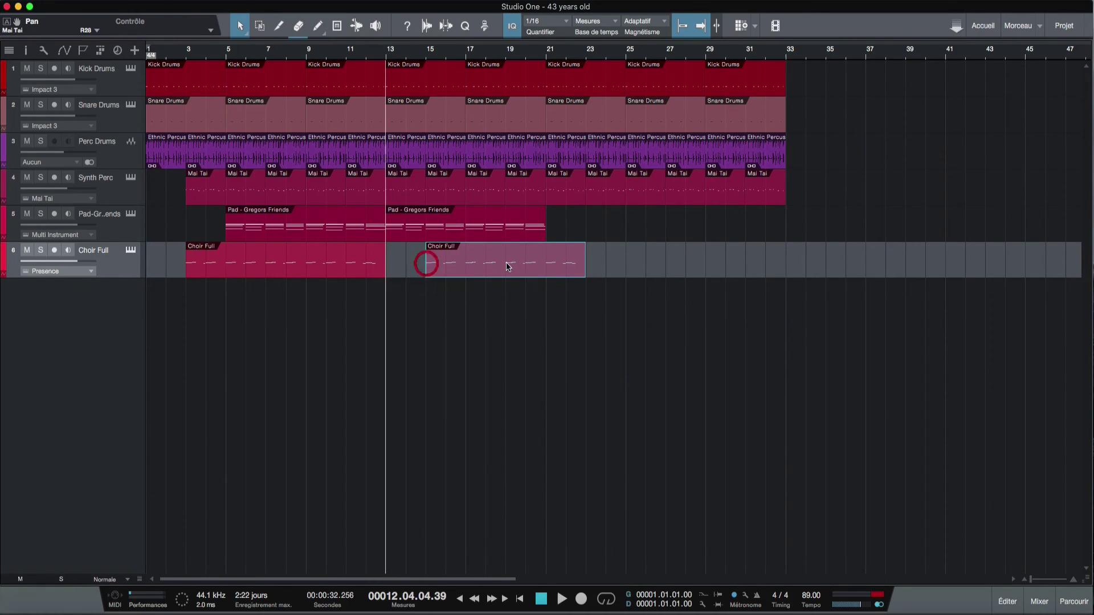
left_click_drag(506, 261, 464, 257)
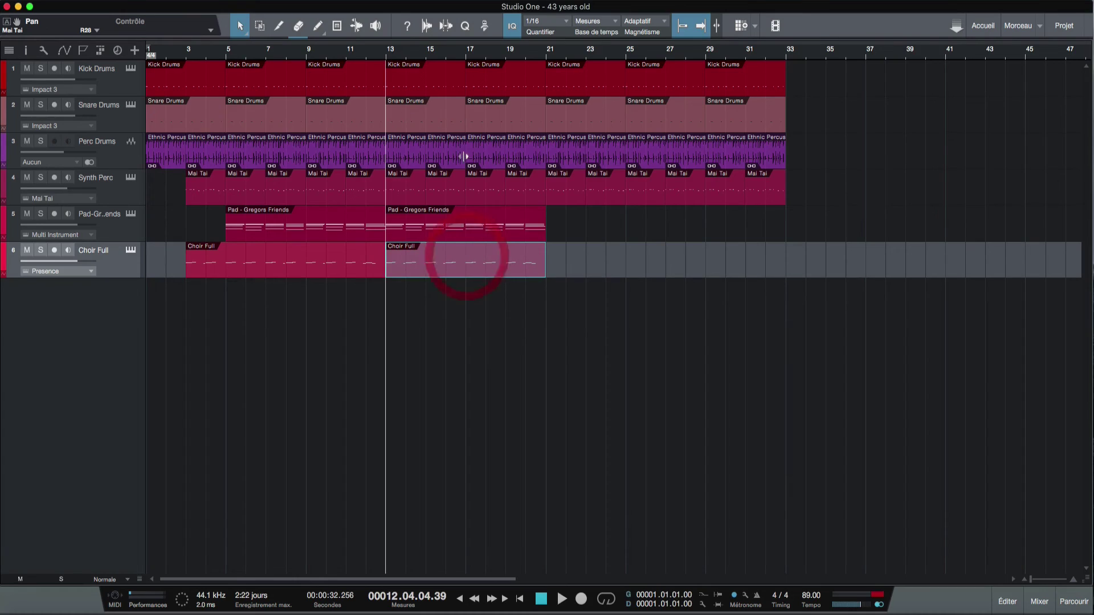
key("space")
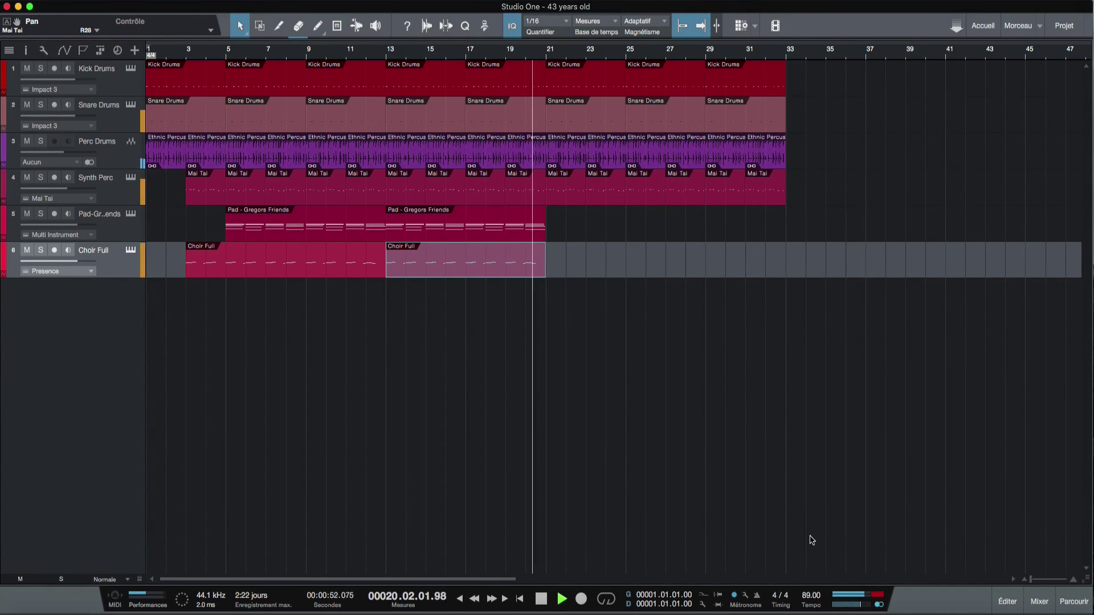
key("space")
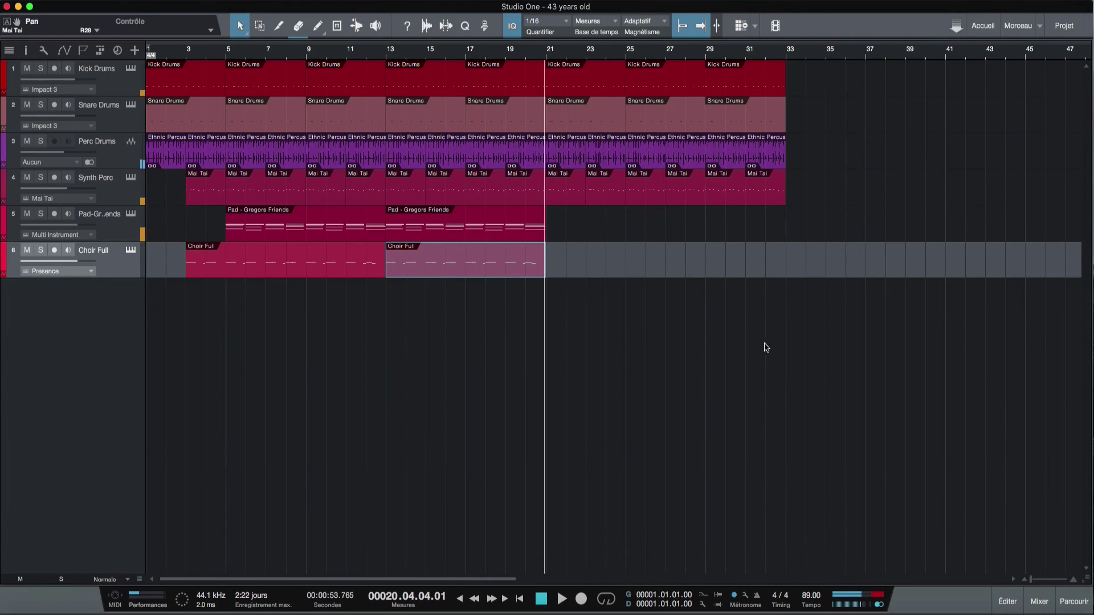
Step: Open the first Pad - Gregors Friends clip for note editing and audition its bass notes in bars 5, 6 and 8
double_click(336, 215)
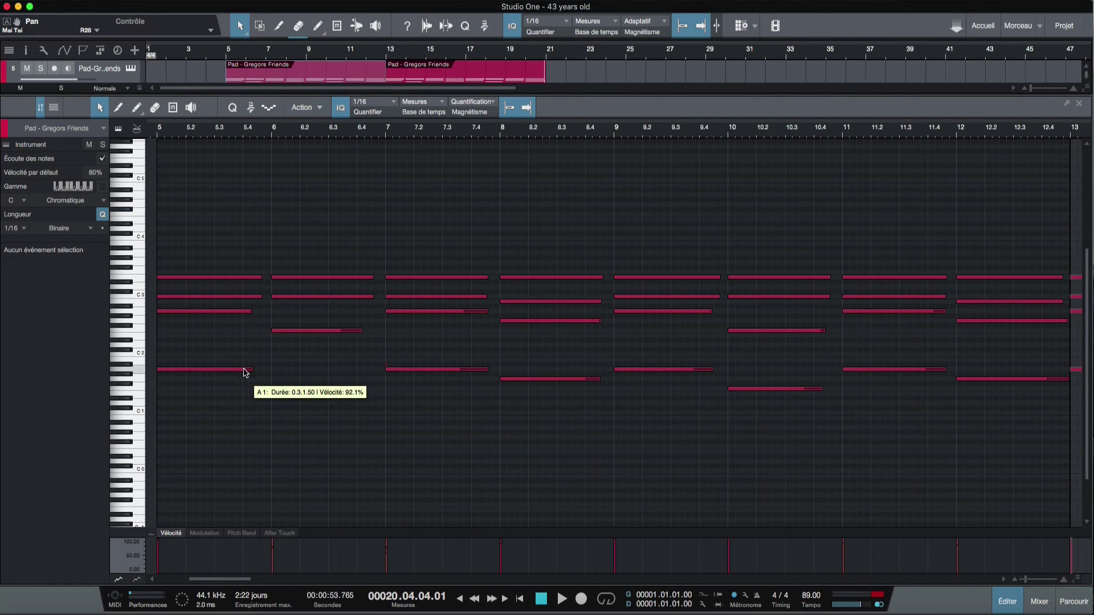
left_click(245, 370)
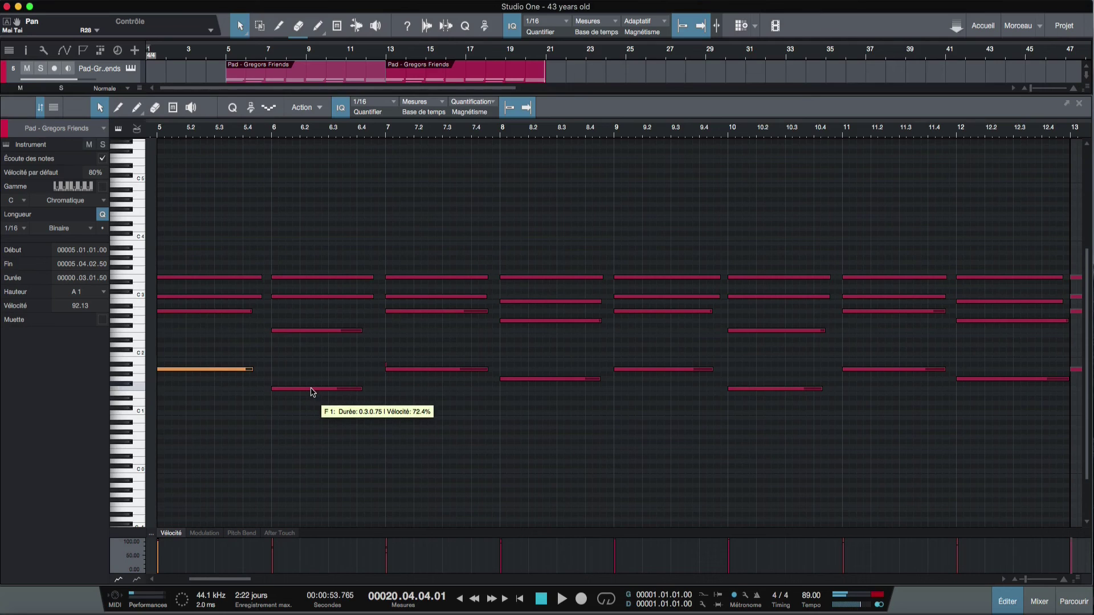
left_click(311, 390)
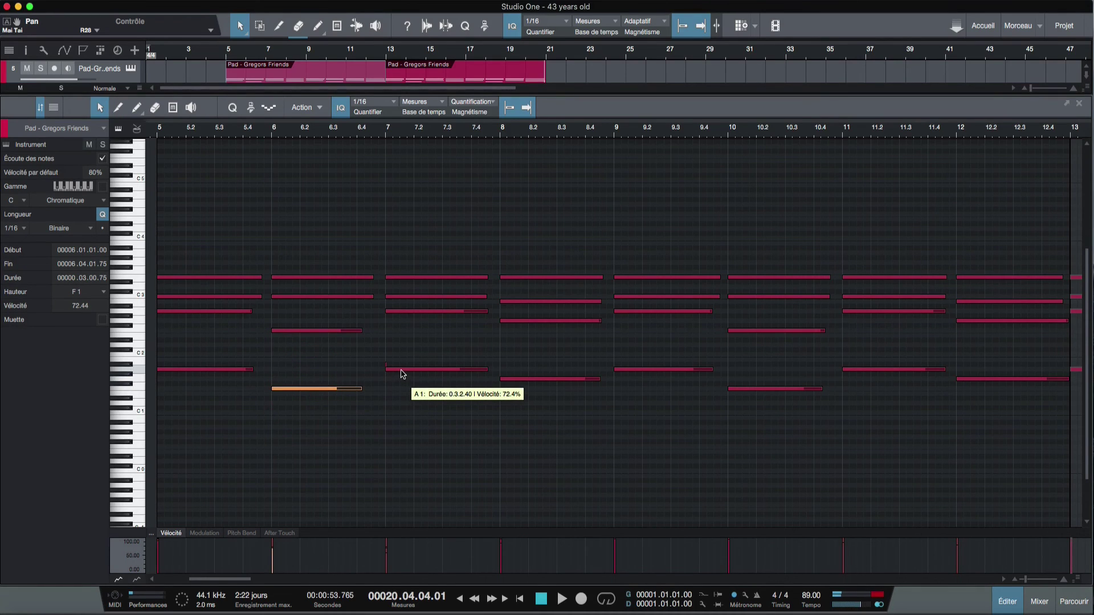
left_click(510, 379)
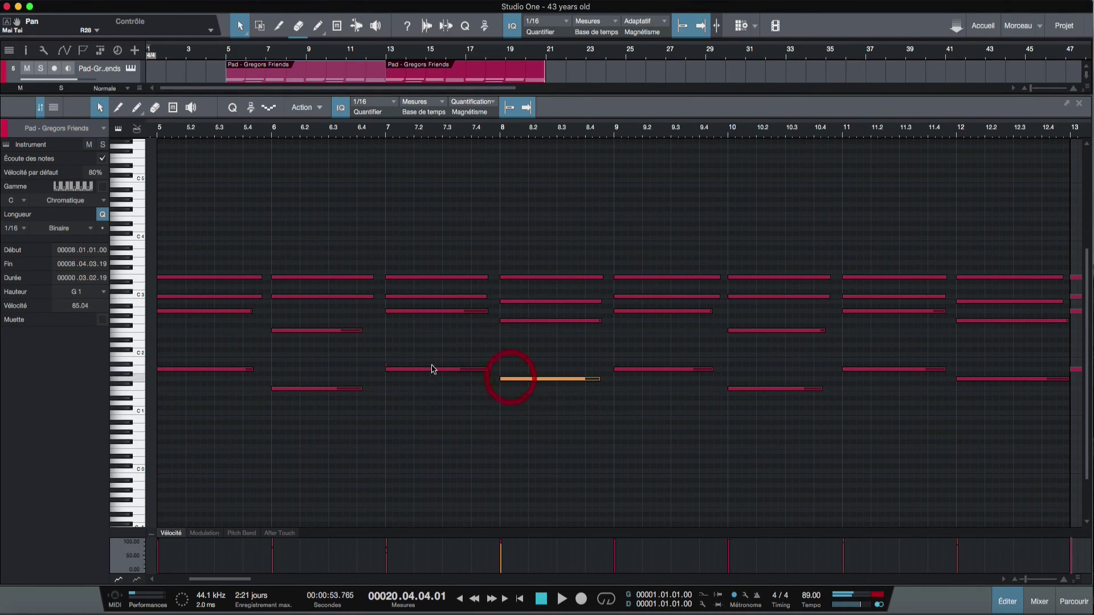
Step: Transpose the pad's bar 7 A 1 bass note down to E 1, and play the passage
left_click_drag(387, 131, 393, 182)
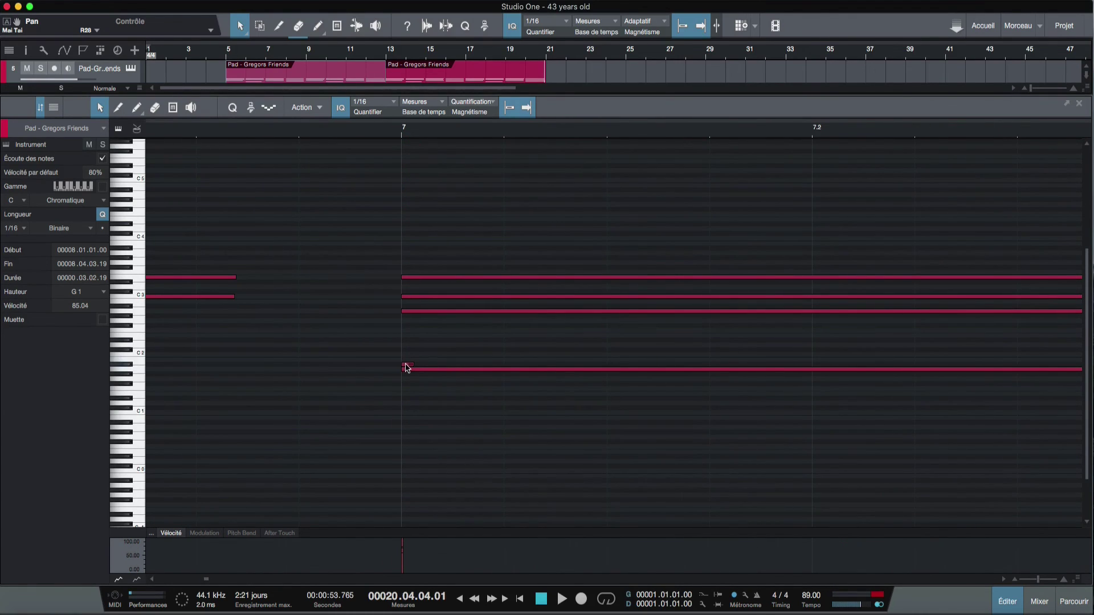
left_click_drag(449, 132, 439, 87)
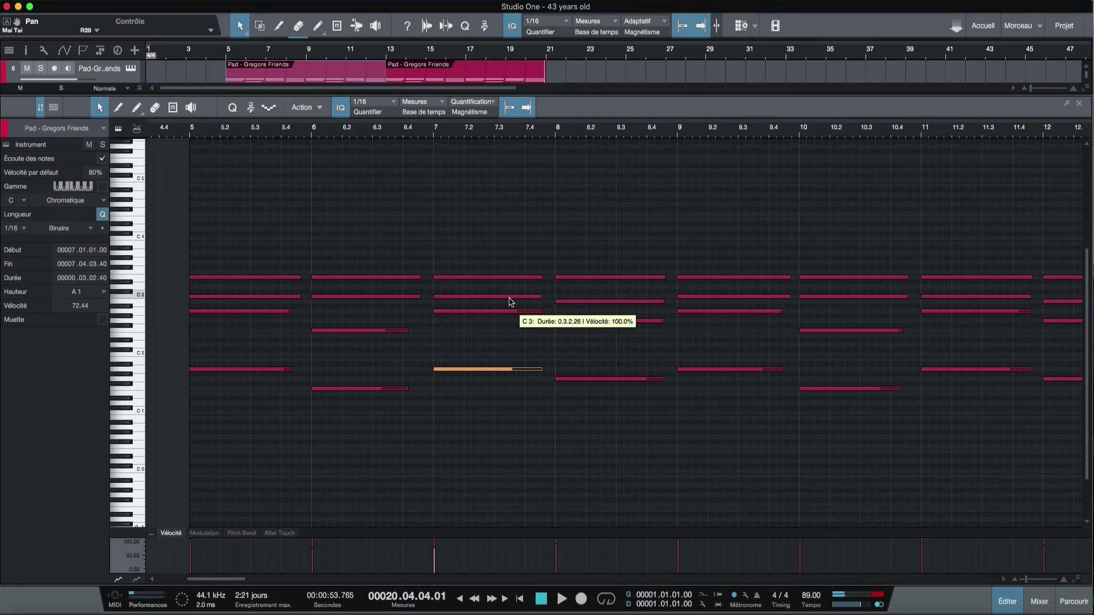
key("Down")
key("Down")
key("Down")
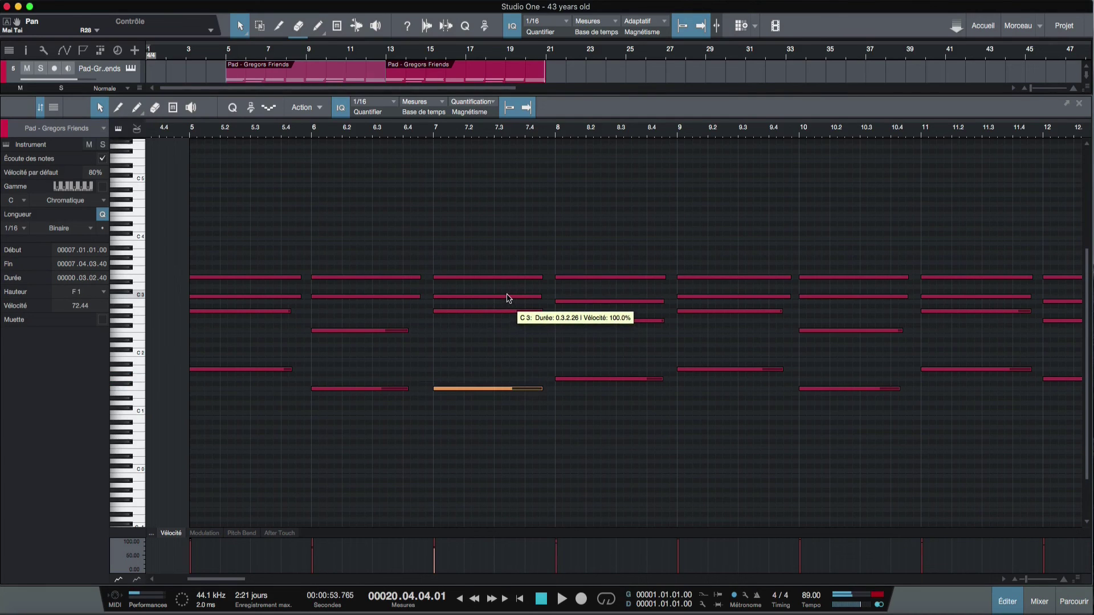
key("Down")
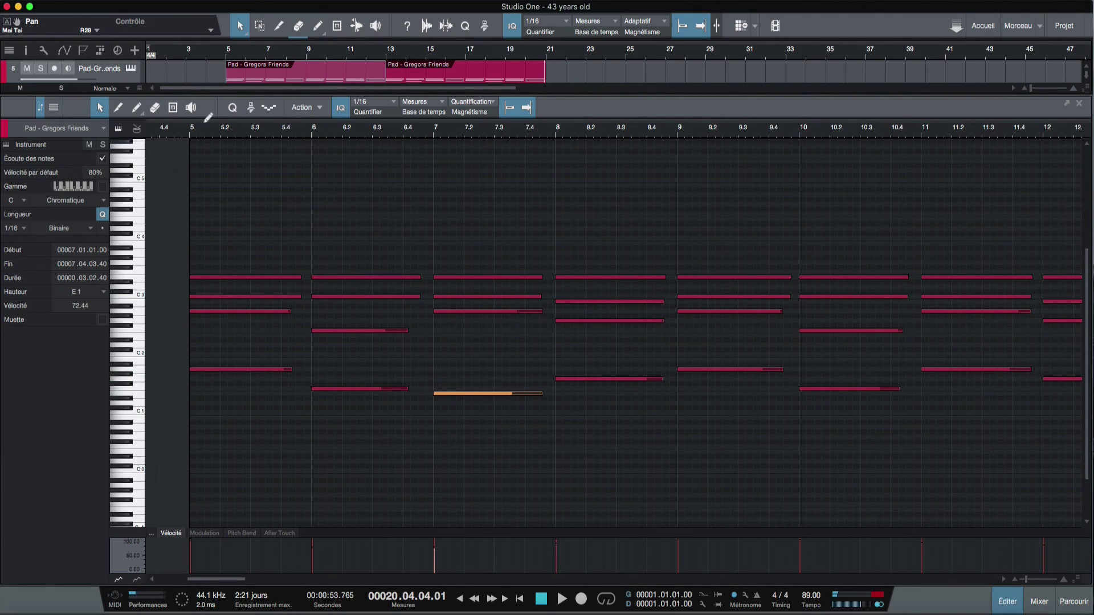
key("space")
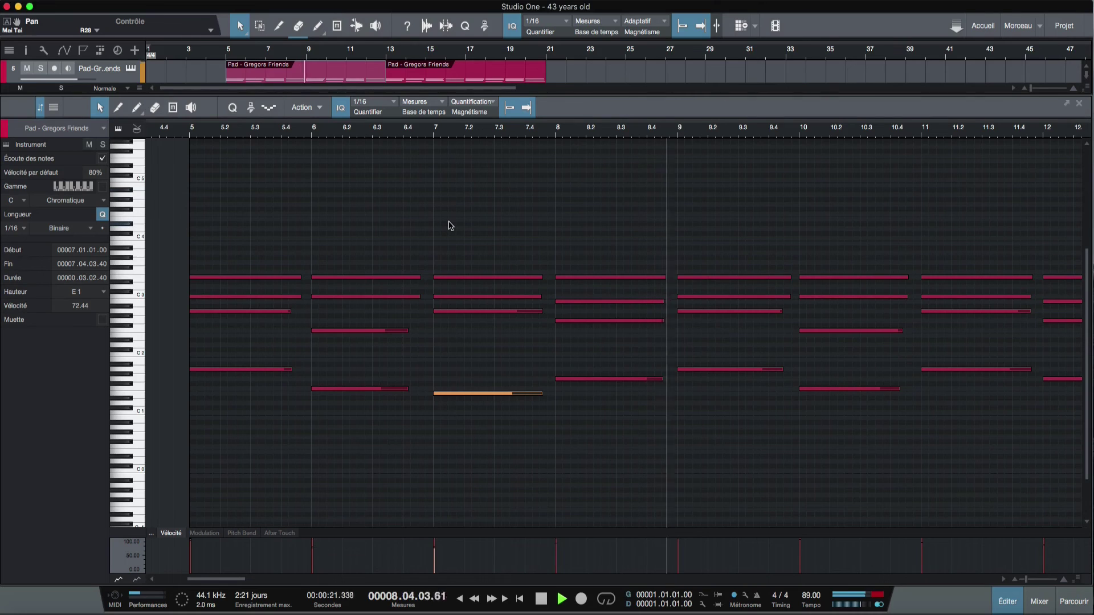
mouse_move(383, 330)
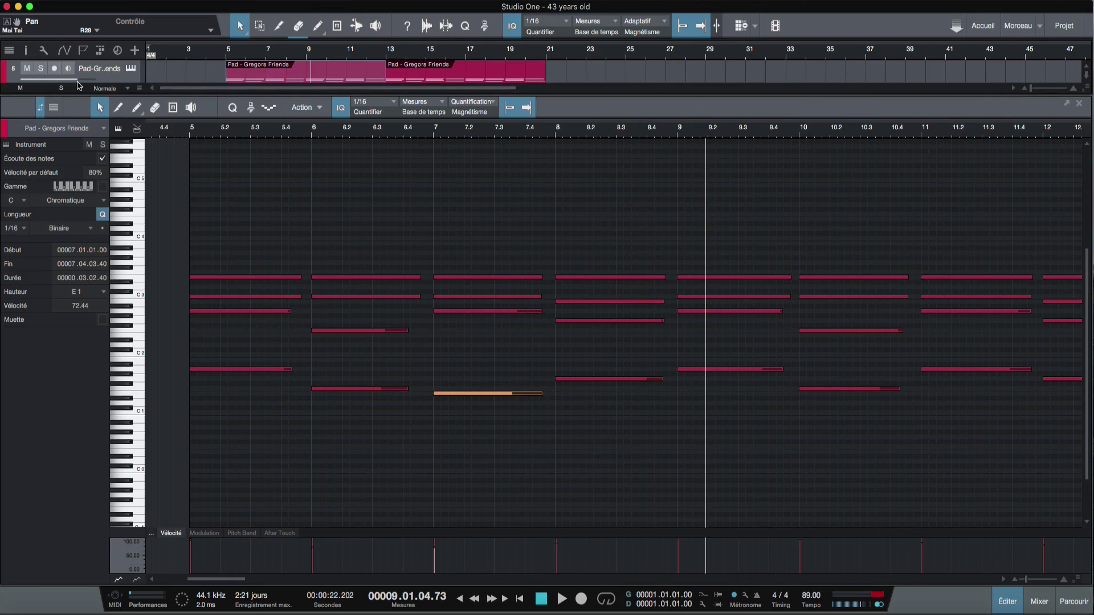
Step: Solo the pad track, play it from bar 5, and lower the bar 7 A 2 note to E 2
left_click(42, 69)
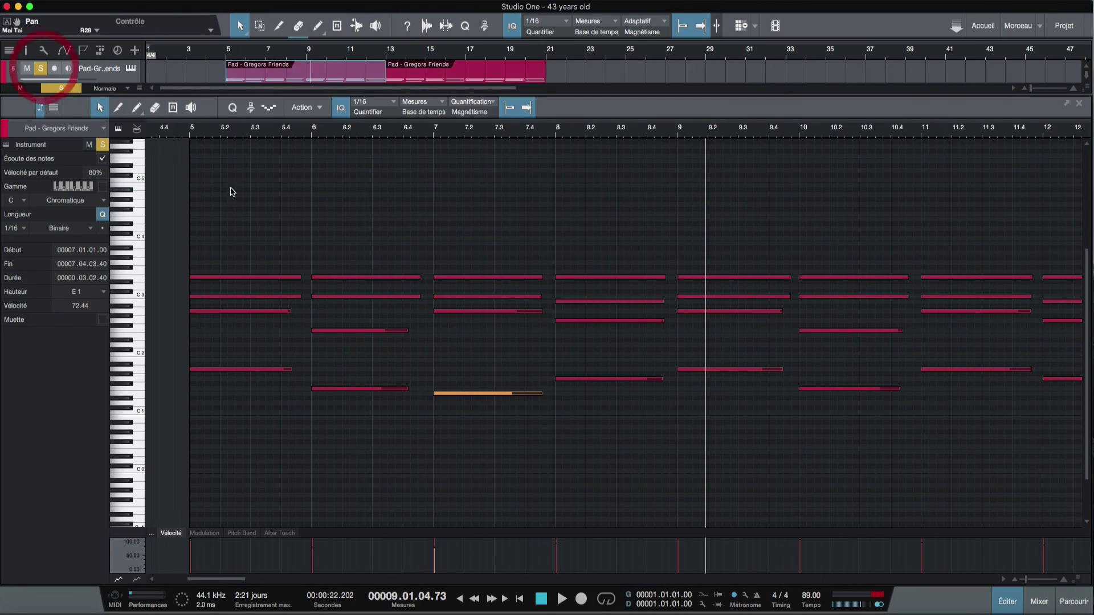
left_click(188, 134)
key("space")
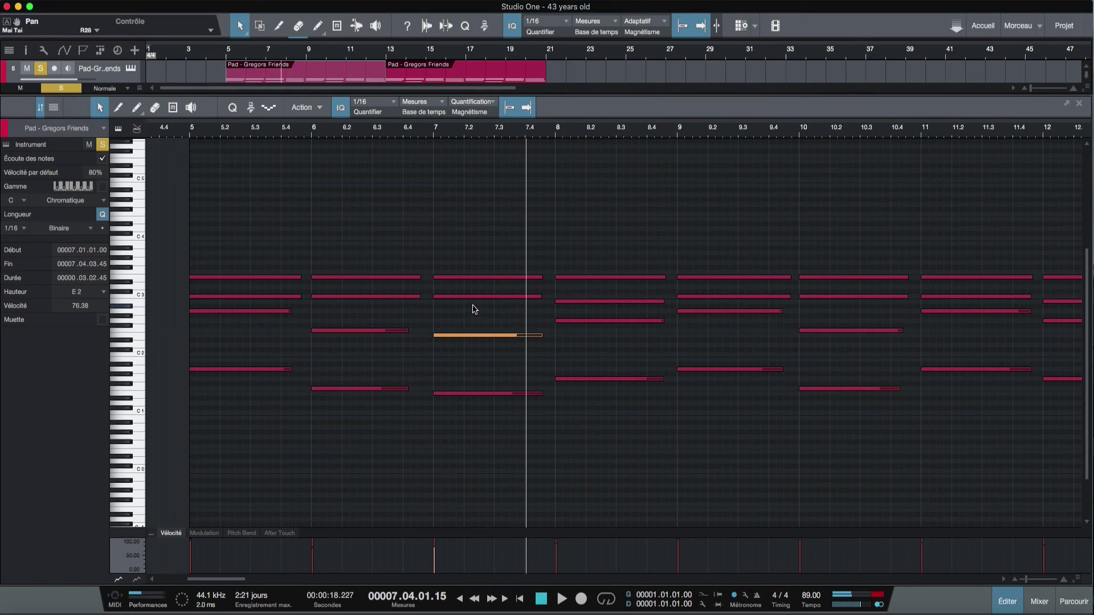
Step: Audition the pad's bar 7 E 1 and E 2 notes and replay the soloed pad from bar 5
left_click(474, 394)
left_click(467, 335)
left_click(192, 127)
key("space")
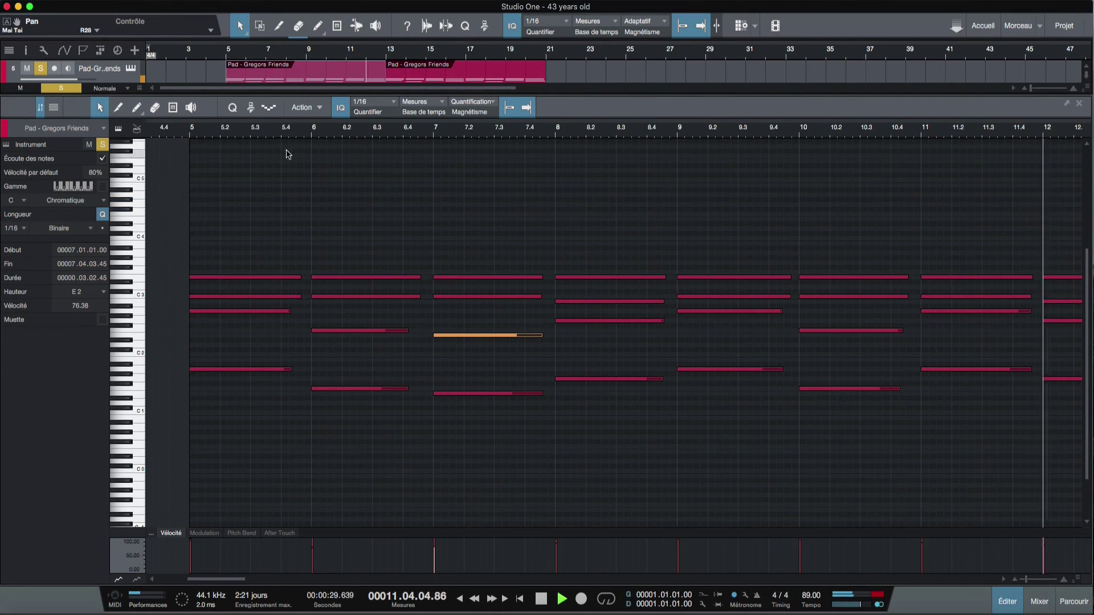
key("space")
key("space")
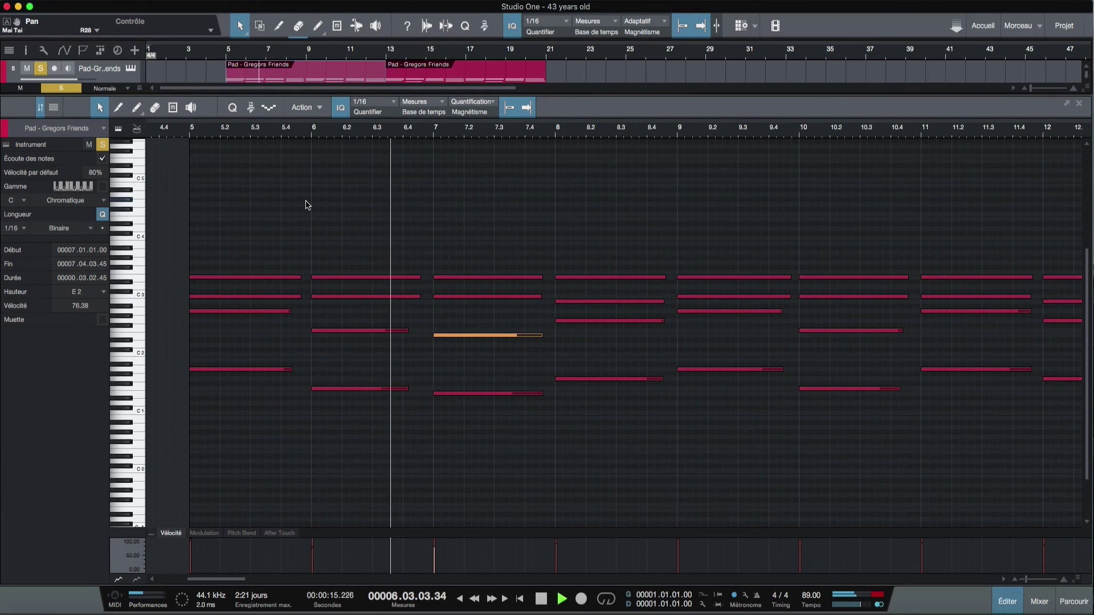
Step: Stop playback and lower the pad's bar 7 E 1 and E 2 notes to D 1 and D 2
key("space")
left_click(462, 394)
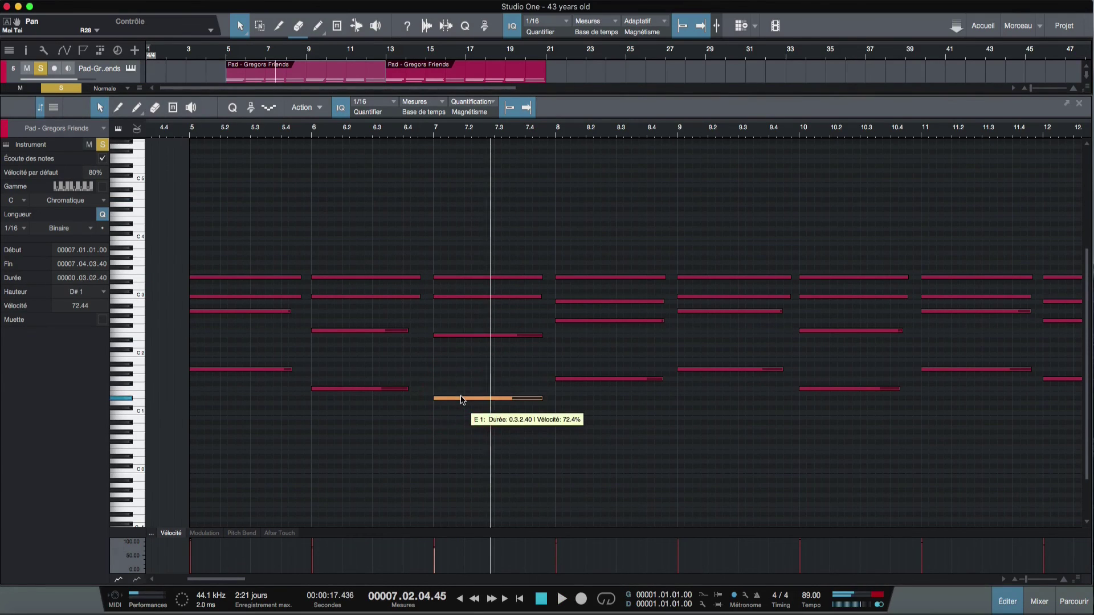
key("Down")
left_click(463, 337)
key("Down")
key("Down")
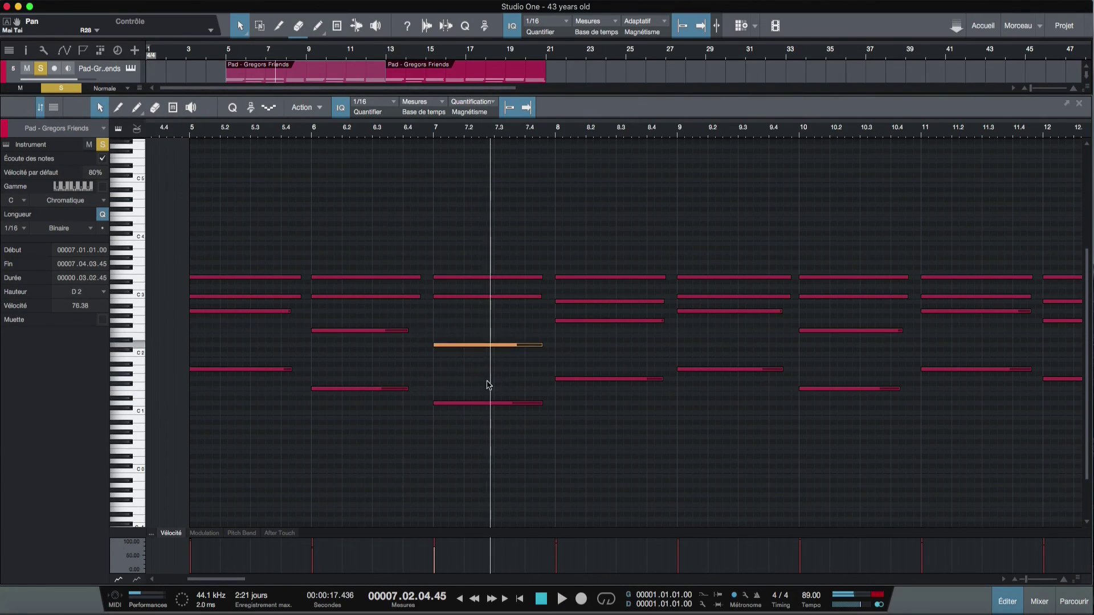
Step: Replay the soloed pad from bar 5, and unsolo its track to hear the passage with all tracks
left_click(190, 129)
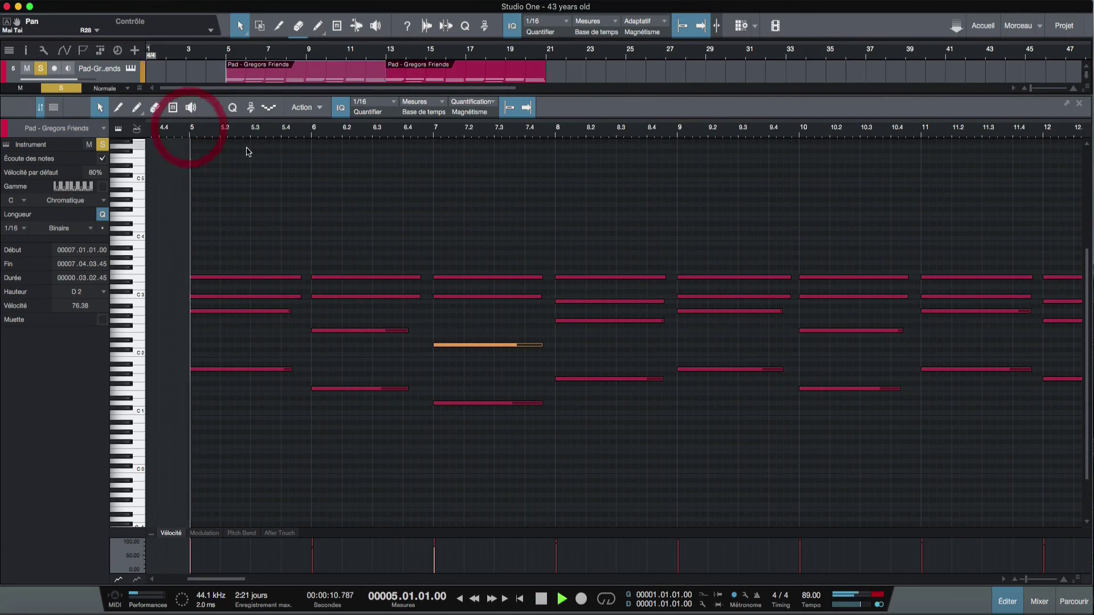
key("space")
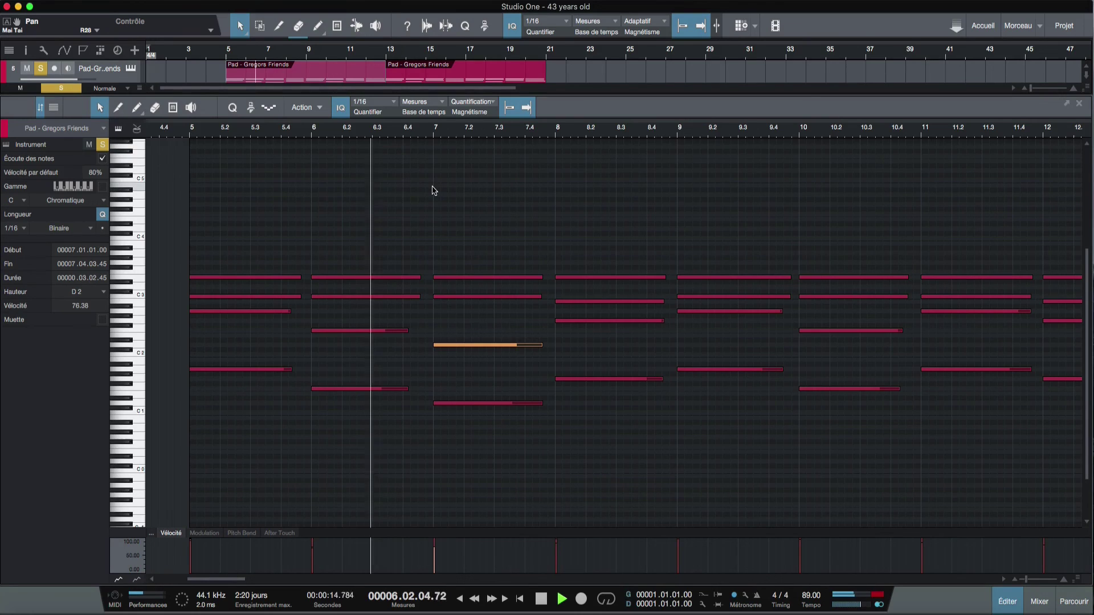
left_click(44, 68)
left_click(192, 128)
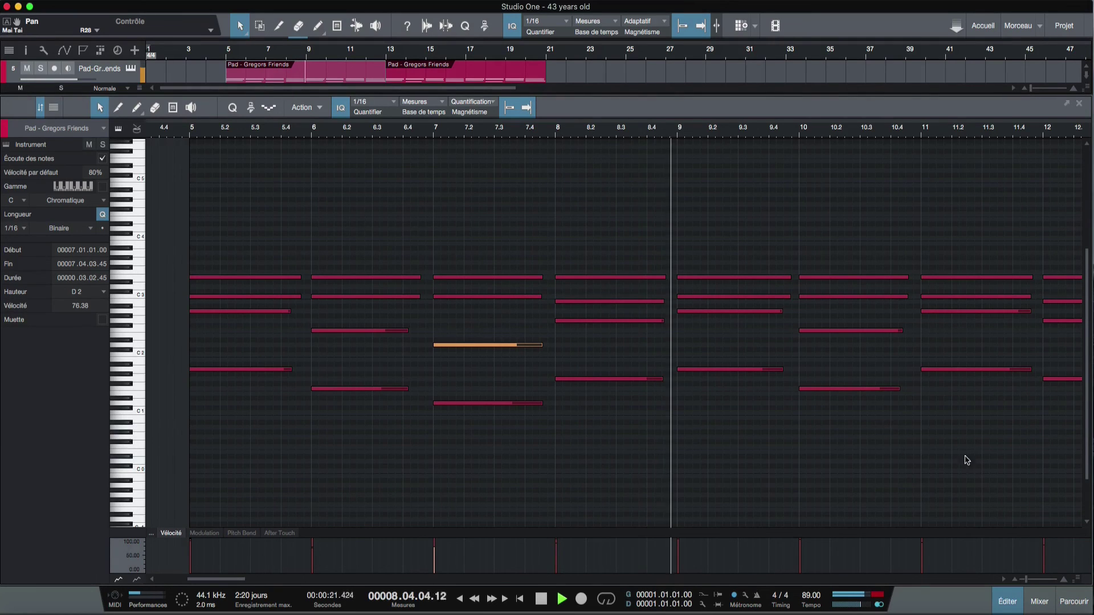
Step: Transpose the pad's bar 11 A 1 and A 2 notes down to E 1 and E 2, and close the note editor
left_click_drag(981, 416, 980, 315)
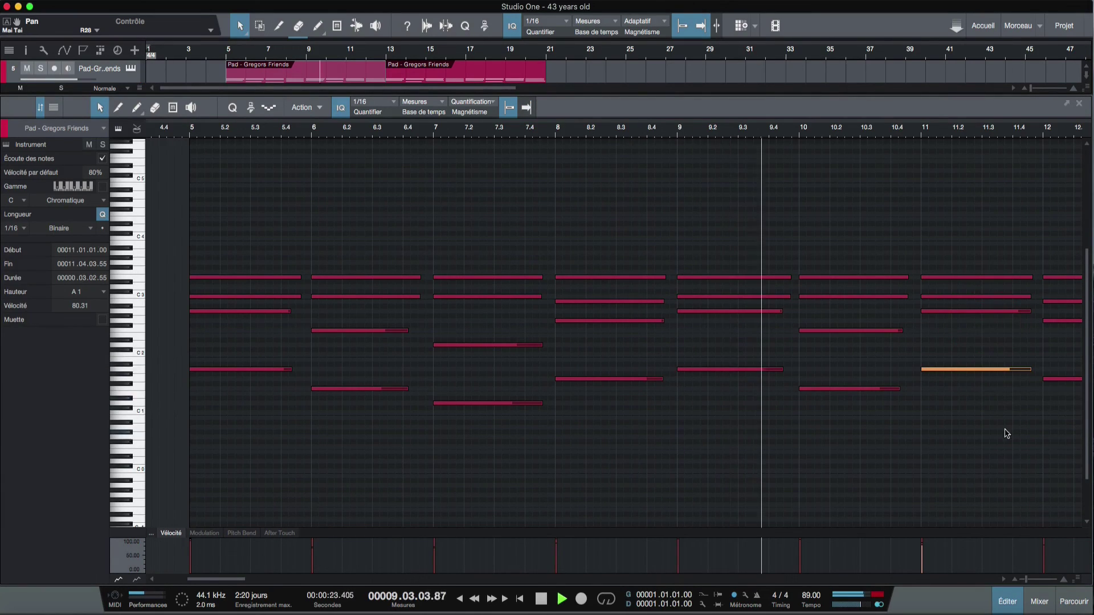
left_click_drag(989, 421, 977, 307)
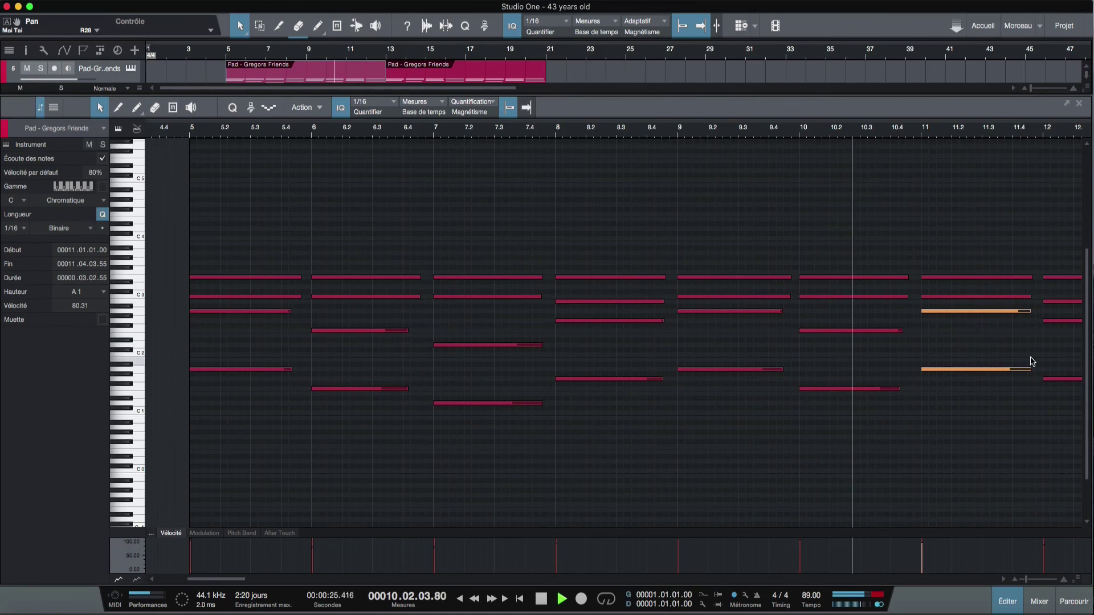
key("Down")
key("Down")
key("Down")
key("Down")
key("Down")
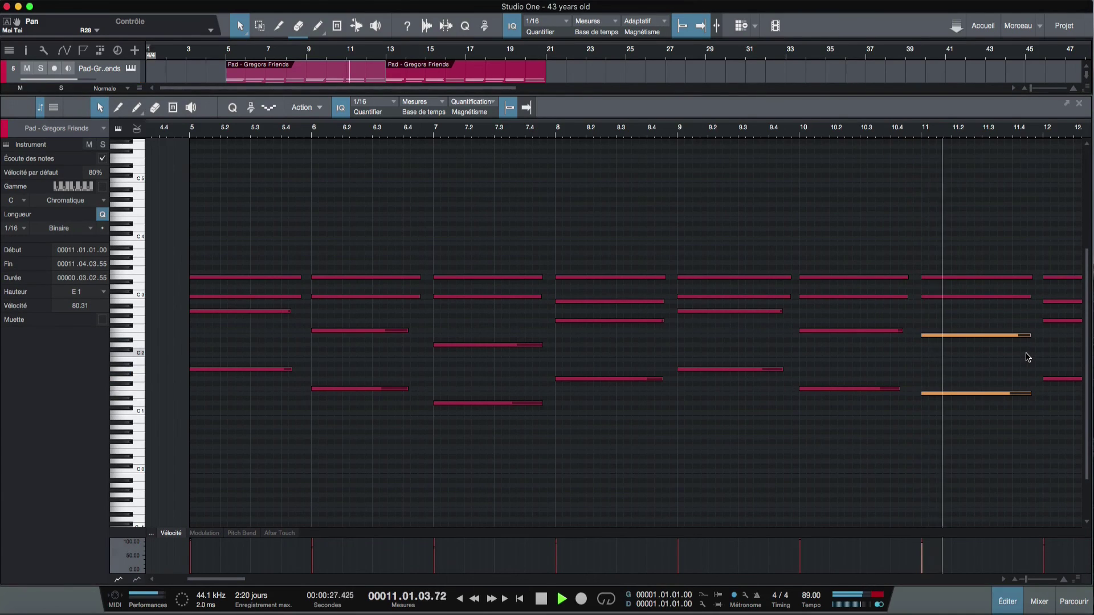
key("w")
key("w")
key("w")
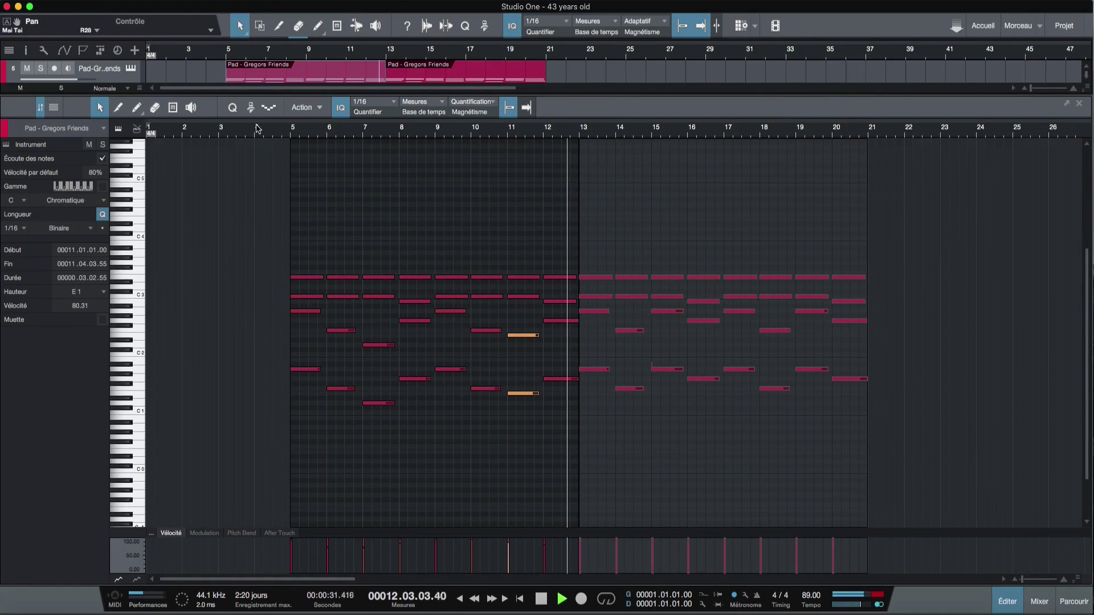
key("space")
key("F2")
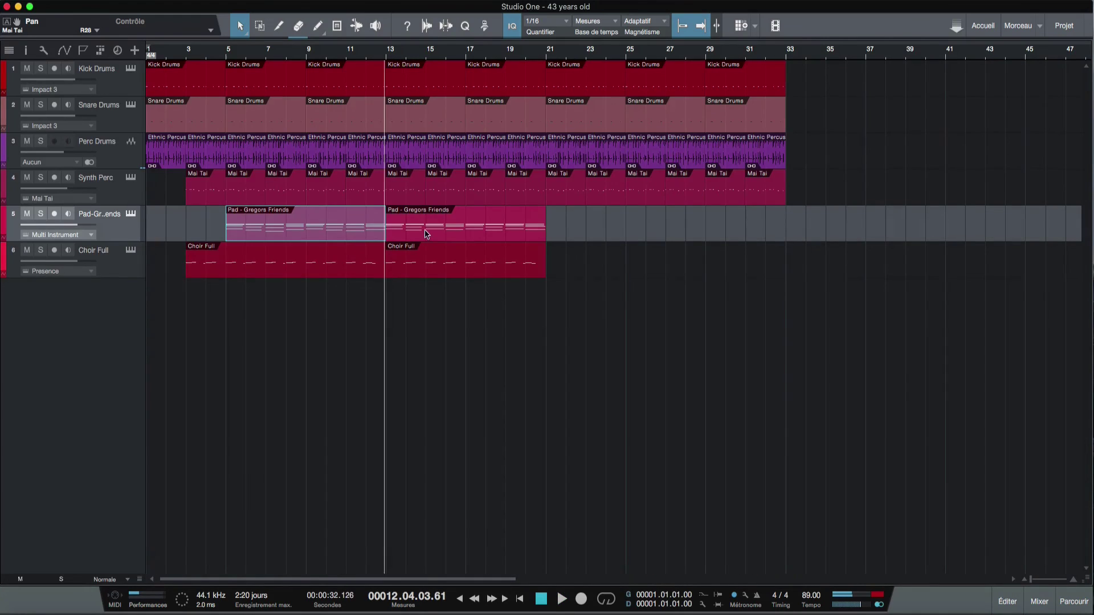
Step: Replace the second Pad - Gregors Friends clip at bar 13 with a duplicate of the corrected first clip, and save the song
left_click(440, 224)
key("Delete")
left_click(327, 224)
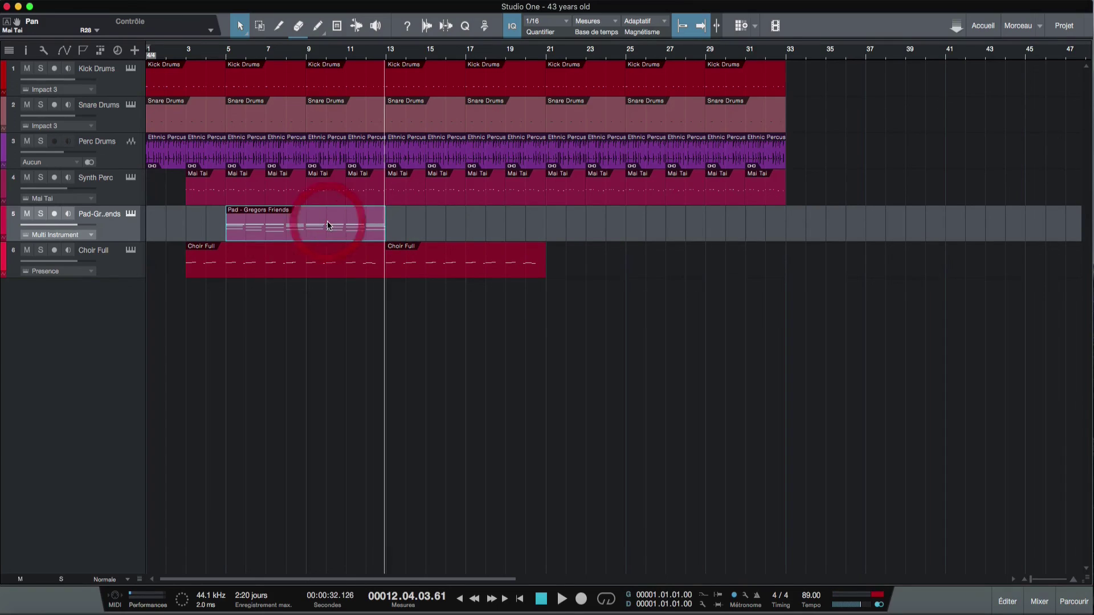
key("d")
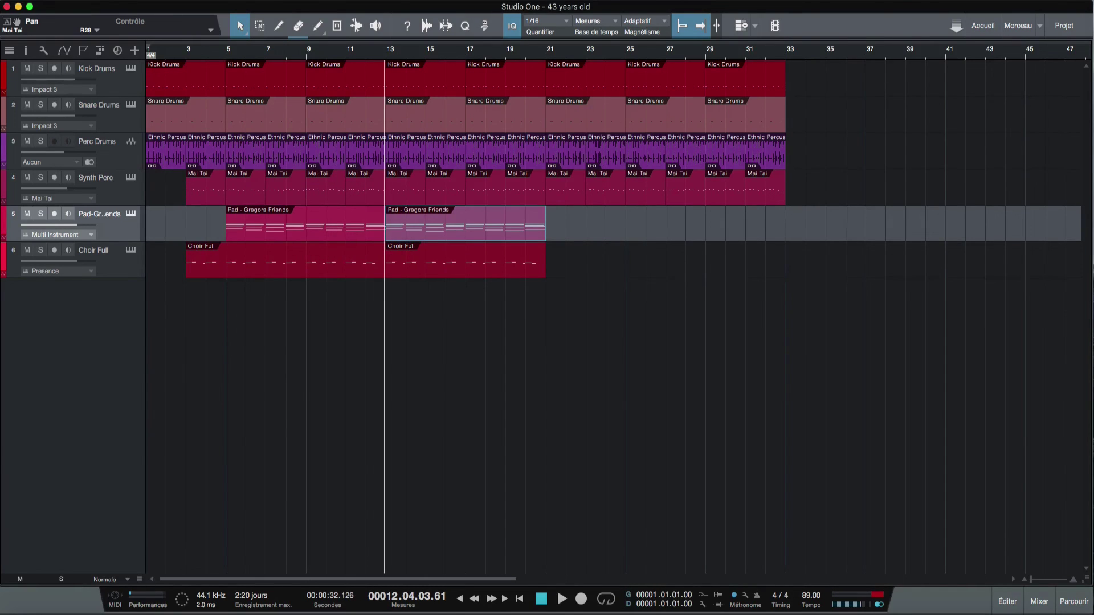
left_click(89, 7)
left_click(127, 114)
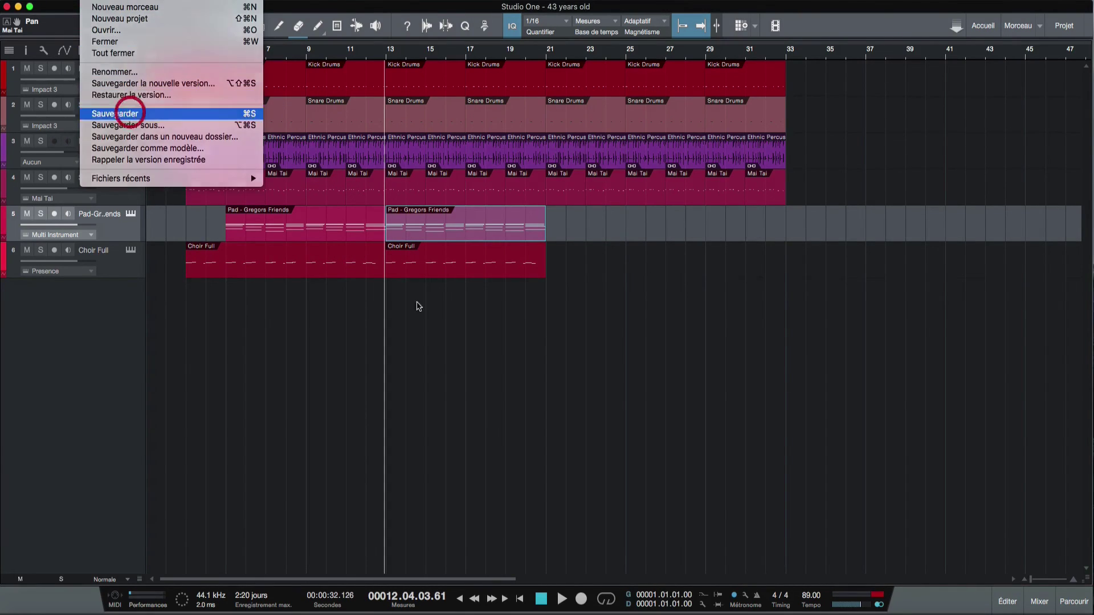